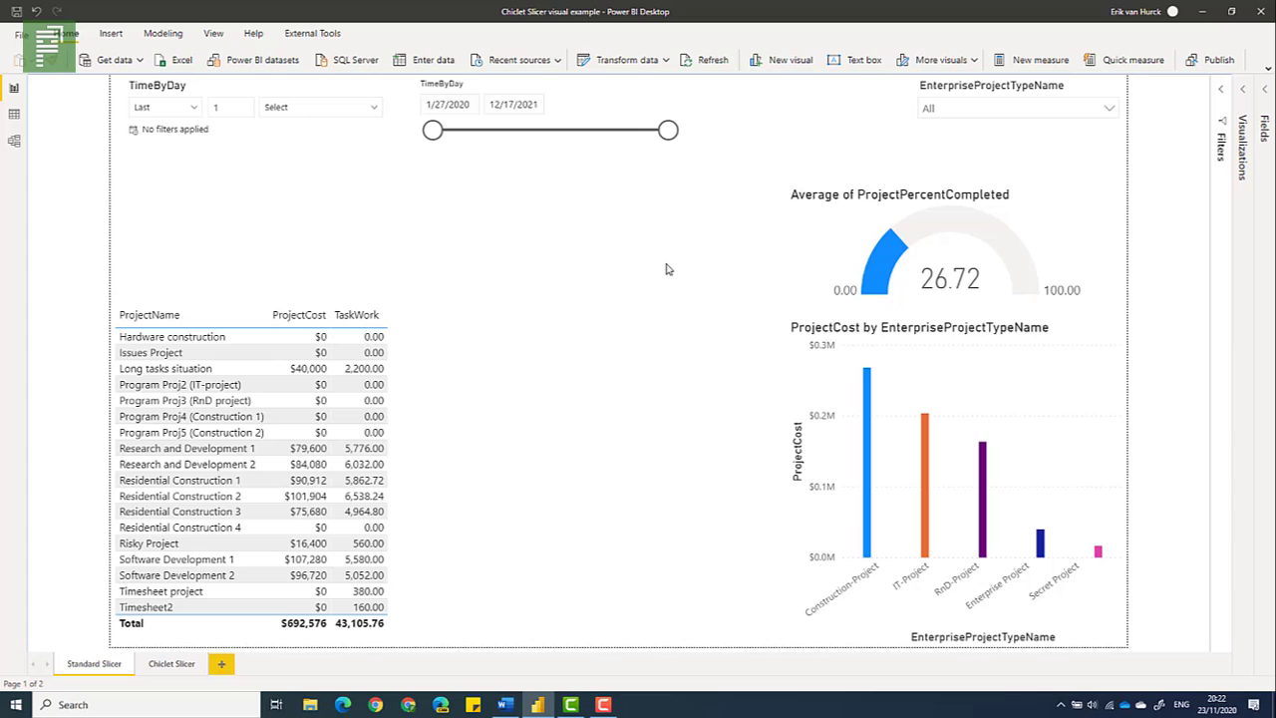
Paste the project table and cost bar chart from Standard Slicer onto the Chiclet Slicer page
left_click(449, 343)
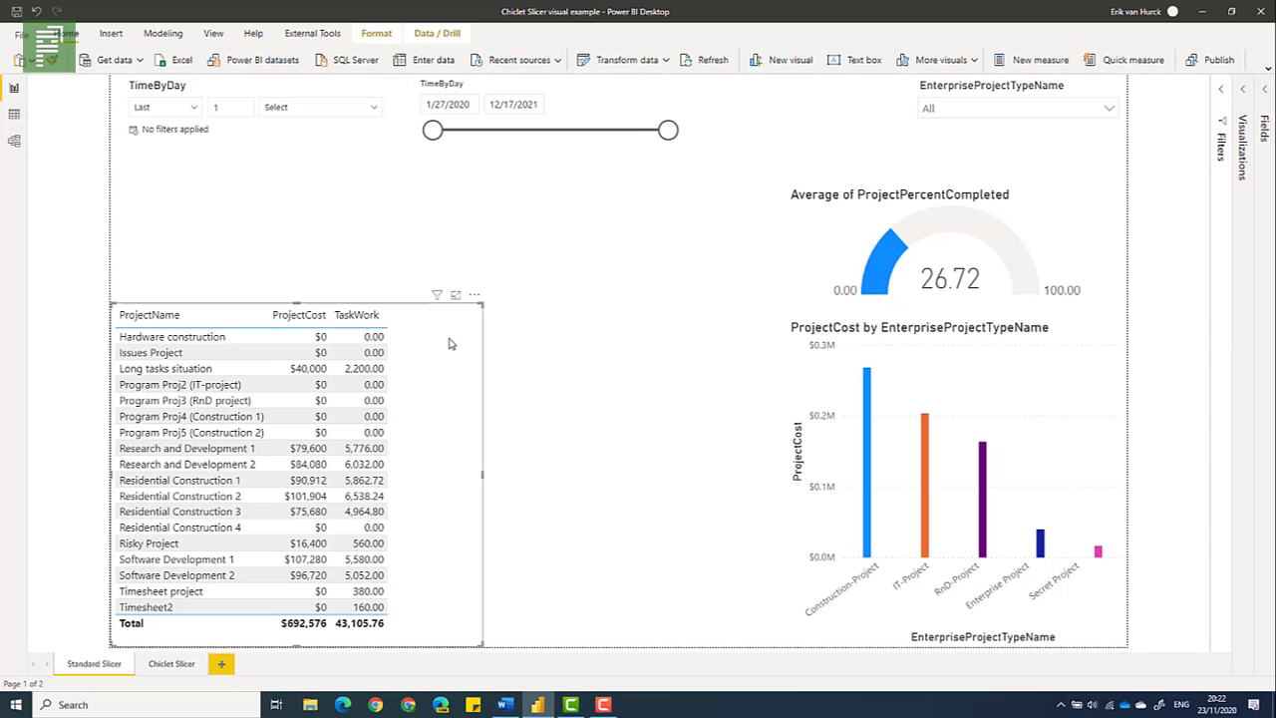
left_click(188, 658)
key("ctrl+v")
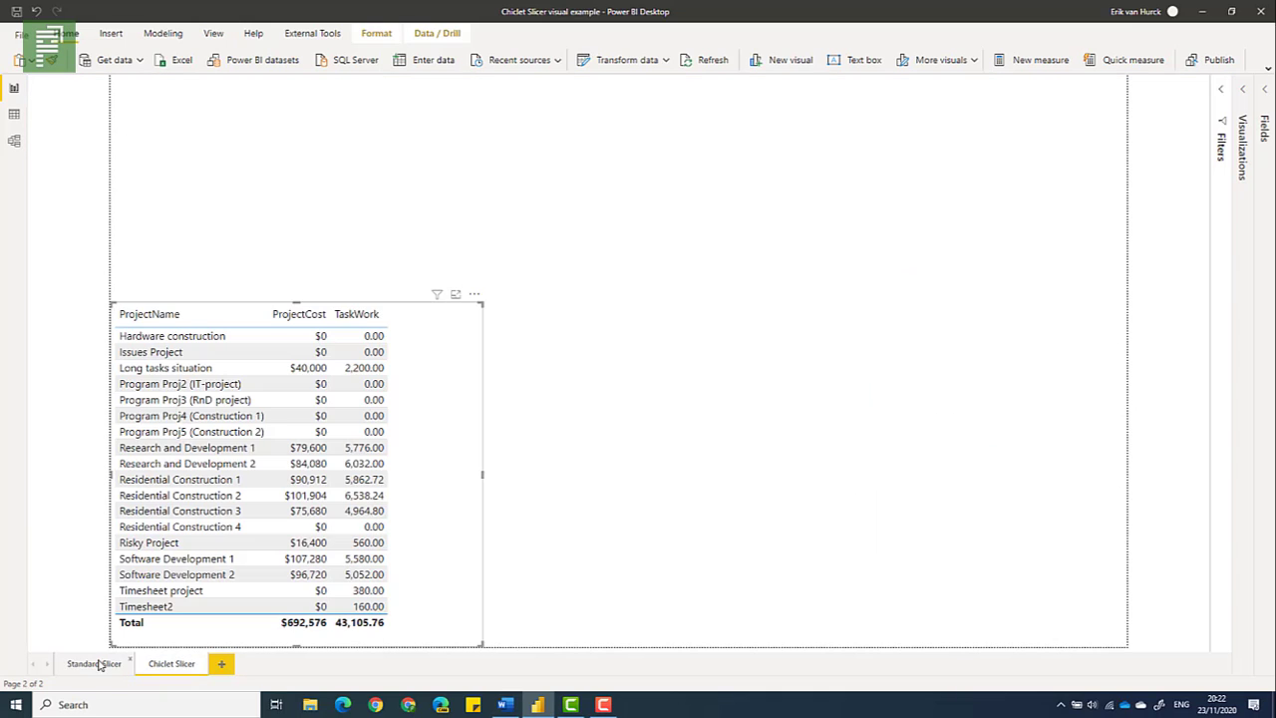
left_click(100, 664)
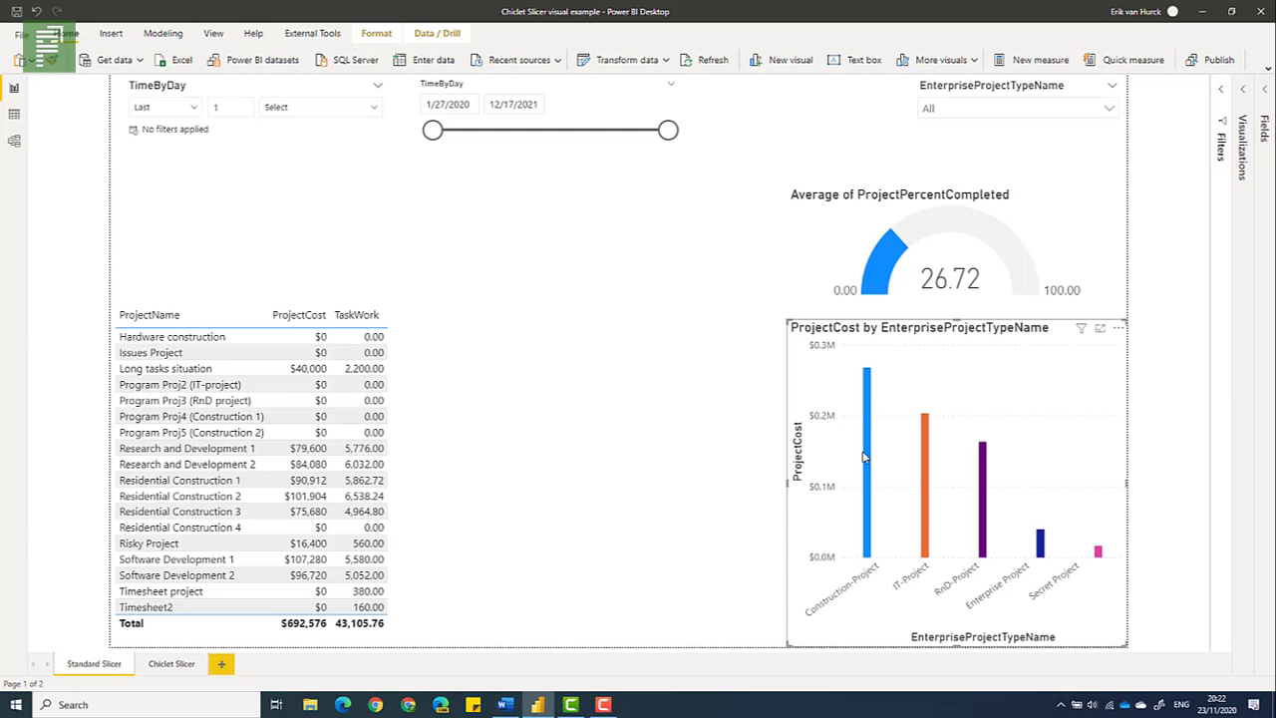
left_click(178, 664)
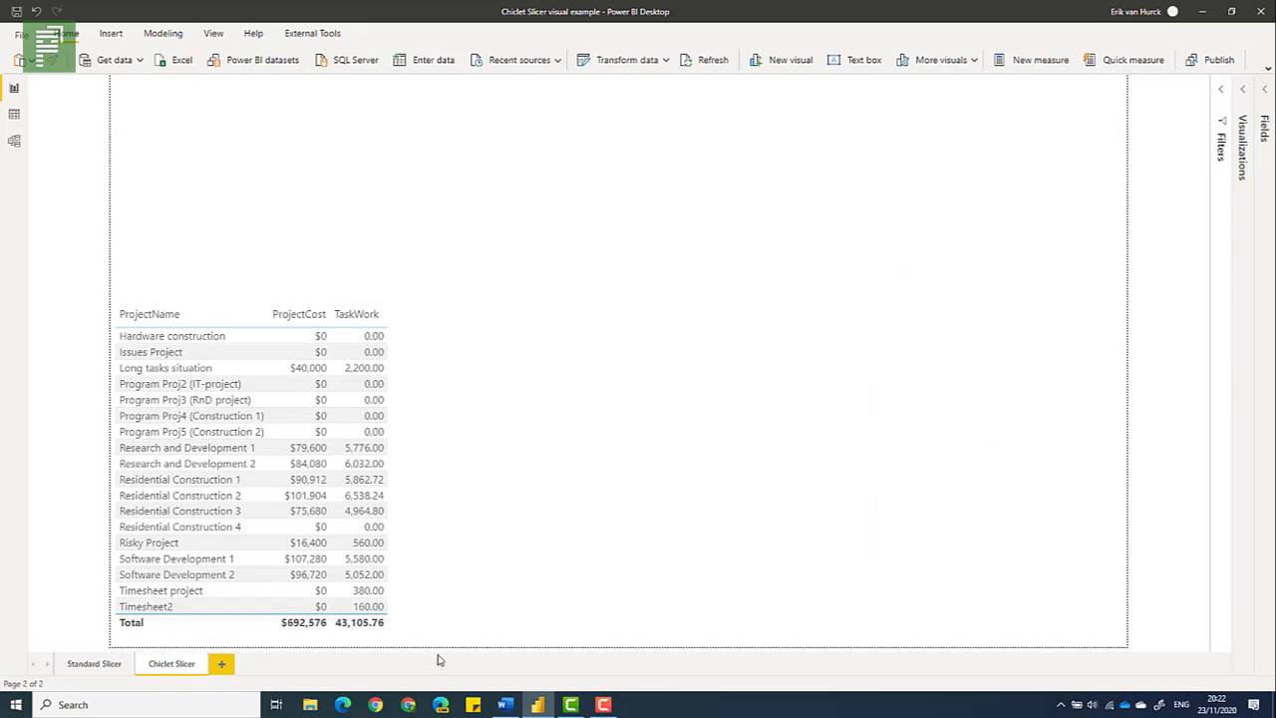
key("ctrl+v")
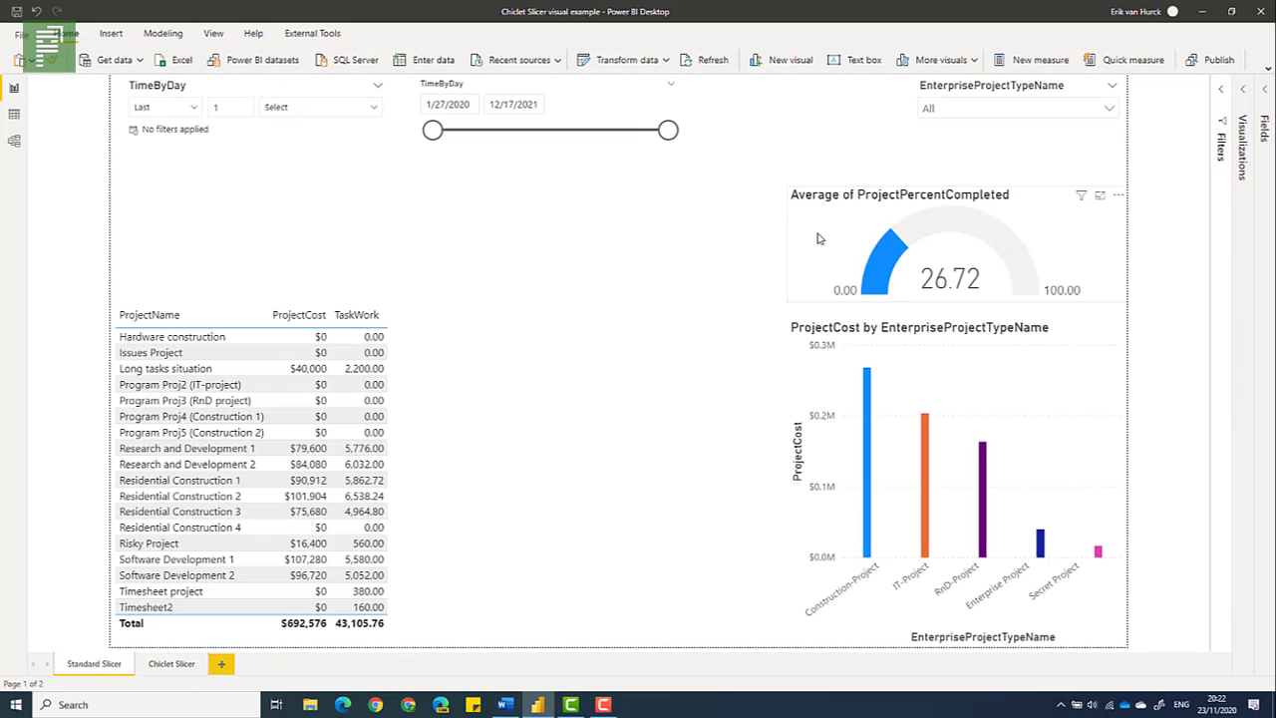
Paste the completion gauge onto the Chiclet Slicer page and move the project table right
left_click(820, 239)
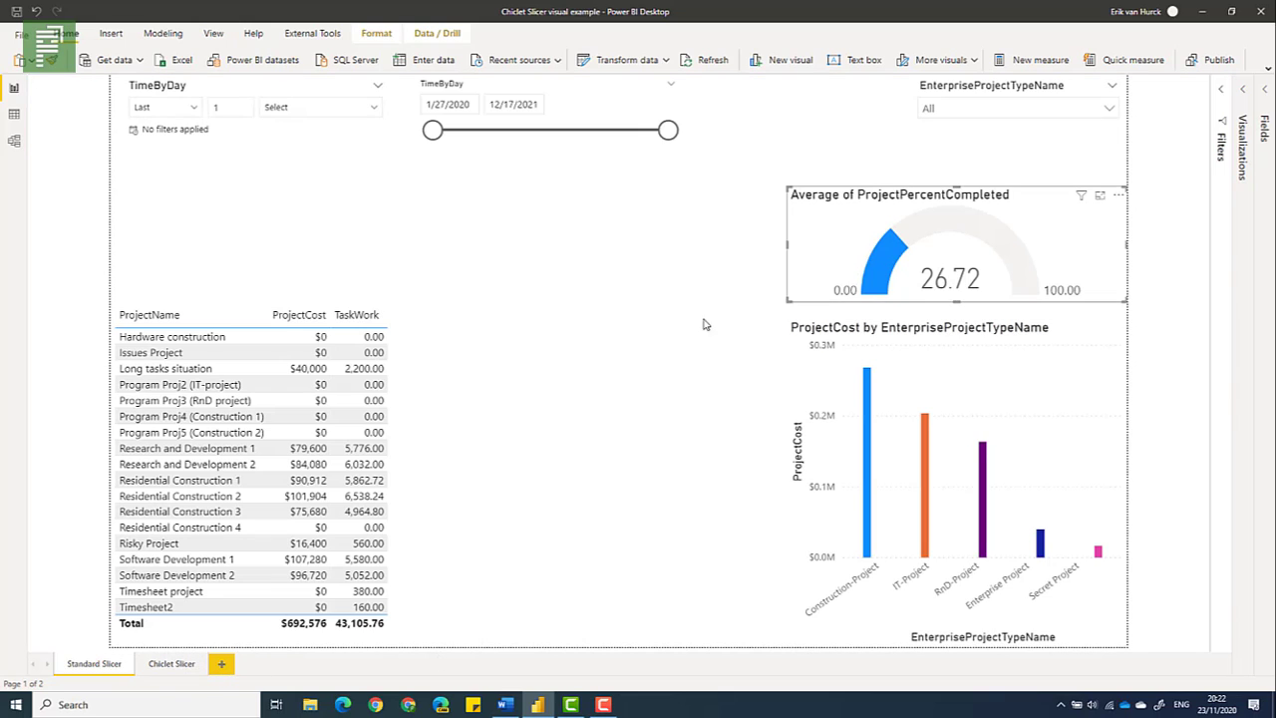
left_click(171, 664)
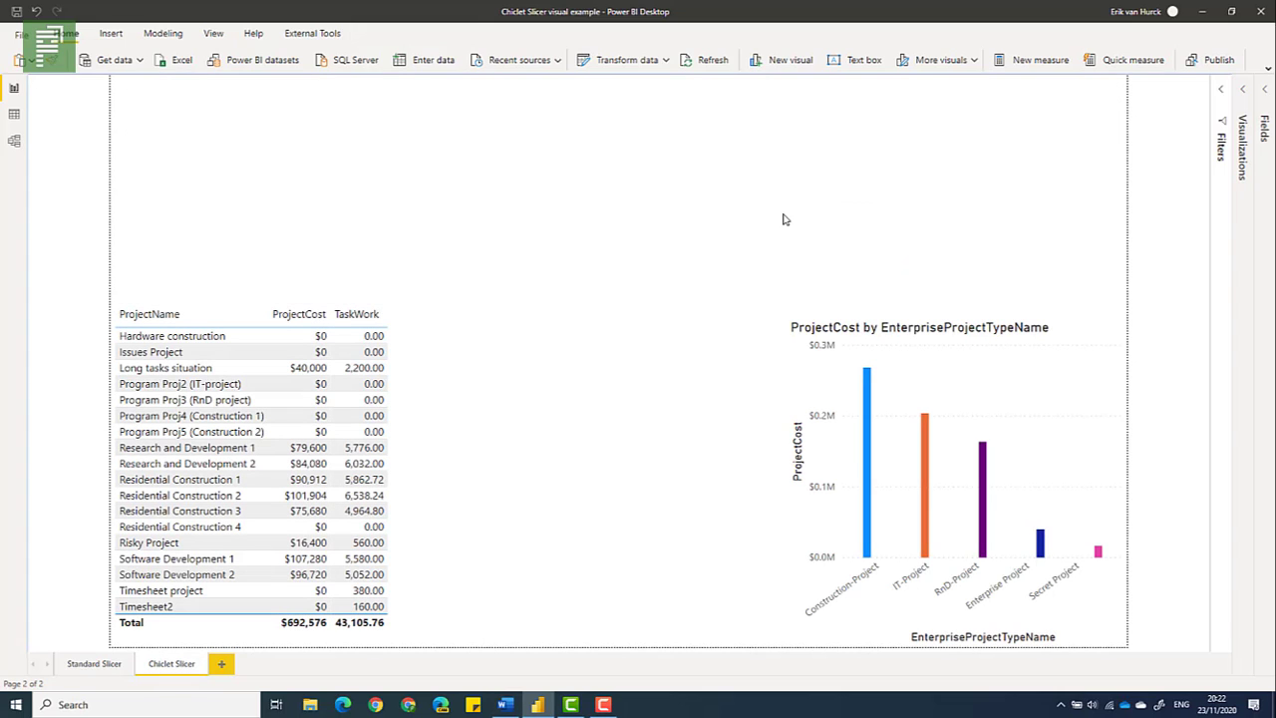
key("ctrl+v")
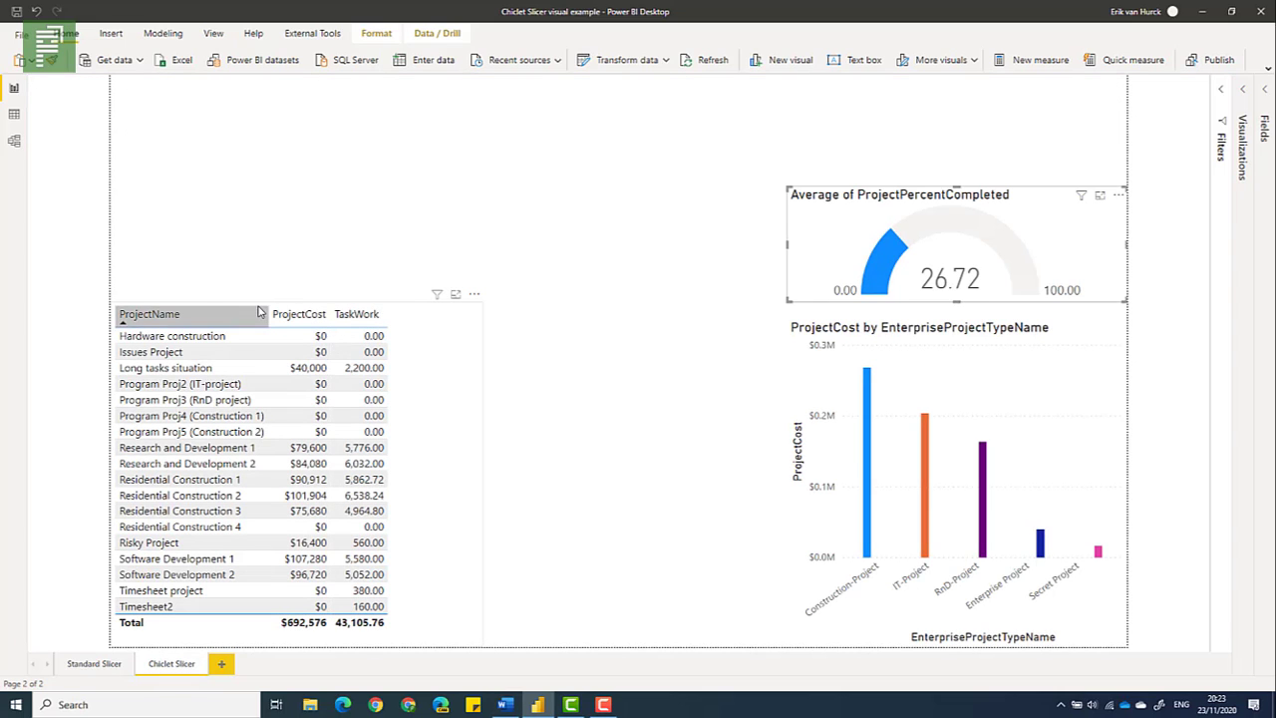
left_click_drag(258, 313, 475, 336)
left_click(173, 431)
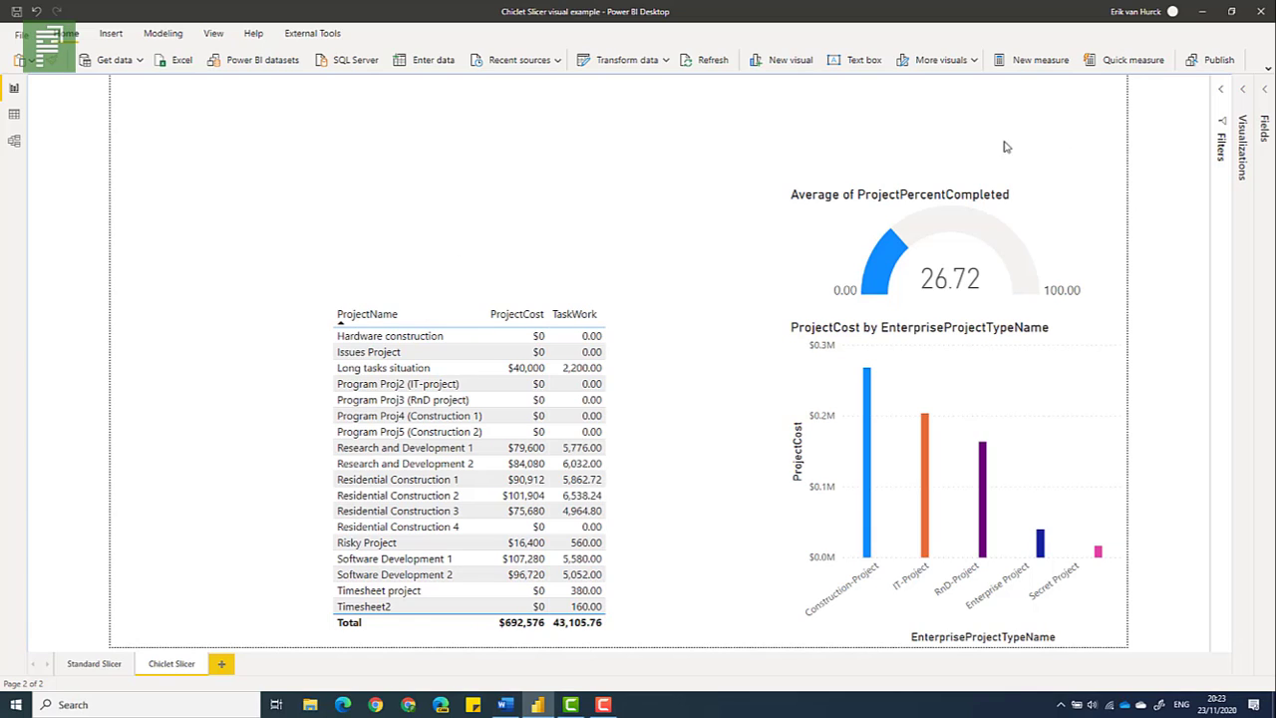
Add the Power BI Certified Chiclet Slicer visual from the AppSource marketplace
left_click(1241, 92)
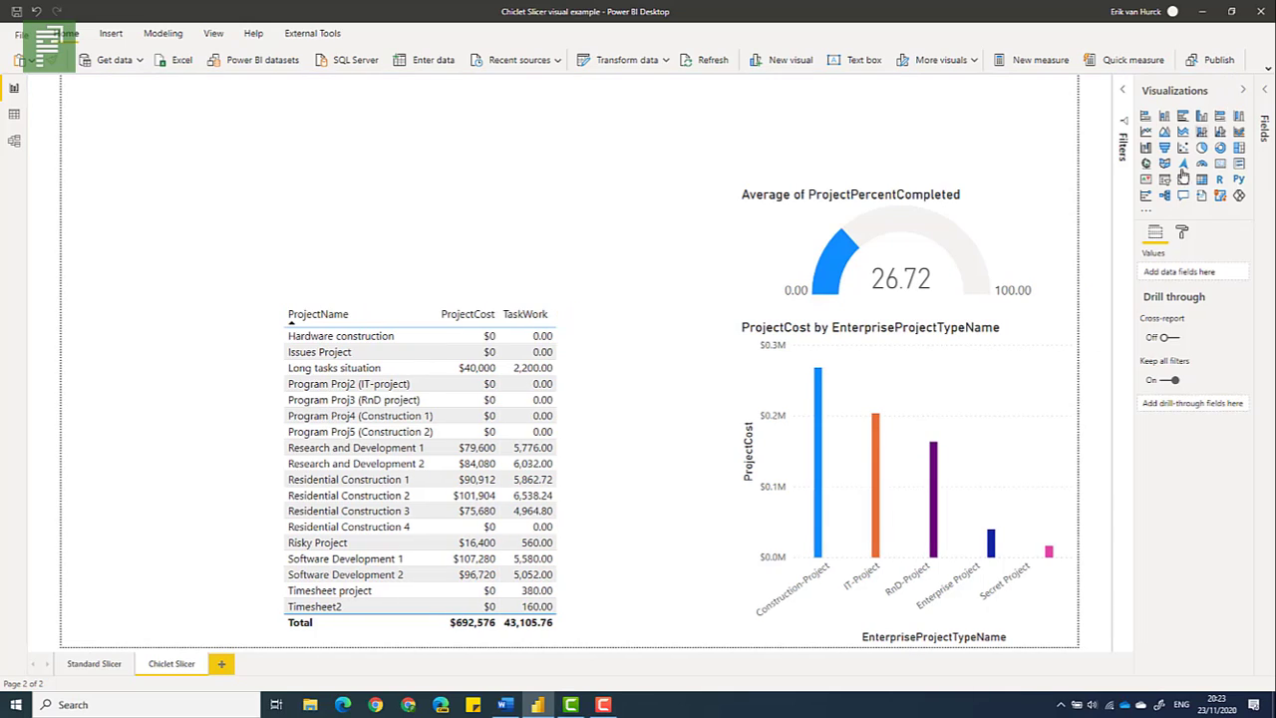
left_click(1146, 212)
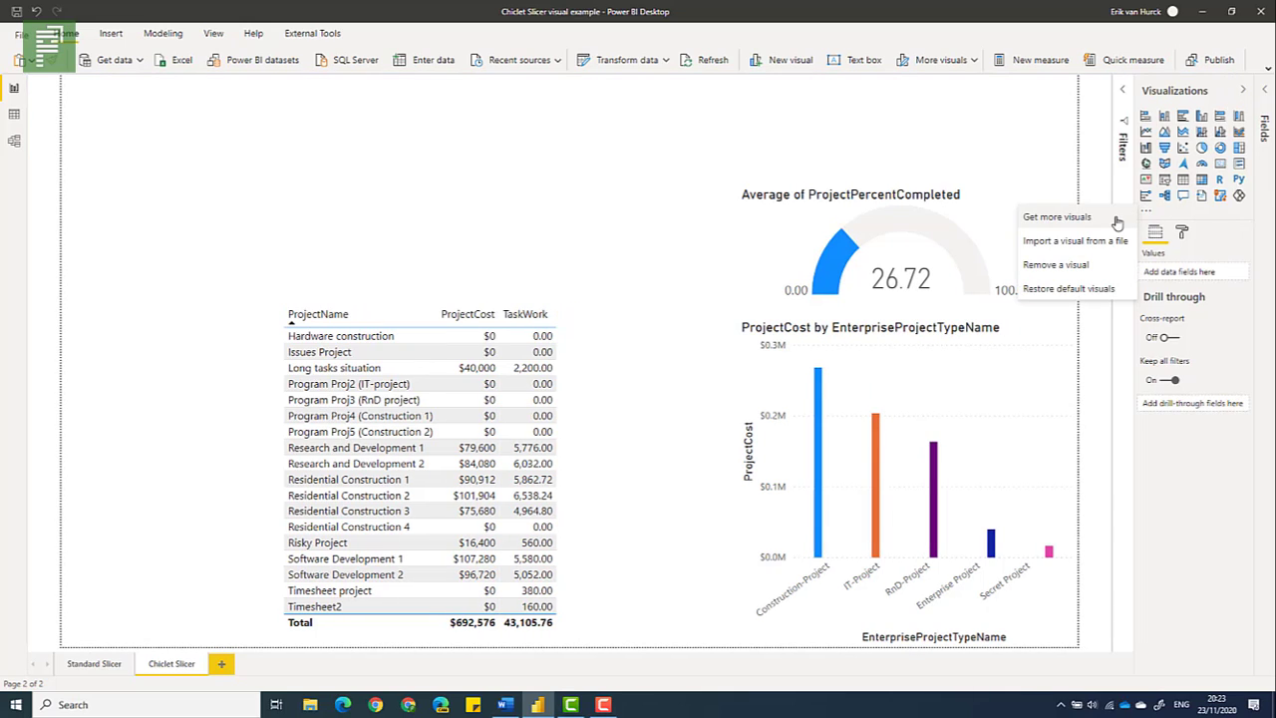
left_click(1118, 223)
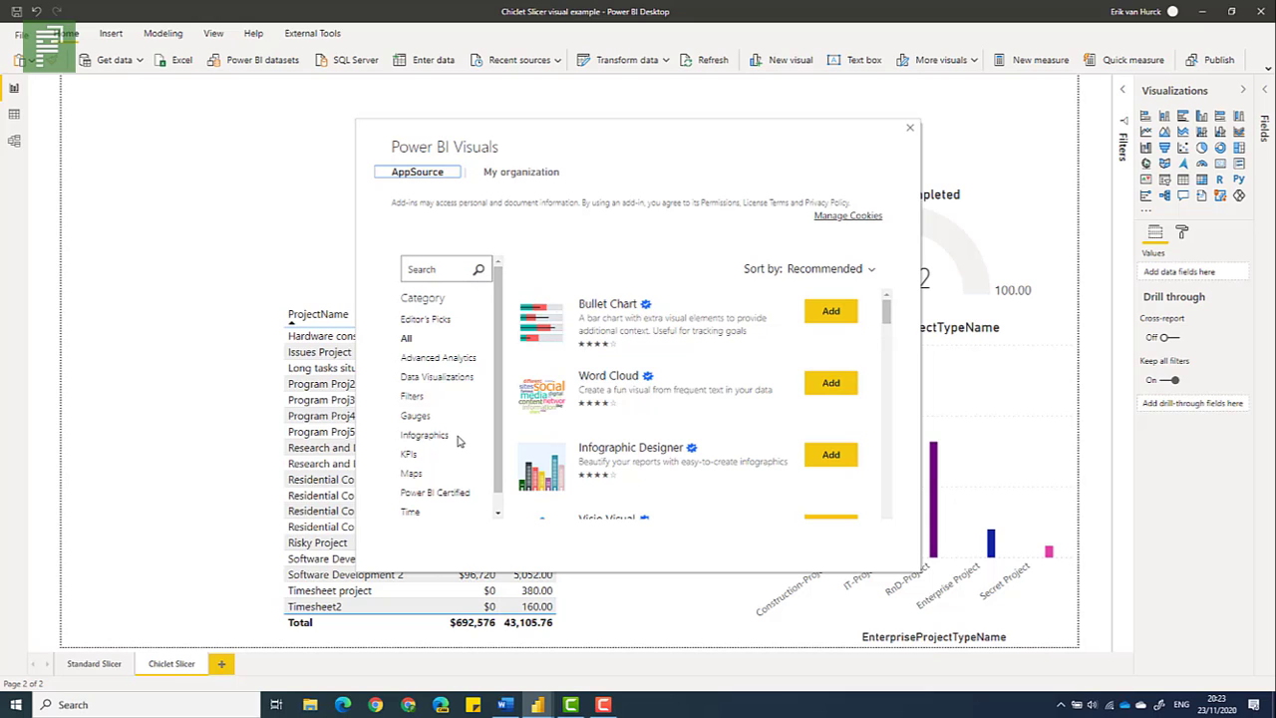
scroll(459, 442, "down", 1)
left_click(439, 487)
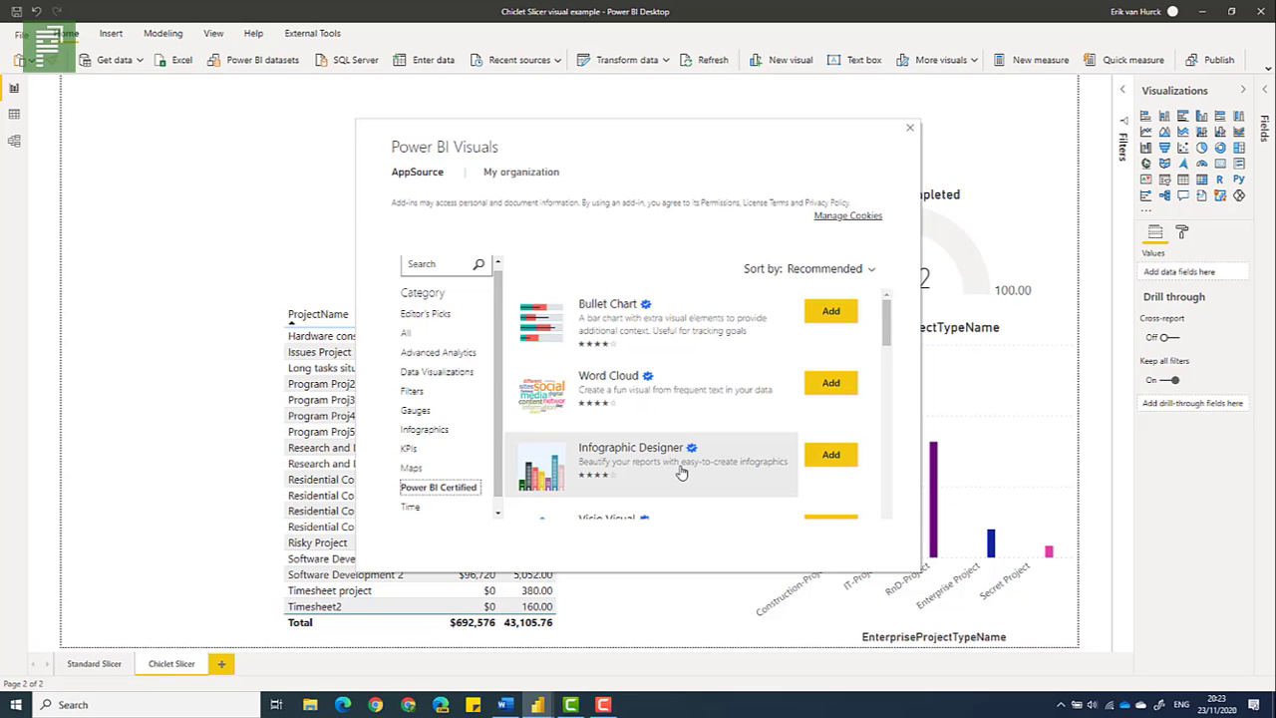
scroll(681, 472, "down", 5)
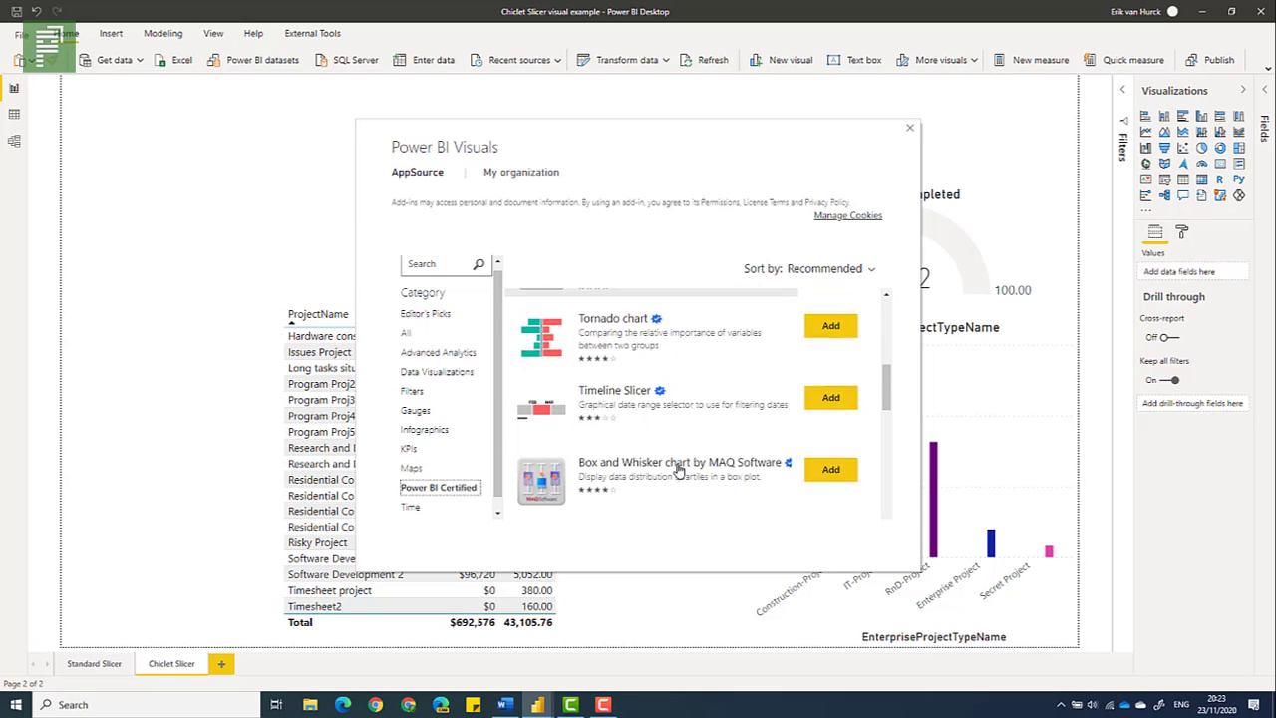
scroll(678, 468, "down", 3)
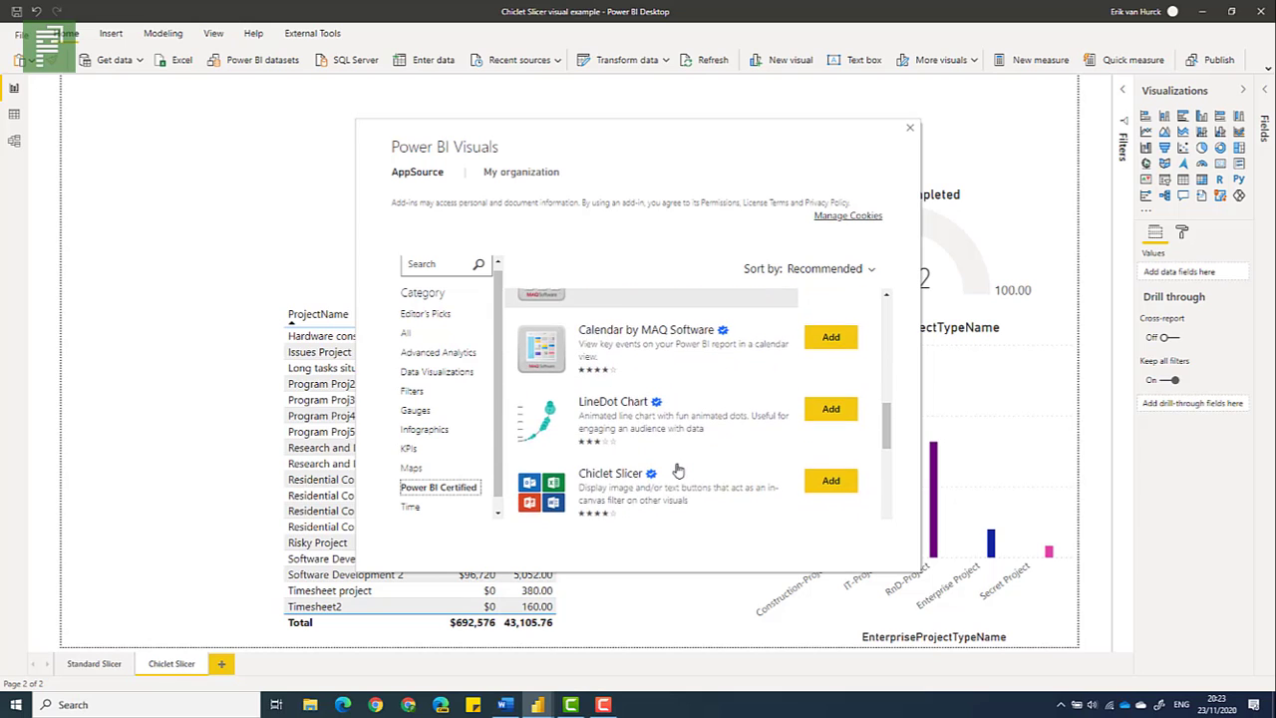
scroll(678, 469, "down", 1)
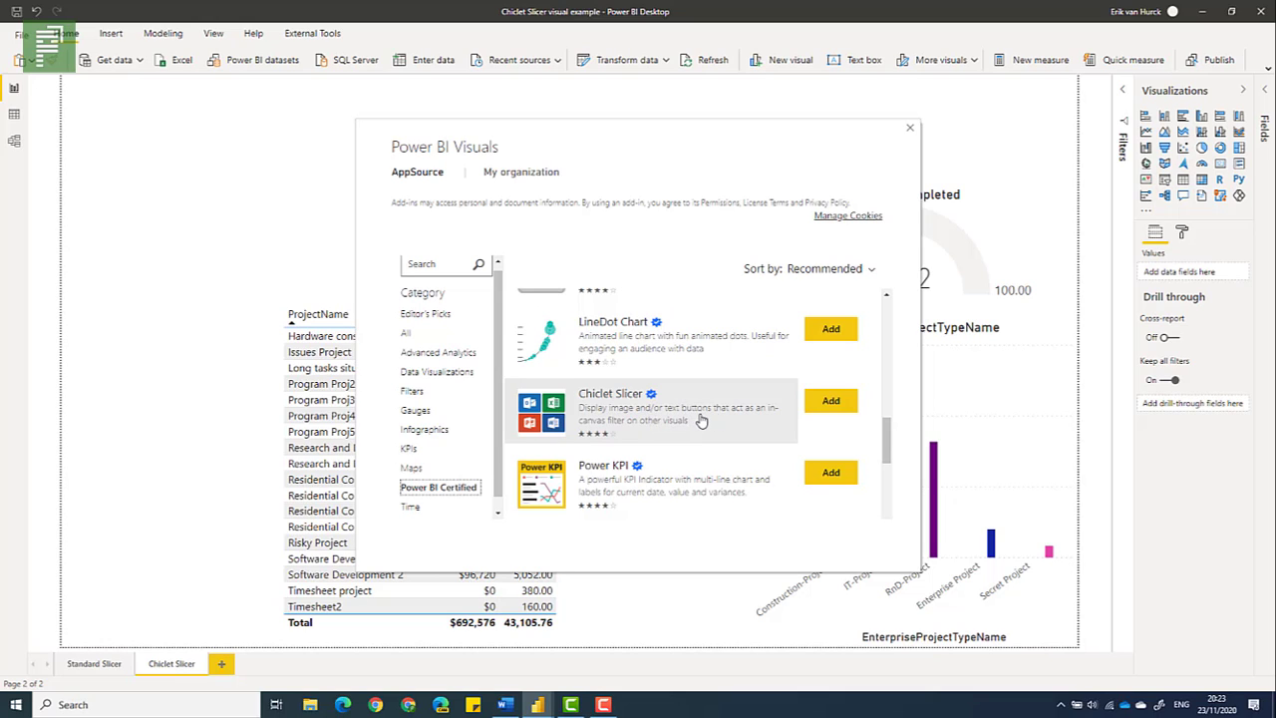
left_click(814, 407)
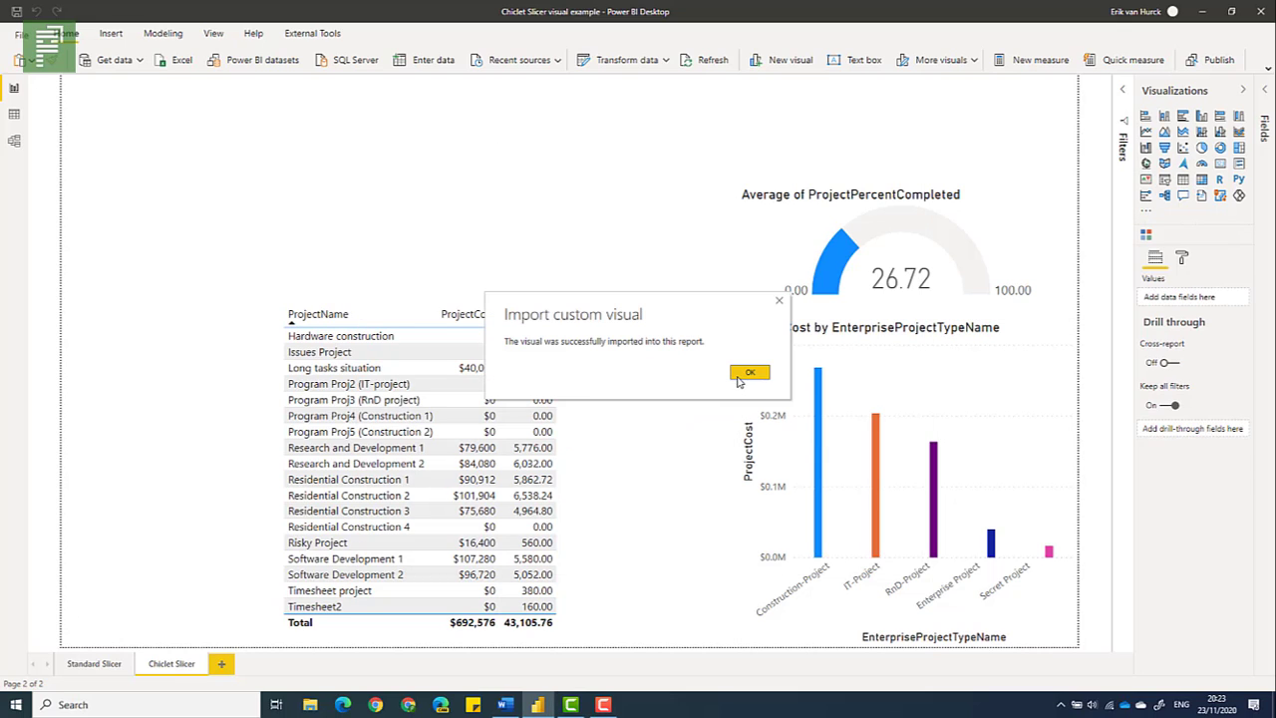
Insert a new Chiclet Slicer and place it narrow and tall in the page's top-left corner
left_click(749, 372)
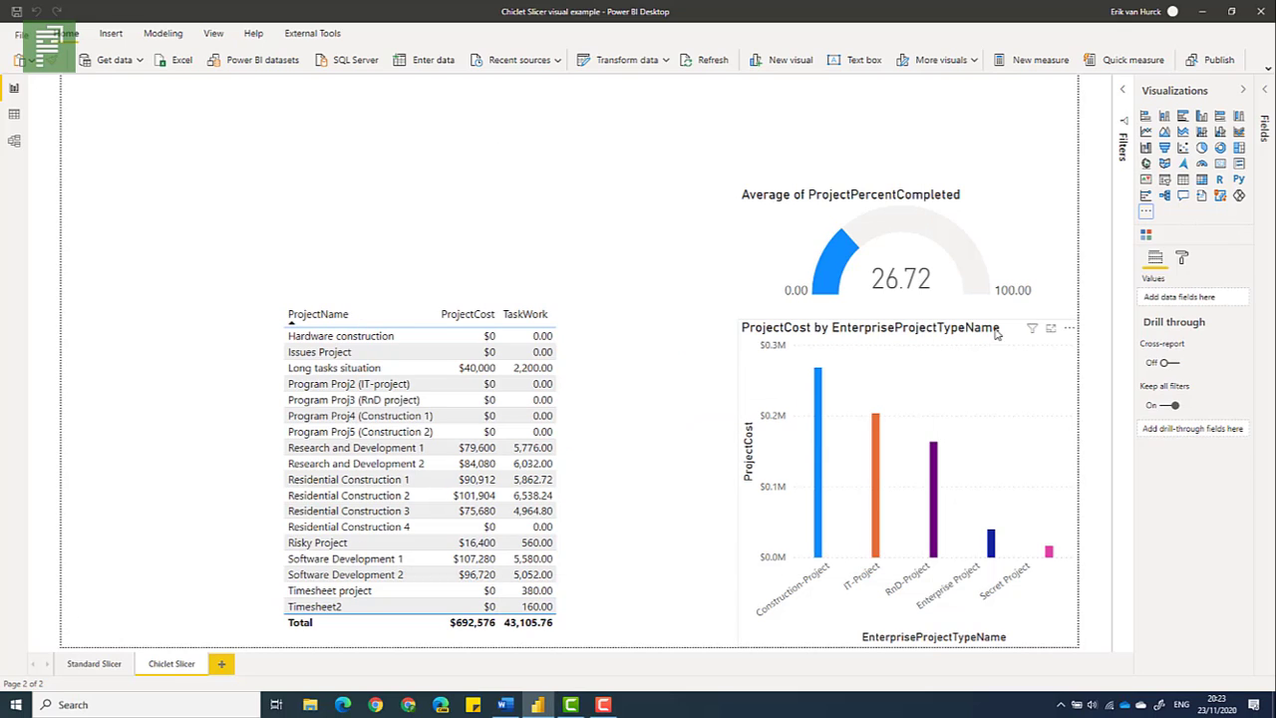
left_click(1146, 235)
left_click_drag(390, 230, 270, 148)
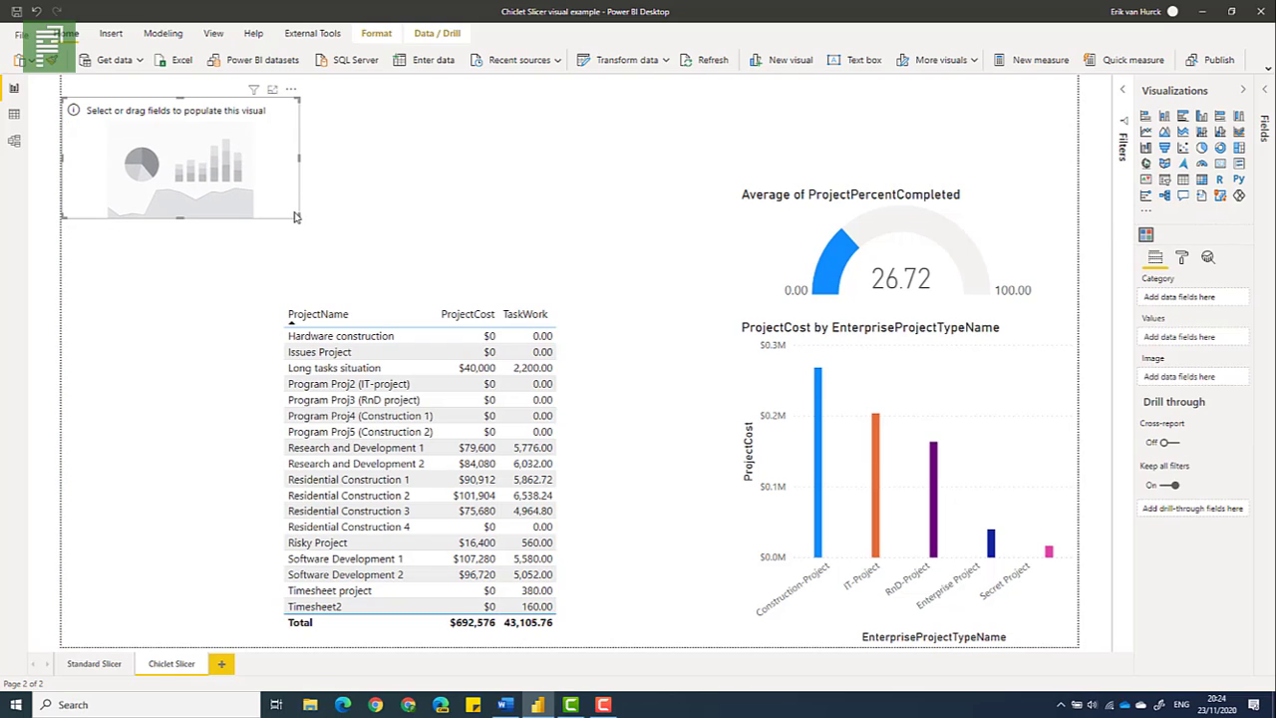
left_click_drag(295, 217, 239, 214)
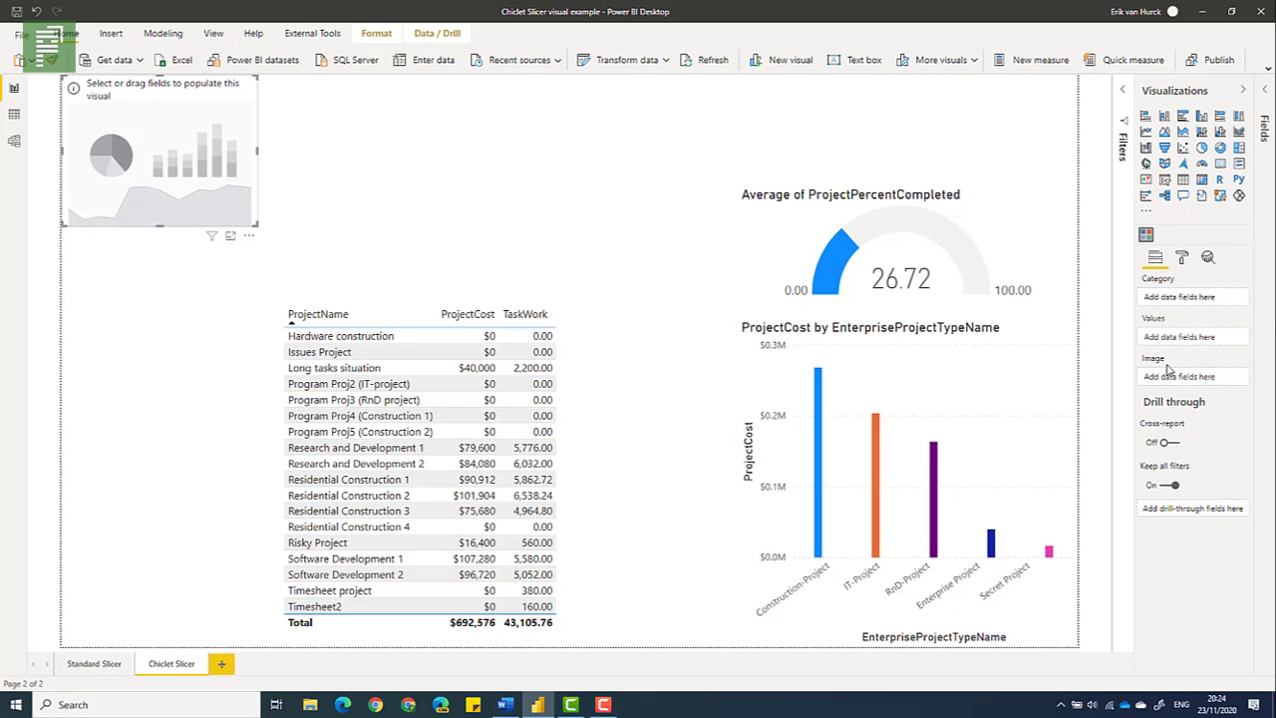
Use TaskTimephasedDataSet's TimeByDay as the slicer category and stretch the slicer downward
left_click(1263, 89)
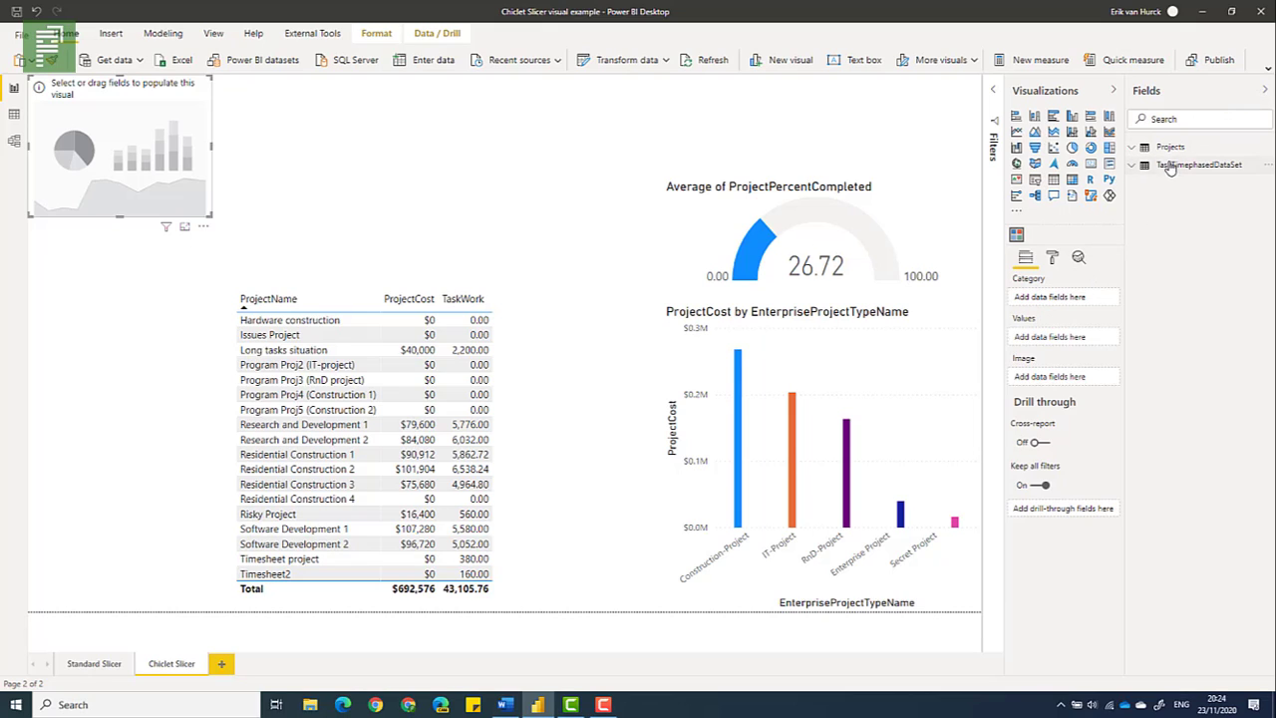
left_click(1136, 167)
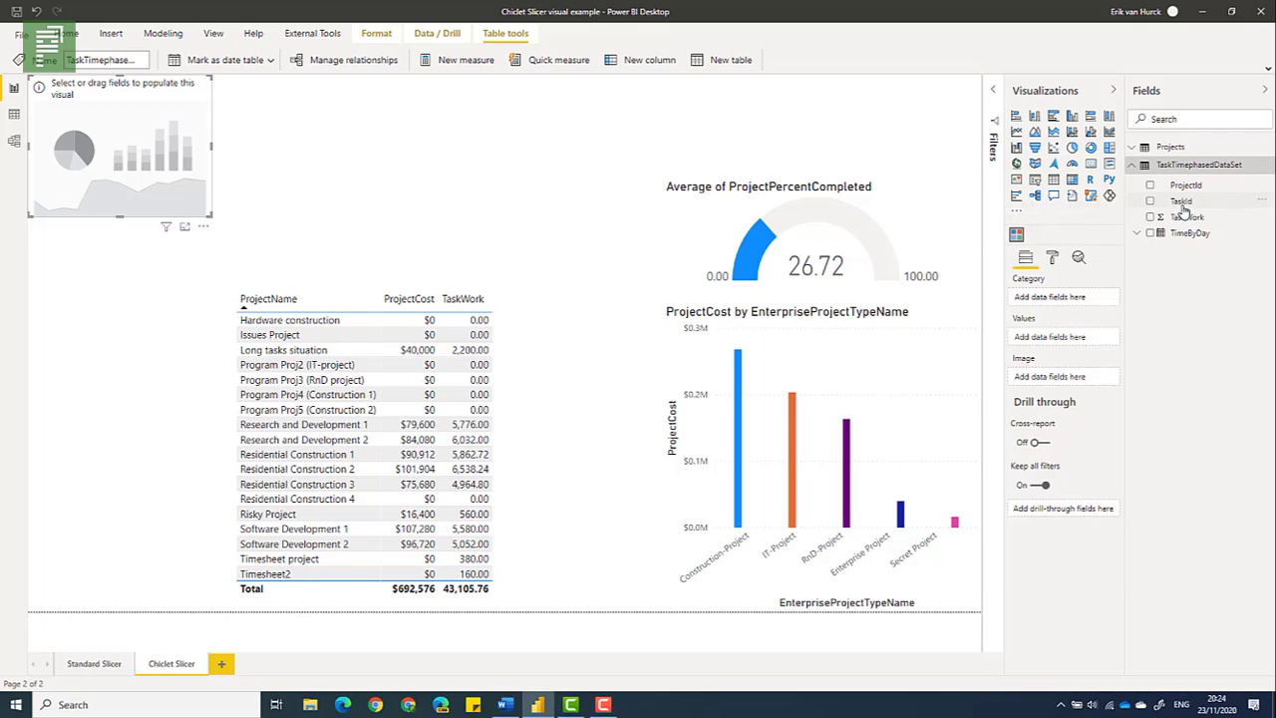
left_click_drag(1182, 236, 1067, 302)
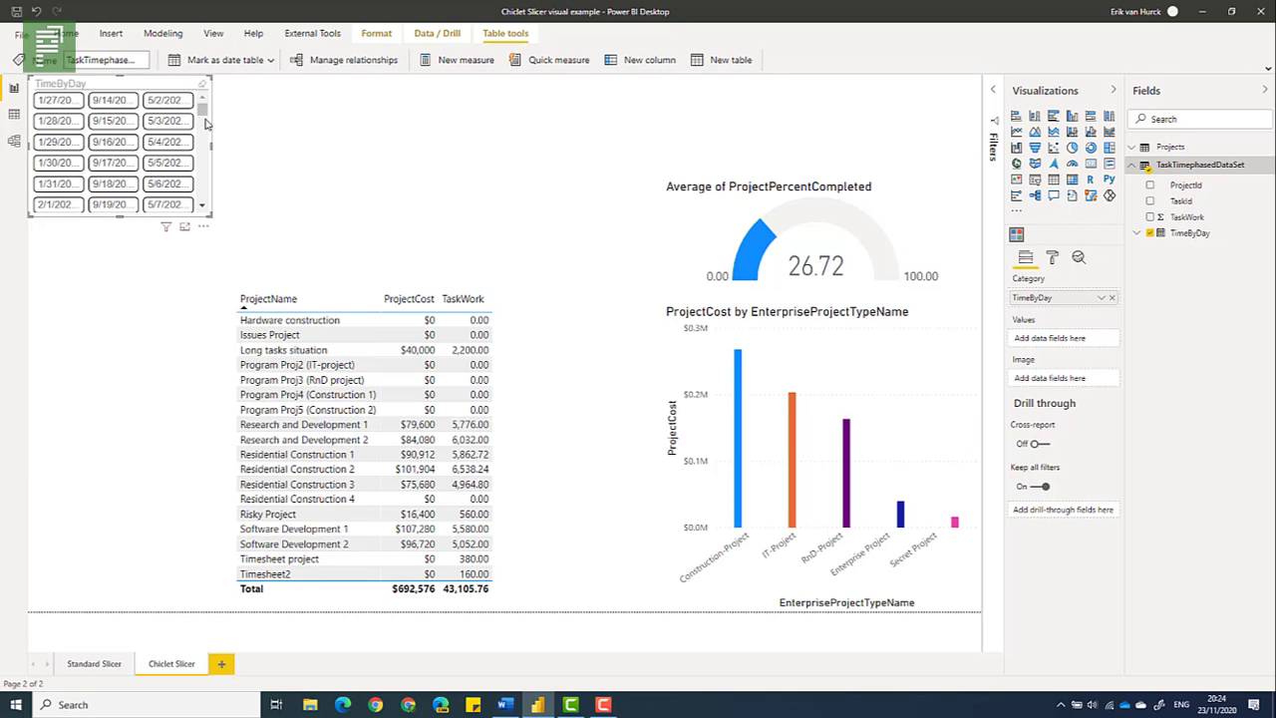
left_click_drag(130, 217, 68, 496)
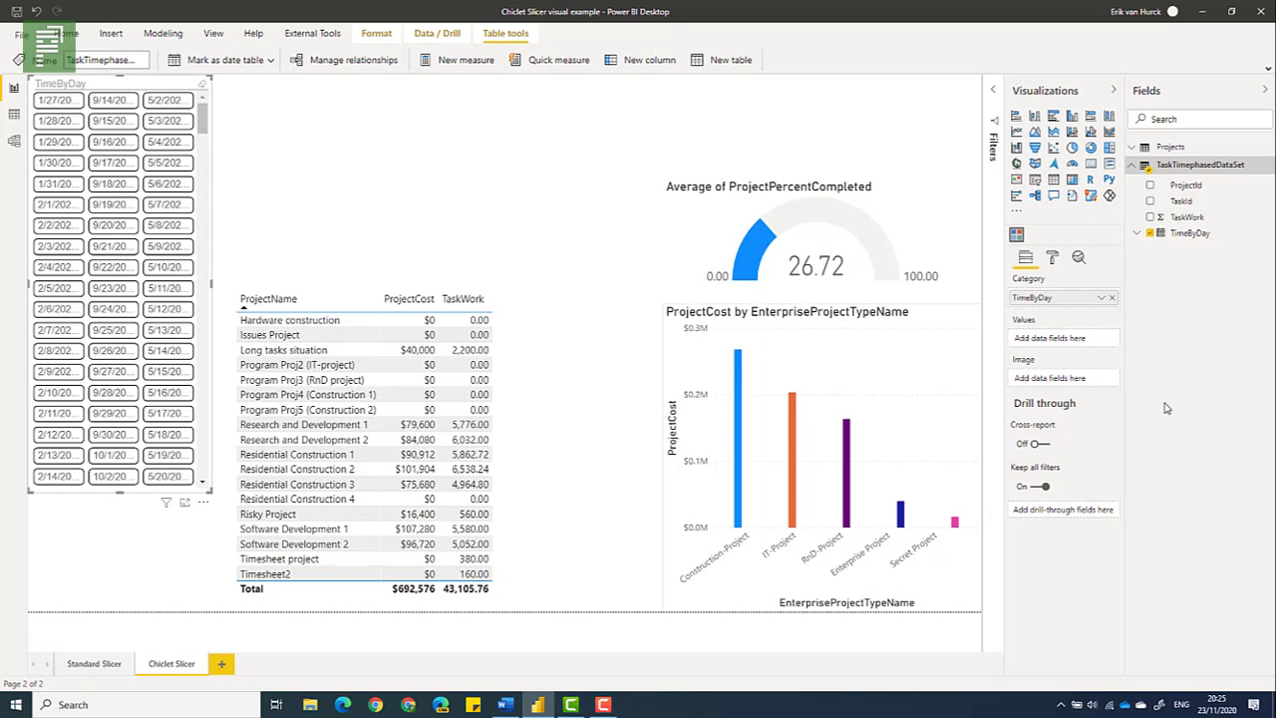
Replace TimeByDay with its Year level as the slicer category and shrink the slicer's height
left_click(1114, 298)
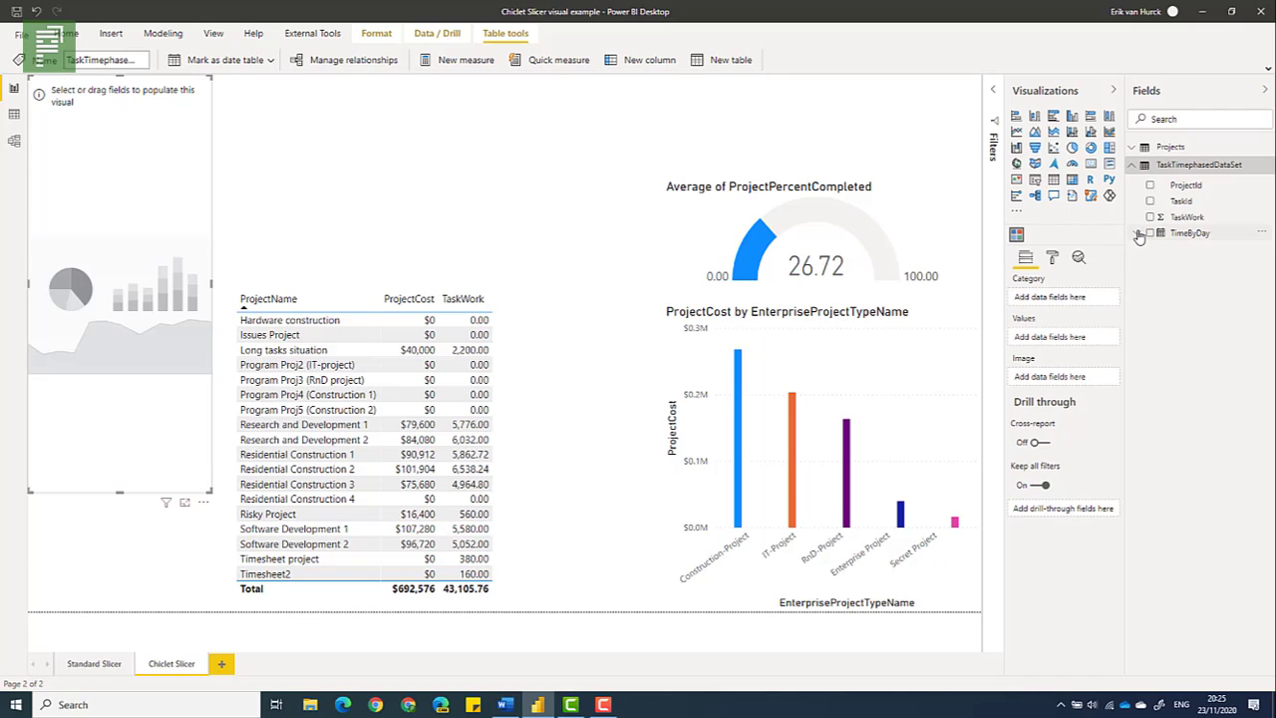
left_click(1137, 234)
left_click(1144, 253)
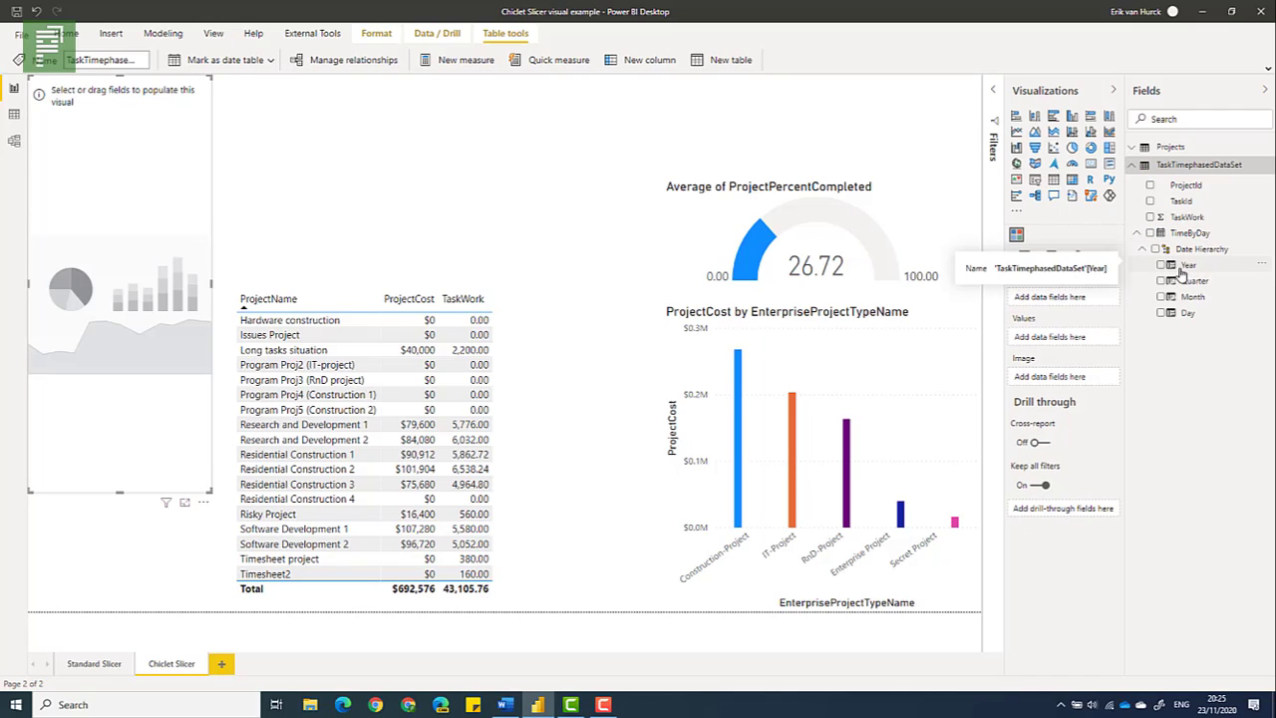
left_click_drag(1172, 273, 1057, 291)
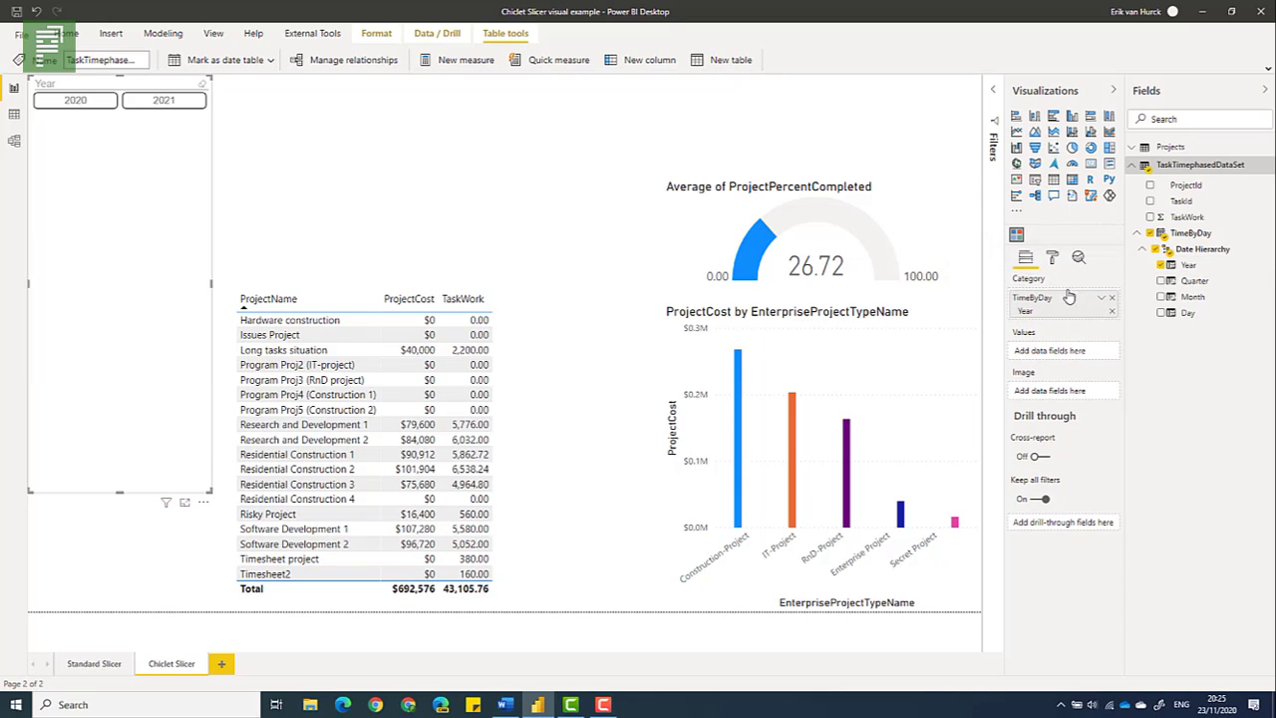
left_click_drag(119, 492, 123, 211)
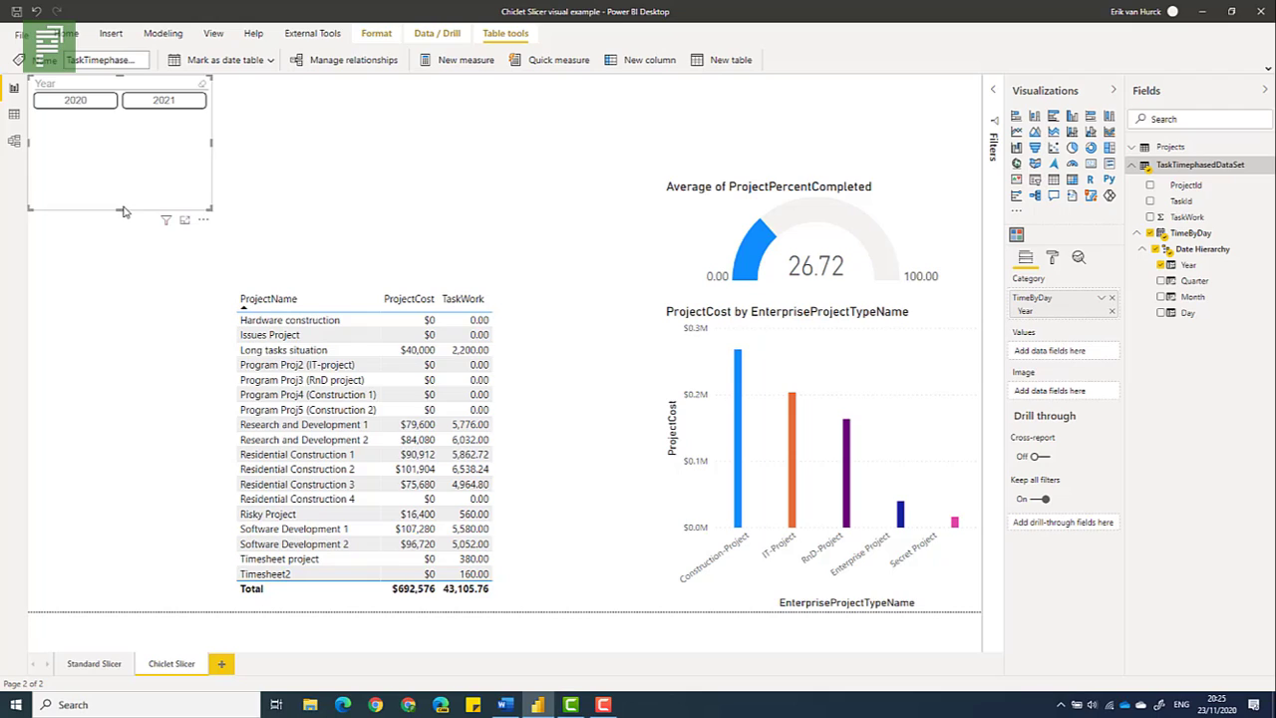
Test the 2020 and 2021 year filters, clear them, and shorten the Year slicer
left_click(100, 112)
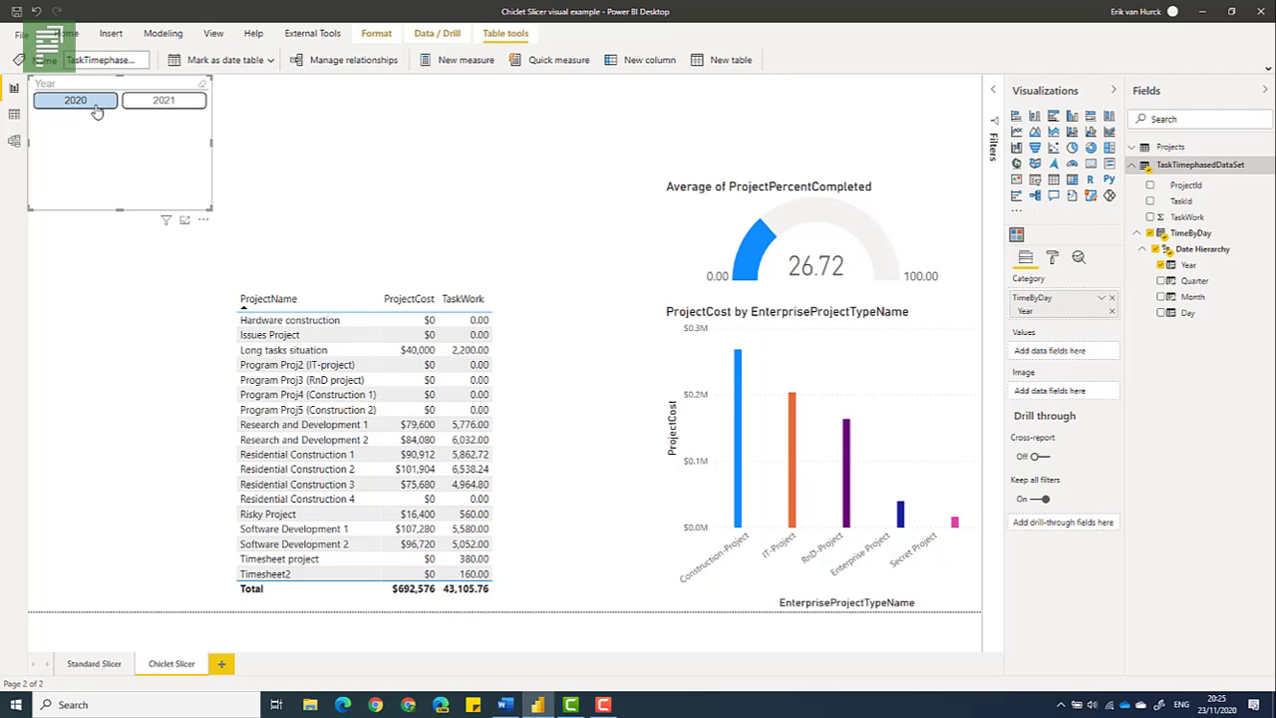
left_click(148, 108)
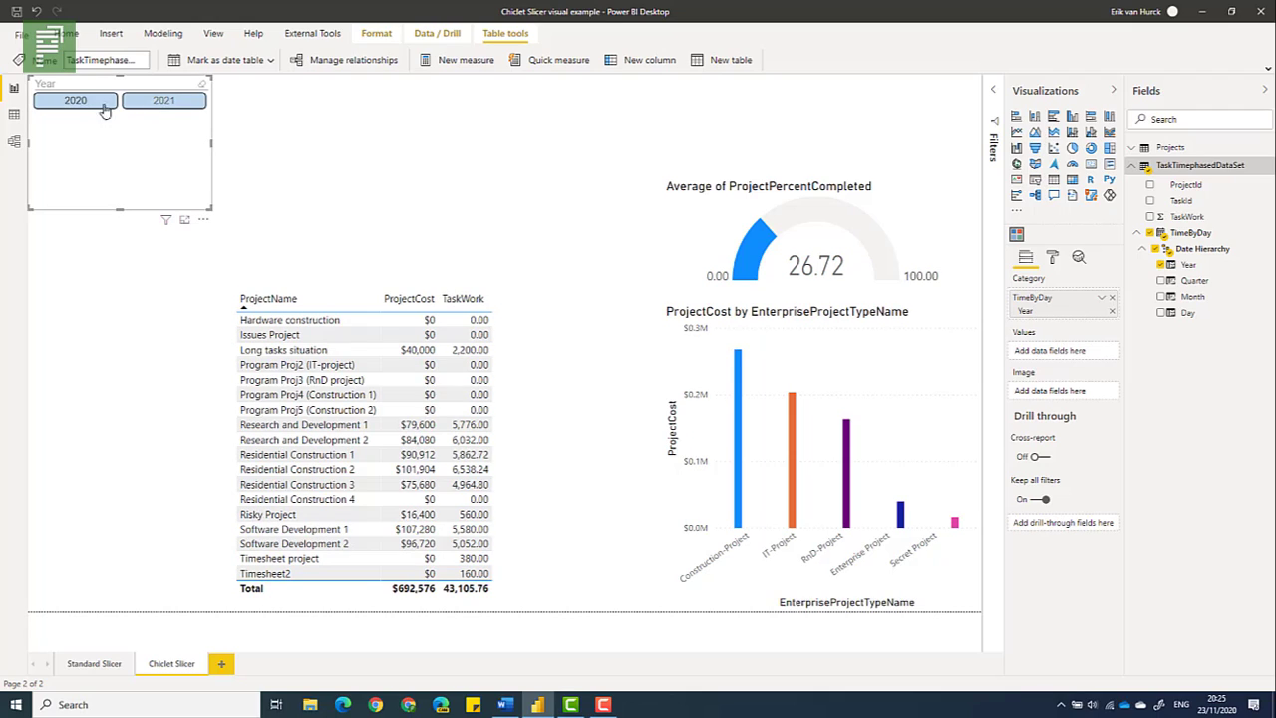
left_click(104, 113)
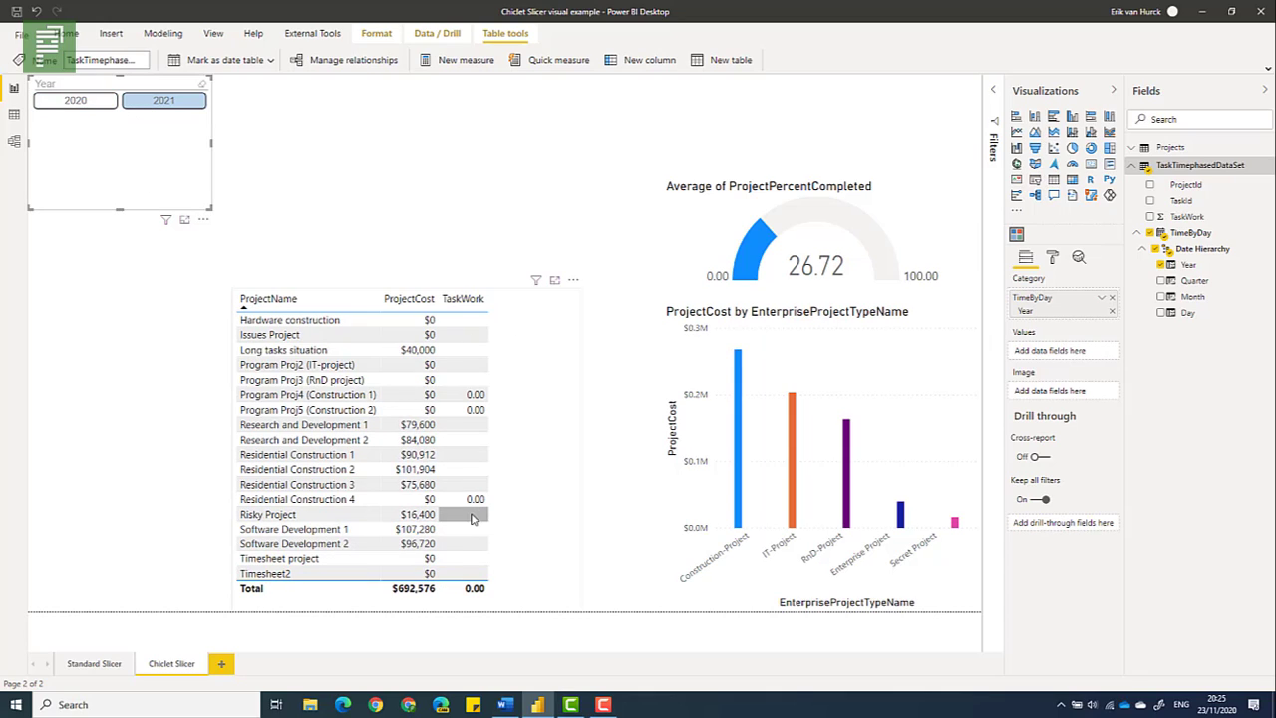
left_click(164, 110)
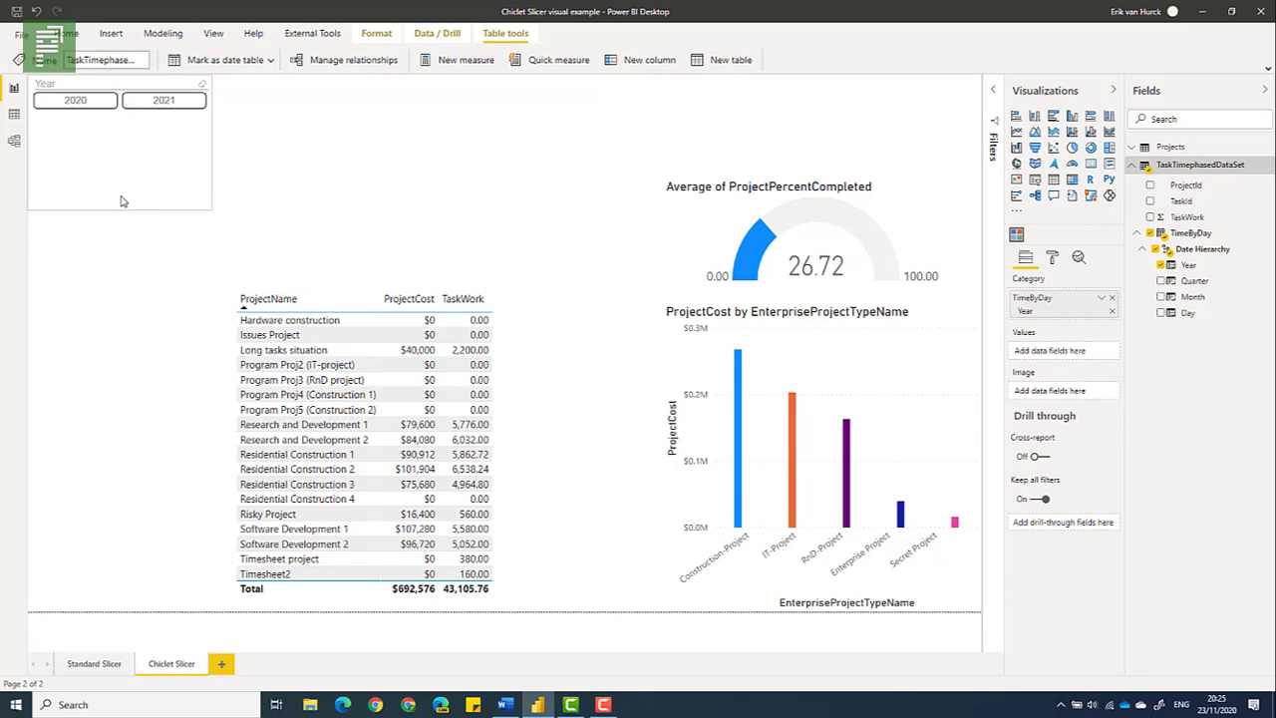
mouse_move(120, 199)
left_mouse_down()
mouse_move(124, 166)
mouse_move(123, 179)
left_mouse_up()
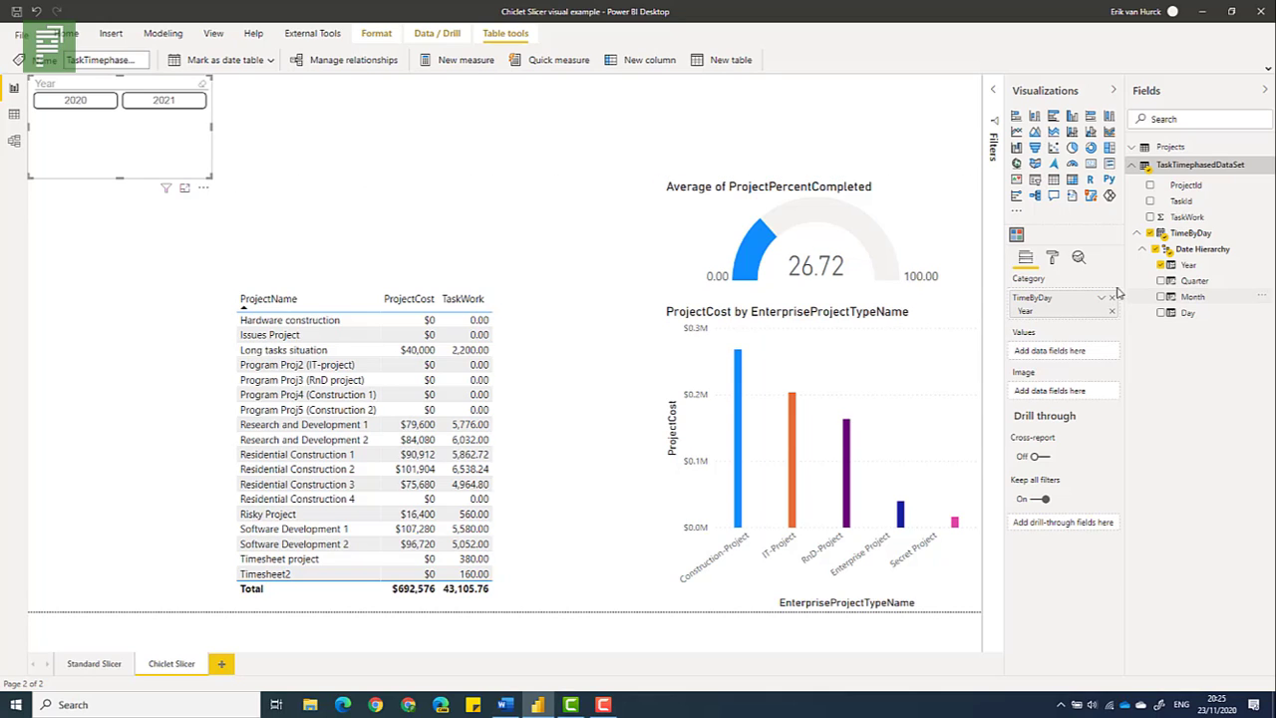
Insert a new Chiclet Slicer with Month as its category and make it taller
left_click(639, 276)
left_click(1183, 119)
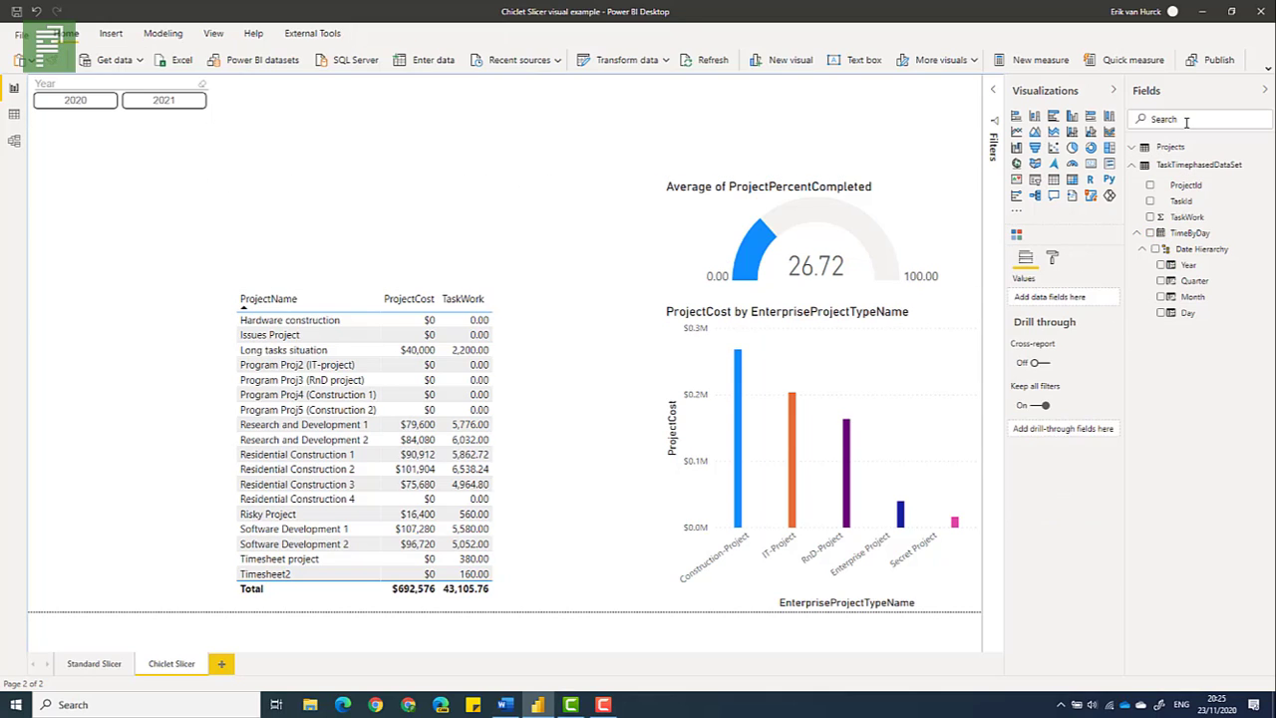
left_click(1016, 234)
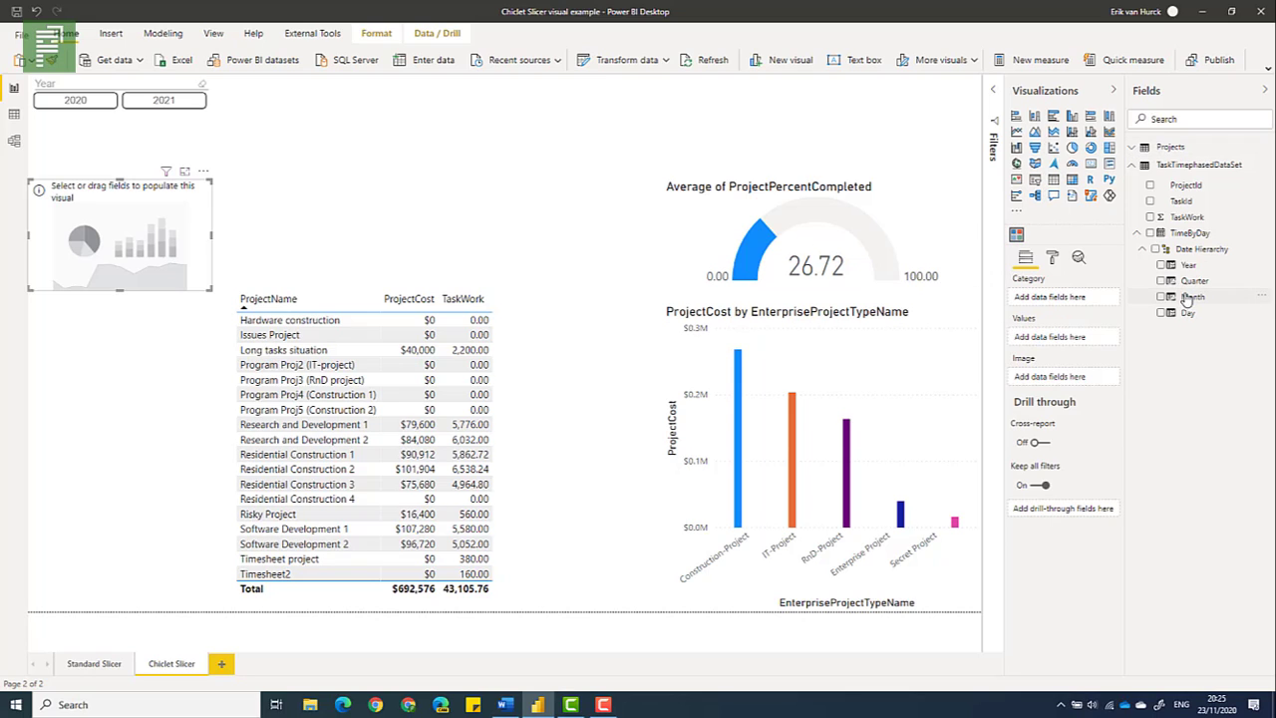
left_click_drag(1183, 297, 1047, 297)
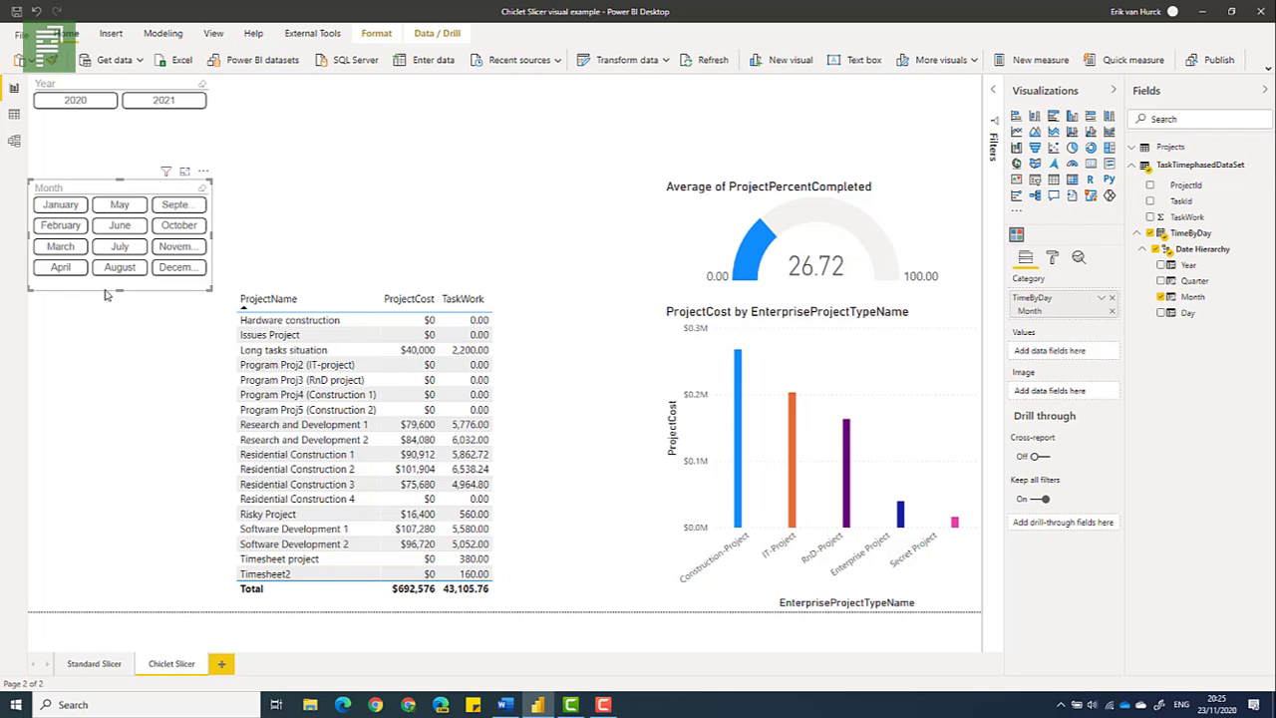
left_click_drag(118, 289, 66, 493)
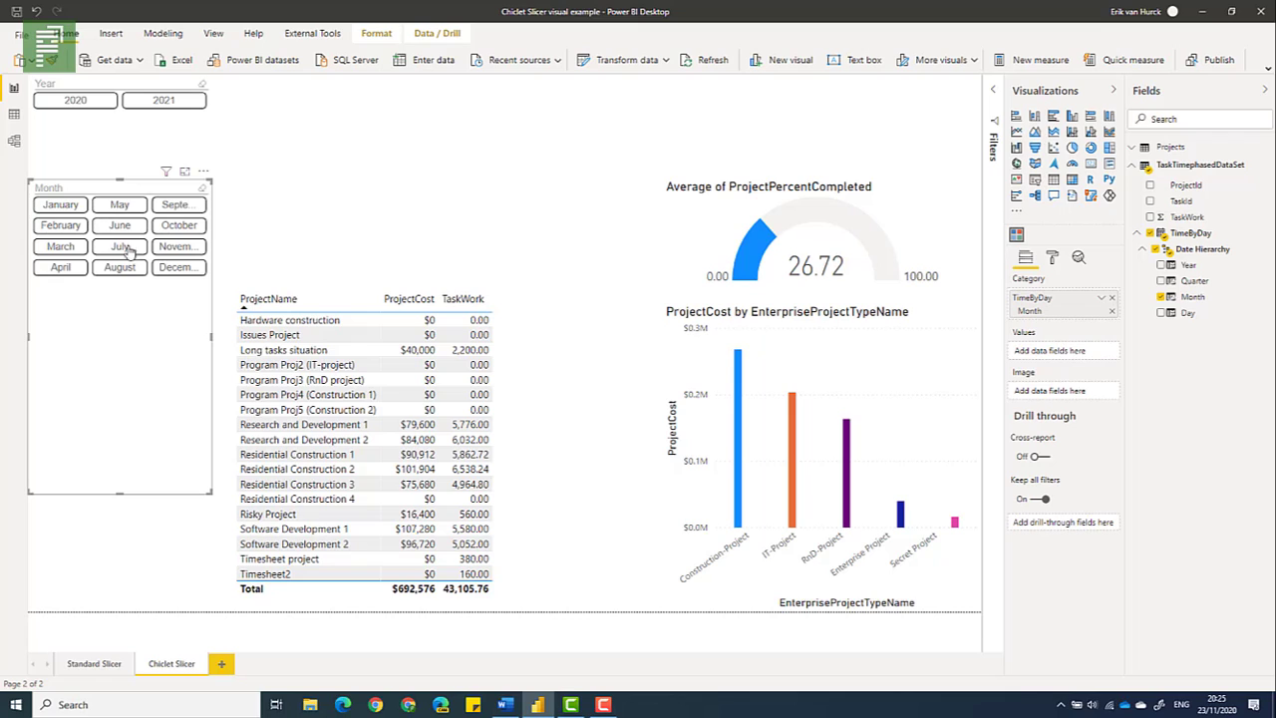
Set the Month slicer to 1 column and 12 rows and shorten it to fit
left_click(1059, 265)
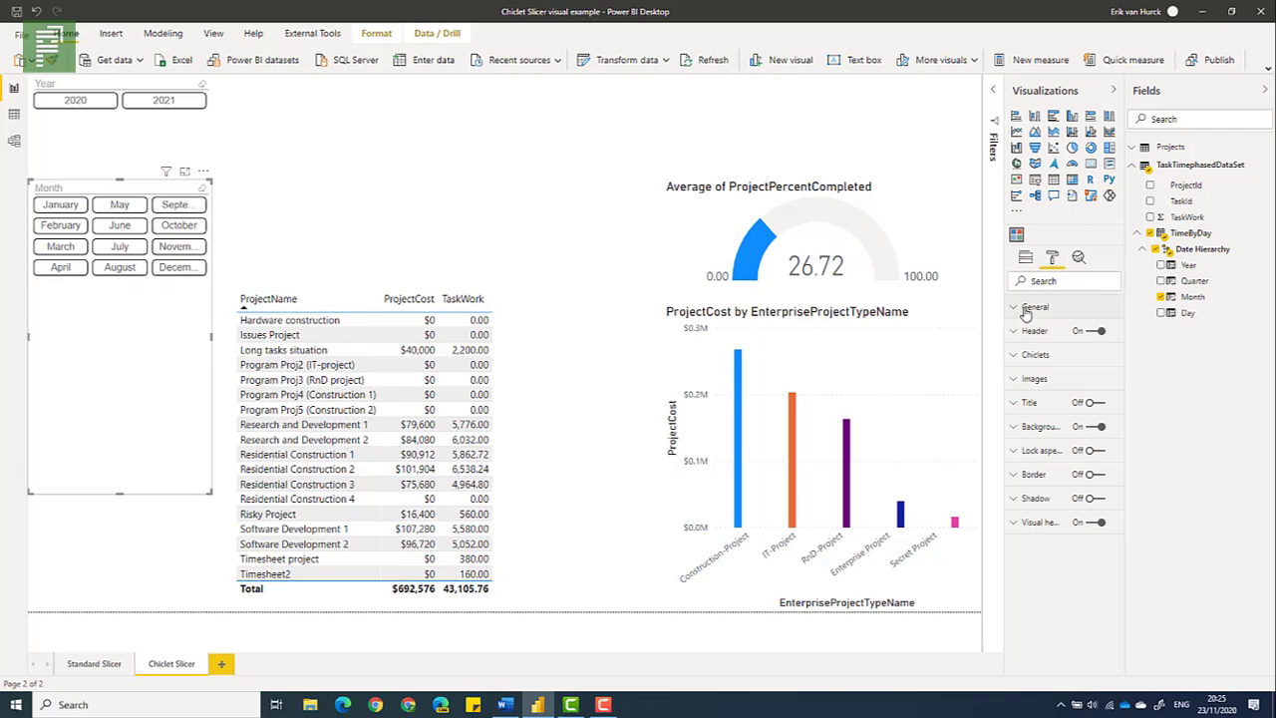
left_click(1033, 307)
left_click(1029, 384)
type("1")
left_click(1037, 427)
type("12")
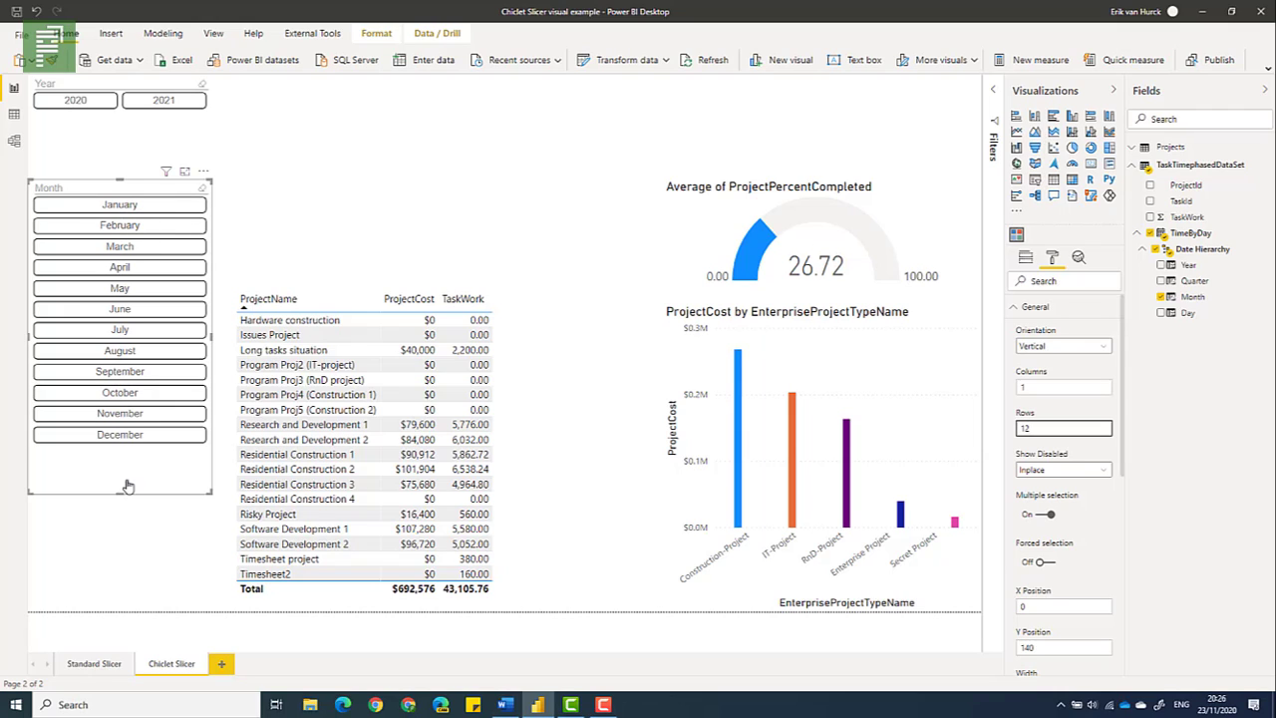
left_click_drag(119, 480, 119, 453)
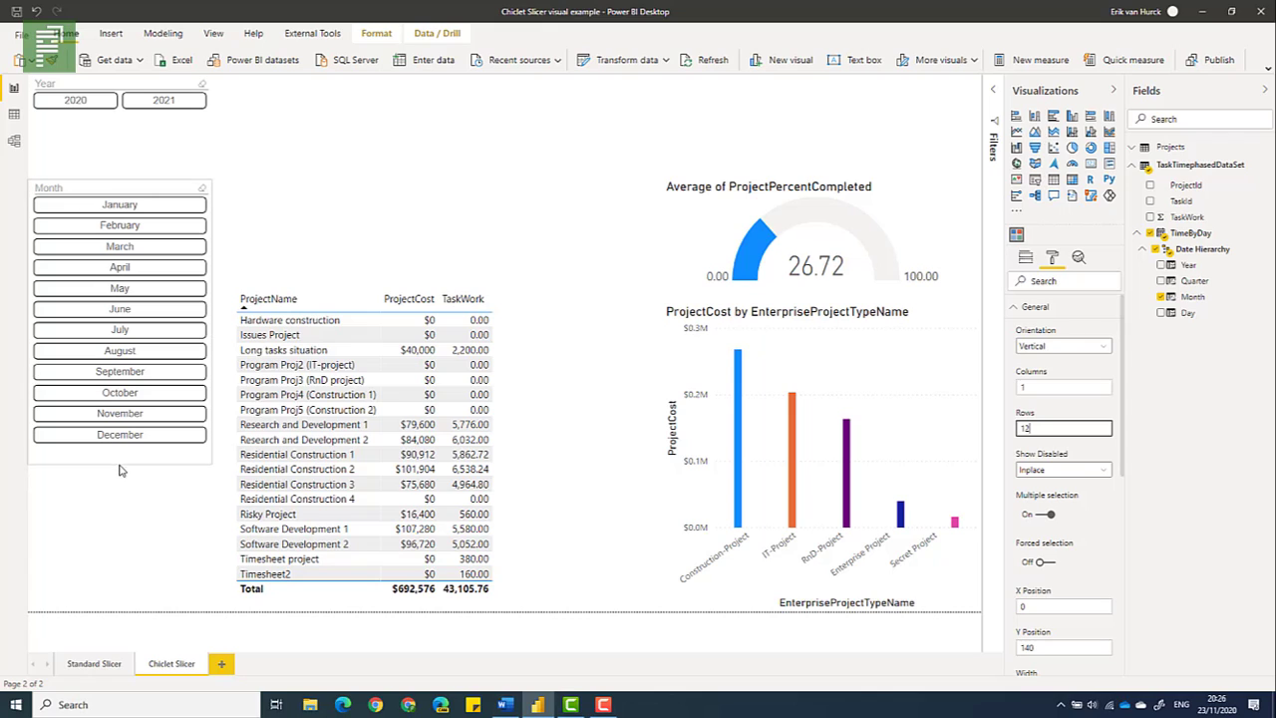
left_click(80, 208)
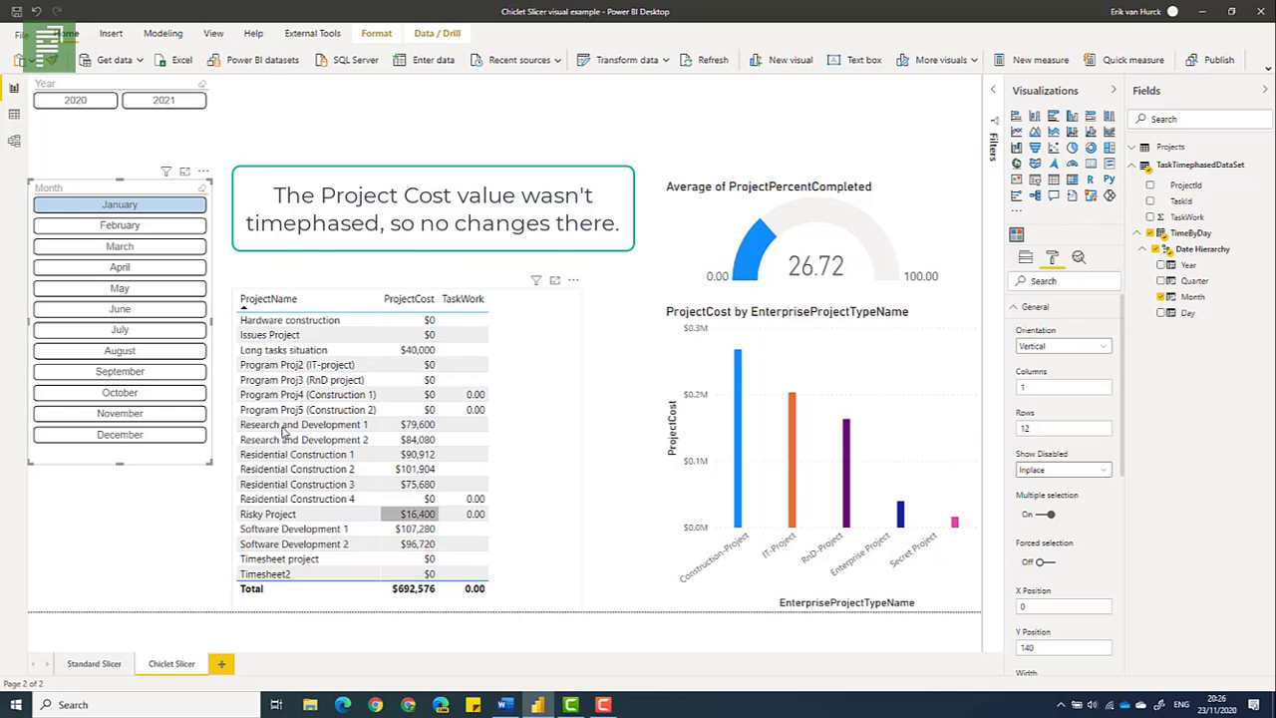
left_click(117, 208)
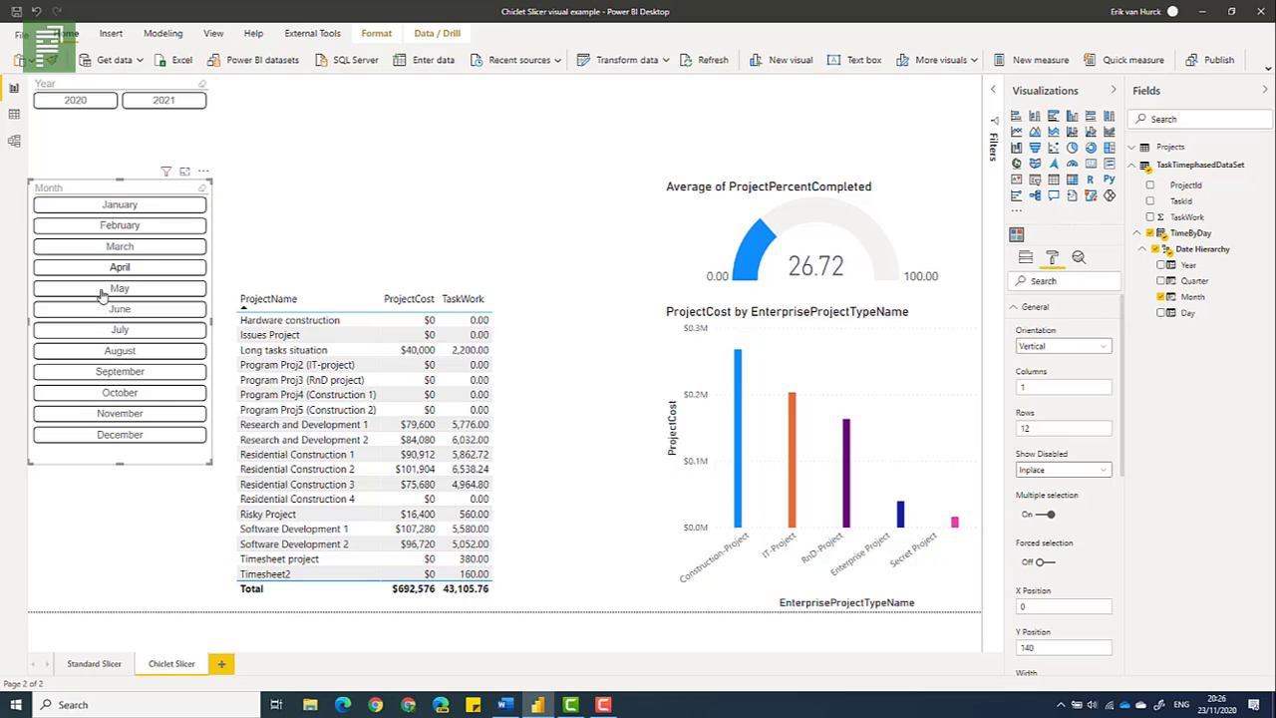
left_click(104, 331)
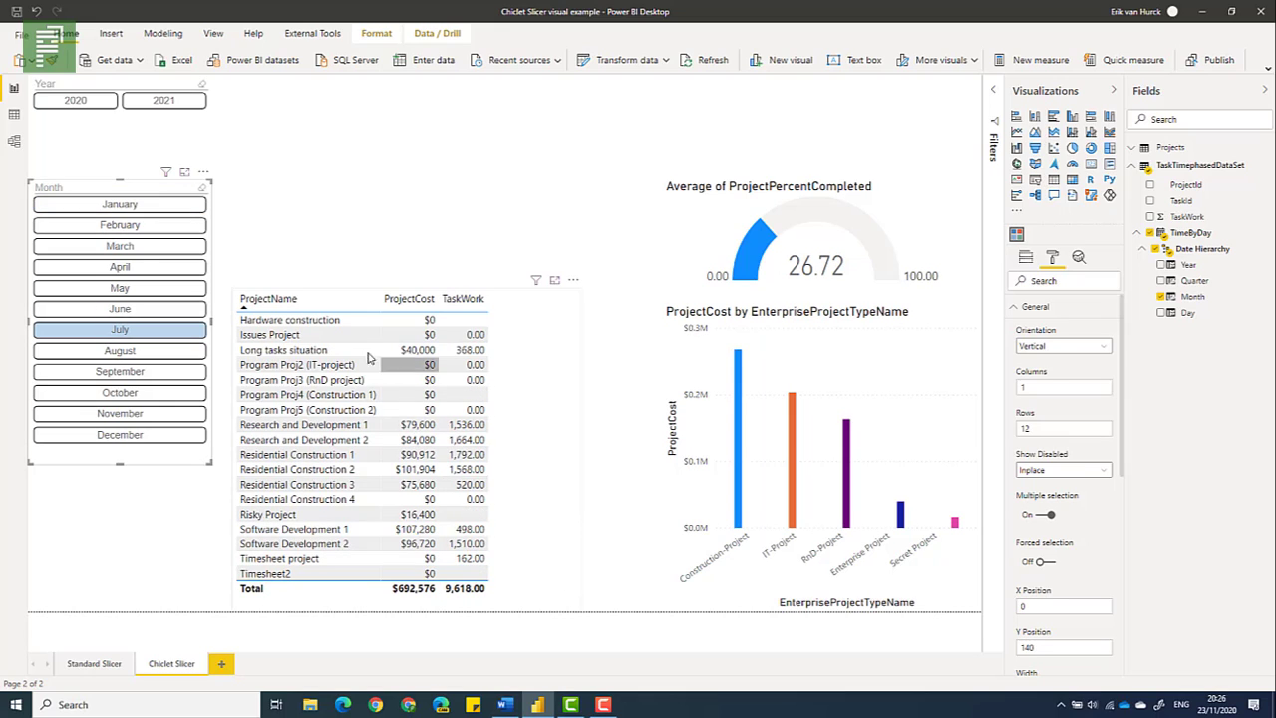
left_click(116, 311)
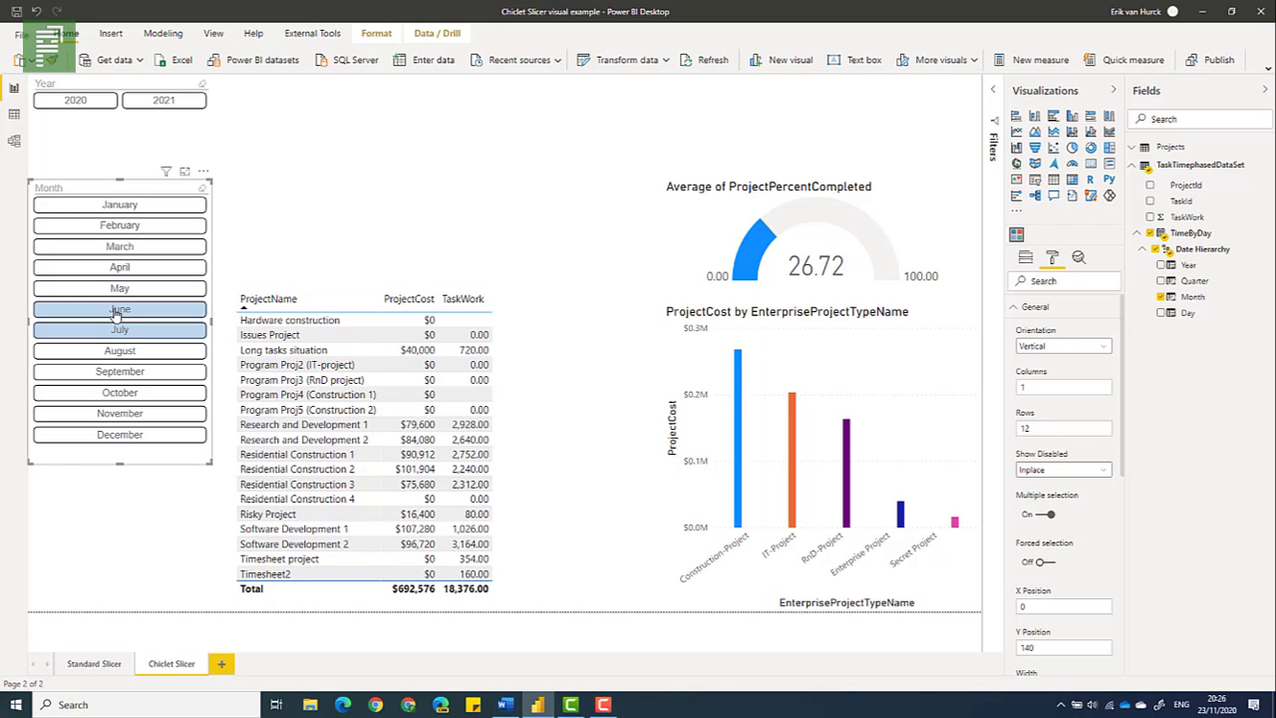
left_click(119, 312)
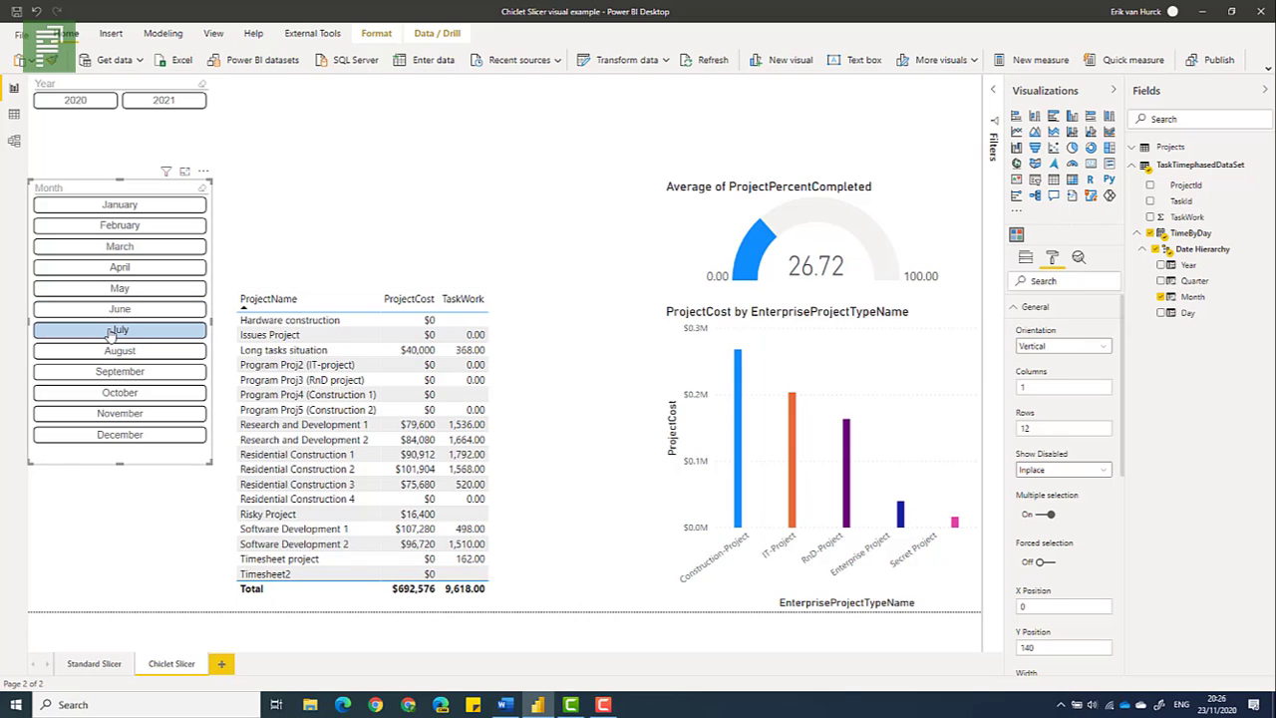
left_click(116, 330)
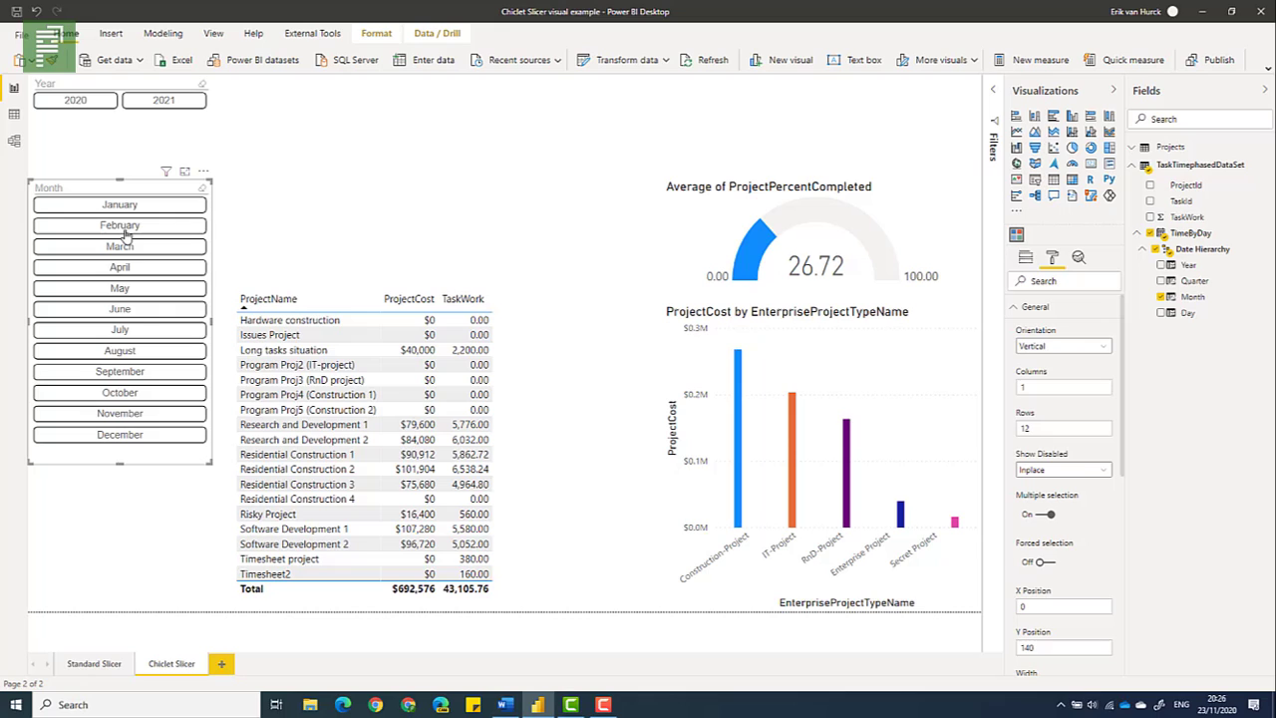
left_click(140, 330)
left_click(140, 289)
left_click(136, 247)
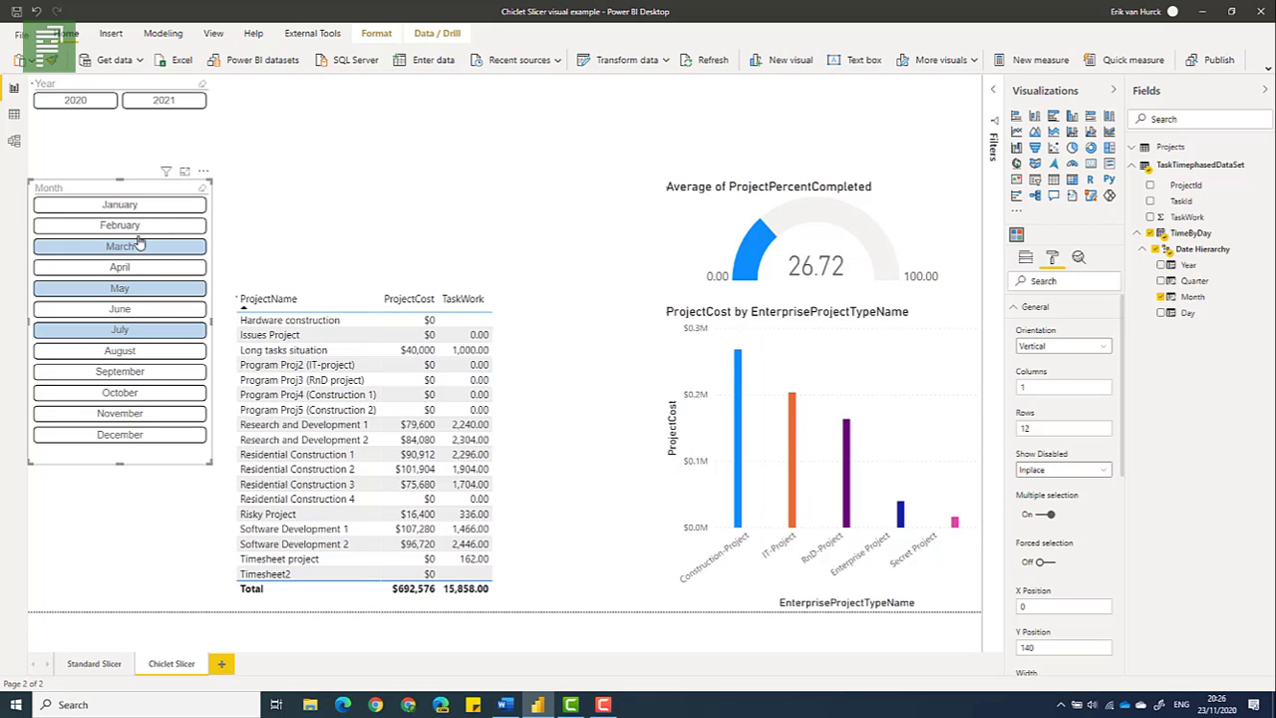
left_click(140, 227)
left_click(140, 227)
left_click(125, 246)
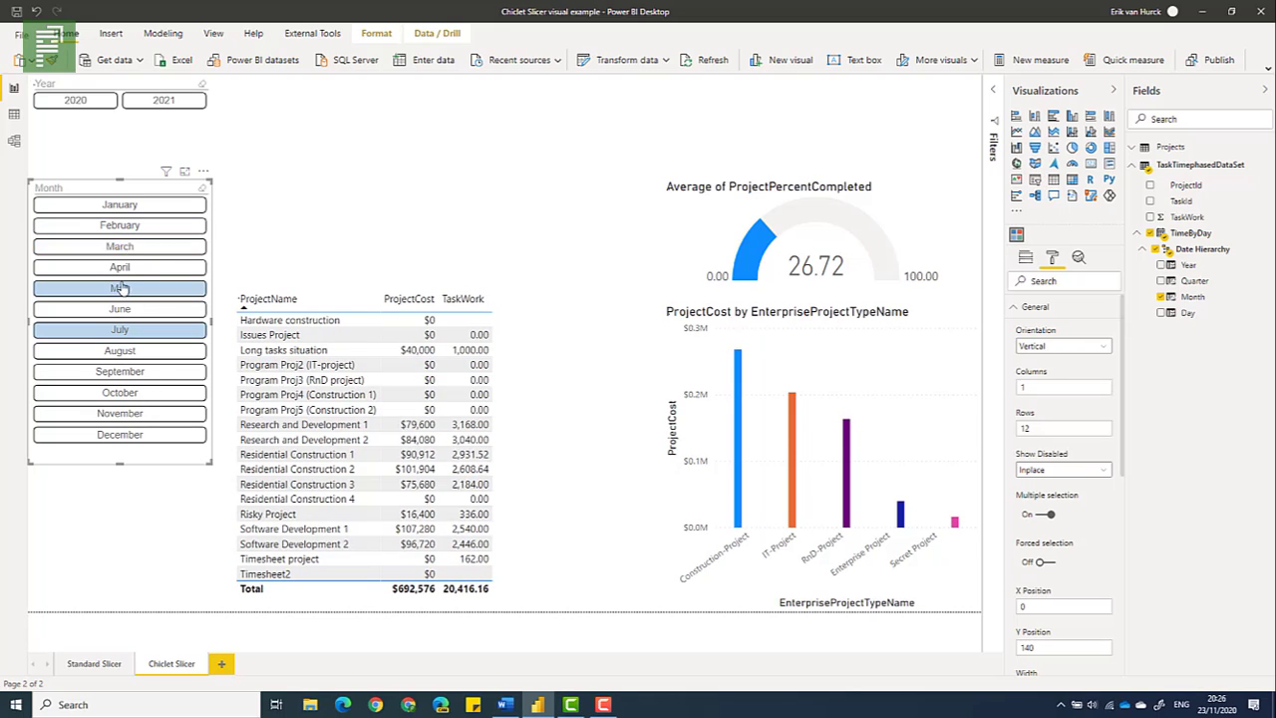
left_click(121, 290)
left_click(118, 330)
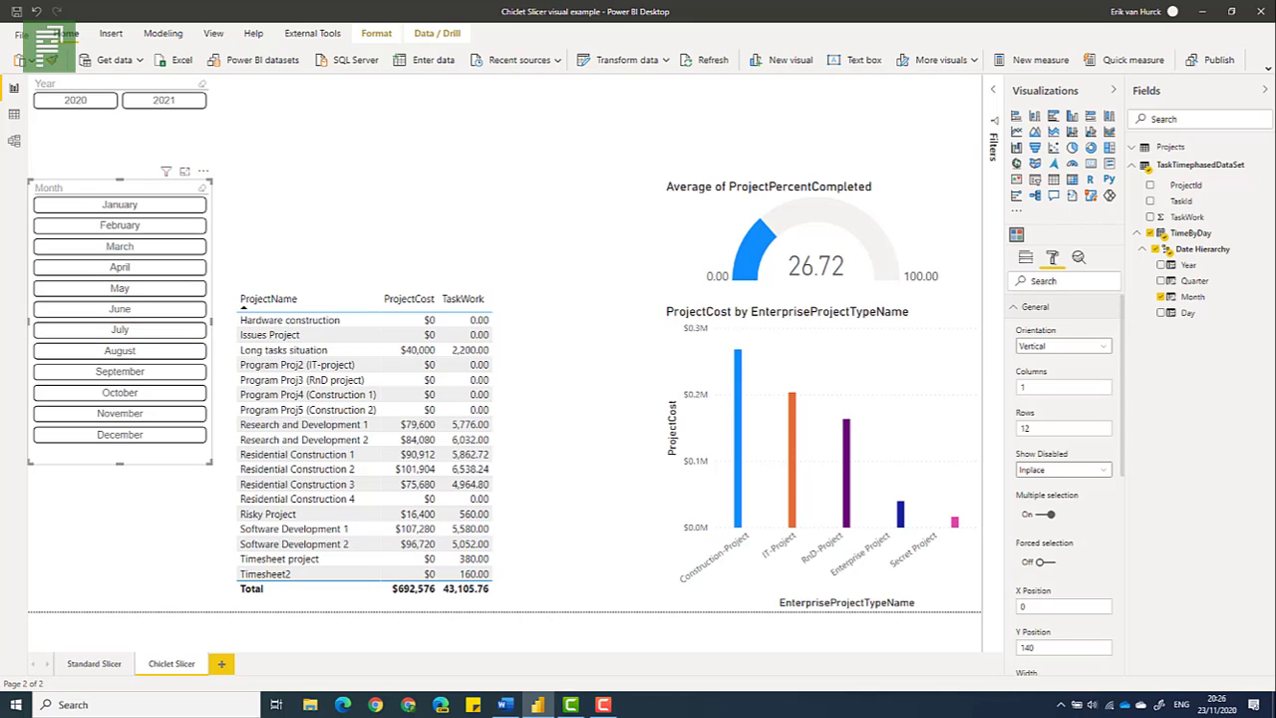
left_click(1028, 257)
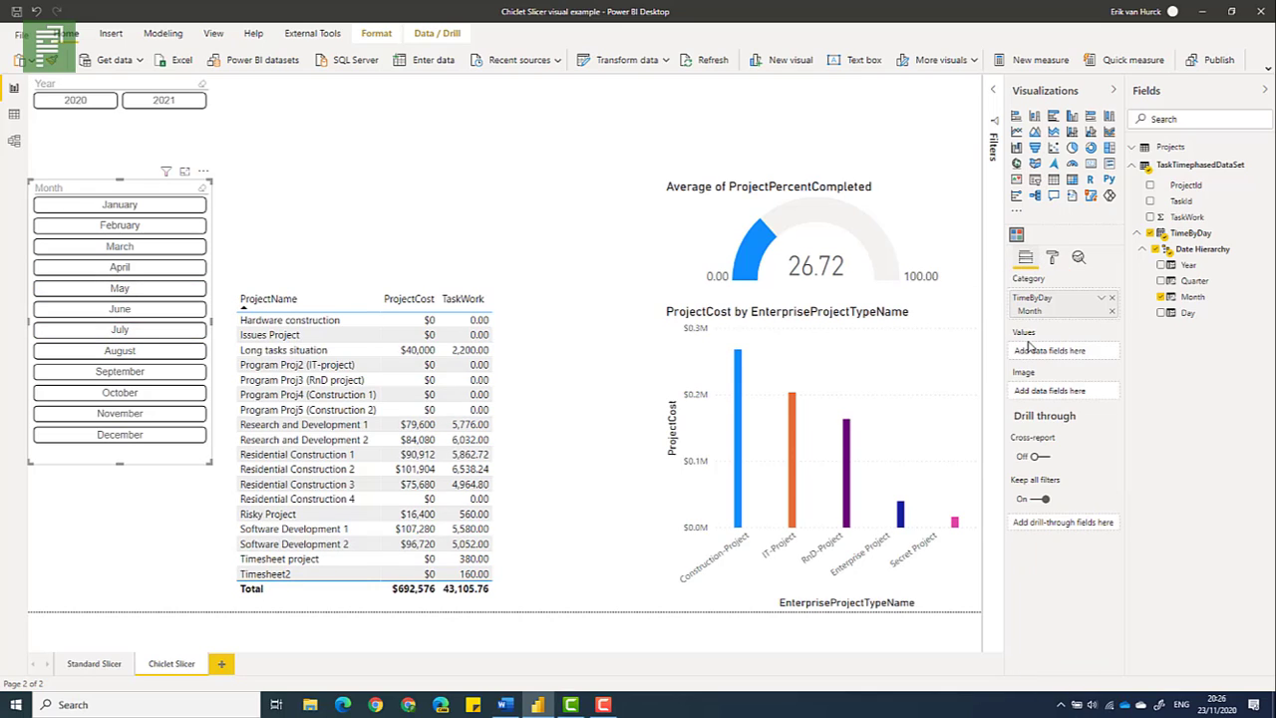
Turn off multiple selection on the Month slicer and filter singly by March, May, August, November
left_click(1052, 259)
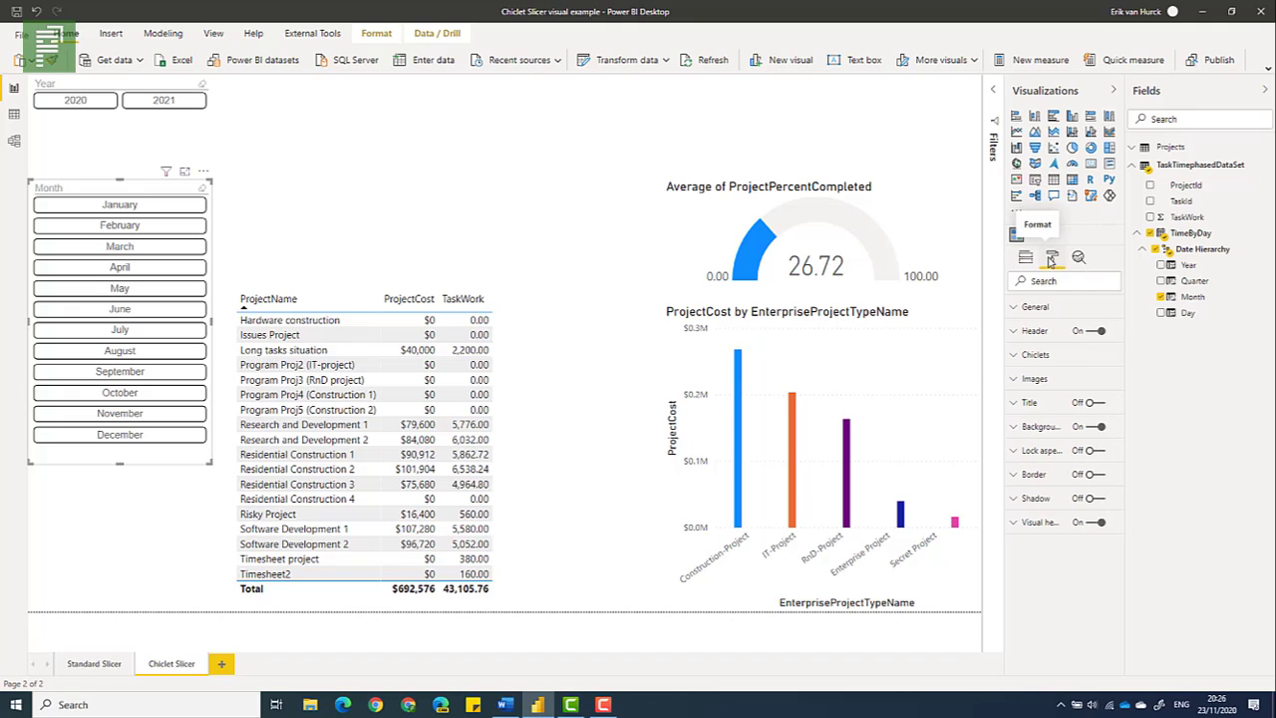
left_click(1037, 308)
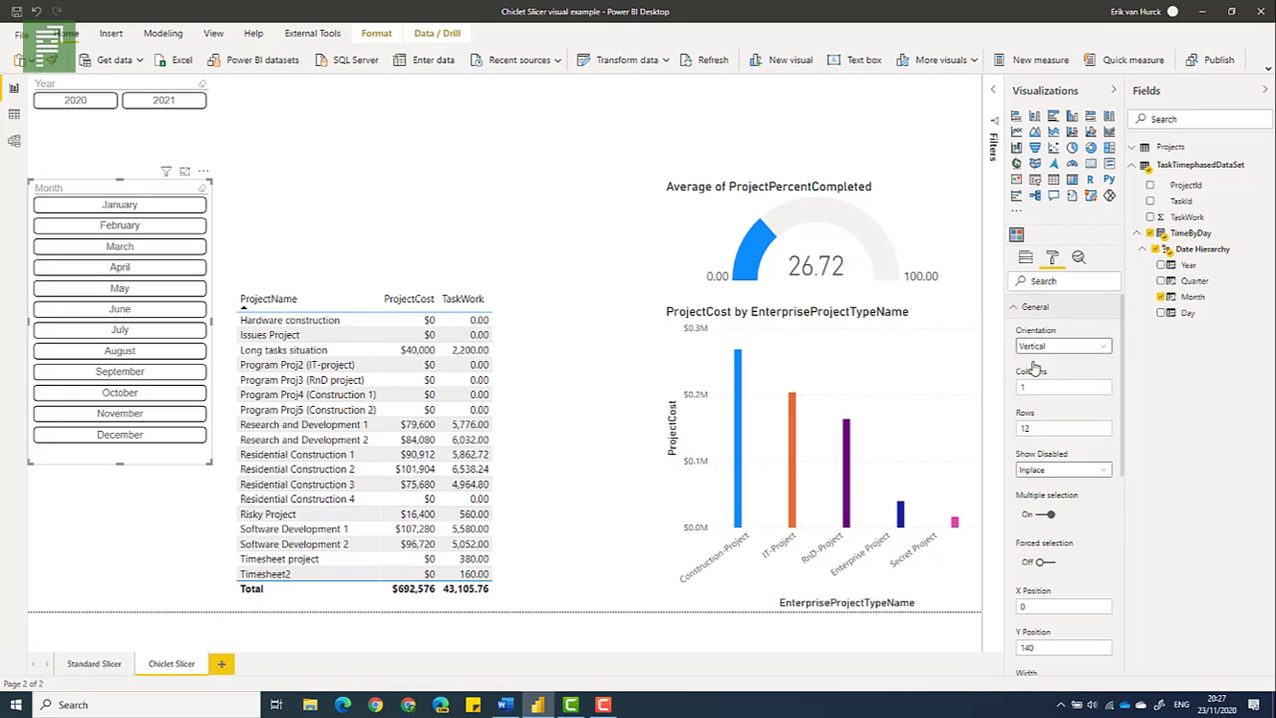
left_click(1042, 516)
left_click(68, 247)
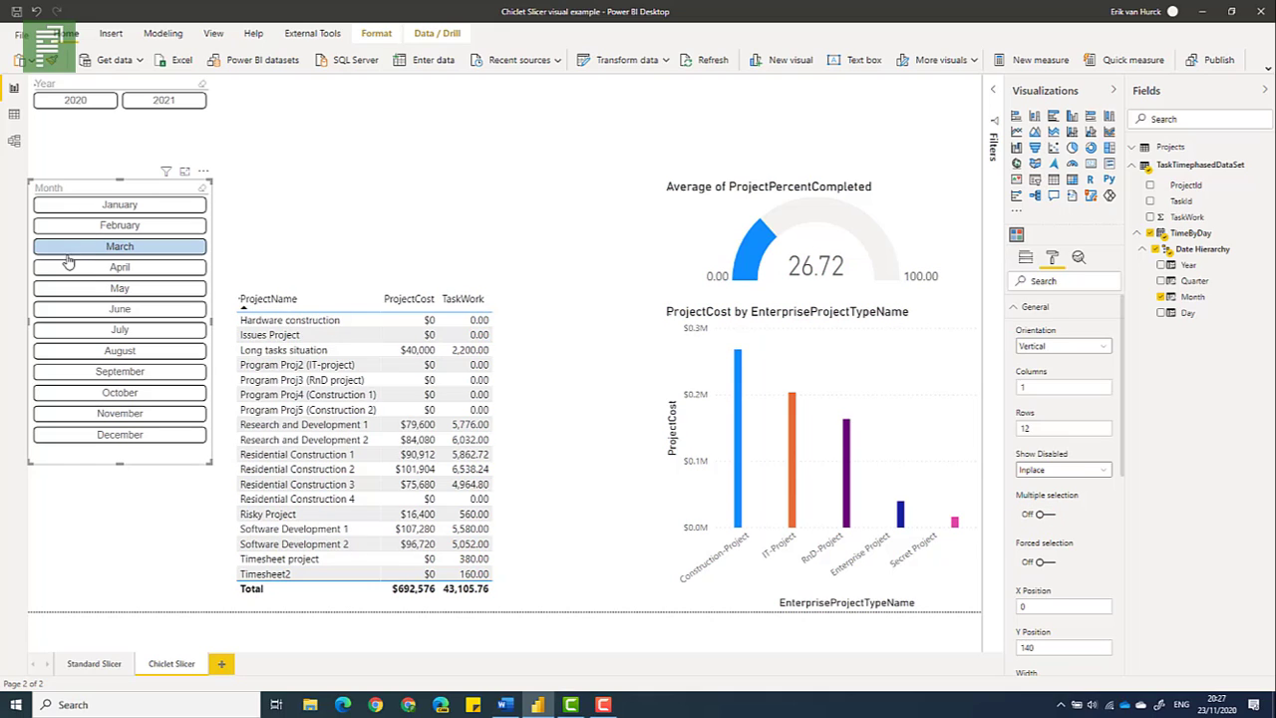
left_click(70, 288)
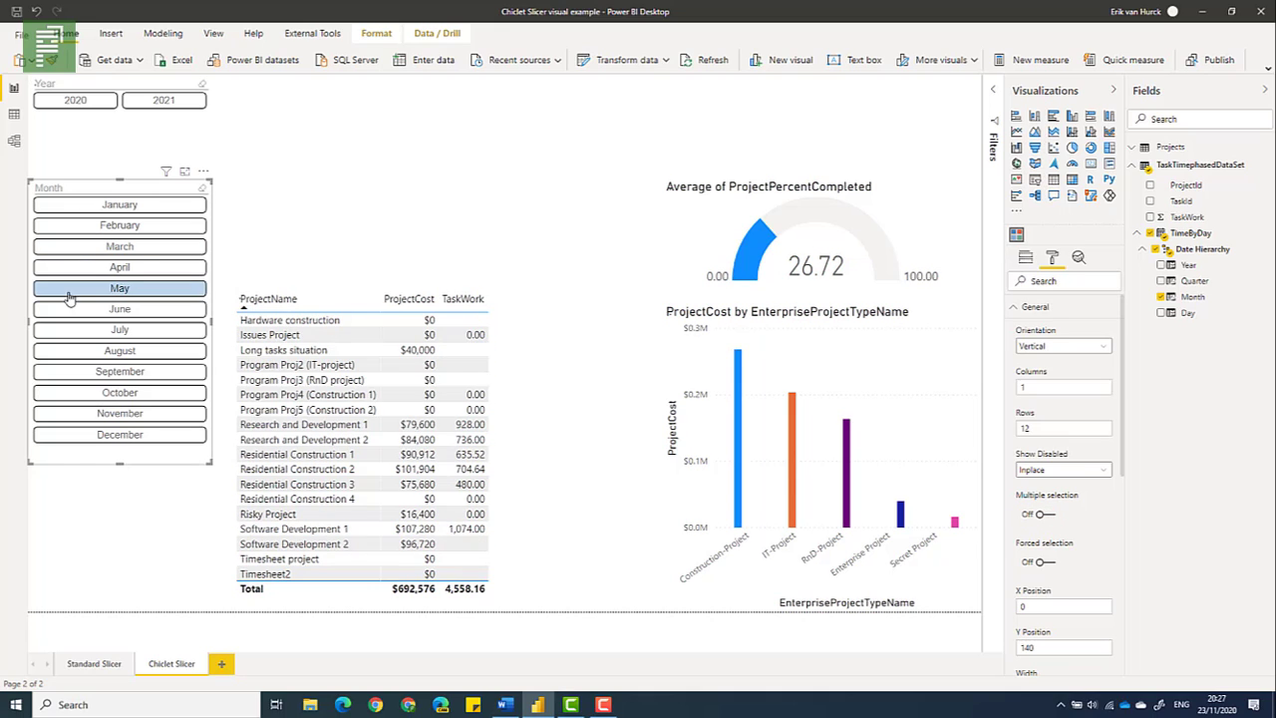
left_click(71, 357)
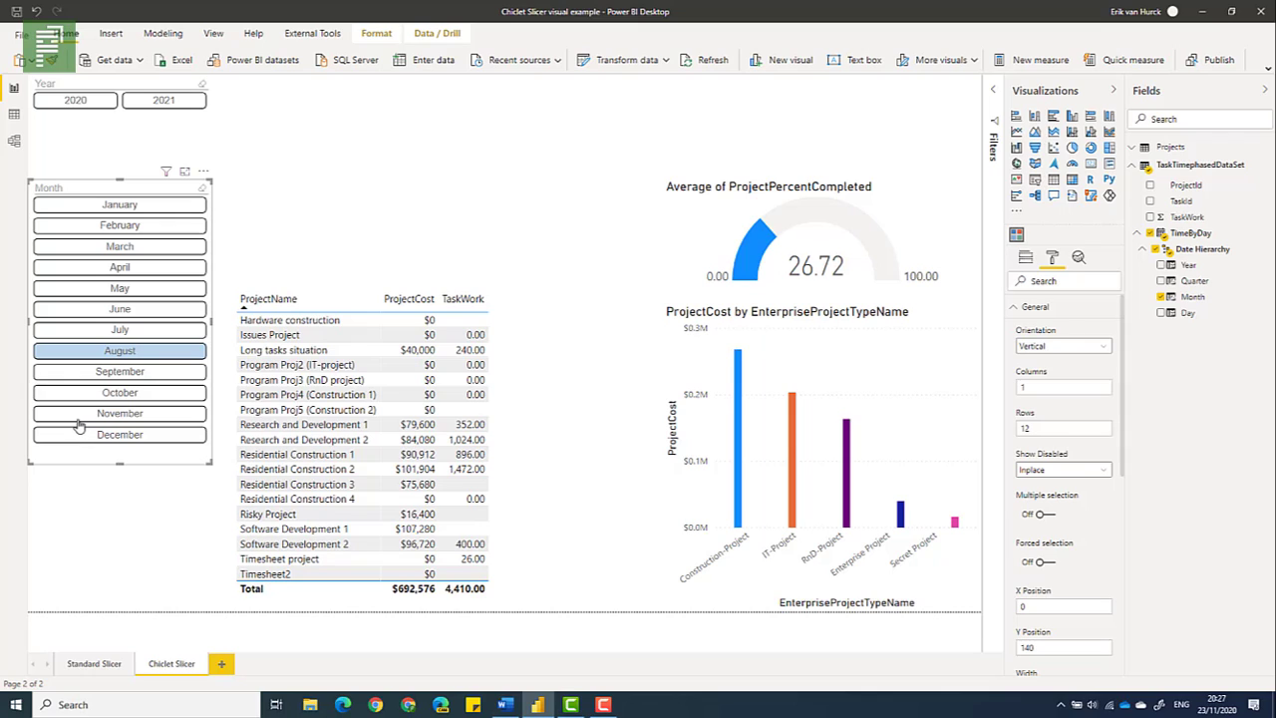
left_click(80, 416)
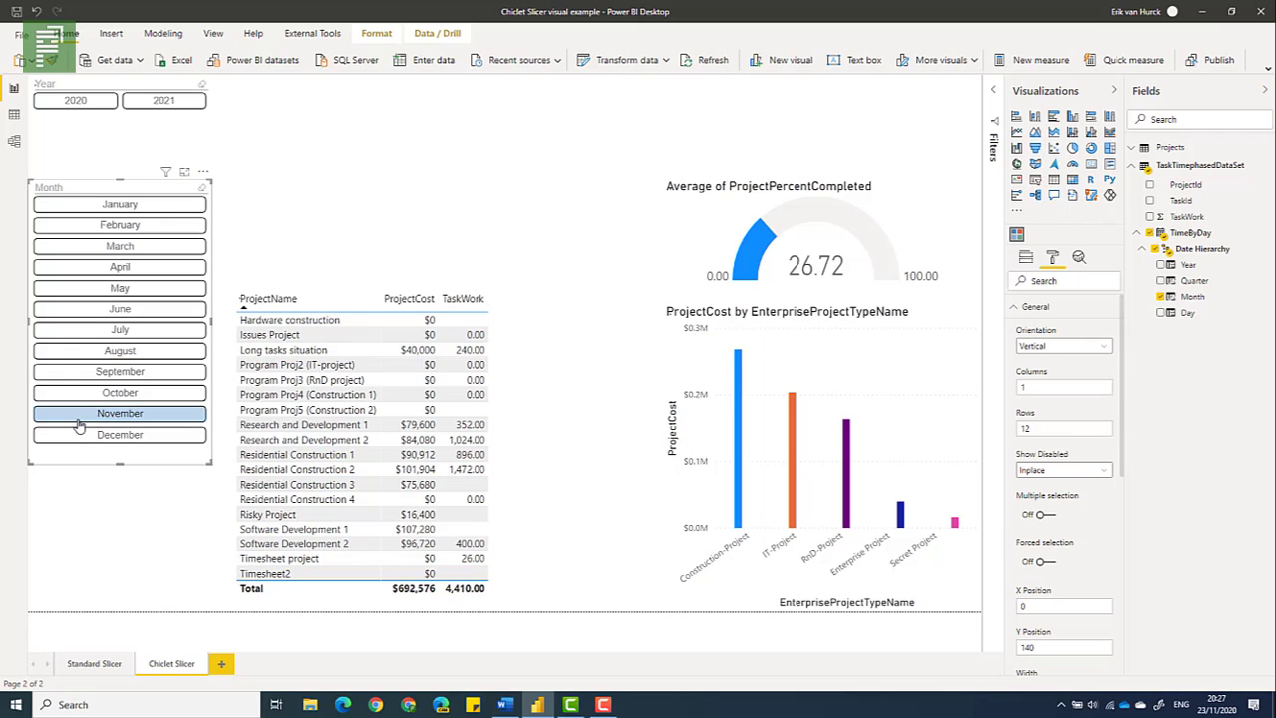
Try July, June and May month filters, then clear the May filter to show all months
left_click(120, 331, "ctrl")
left_click(121, 310, "ctrl")
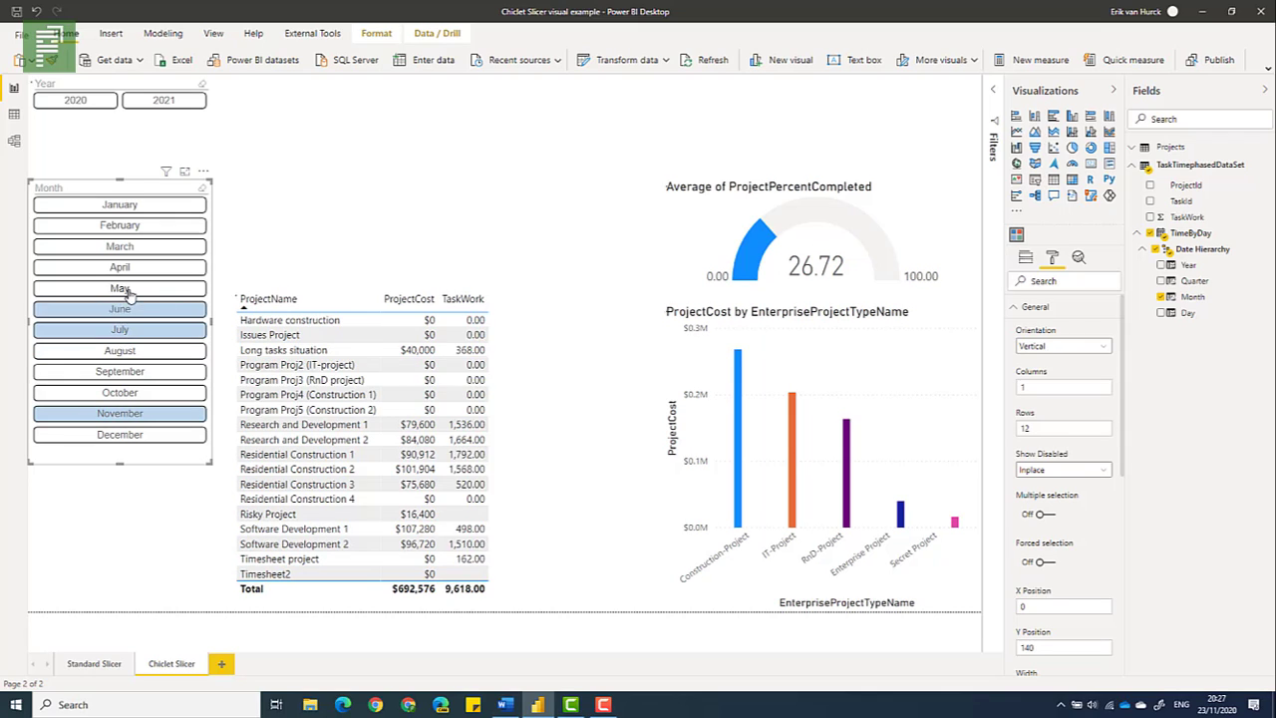
left_click(128, 291, "ctrl")
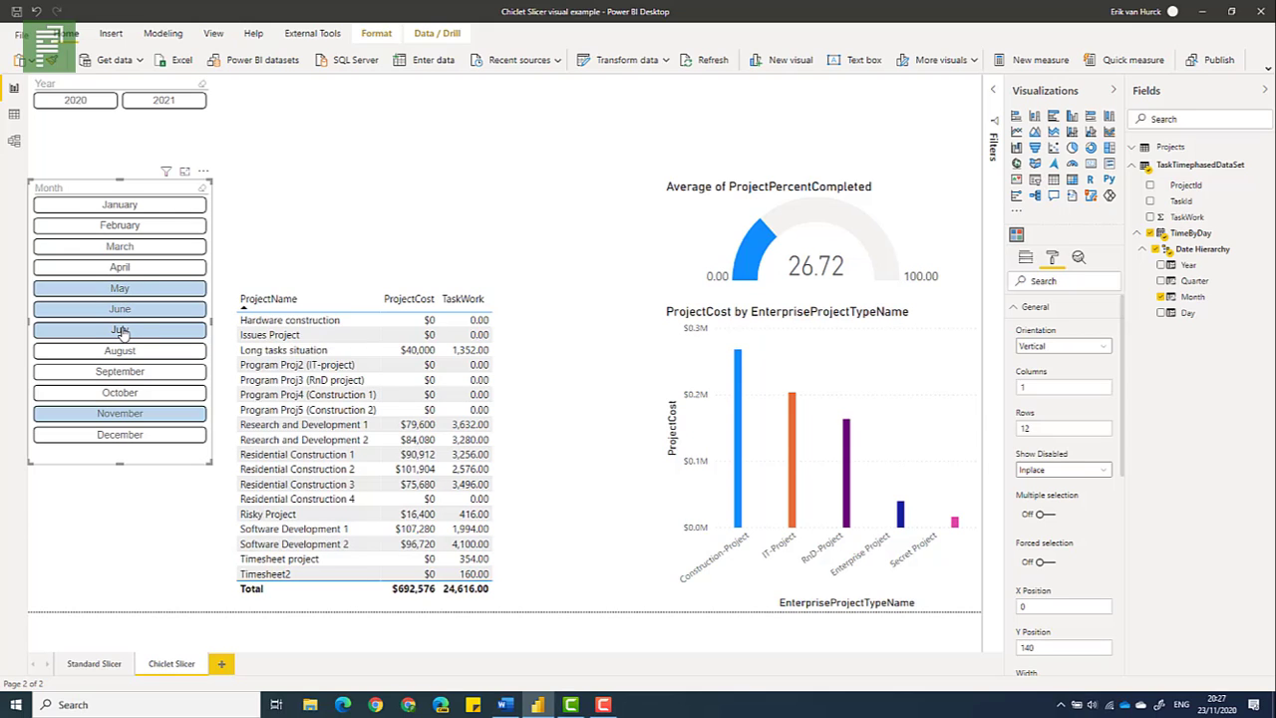
left_click(120, 332)
left_click(121, 310)
left_click(128, 291)
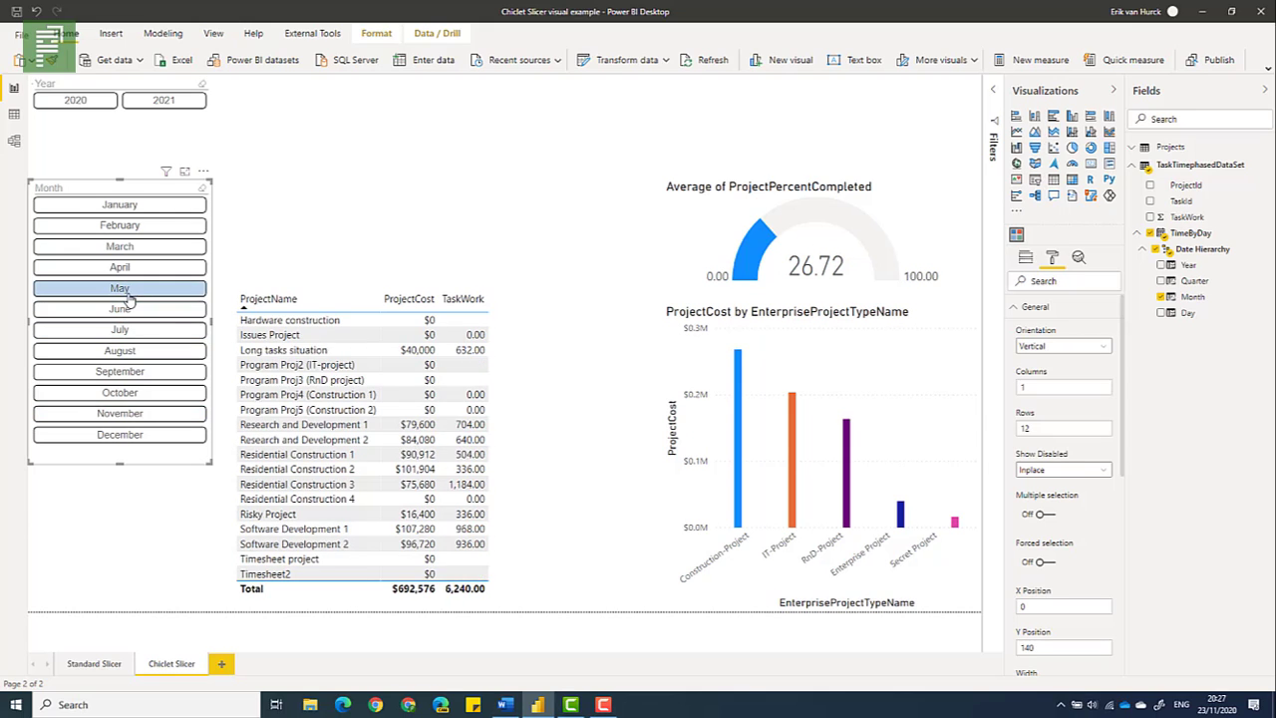
left_click(128, 294)
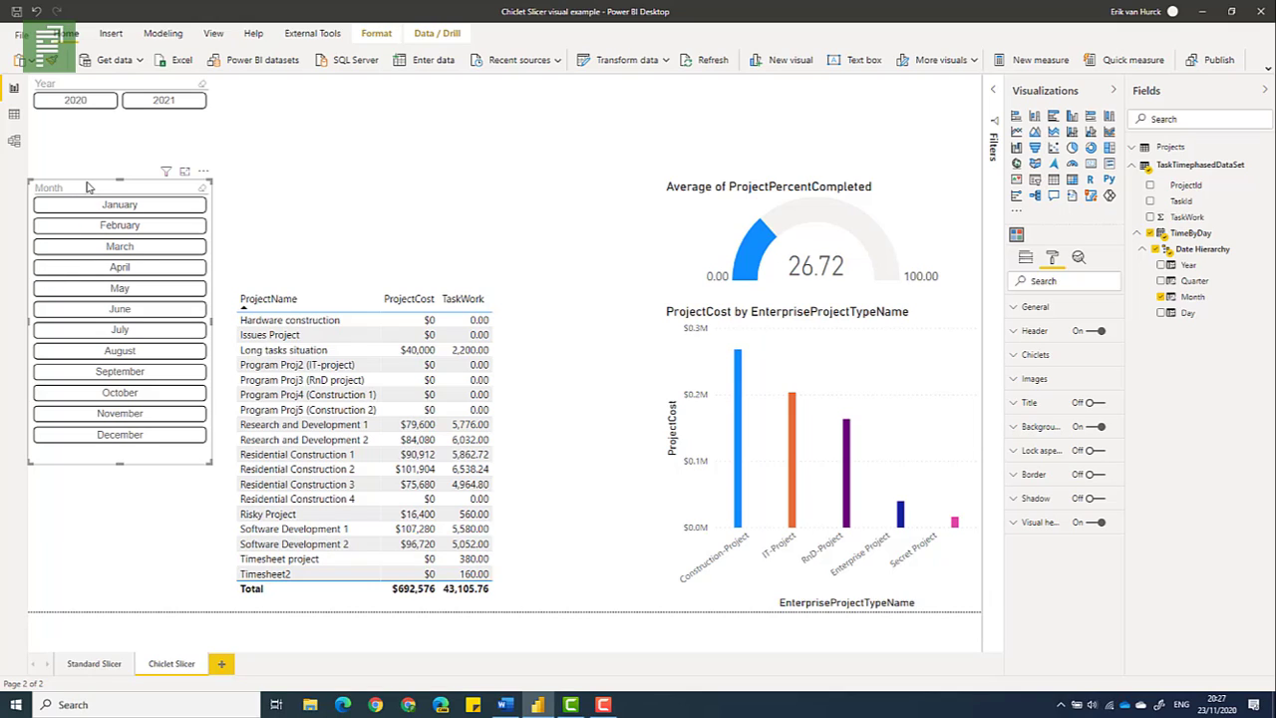
Move the Month slicer lower and insert a new Chiclet Slicer using the Quarter field
left_click_drag(79, 195, 45, 345)
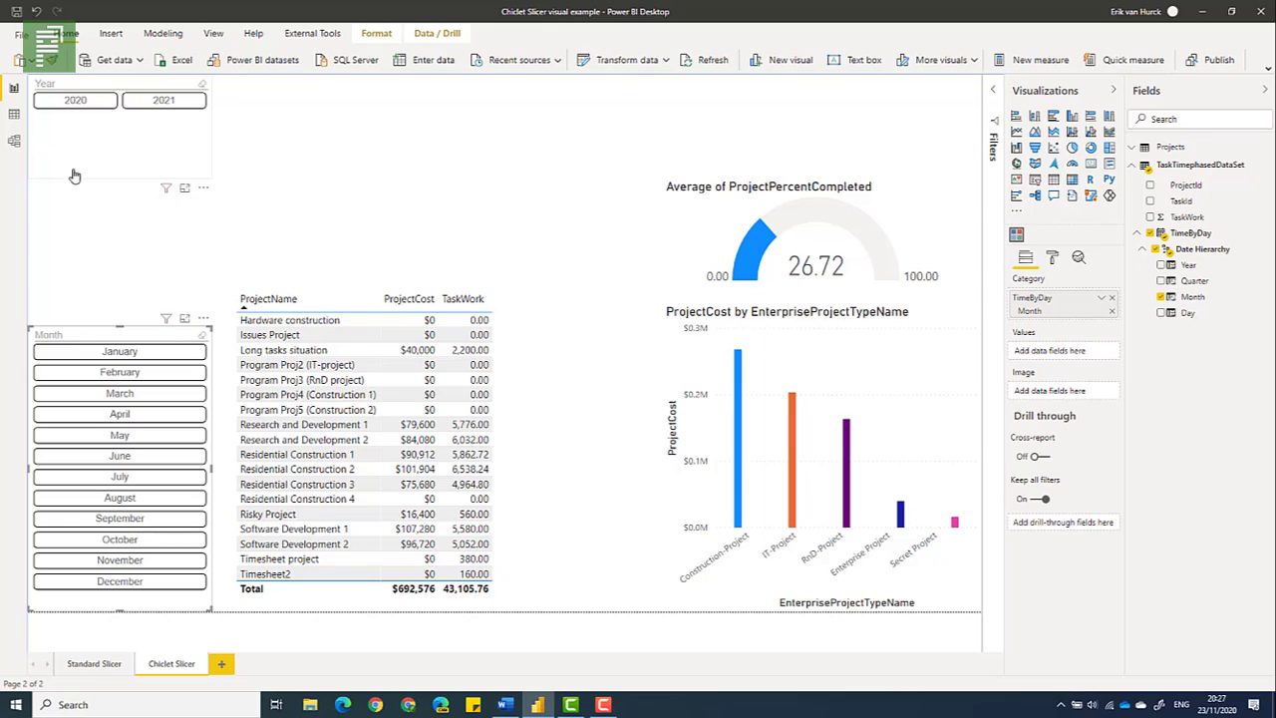
left_click(263, 203)
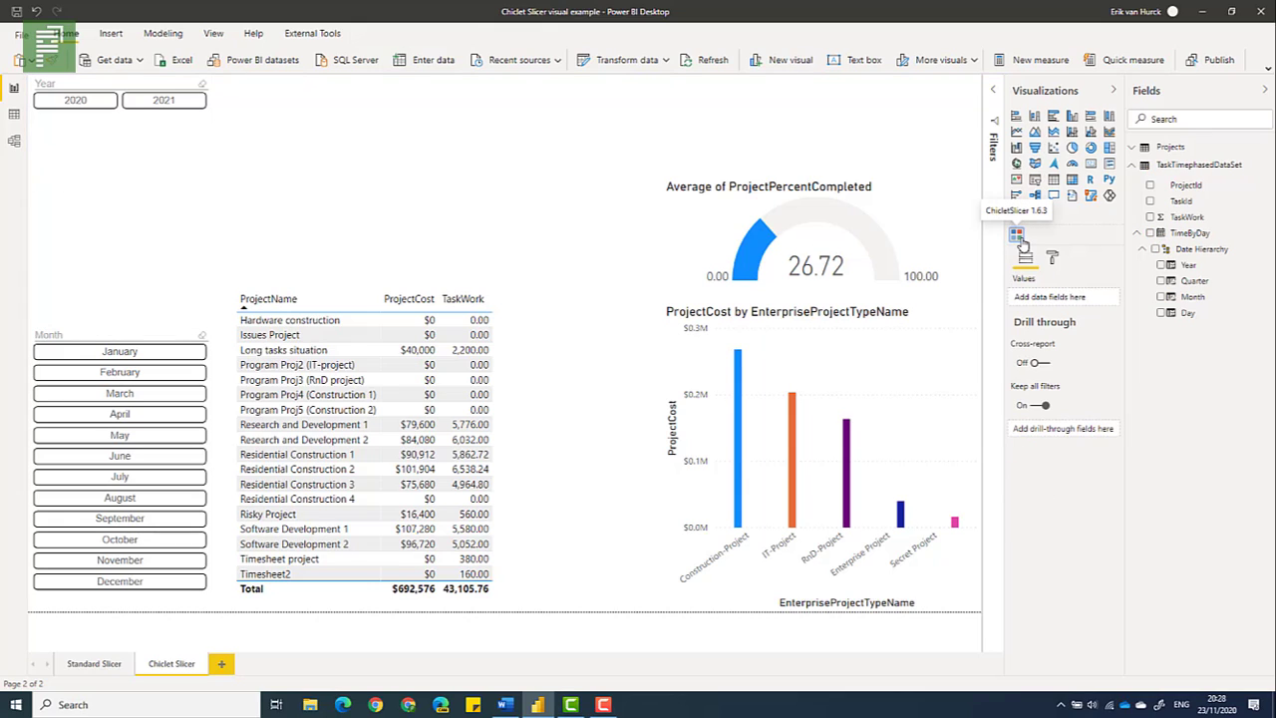
left_click(1017, 236)
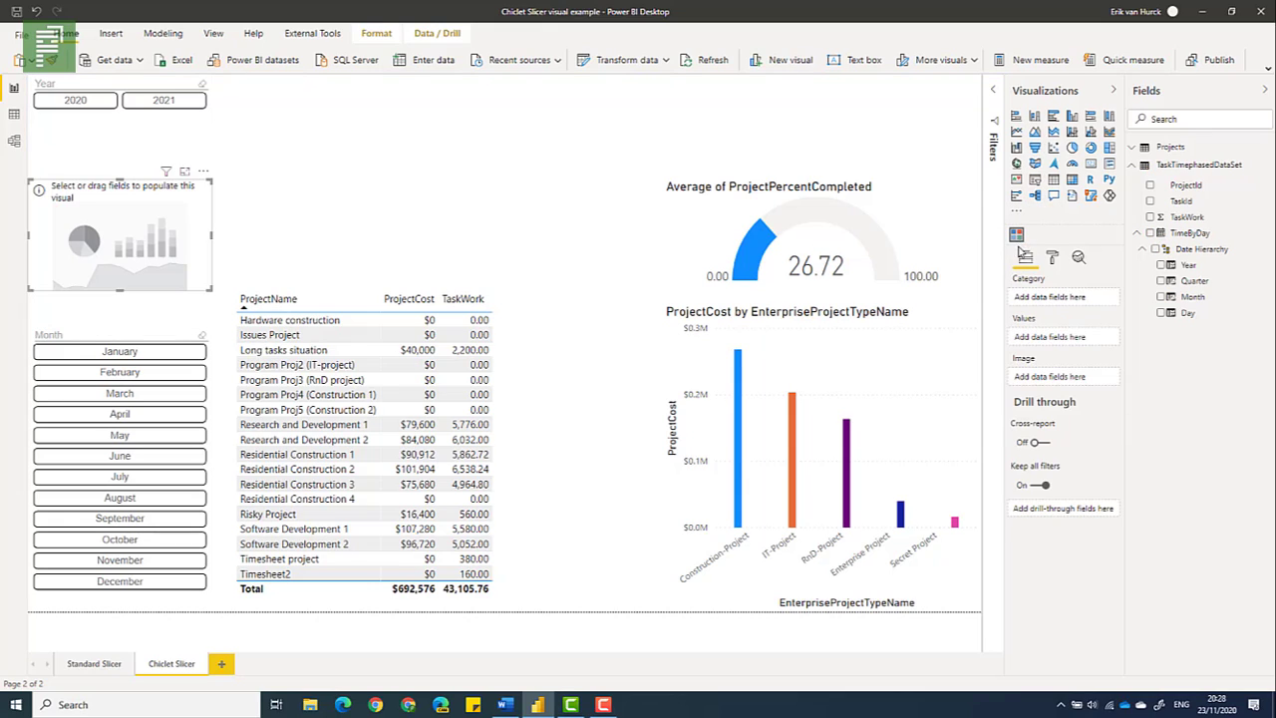
left_click_drag(1166, 283, 1071, 297)
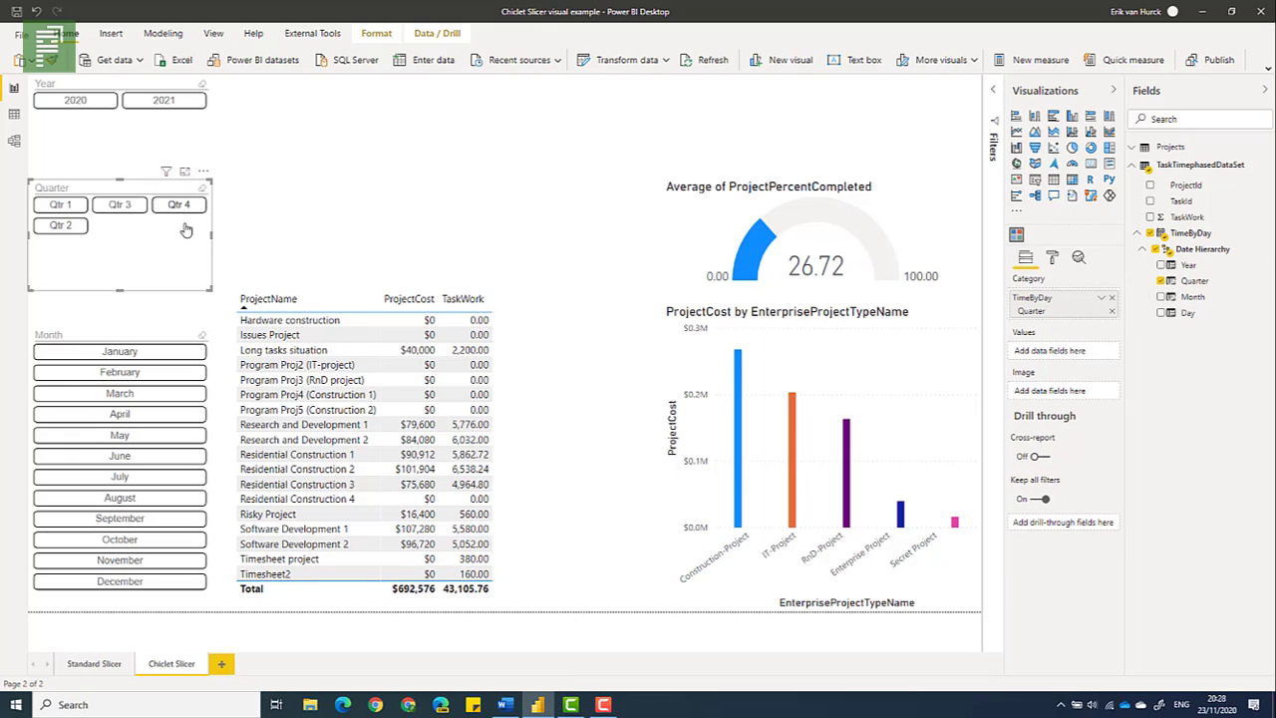
Set the Quarter slicer's General layout to 1 column
left_click(1052, 259)
left_click(1037, 306)
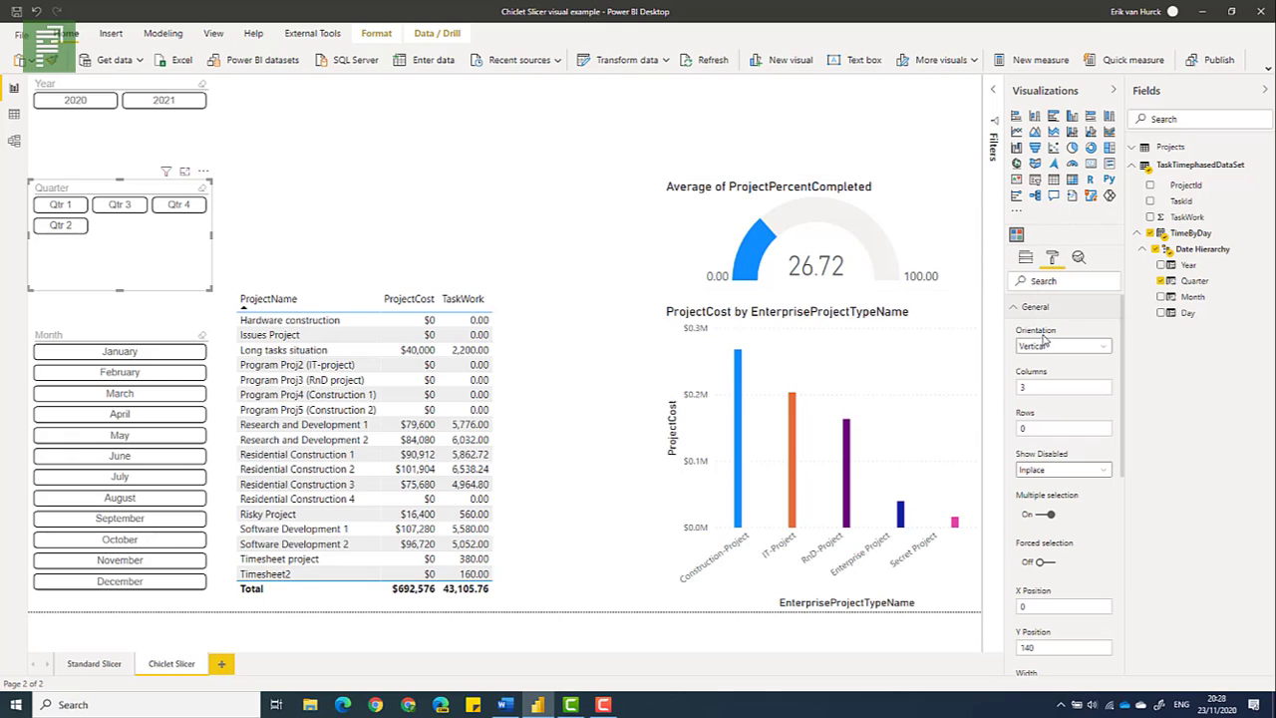
left_click(1022, 388)
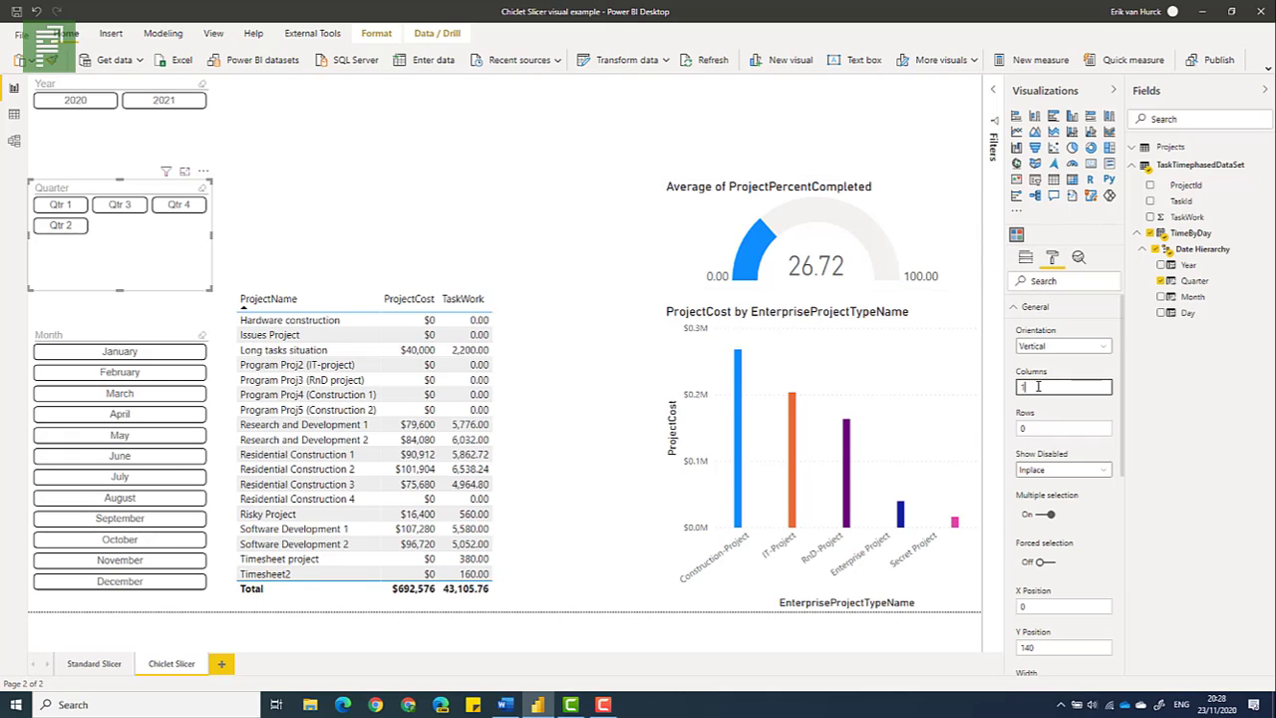
type("1")
key("Return")
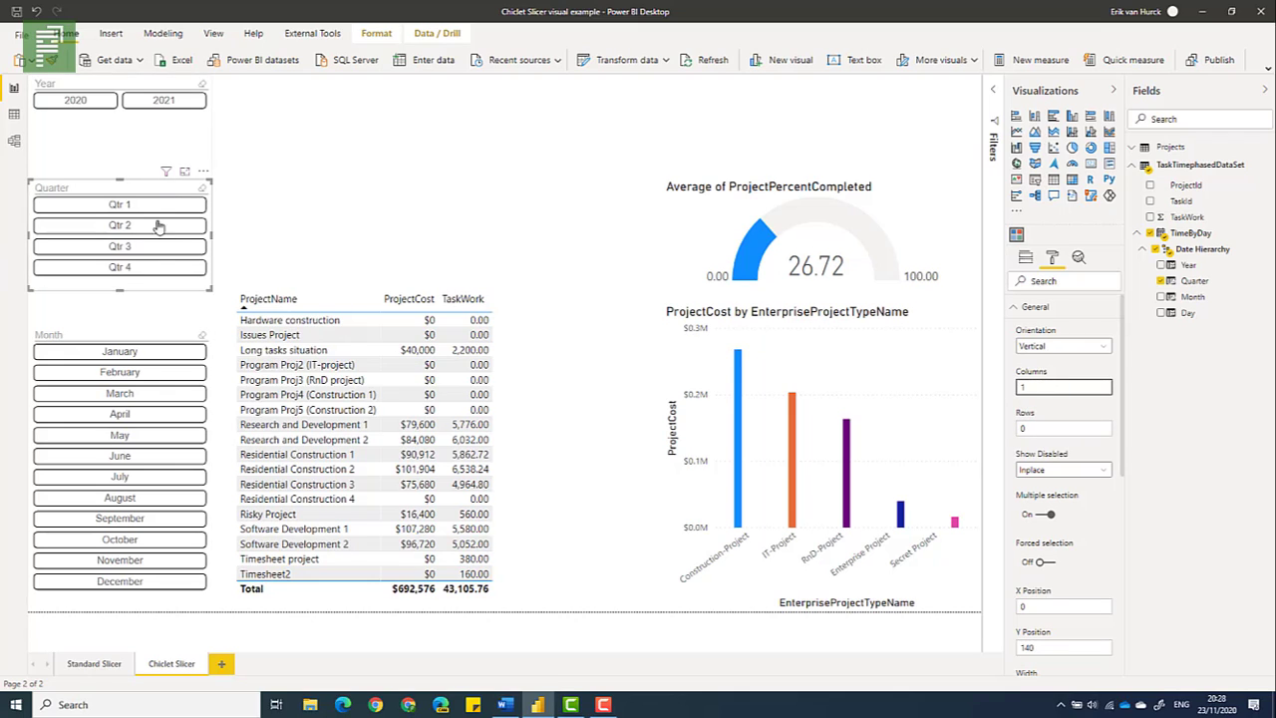
left_click(139, 191)
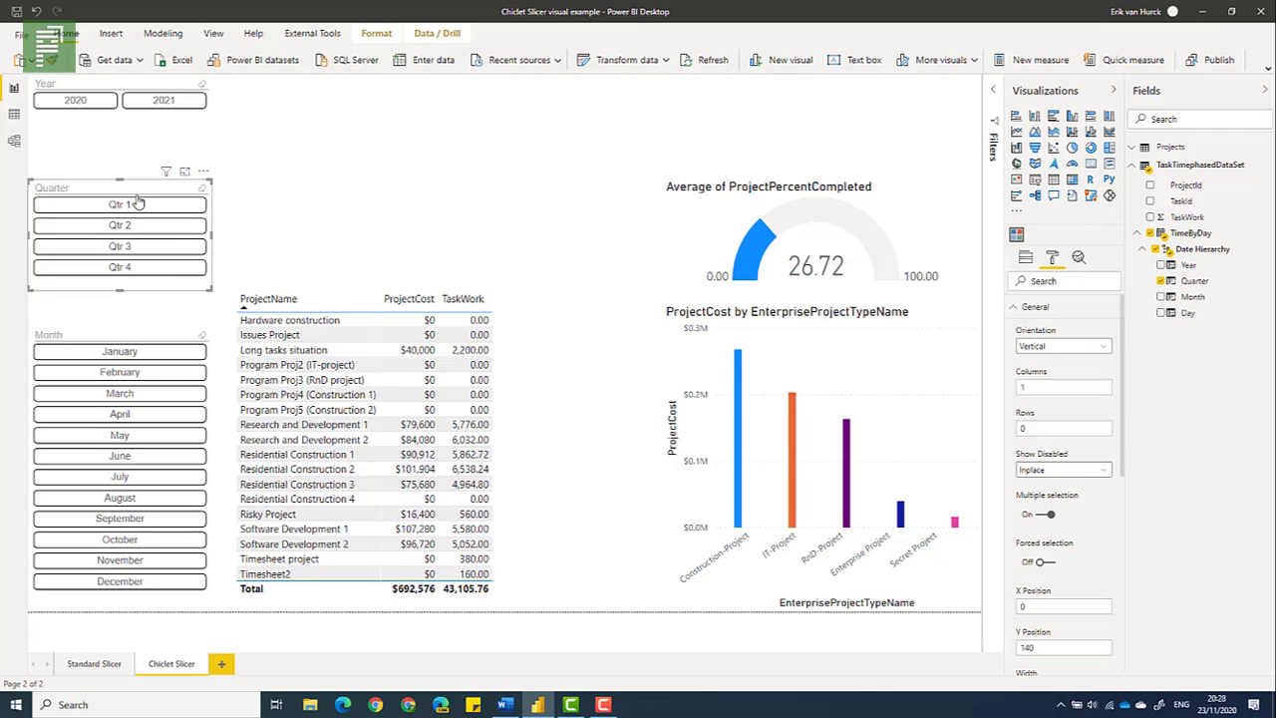
left_click(1033, 428)
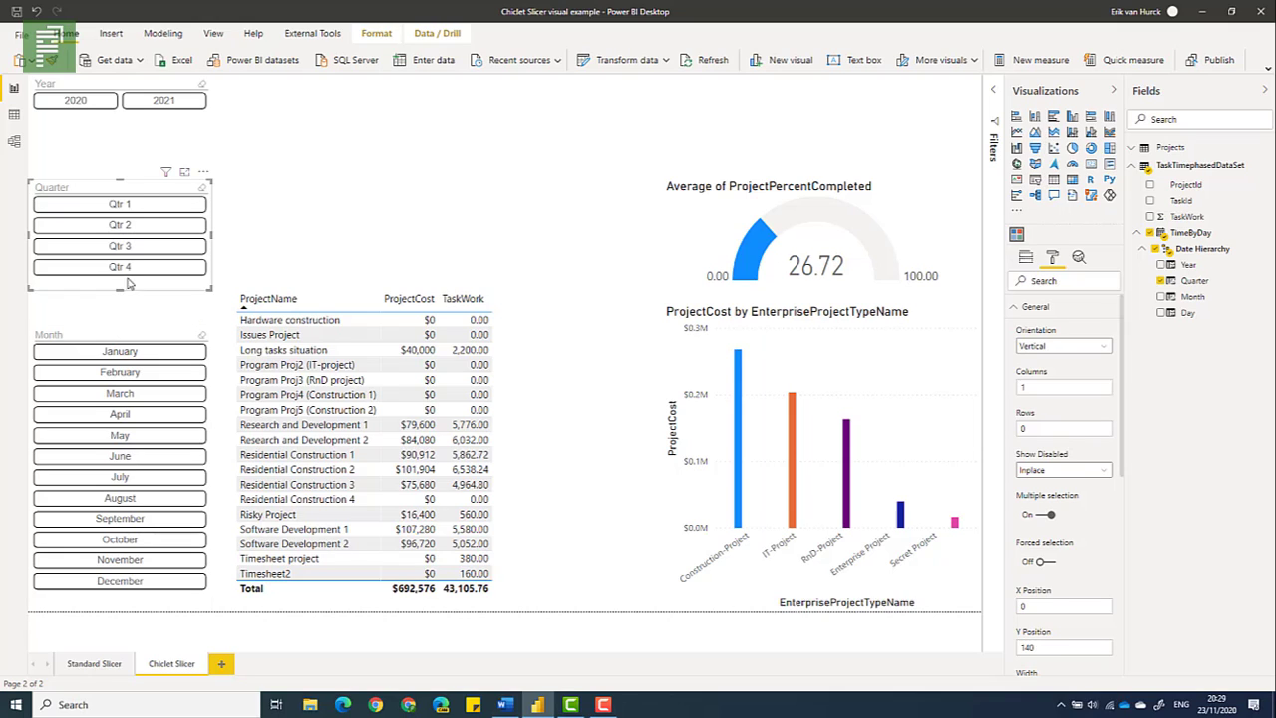
left_click(123, 168)
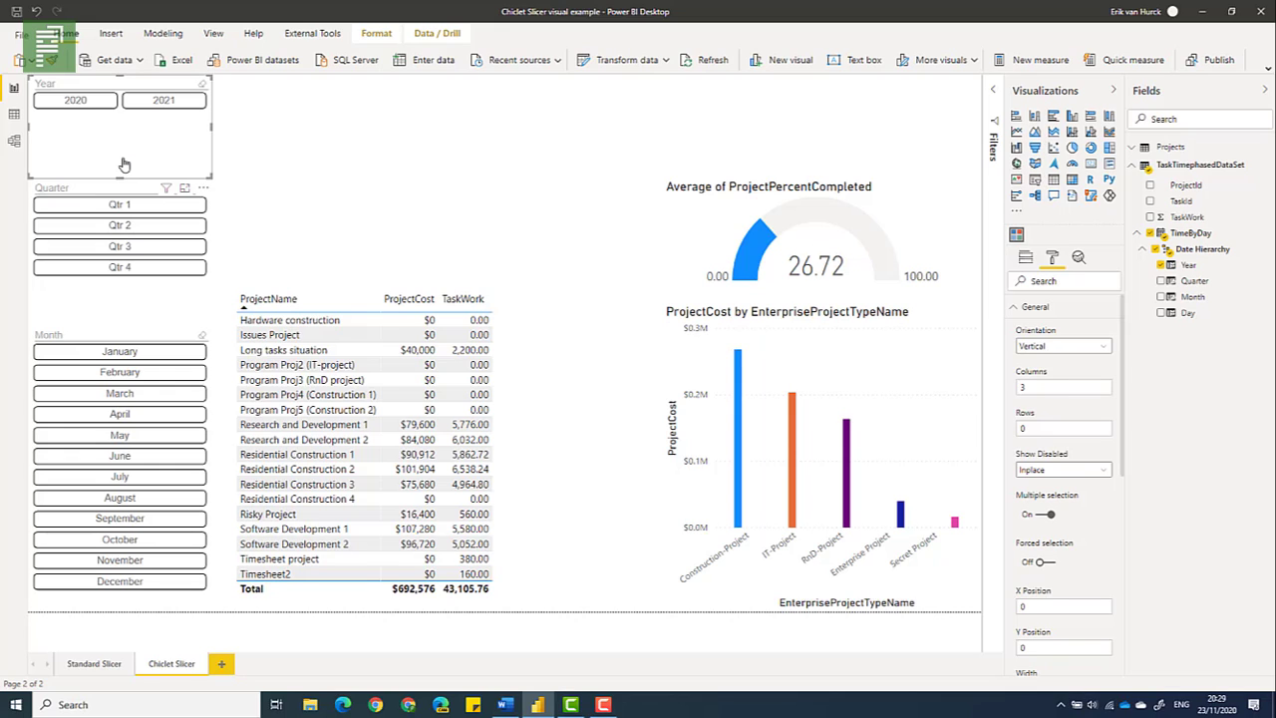
left_click(1033, 307)
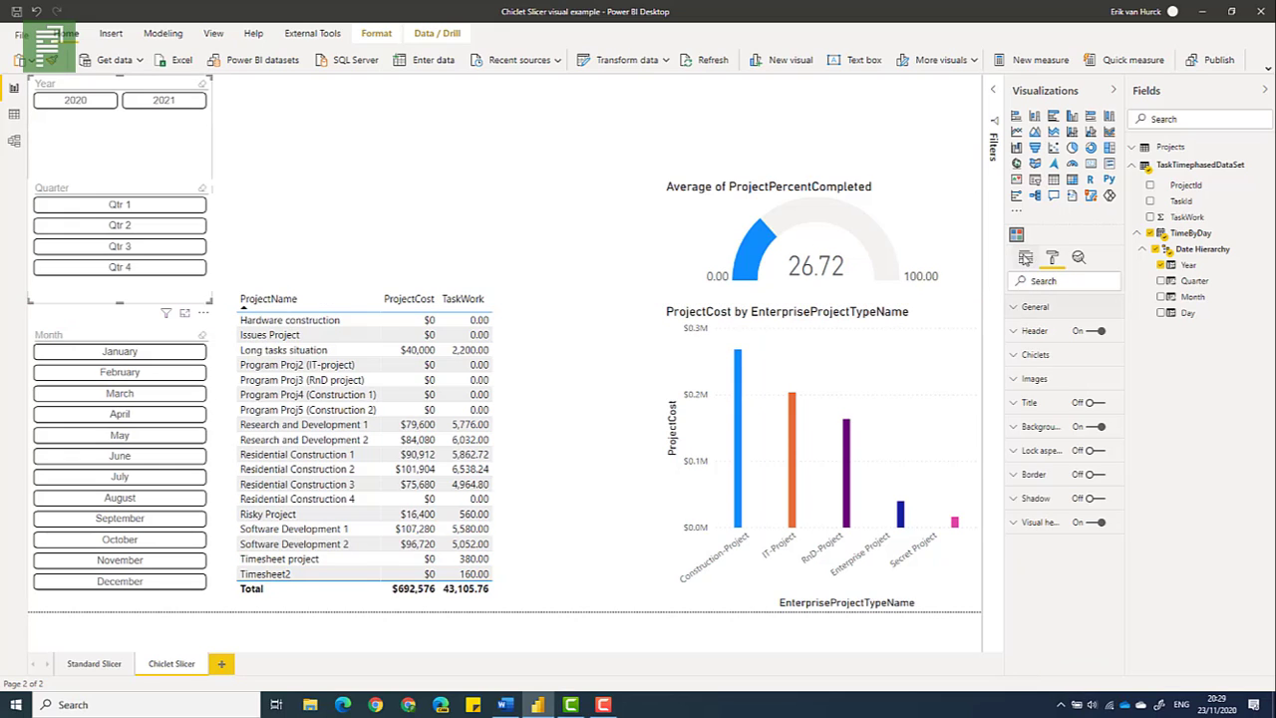
left_click(1026, 258)
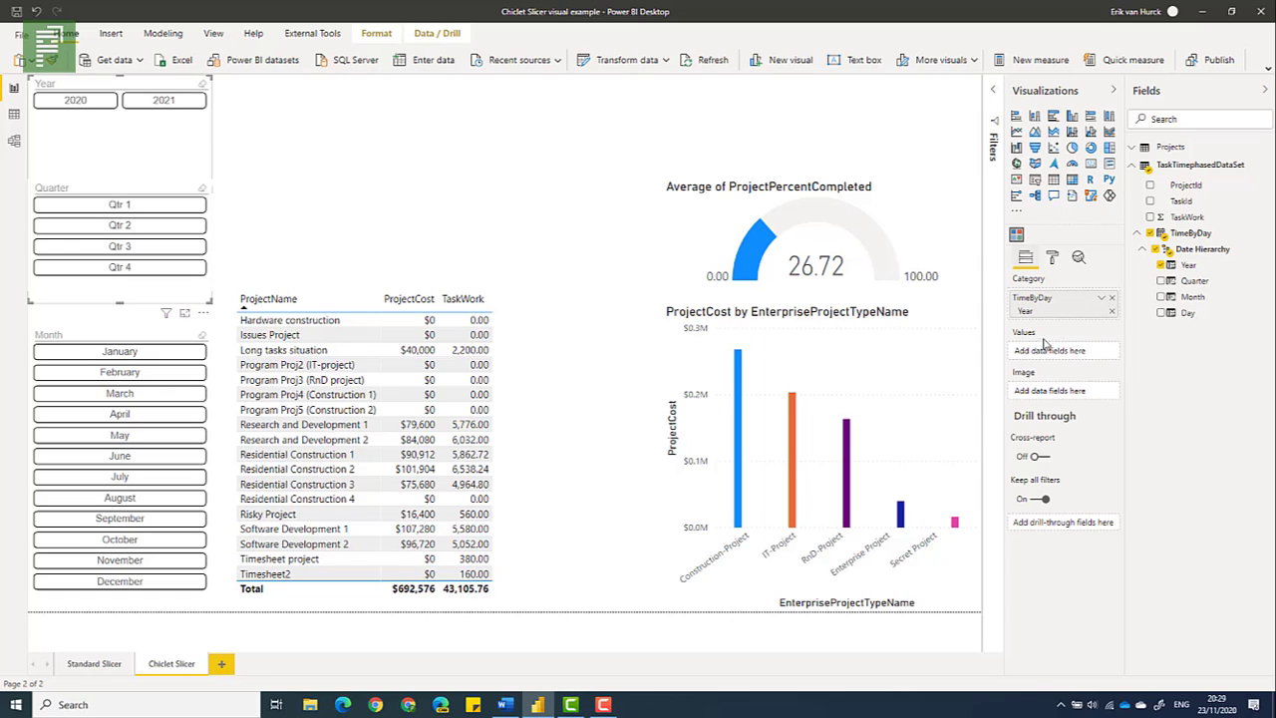
left_click(590, 394)
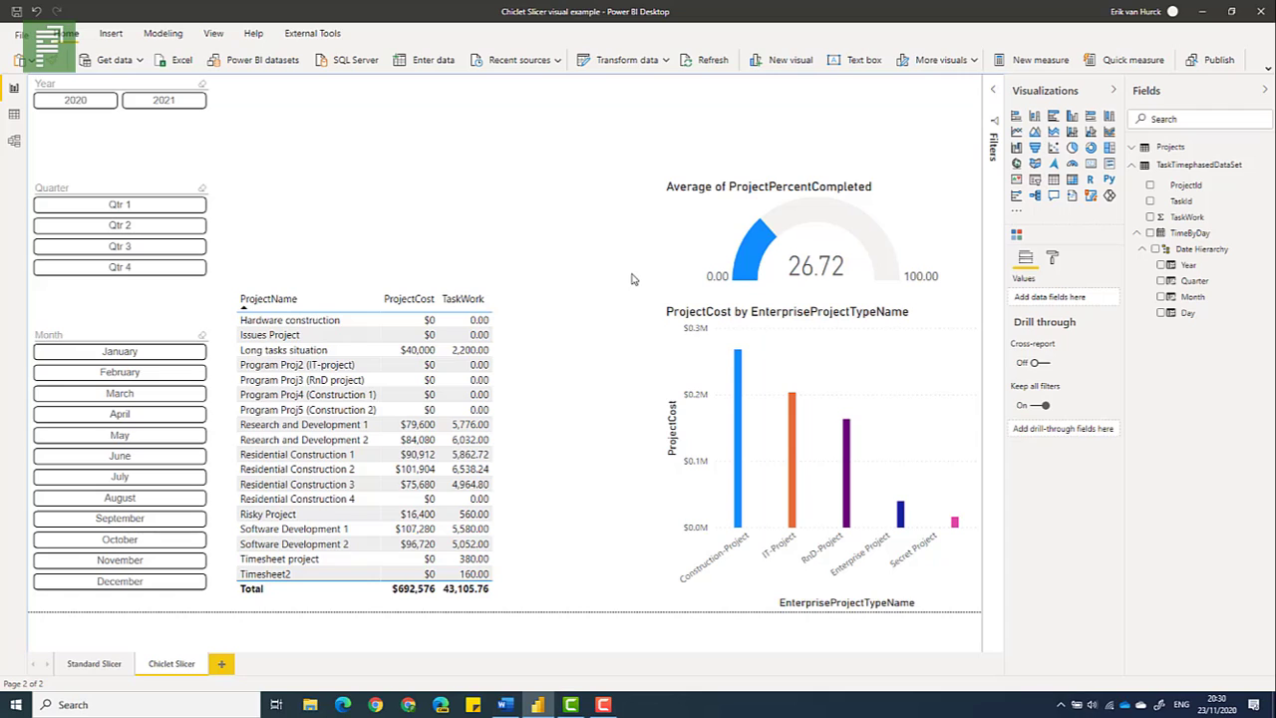
Create a table of Projects' EnterpriseProjectTypeName at the top of the page
left_click(1133, 164)
left_click(1132, 147)
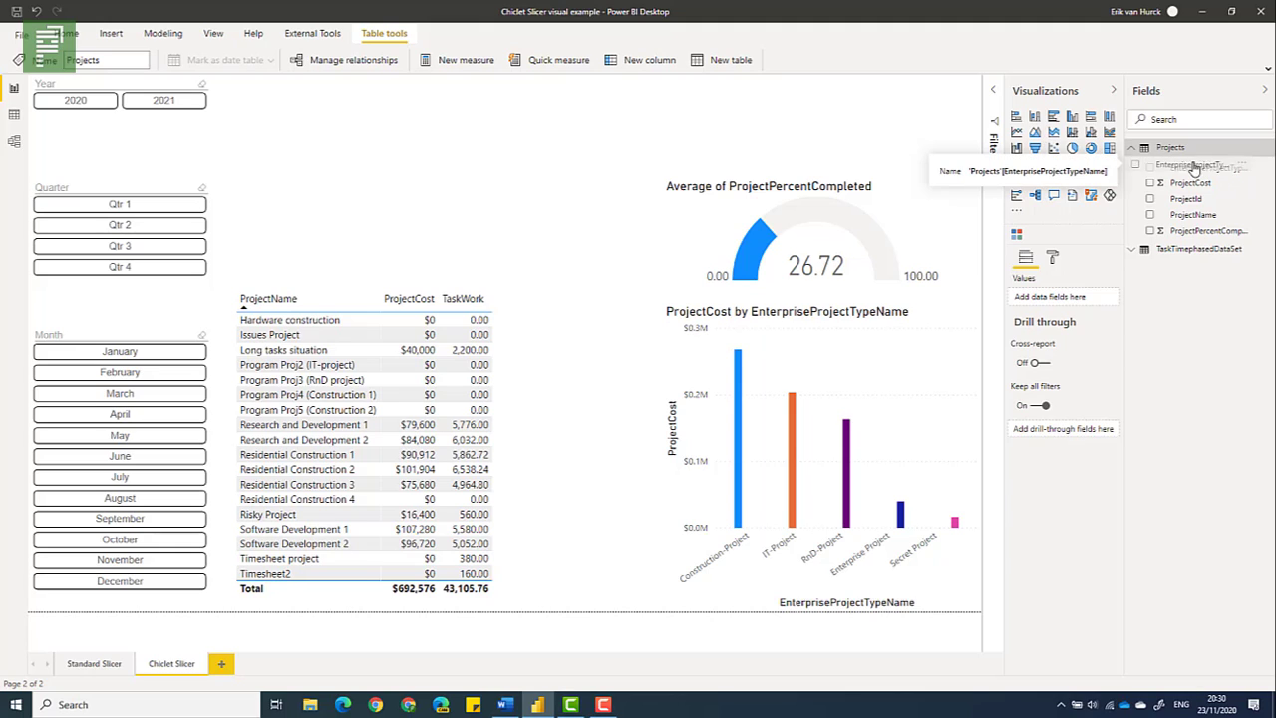
left_click_drag(1221, 174, 524, 145)
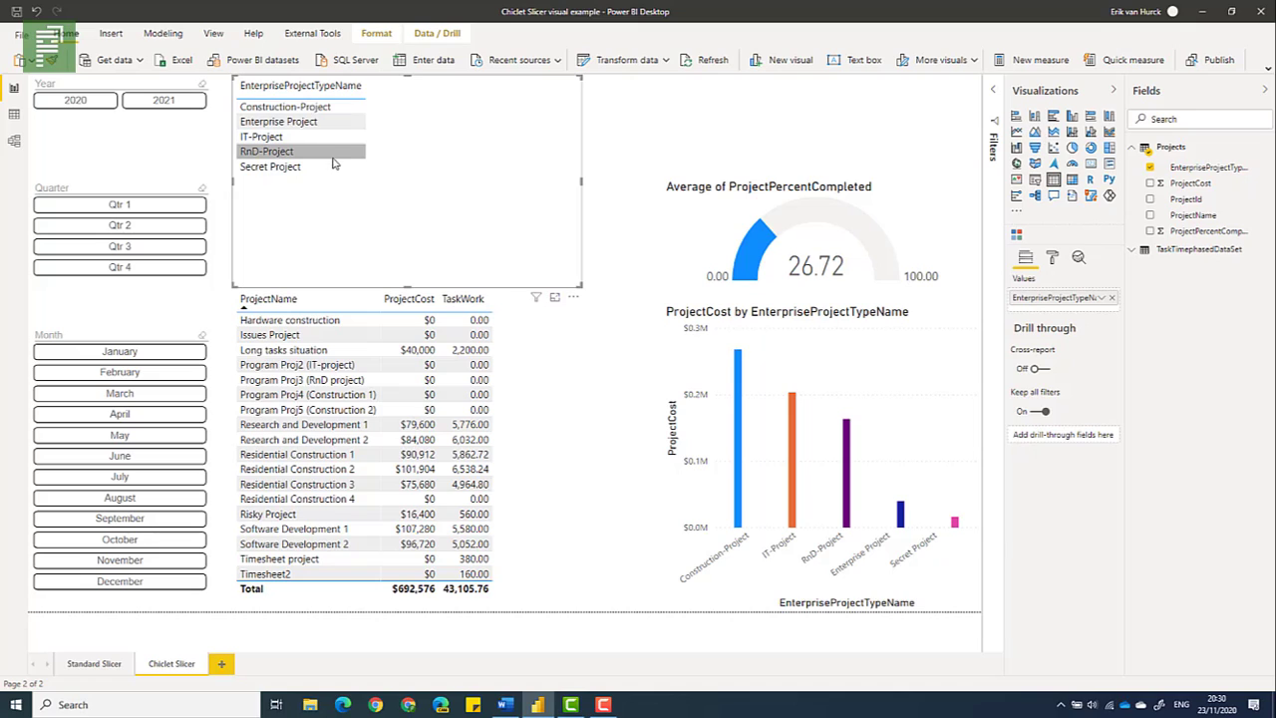
Export the project type table's data and save it as data.csv
left_click(575, 298)
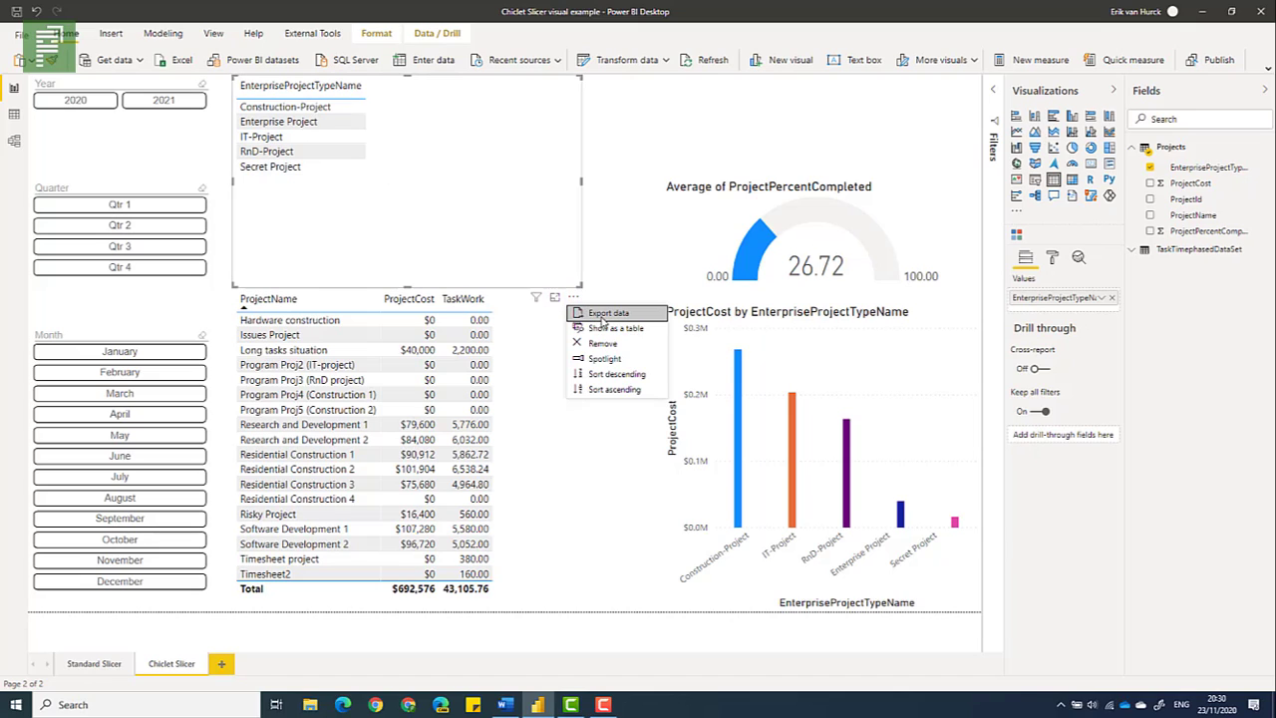
left_click(605, 313)
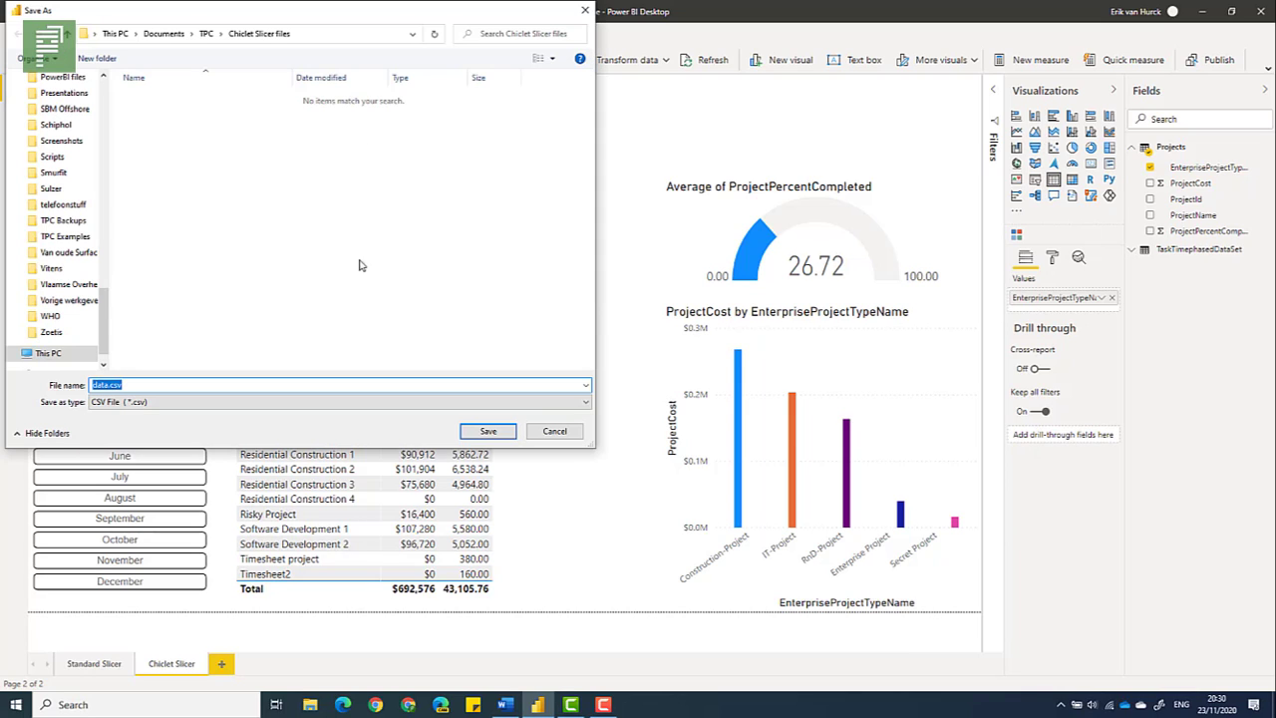
left_click(471, 435)
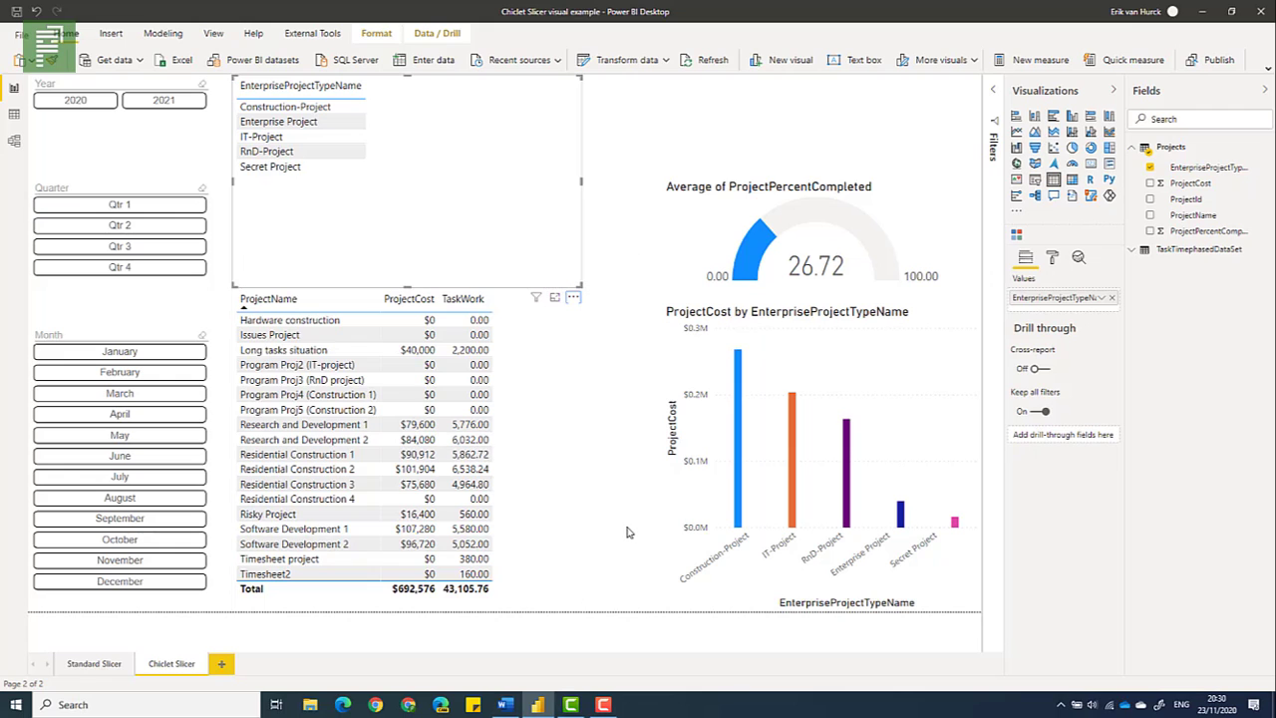
Launch Excel, start a blank workbook, and import data through Data > From Text/CSV
key("super")
type("excel")
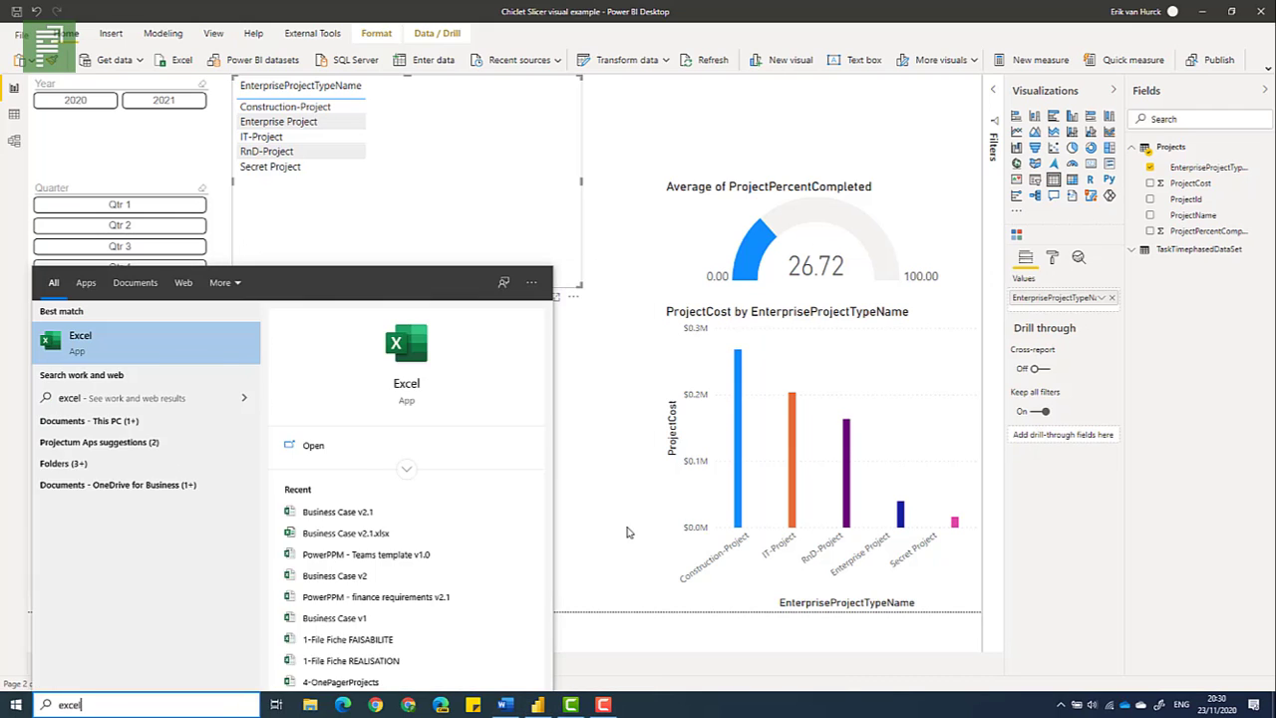
key("Return")
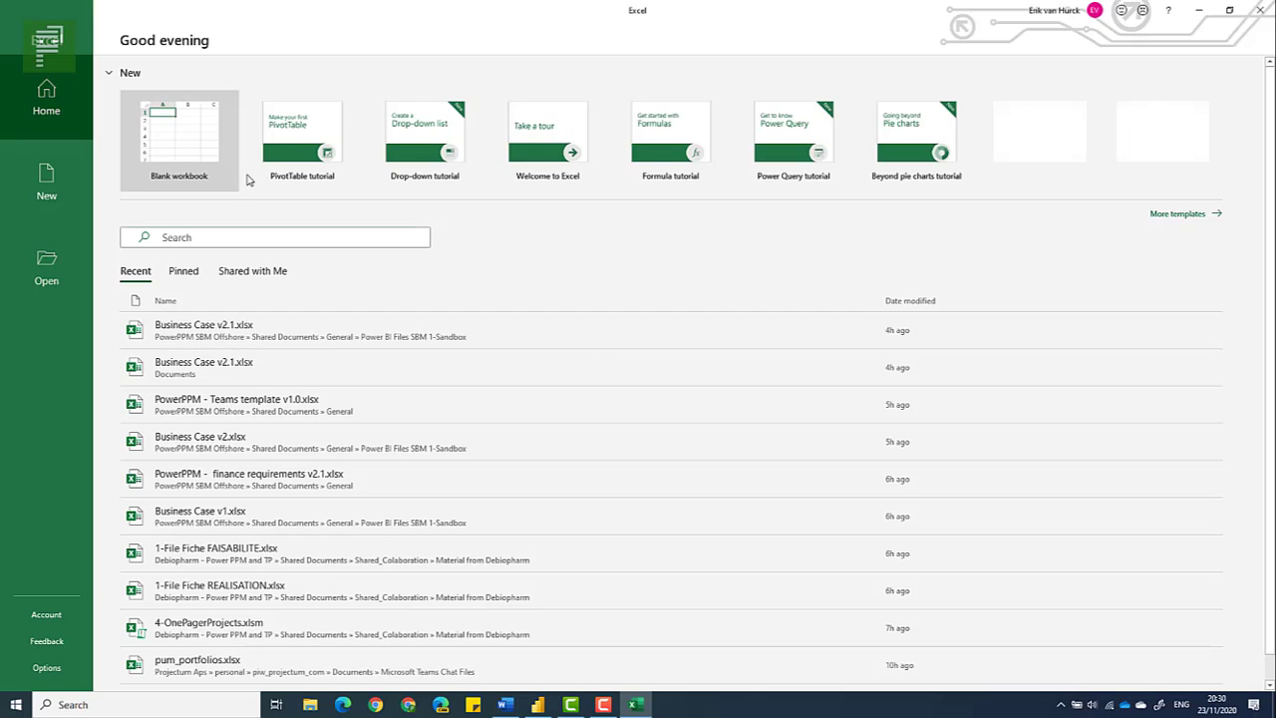
left_click(199, 150)
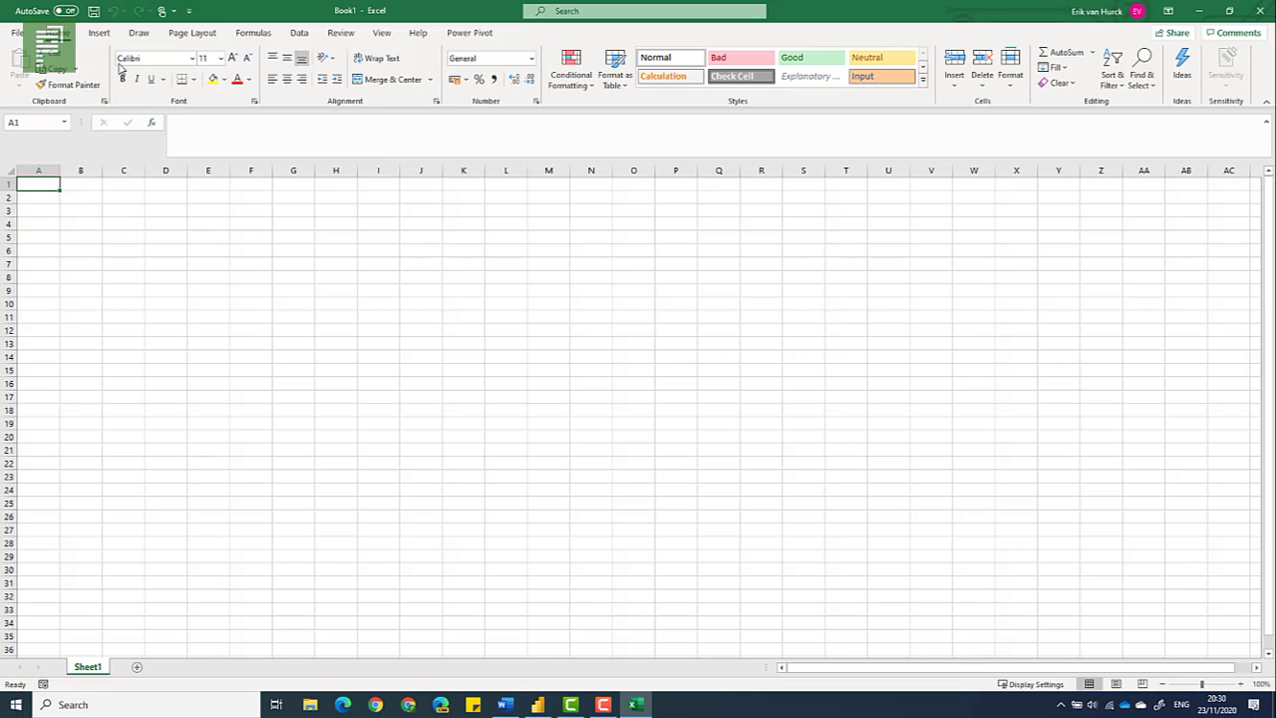
left_click(100, 35)
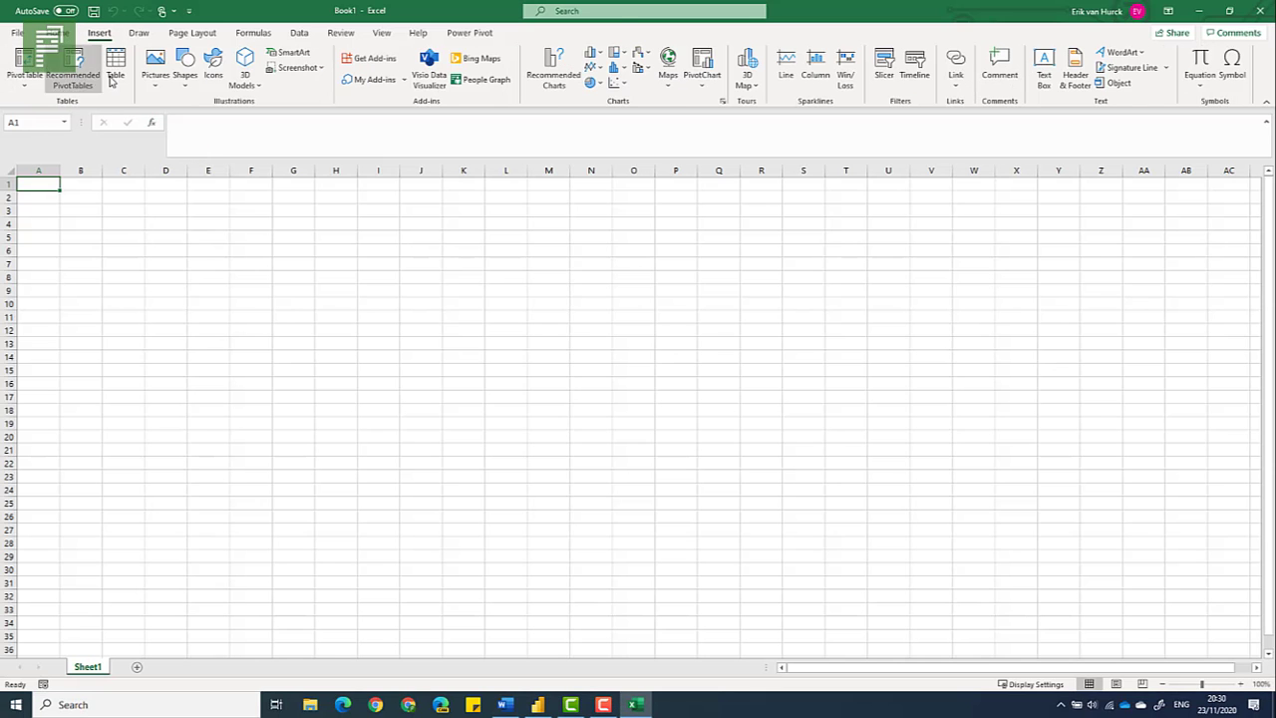
left_click(298, 33)
left_click(50, 74)
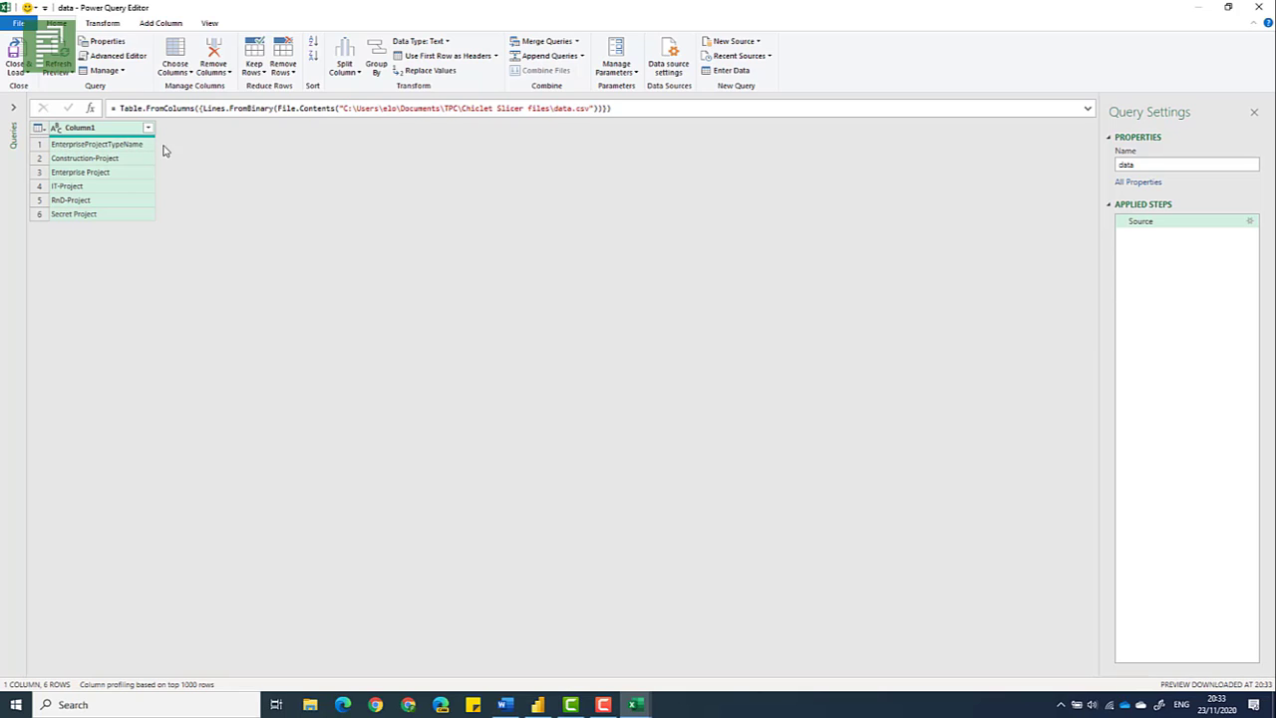
Promote the first row to headers and Close & Load the five project types into Excel
left_click(115, 146)
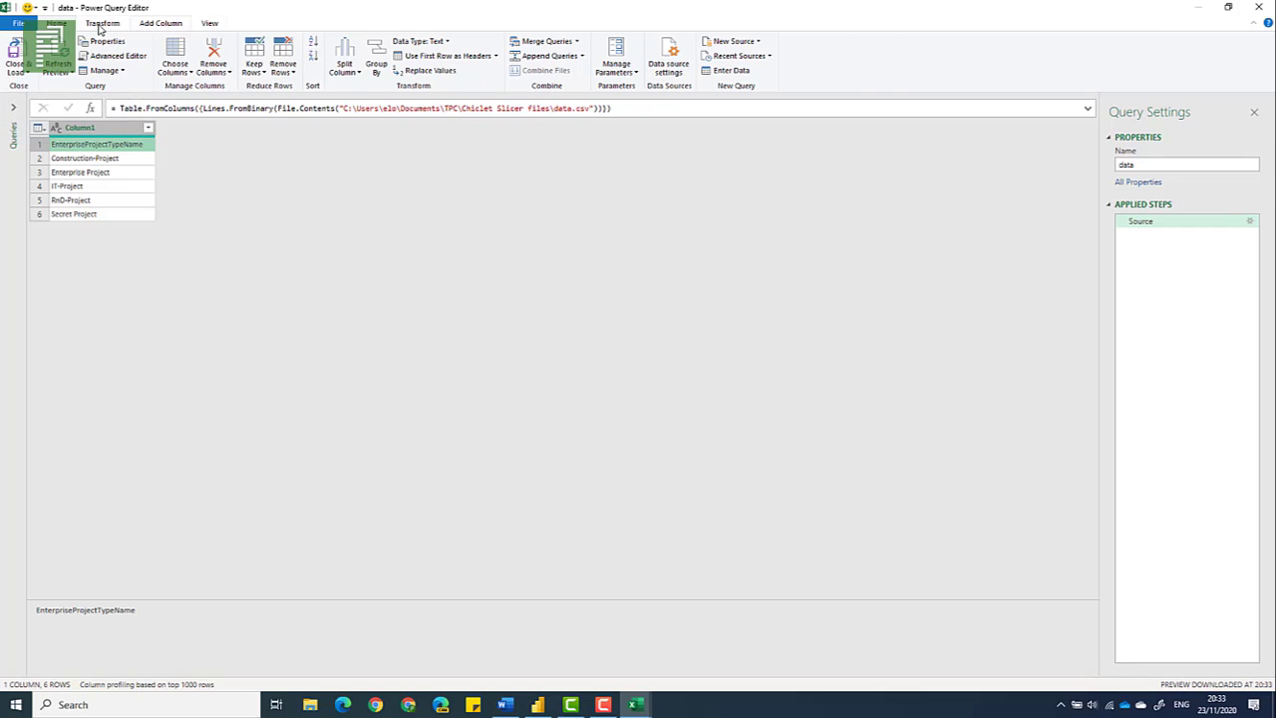
left_click(100, 26)
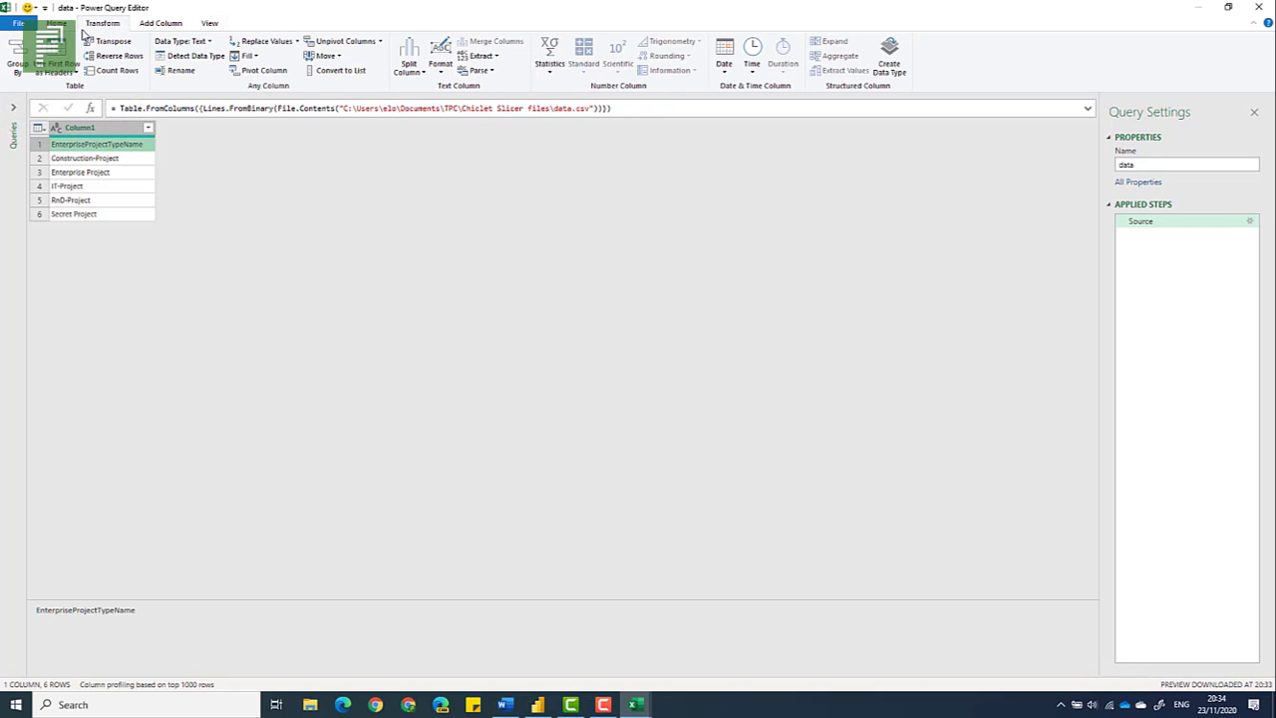
left_click(52, 50)
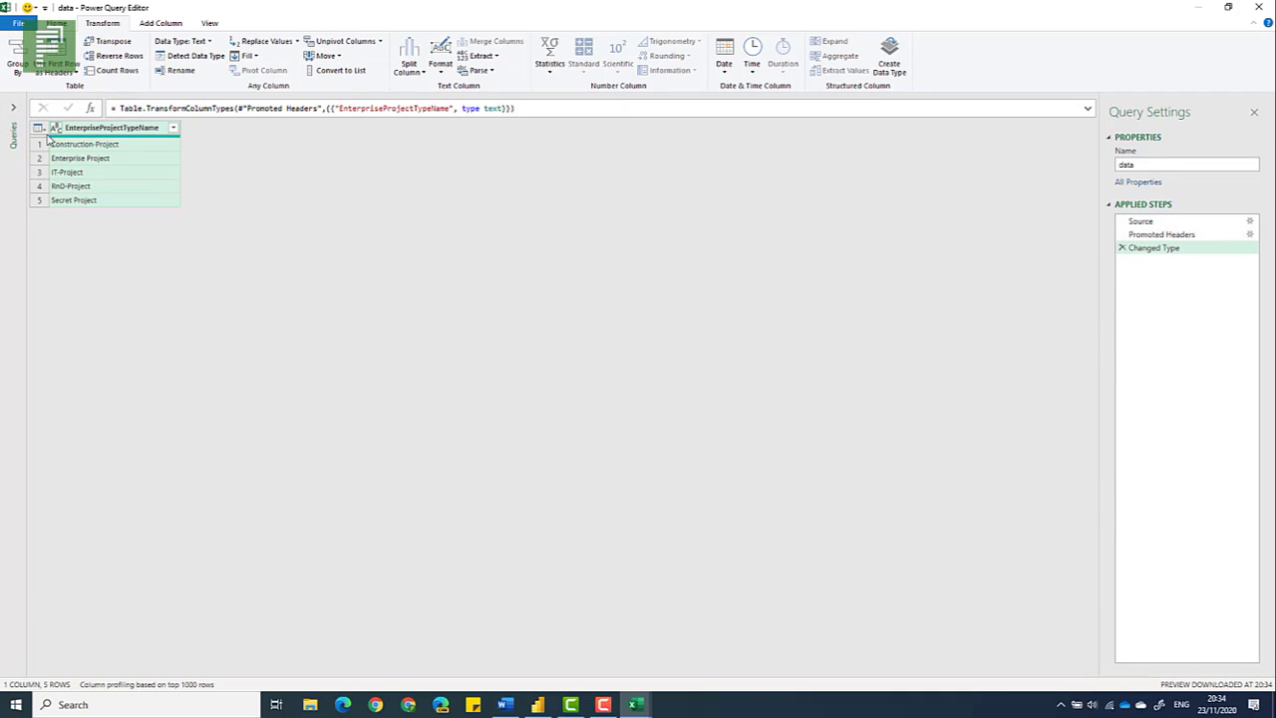
mouse_move(100, 140)
left_click(88, 147)
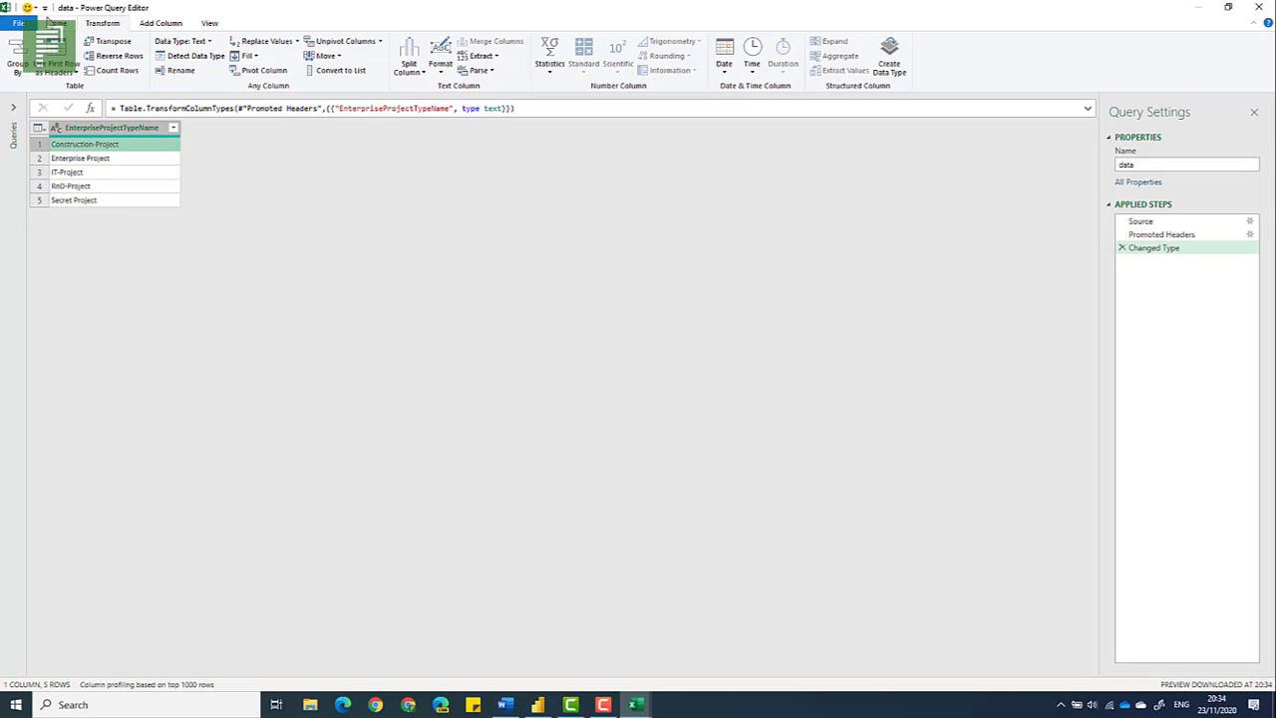
left_click(50, 23)
left_click(18, 58)
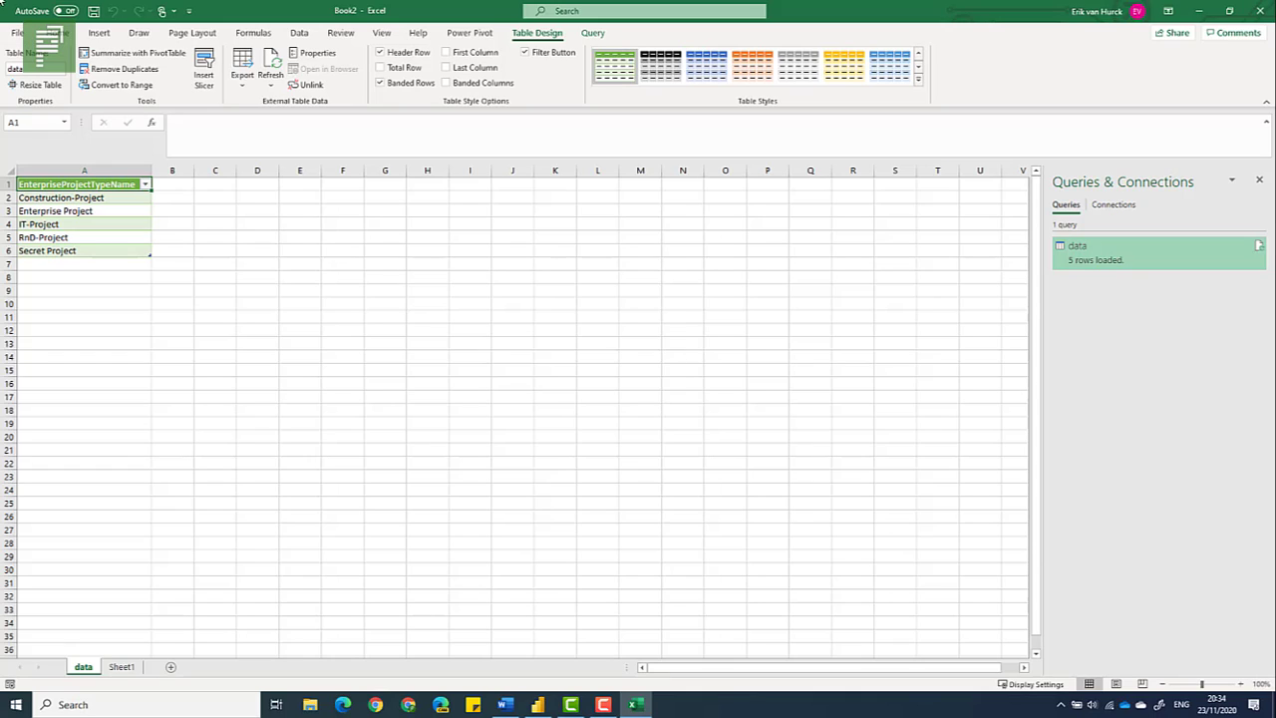
Add a 'Report name' header in B1 and widen column B to fit it
left_click(179, 183)
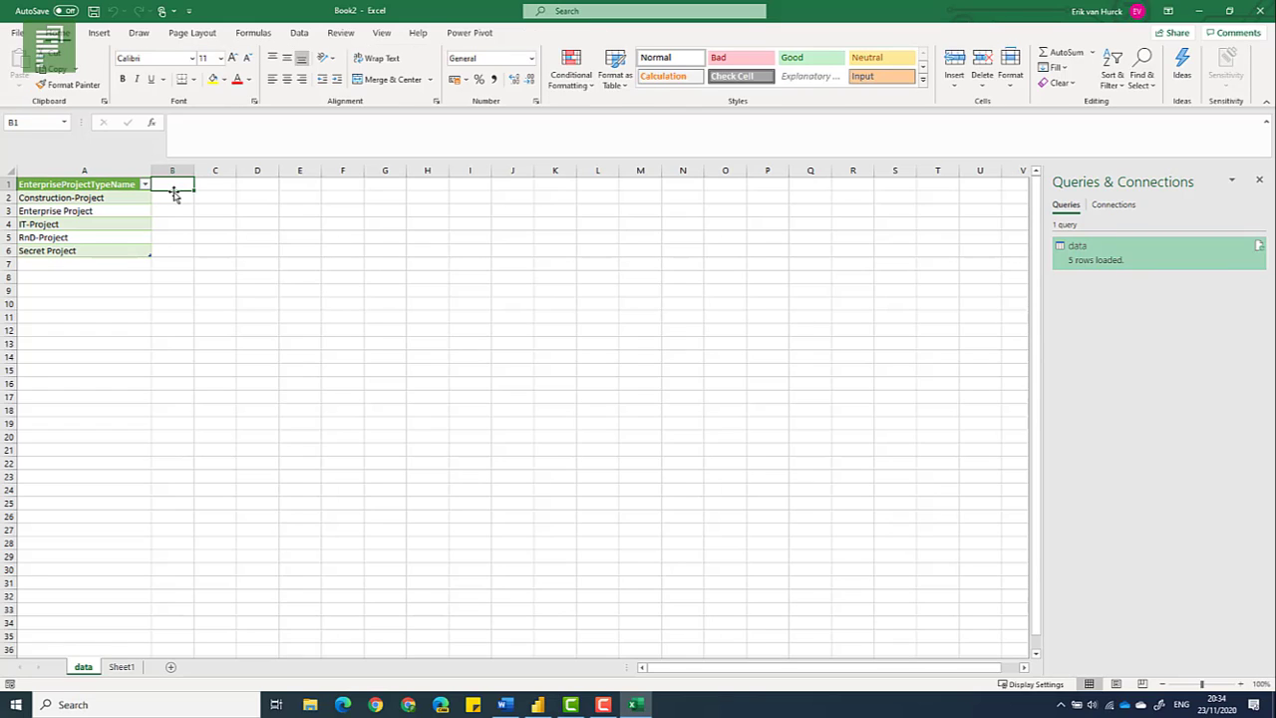
type("ReportType")
key("Return")
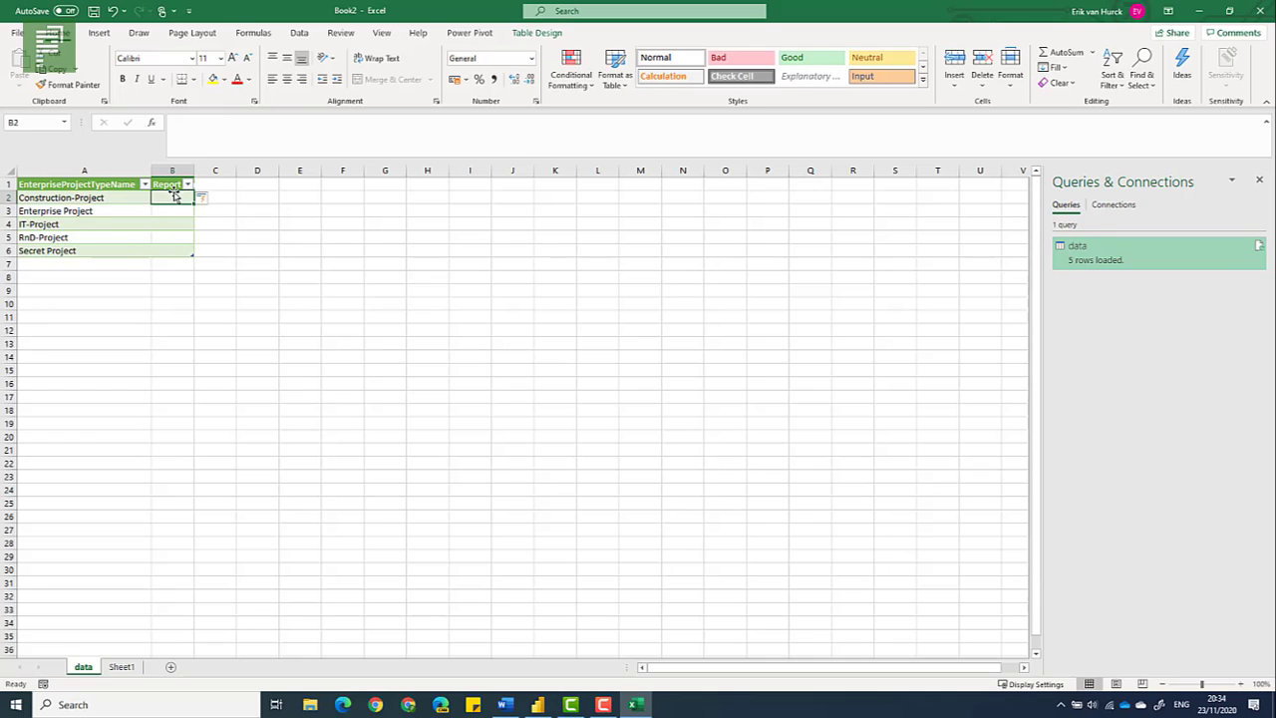
double_click(194, 171)
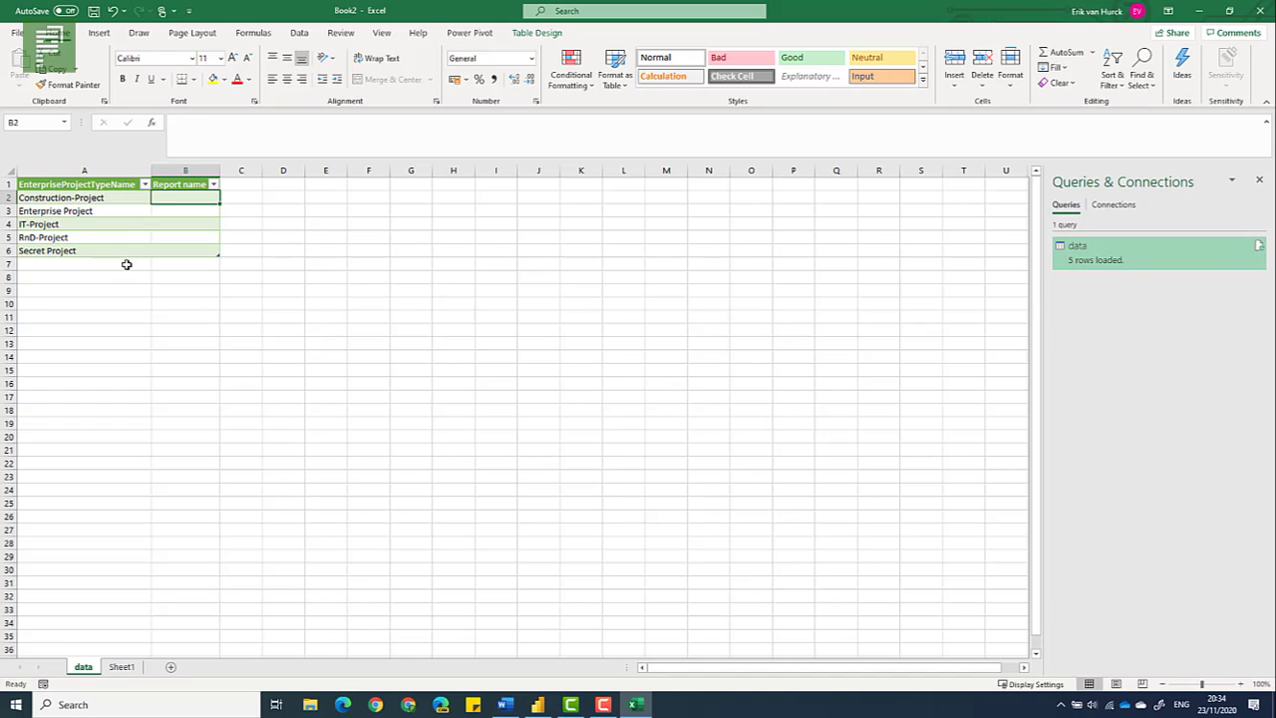
Enter Construction, Other, IT, R&D and Other in B2:B6 for the five project types
type("Construction")
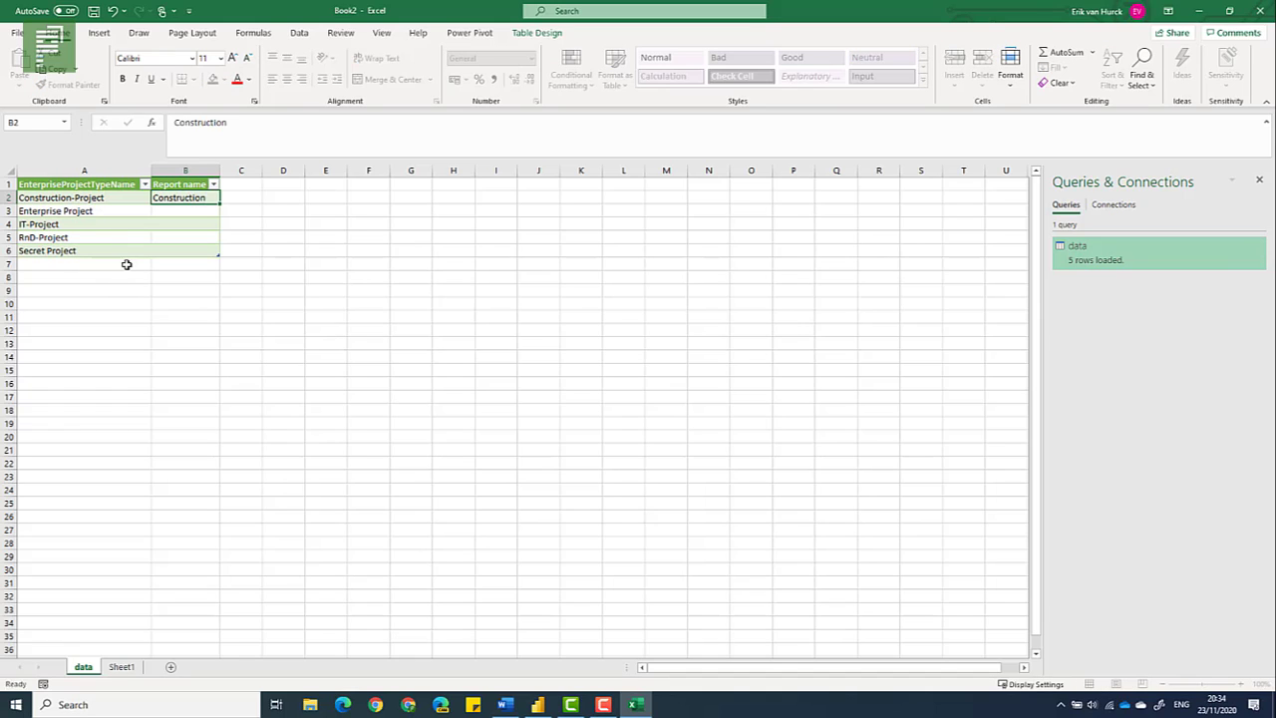
key("Return")
type("Other")
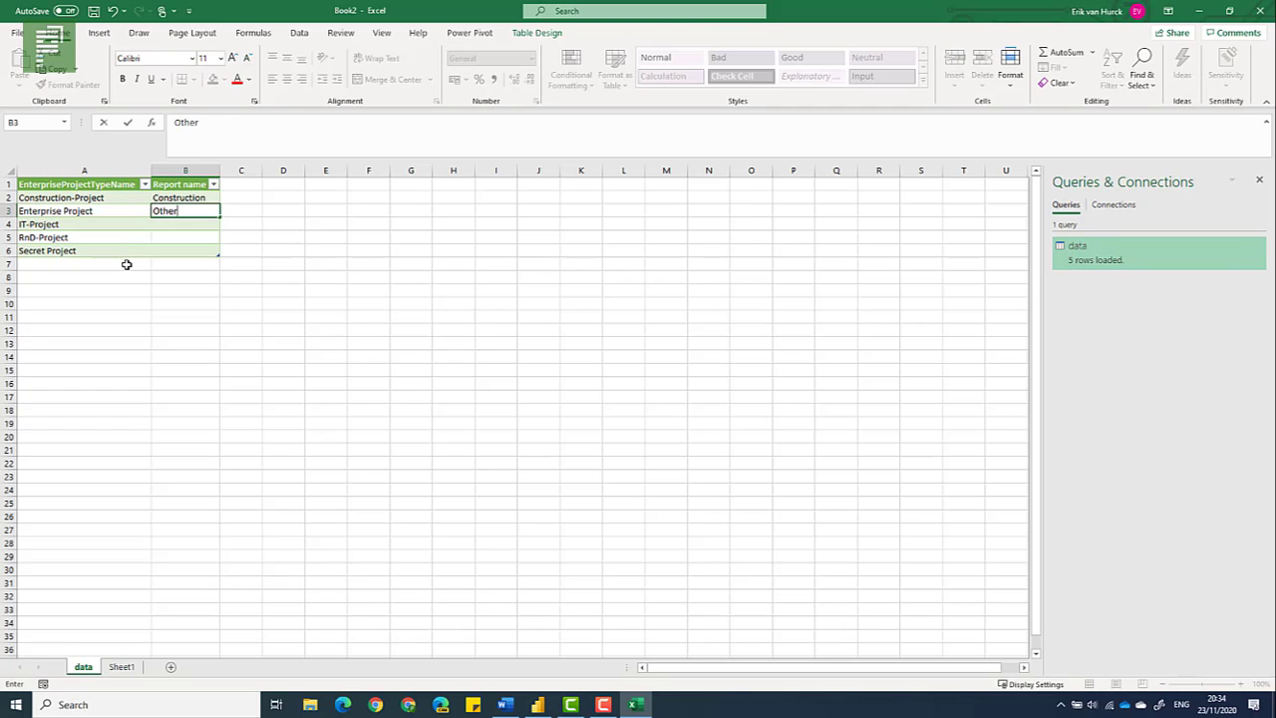
key("Return")
type("IT")
key("Return")
type("RNE")
type("D")
key("BackSpace")
key("BackSpace")
type("&D")
key("Return")
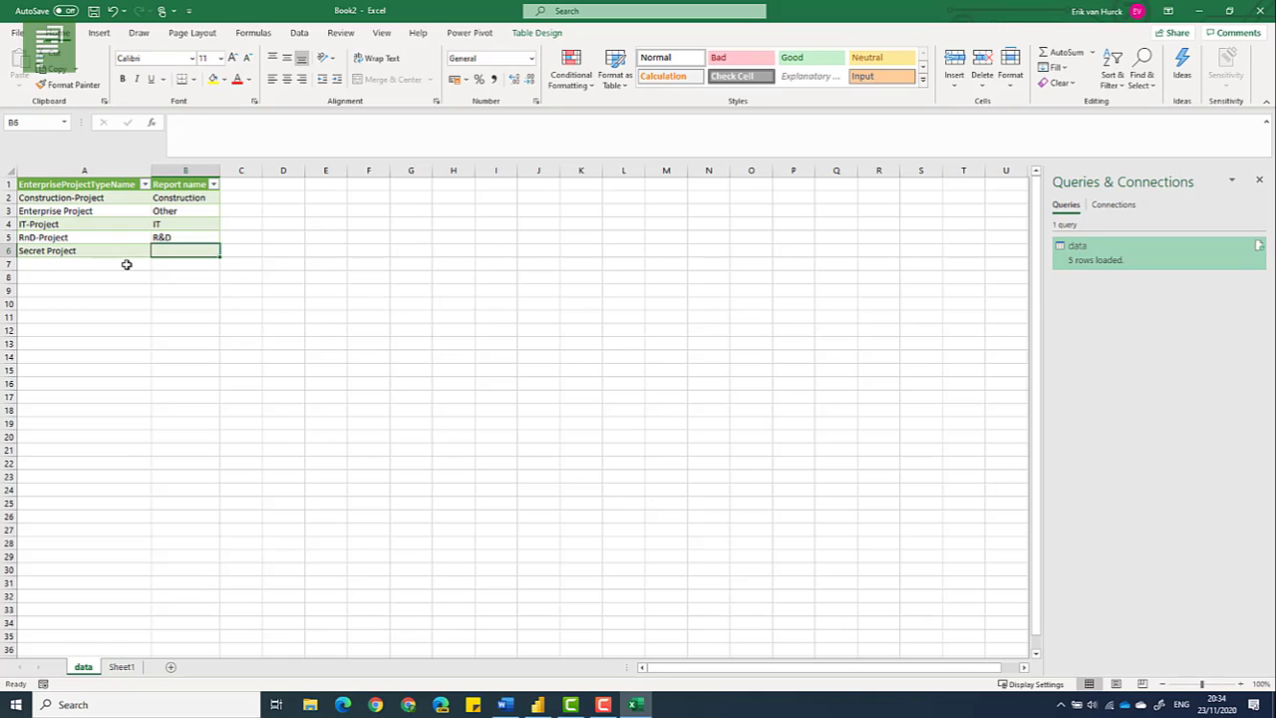
type("Other")
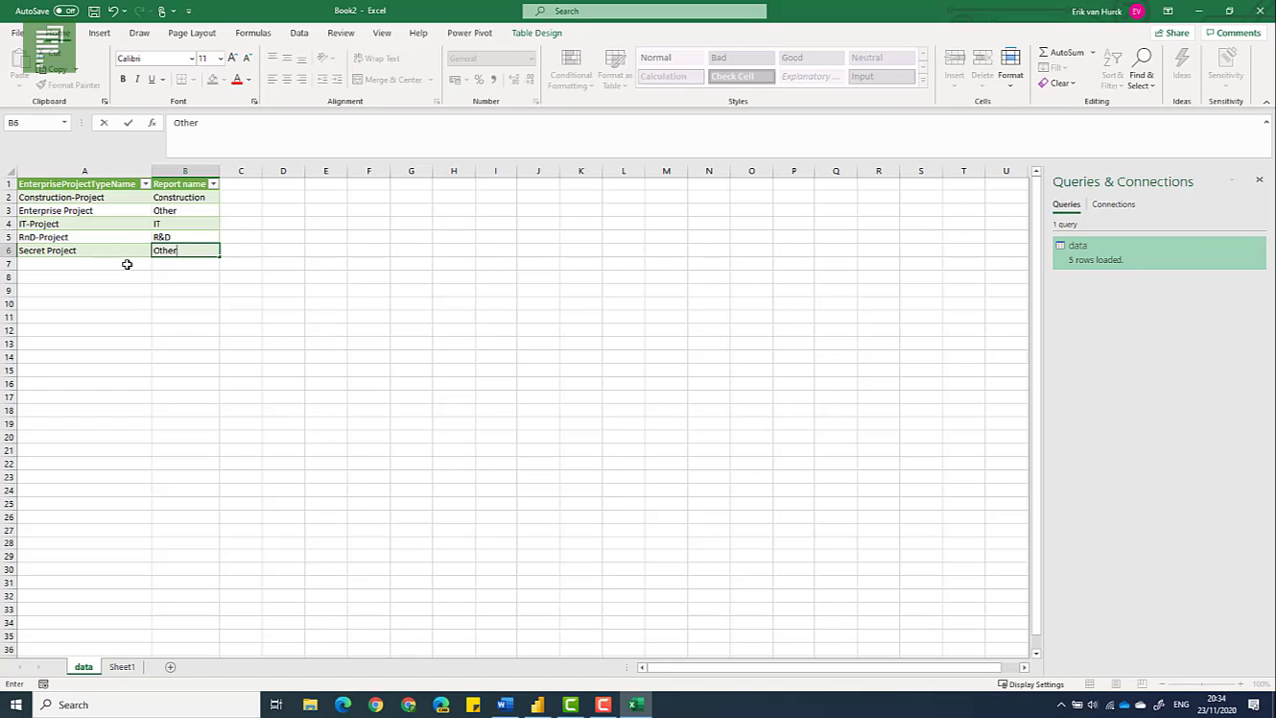
key("Return")
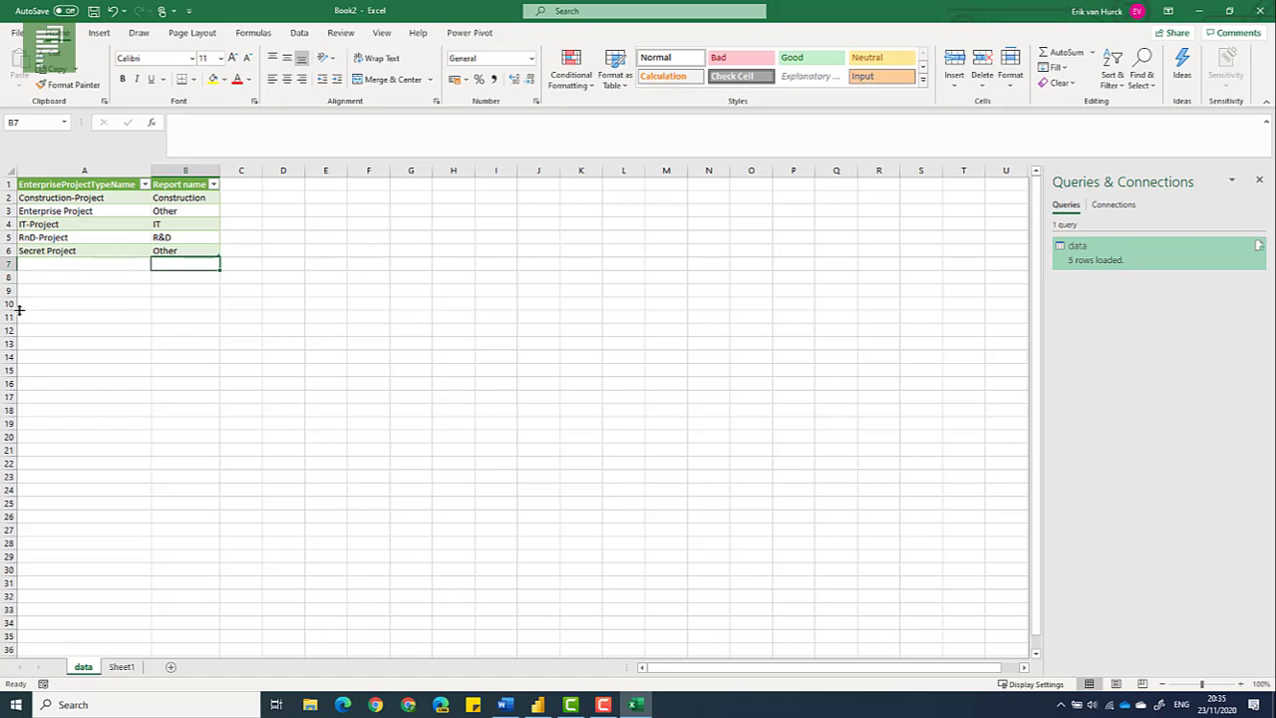
left_click_drag(212, 196, 208, 250)
left_click(229, 185)
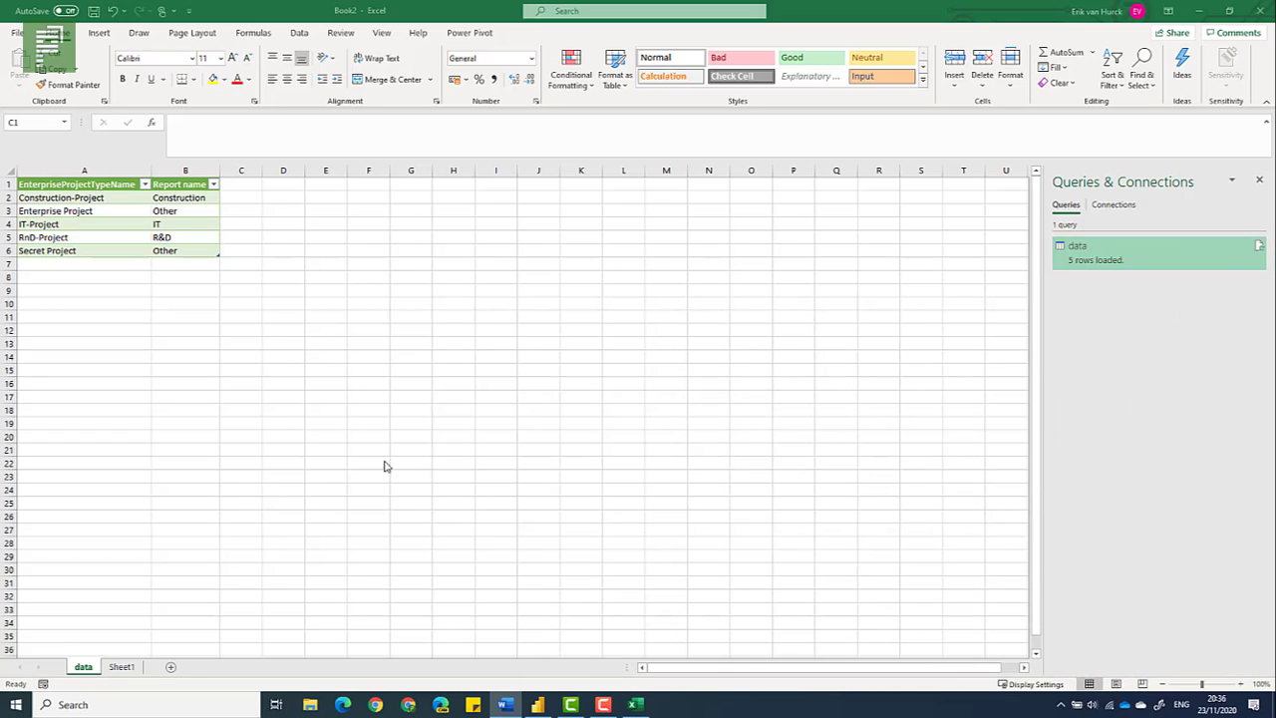
Paste the RnD-Project image string and rename the Column1 header to Image
left_click(243, 235)
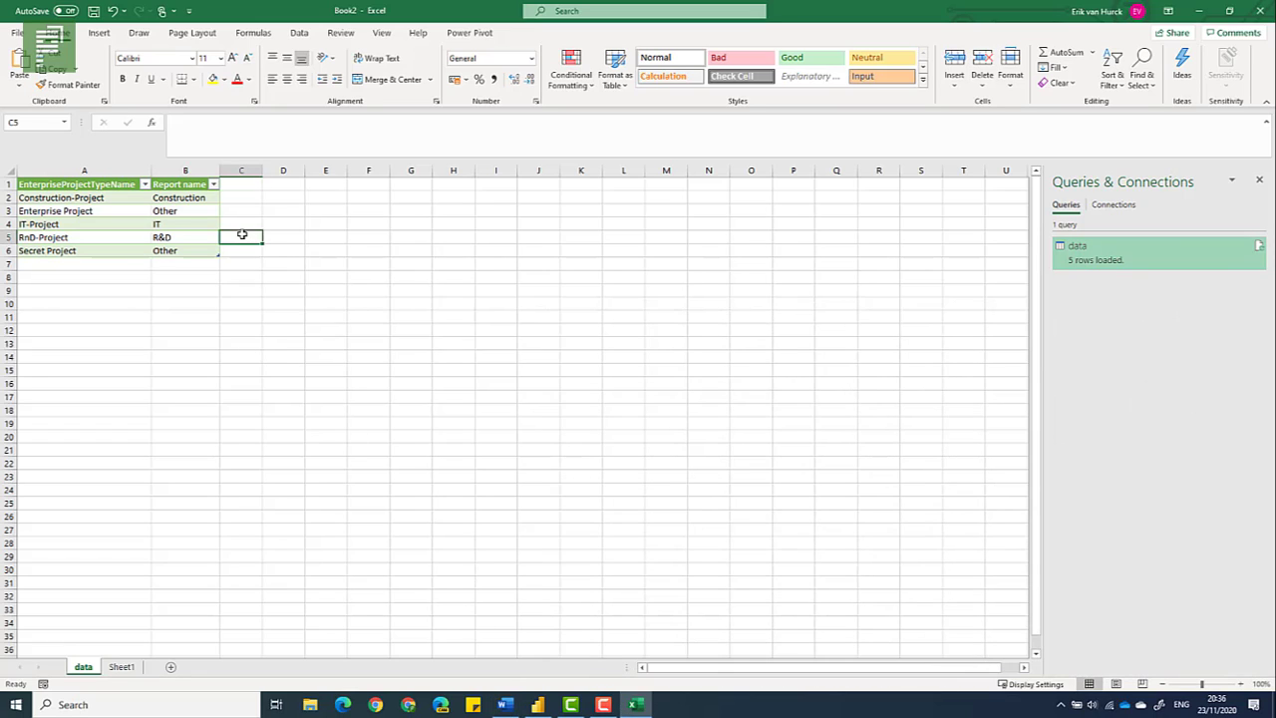
key("ctrl+v")
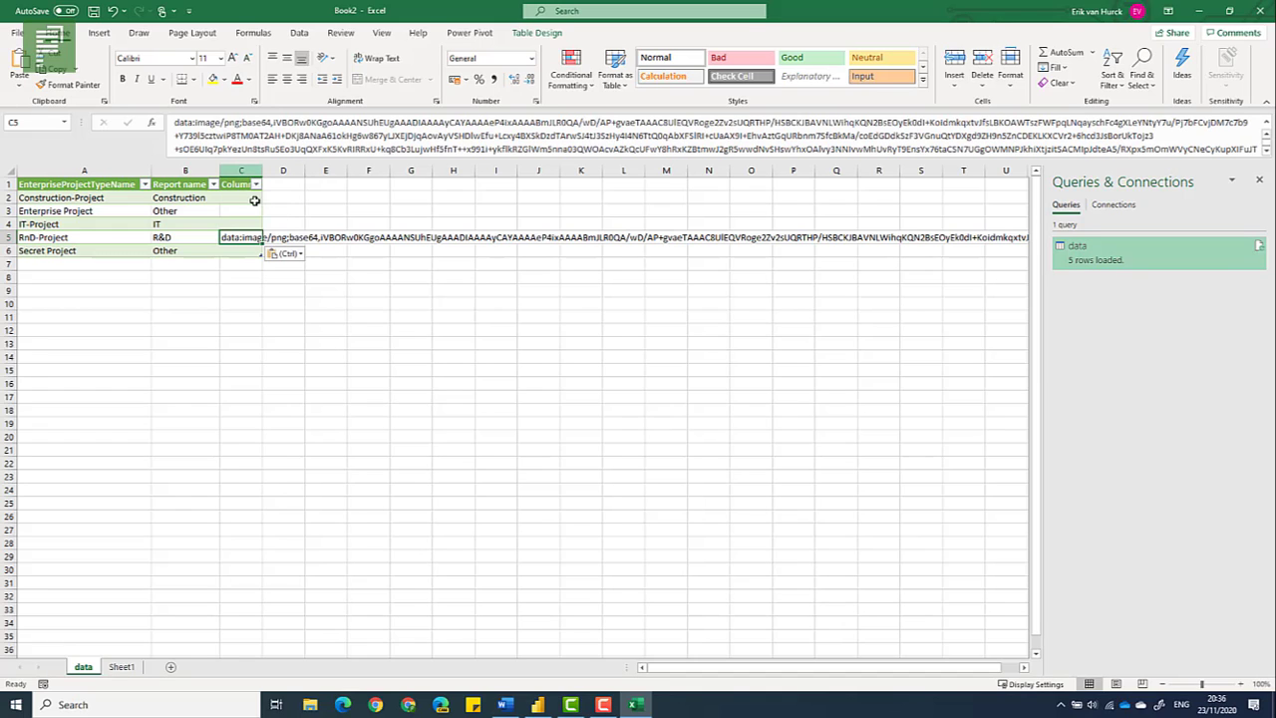
left_click(239, 187)
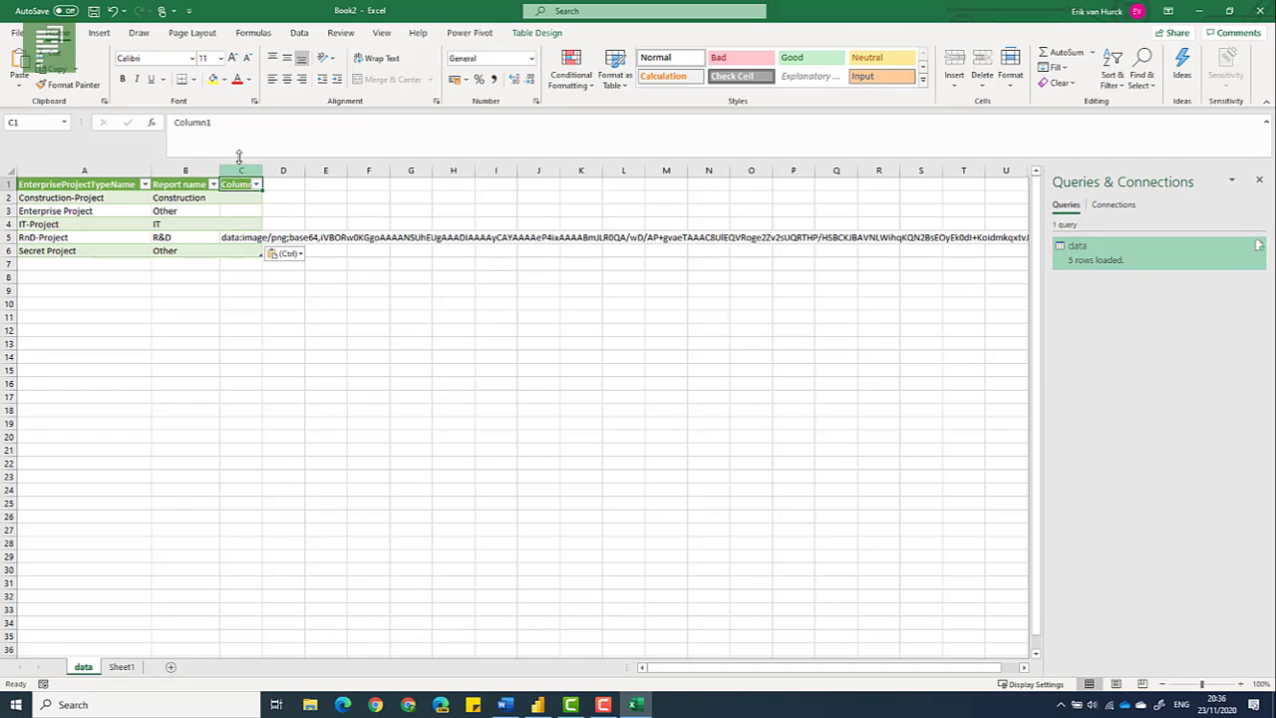
double_click(191, 121)
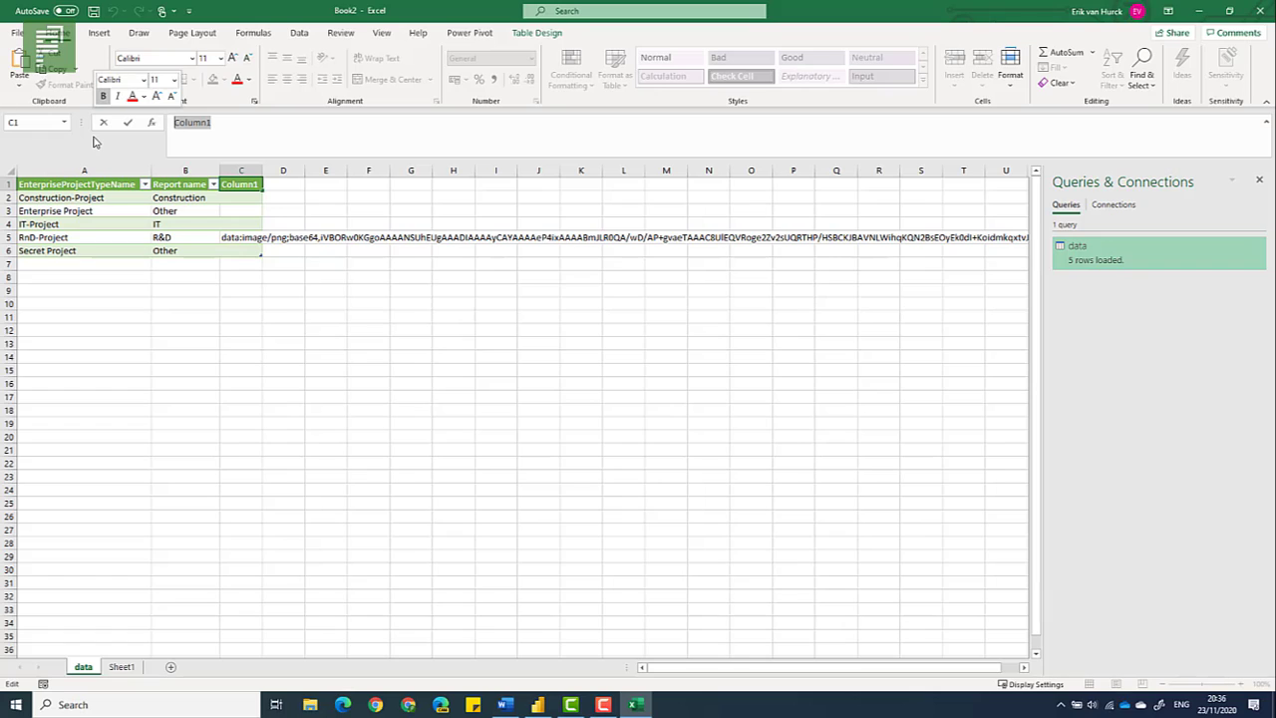
type("Image")
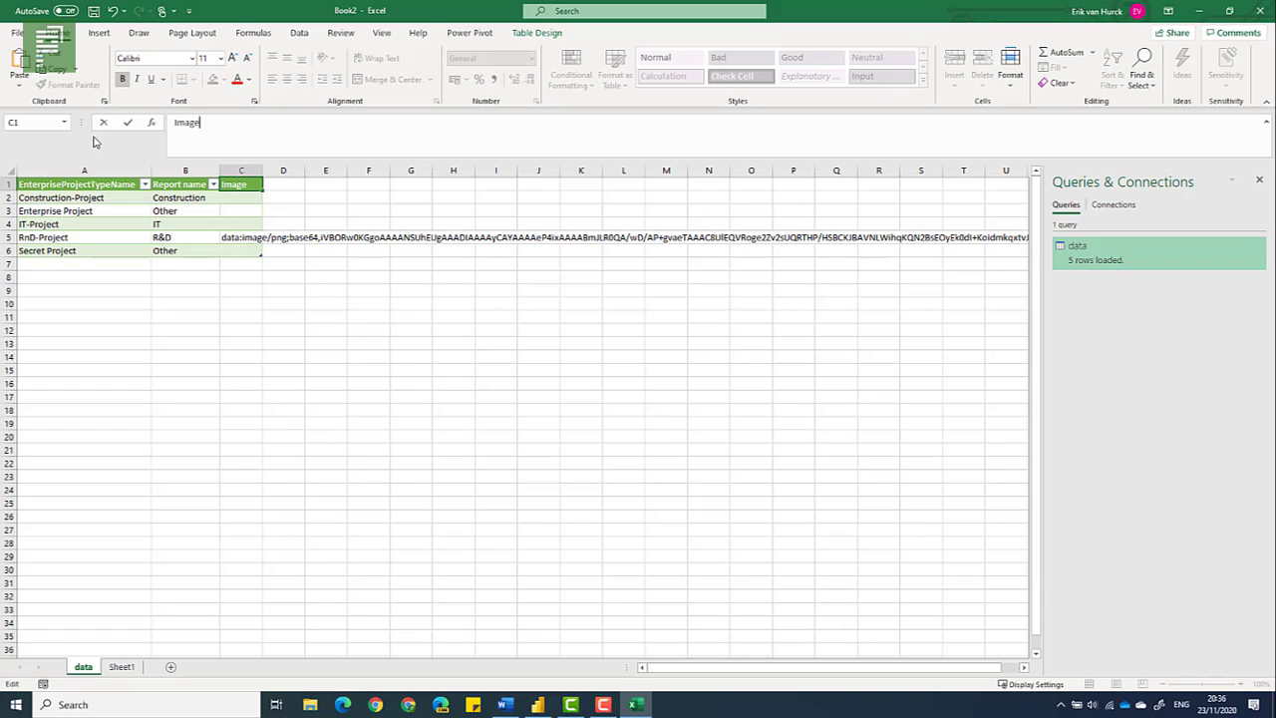
key("Return")
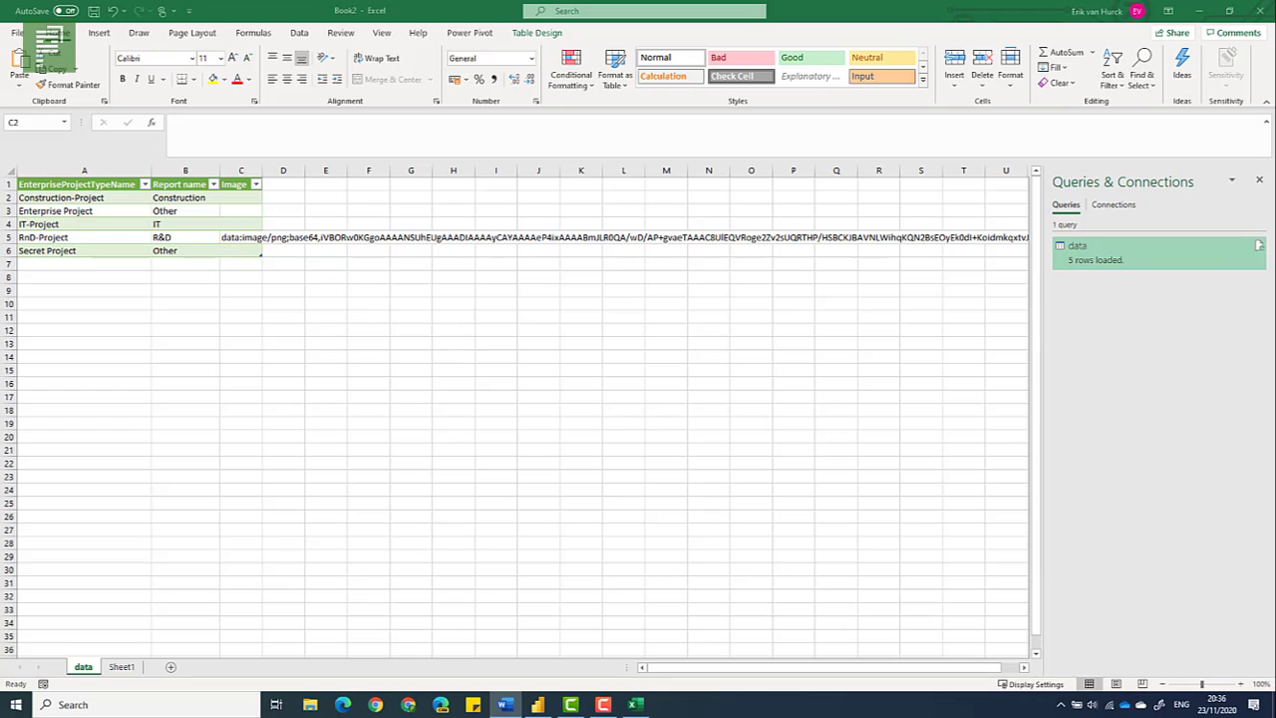
Paste base64 image strings for Construction, IT, Enterprise and Secret projects into the Image column
left_click(224, 197)
key("ctrl+v")
left_click(247, 213)
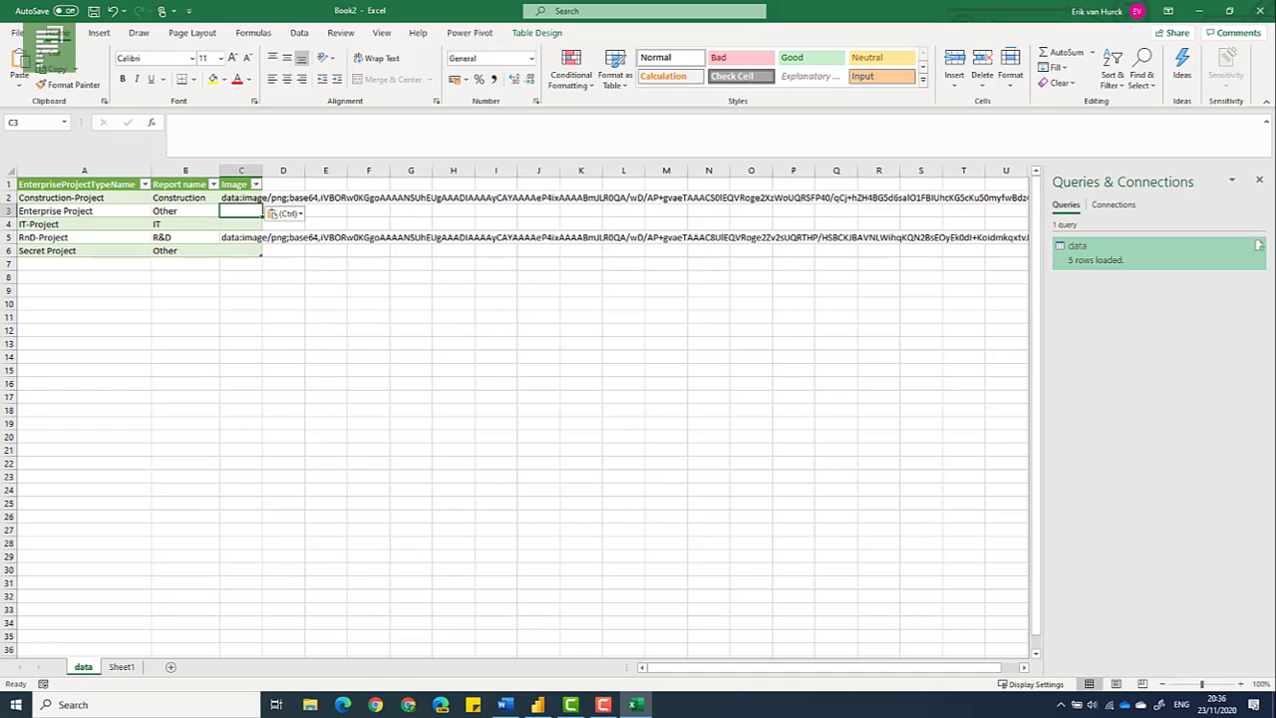
left_click(241, 225)
key("ctrl+v")
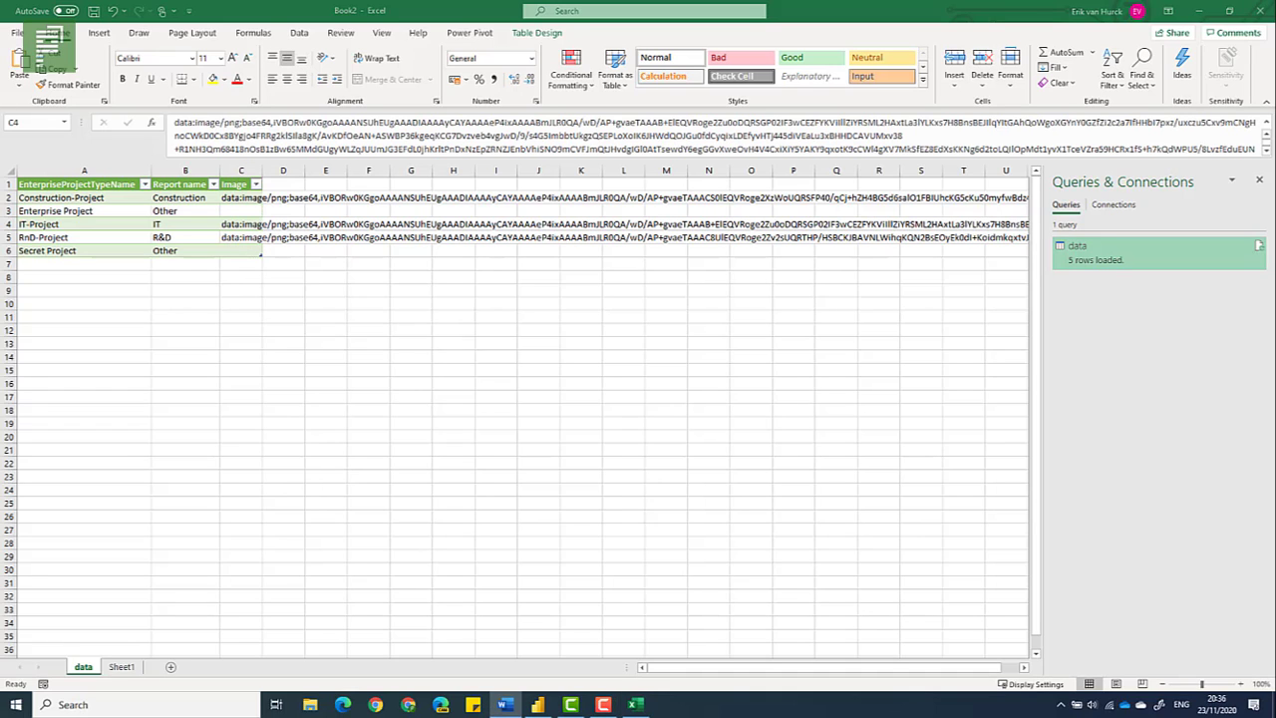
left_click(236, 218)
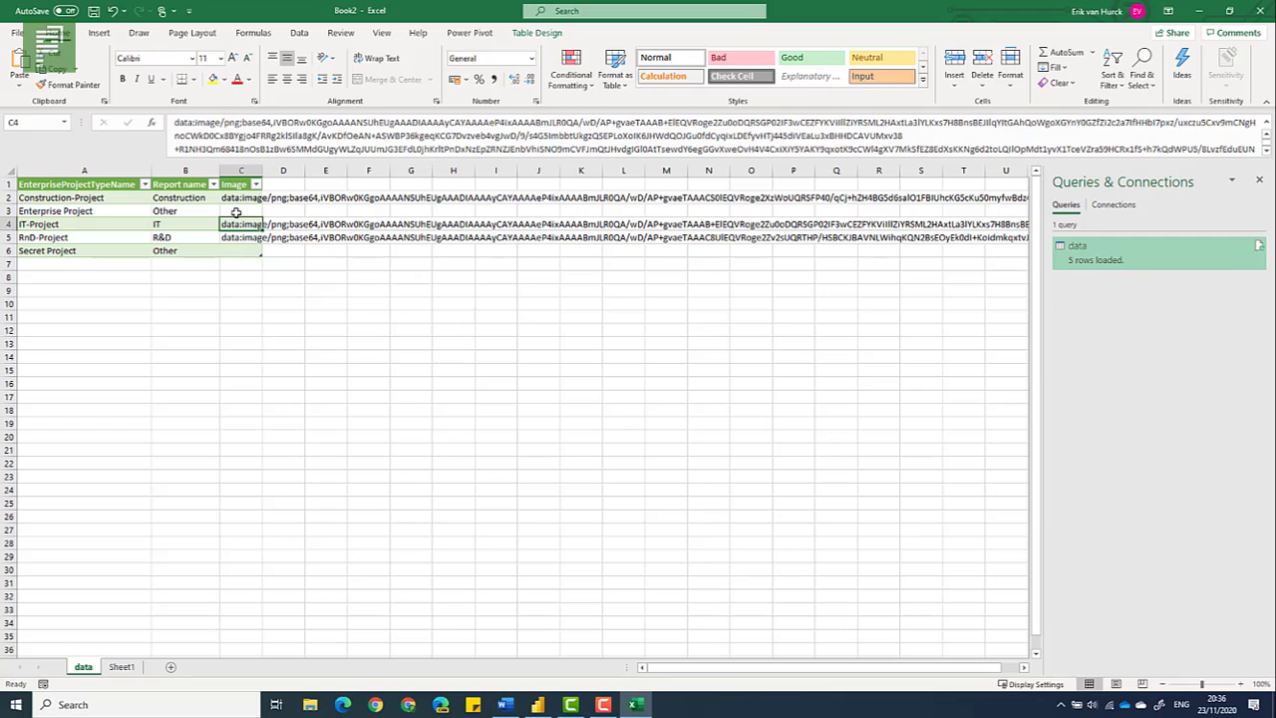
left_click(236, 212)
key("ctrl+v")
left_click(240, 250)
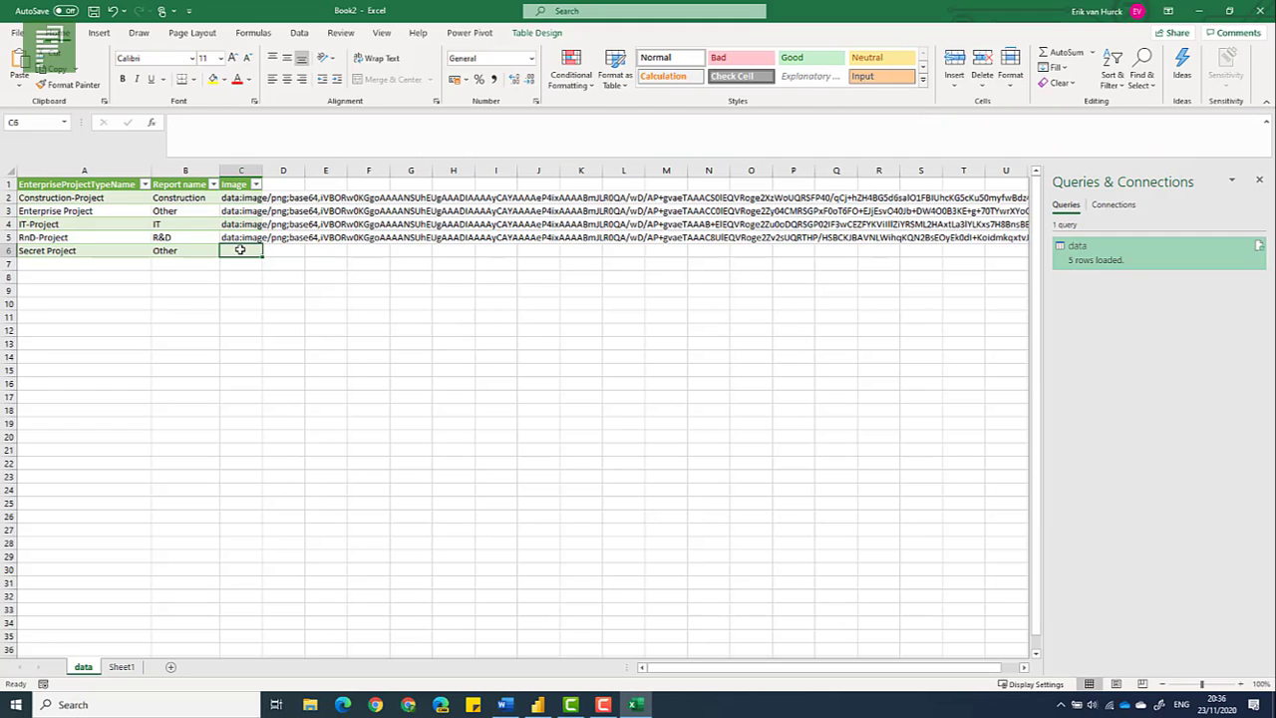
key("ctrl+v")
left_click(204, 342)
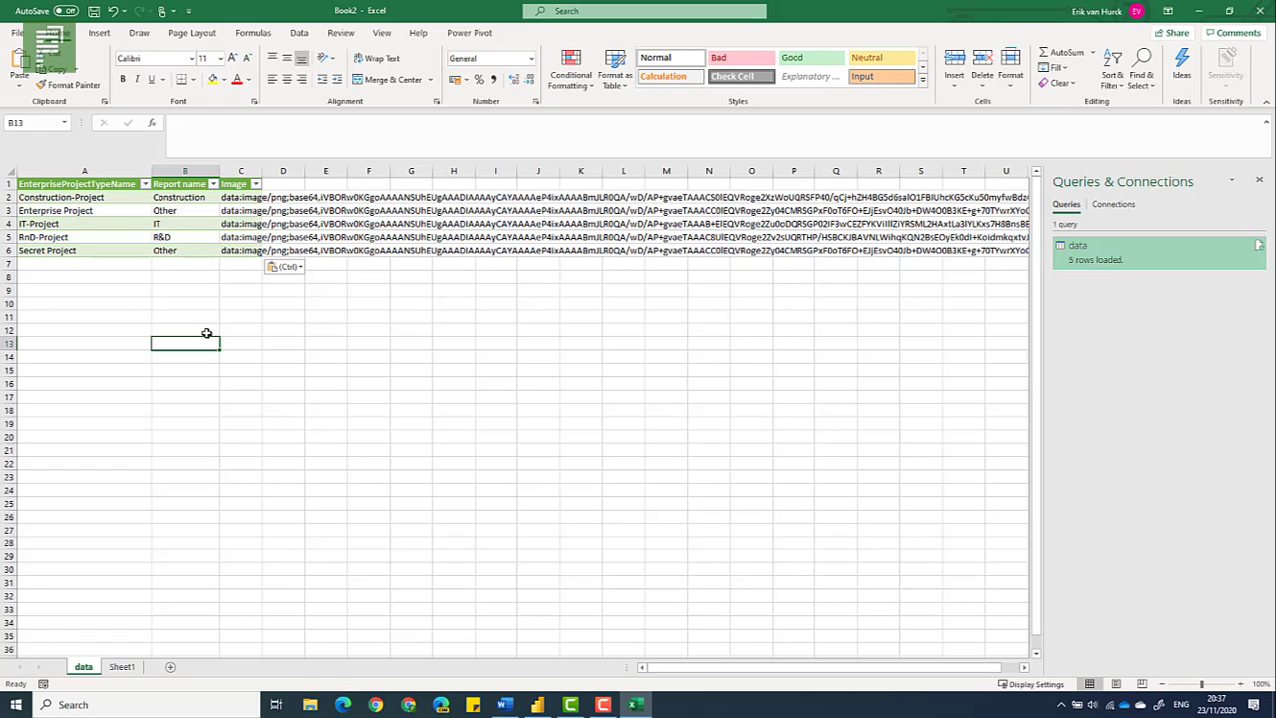
Select the whole three-column table A1:C6
left_click_drag(239, 250, 45, 171)
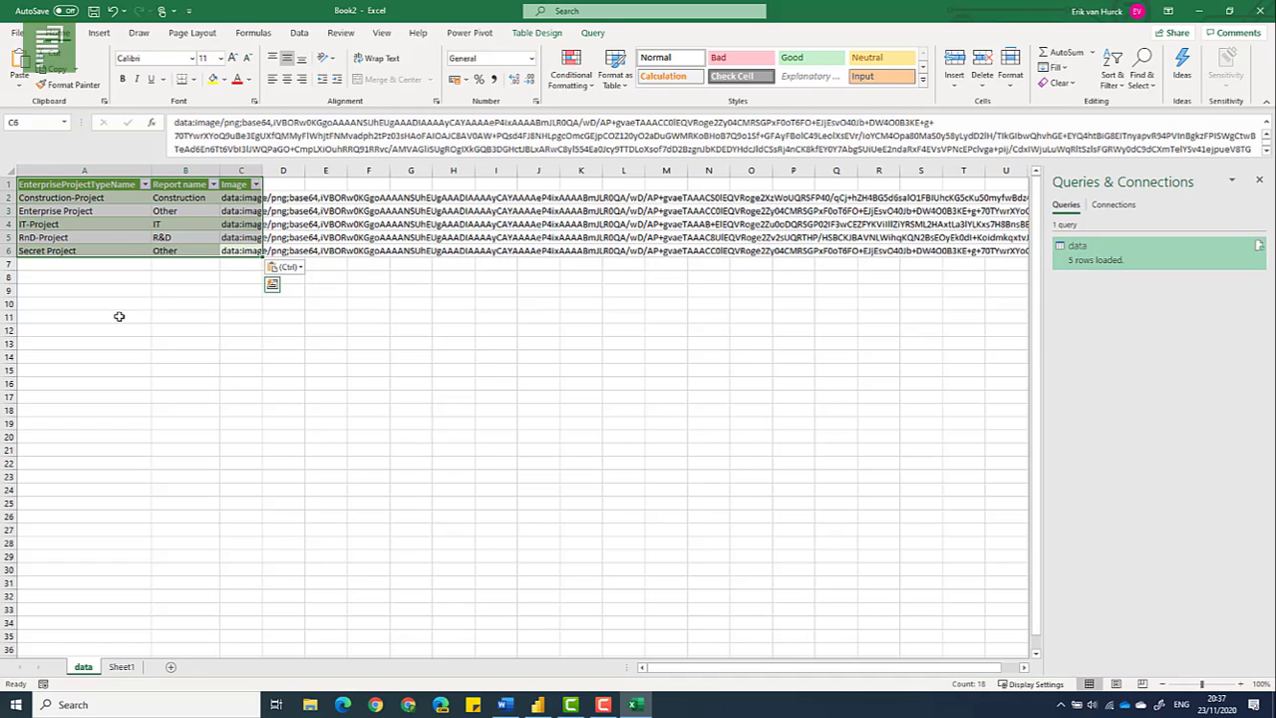
key("alt+Tab")
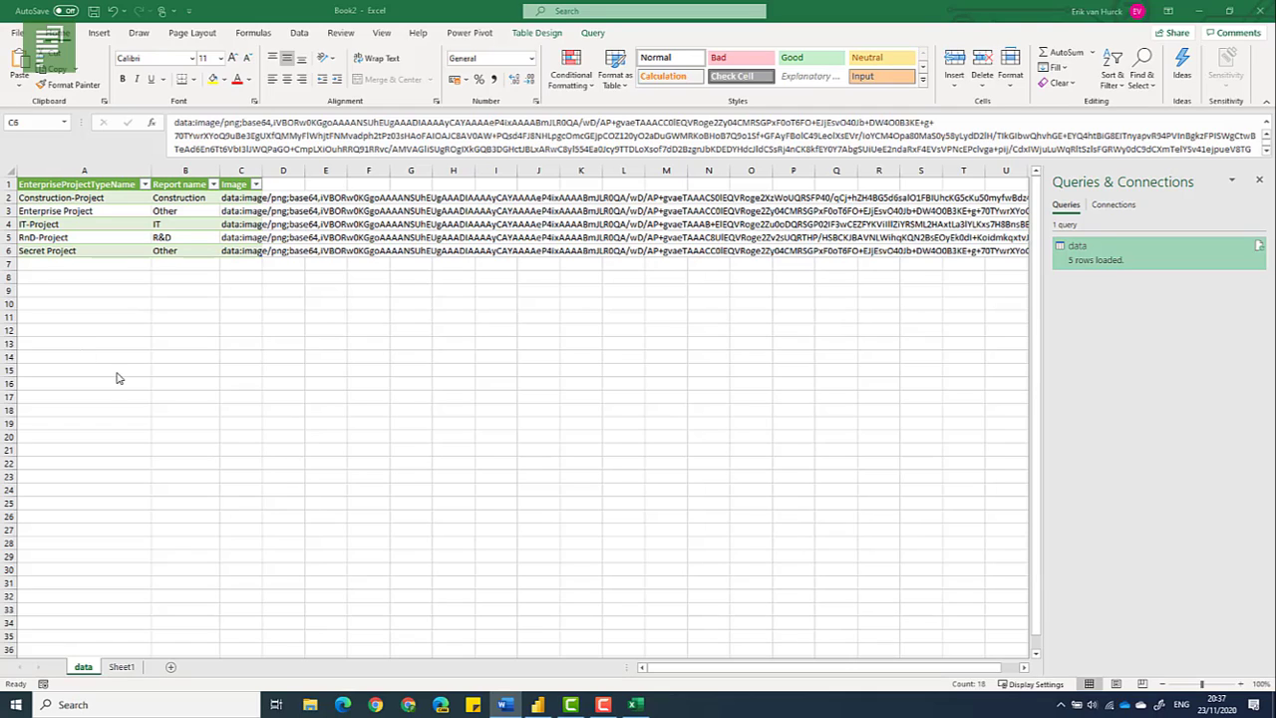
key("ctrl+v")
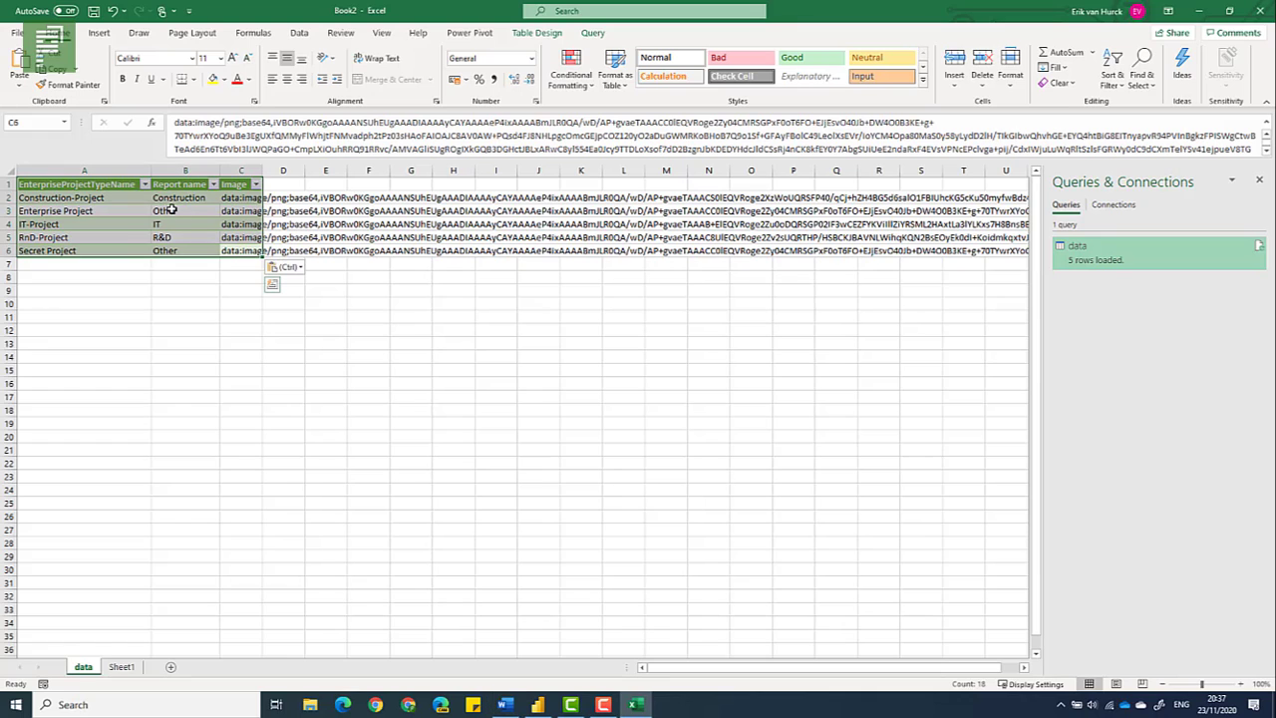
Copy the table and delete the EnterpriseProjectTypeName slicer from the Power BI report
key("ctrl+c")
key("alt+Tab")
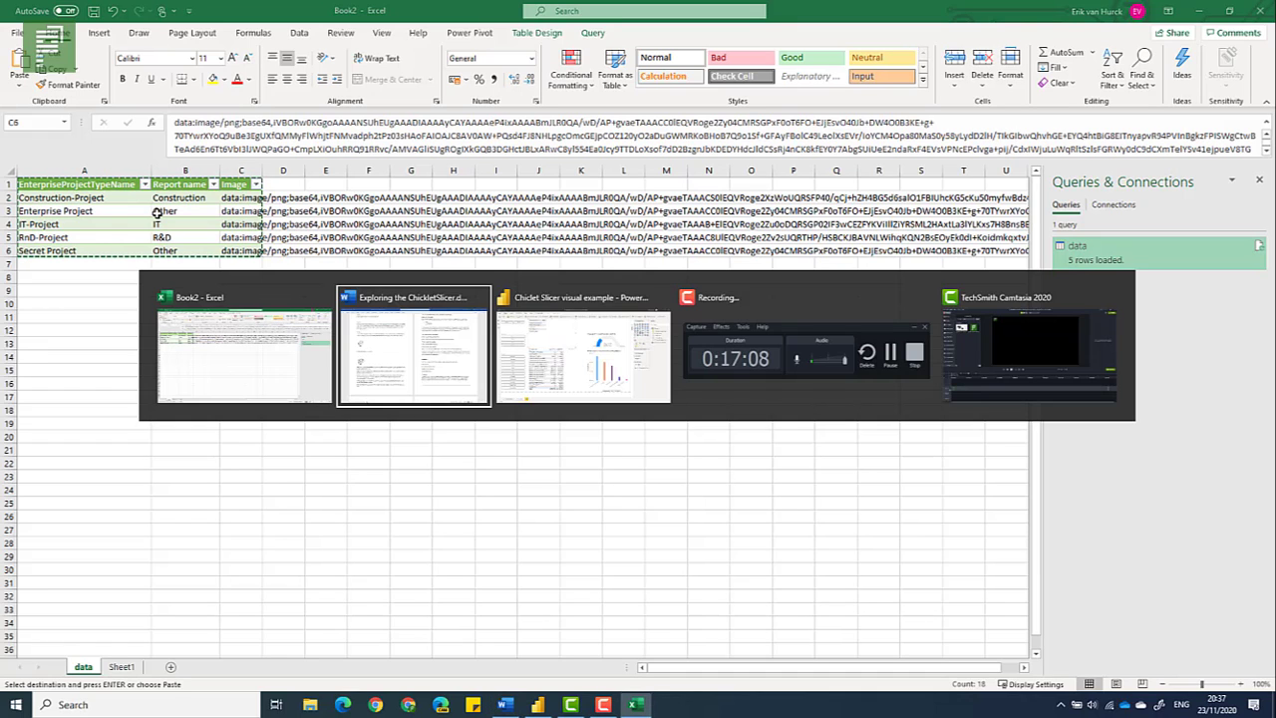
key("alt+Tab")
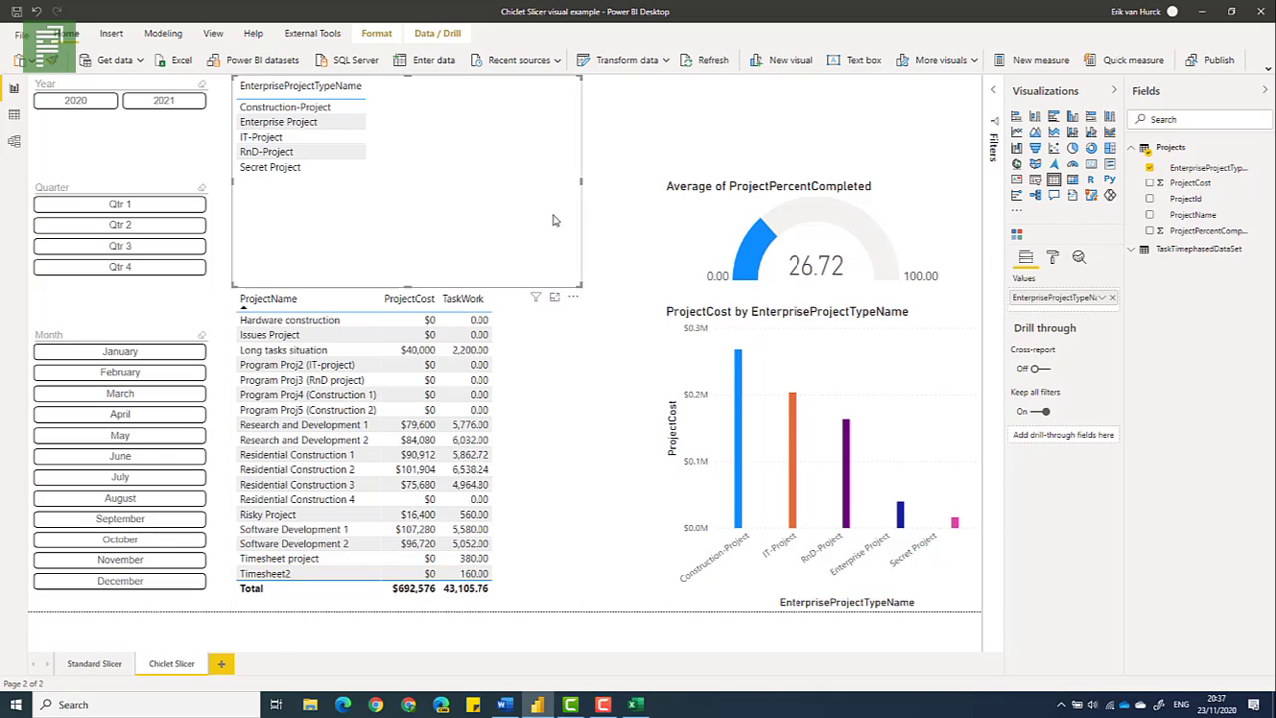
key("Delete")
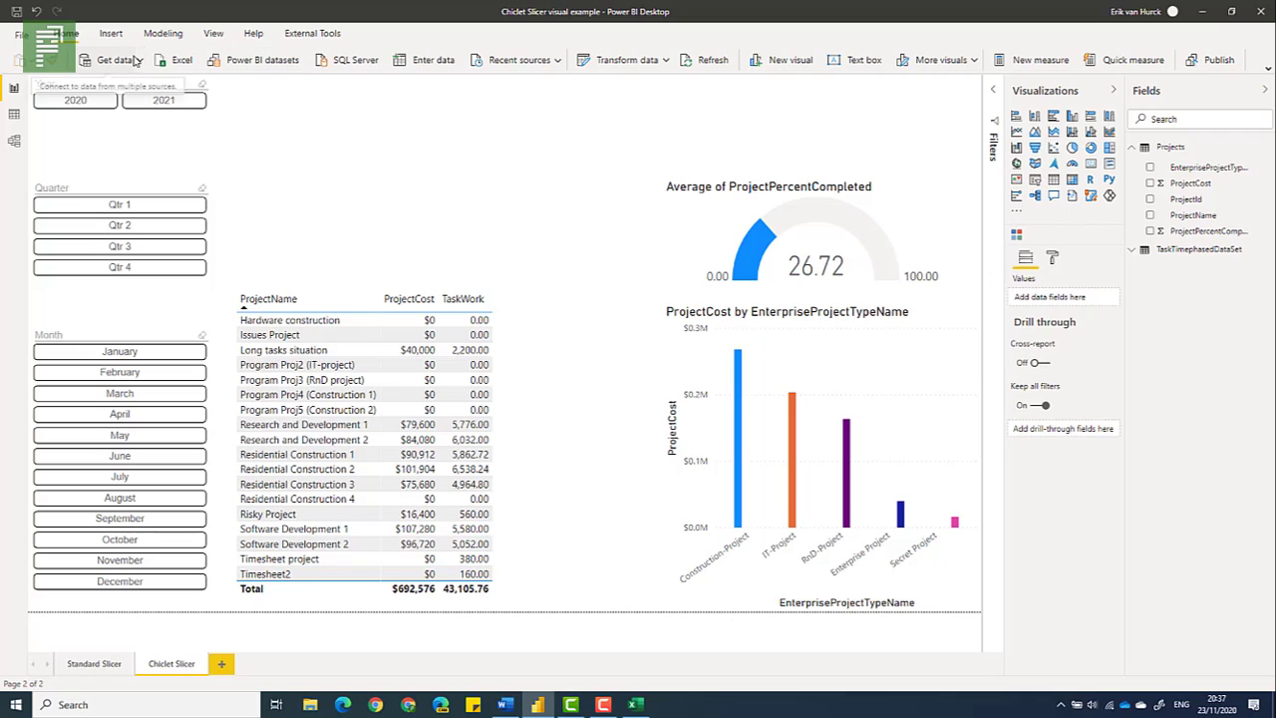
Create a table from the pasted data, name it Images, and load it
left_click(417, 62)
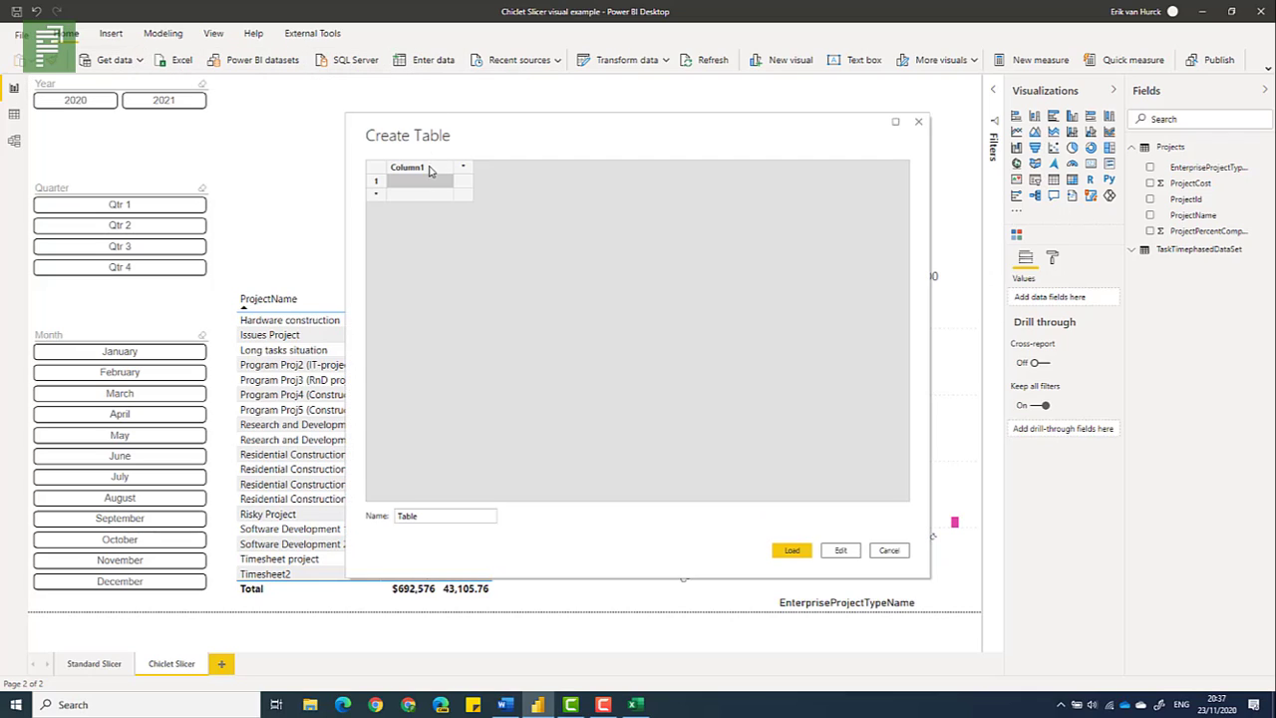
key("ctrl+v")
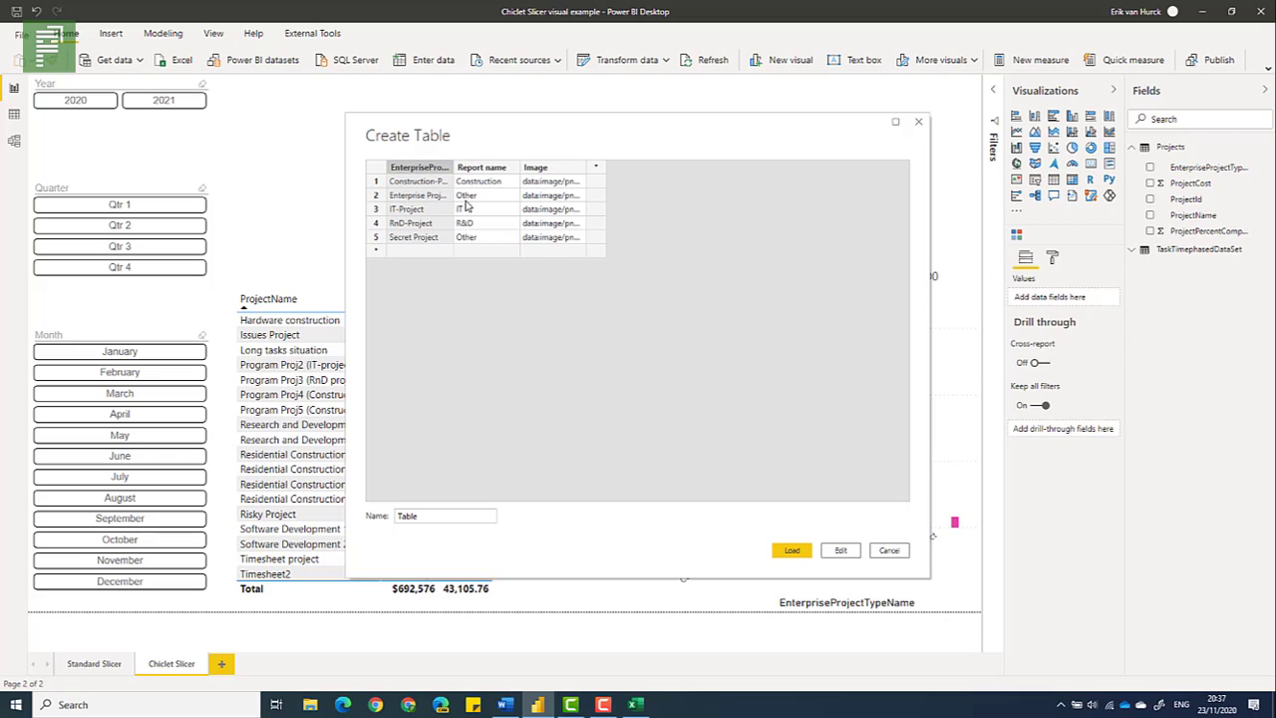
double_click(434, 515)
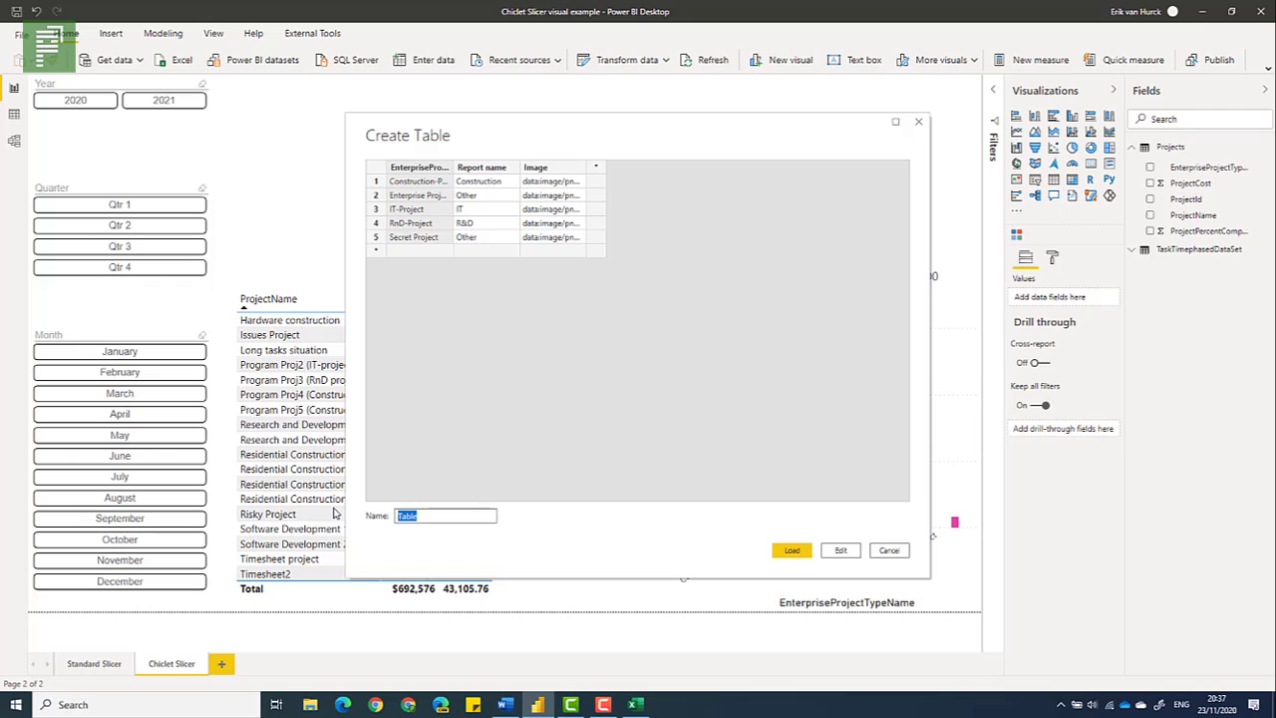
type("Images")
left_click(792, 551)
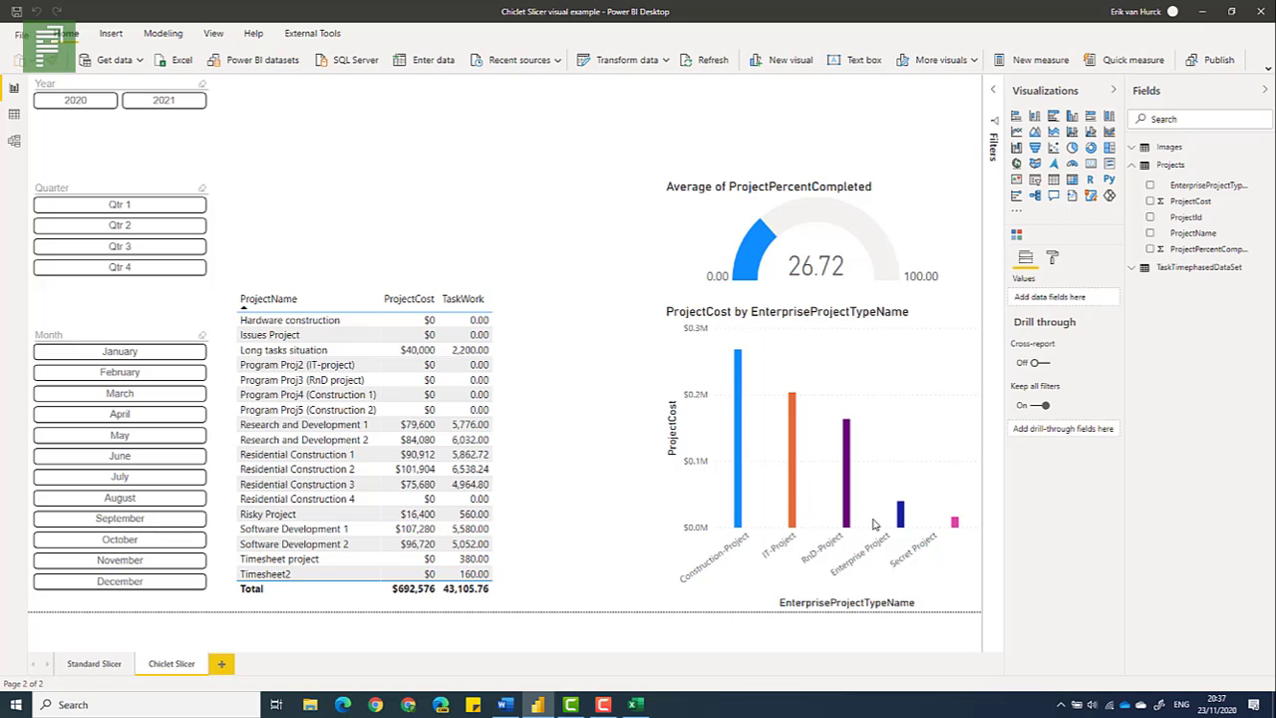
In Model view, rearrange the Images and TaskTimephasedDataSet tables to tidy the diagram
left_click(14, 139)
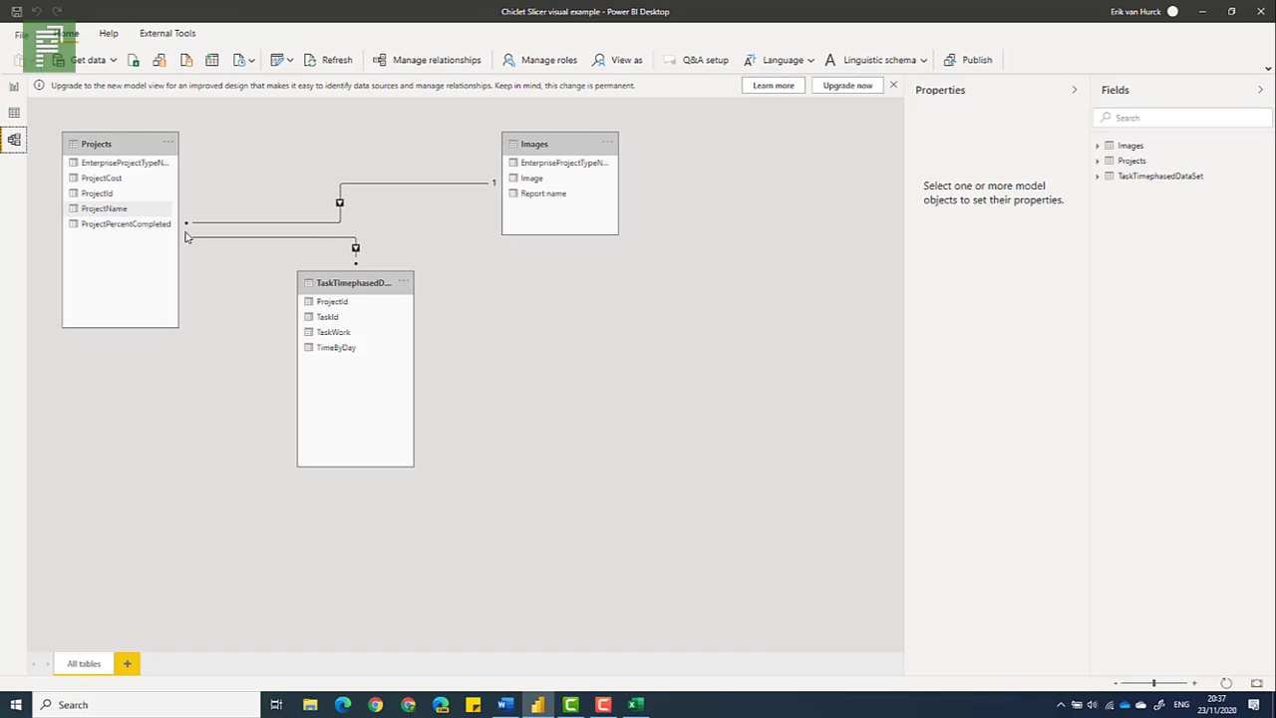
left_click_drag(379, 283, 565, 348)
left_click_drag(533, 143, 471, 147)
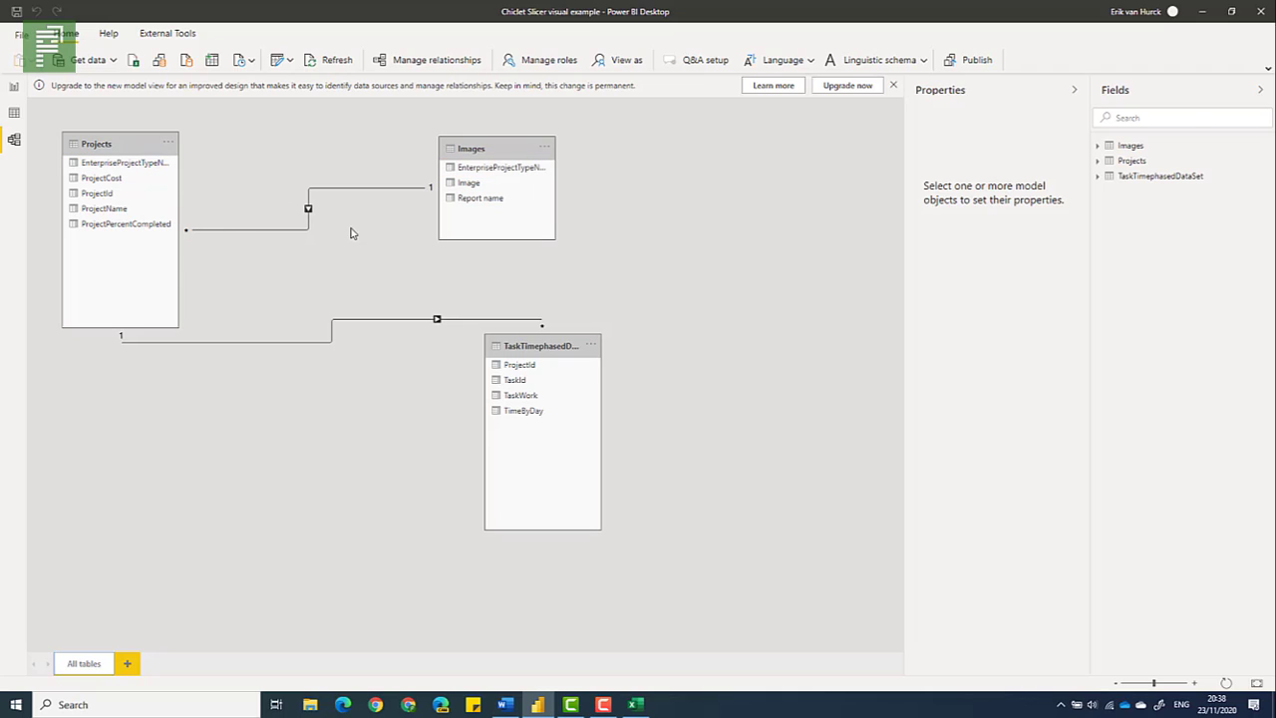
Back in Report view, set the Images table's Image column data category to Image URL
left_click(11, 89)
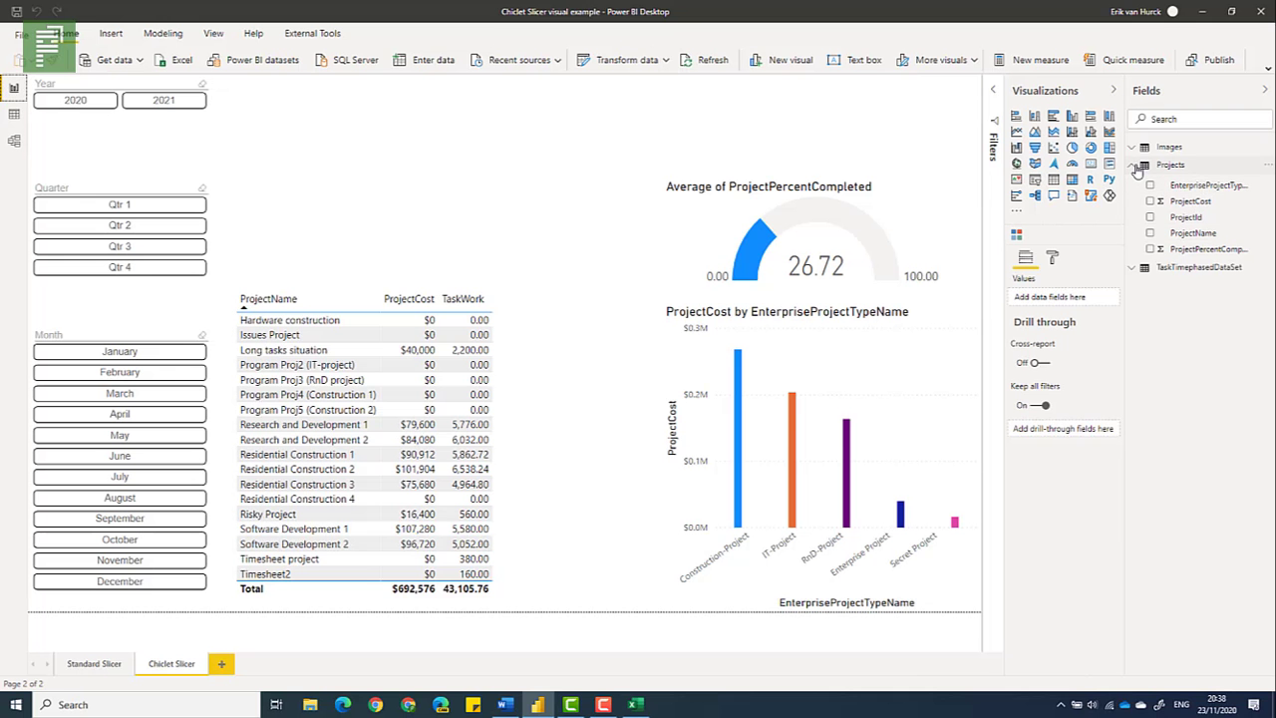
left_click(1134, 150)
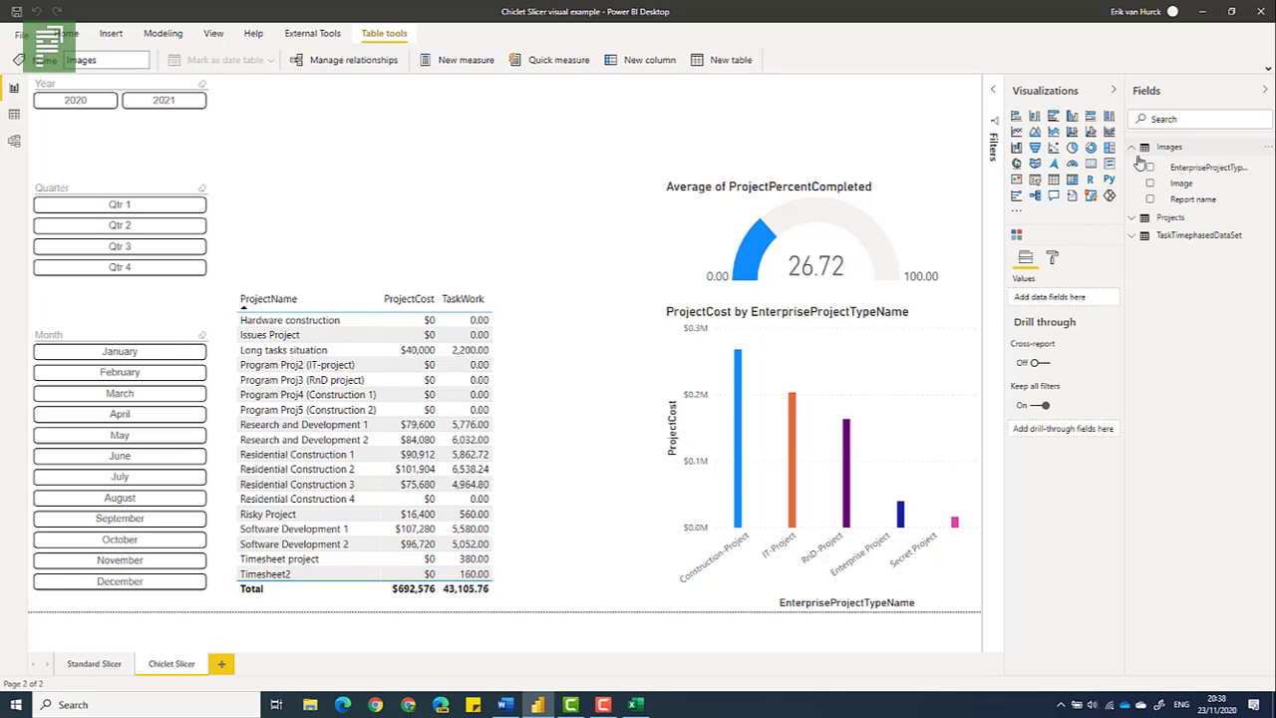
left_click(1180, 184)
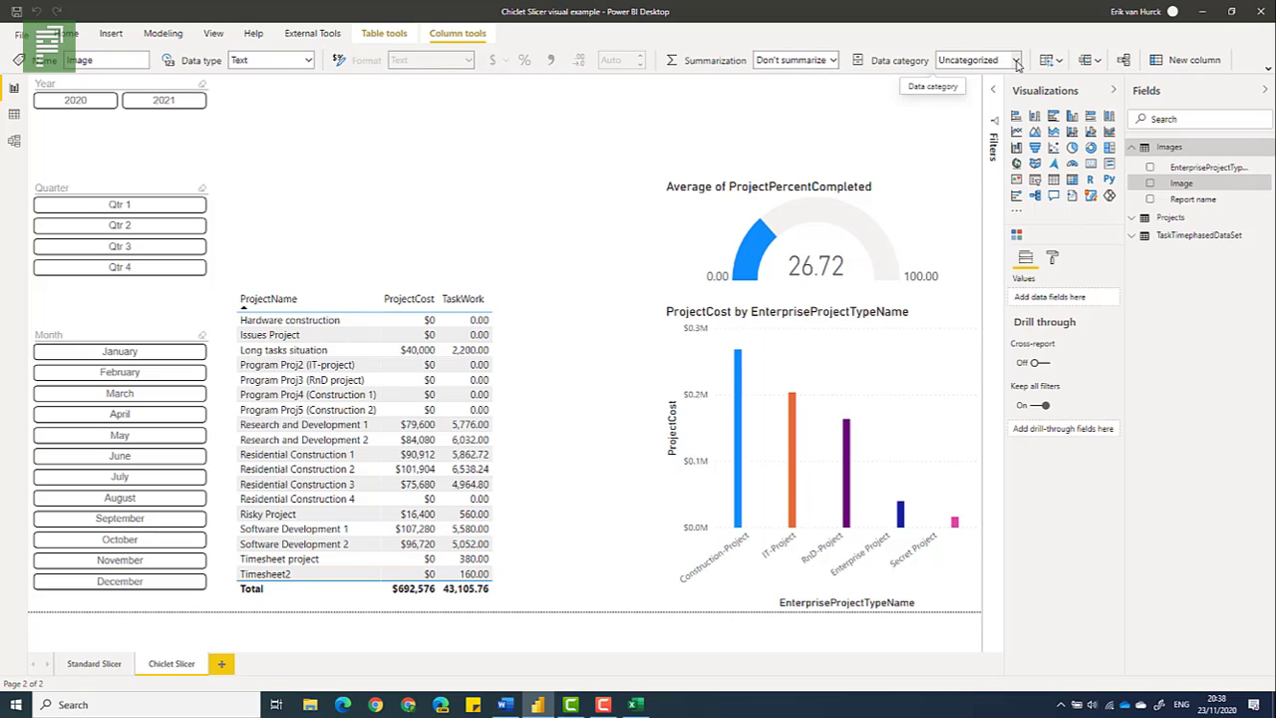
left_click(1017, 61)
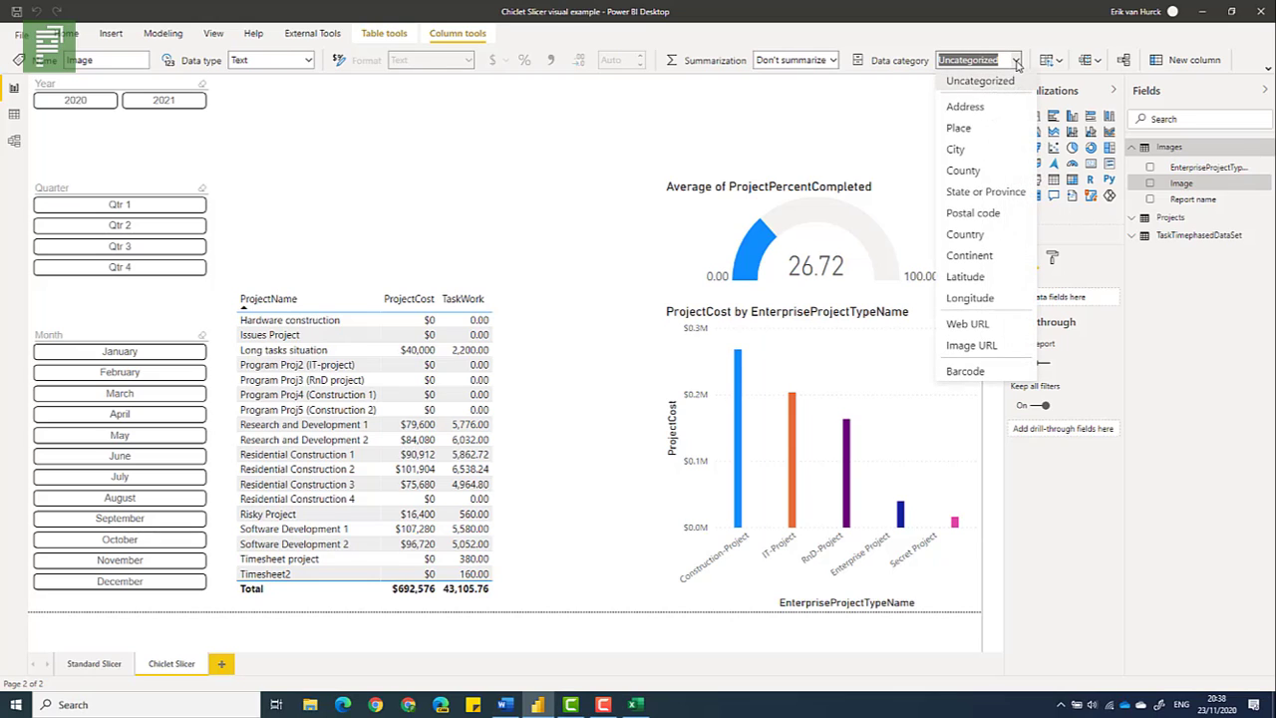
left_click(992, 346)
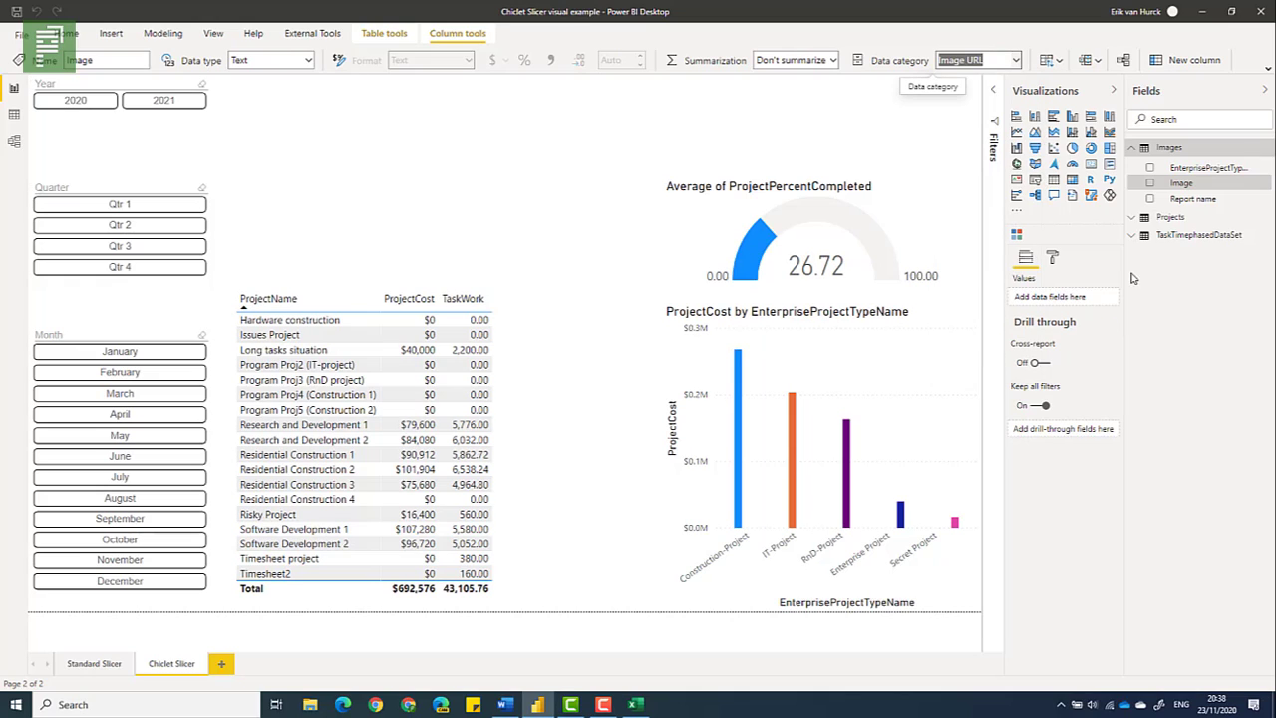
Add a chiclet slicer above the gauge with Report name as Category and Image as Image
left_click(1017, 234)
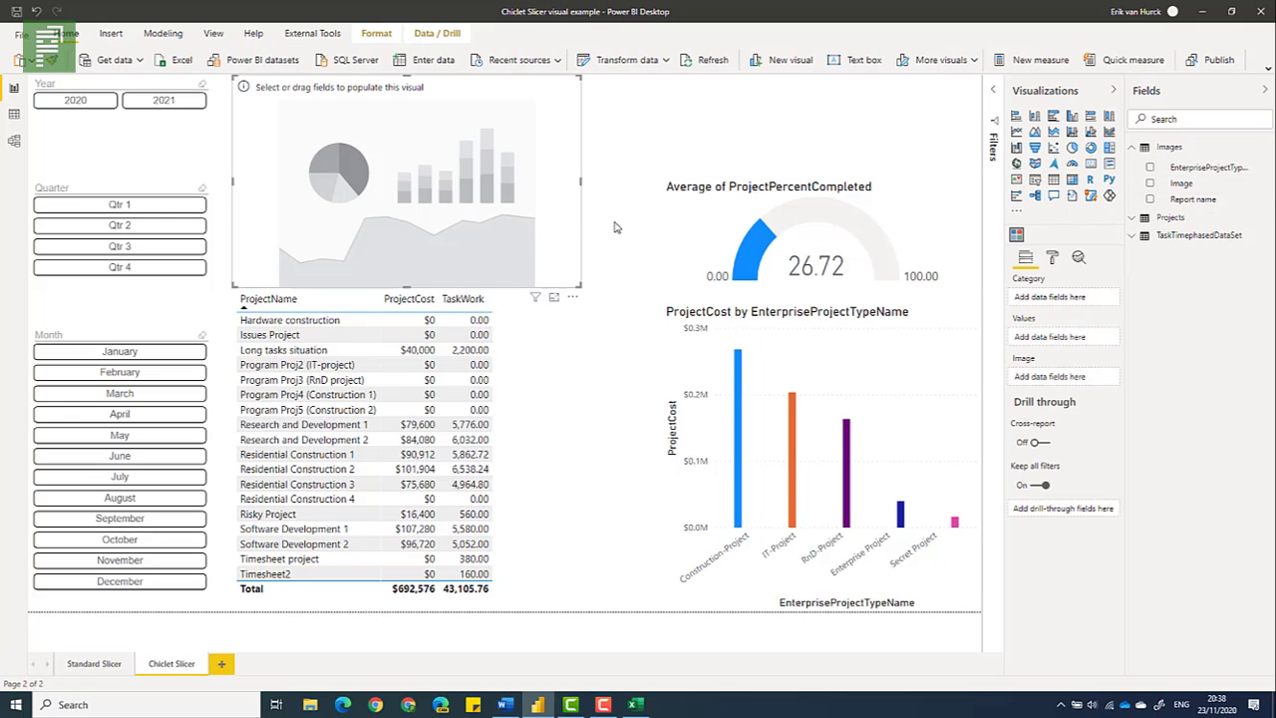
left_click_drag(581, 287, 603, 232)
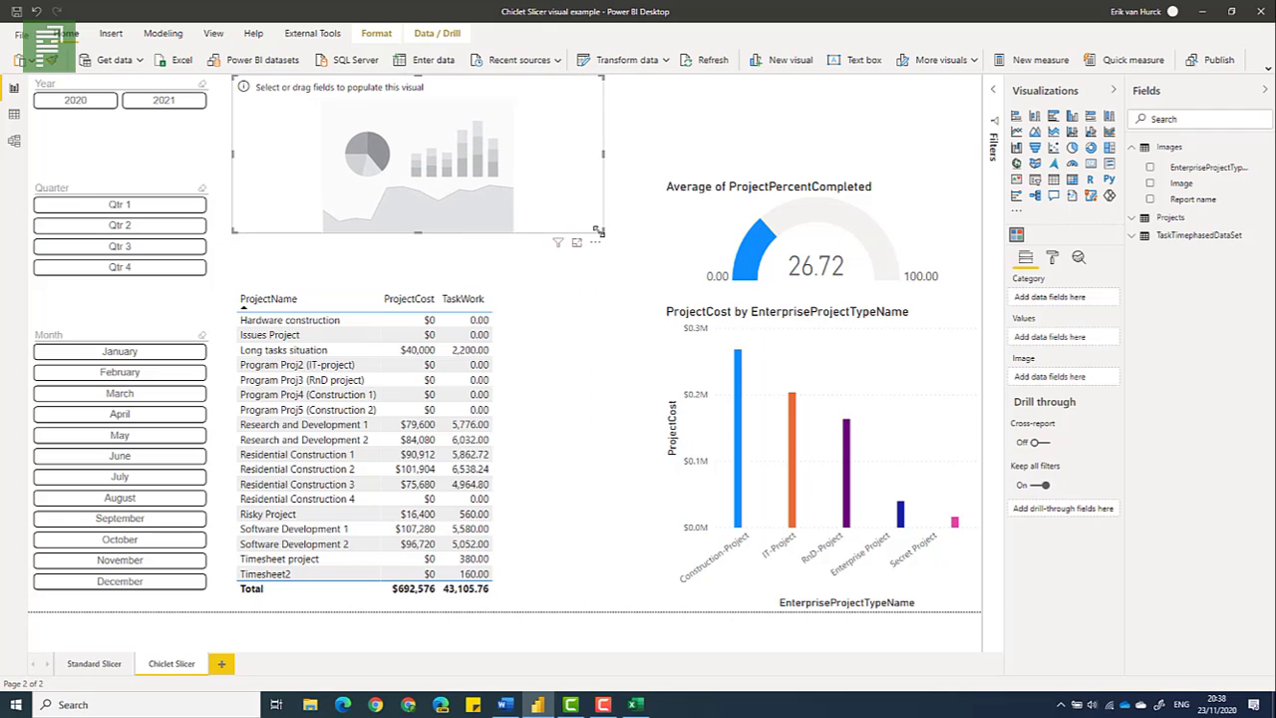
left_click_drag(587, 181, 956, 159)
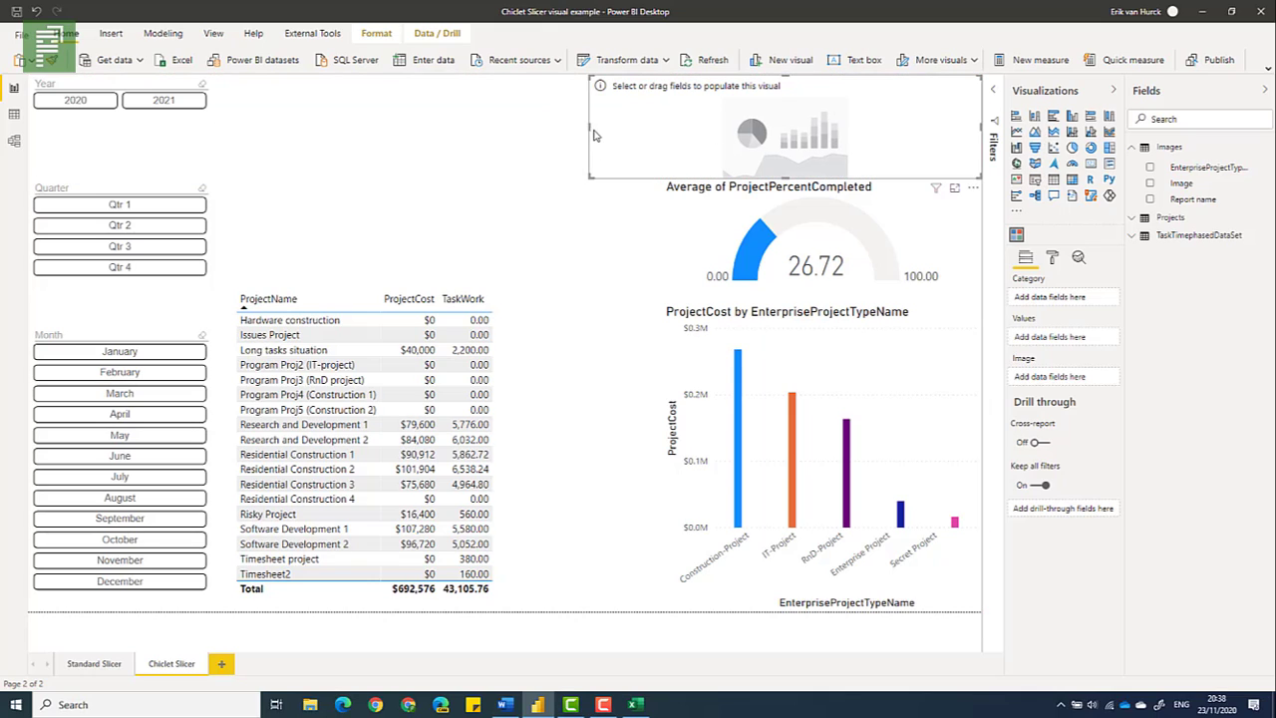
left_click(1141, 222)
left_click_drag(1201, 244, 1046, 305)
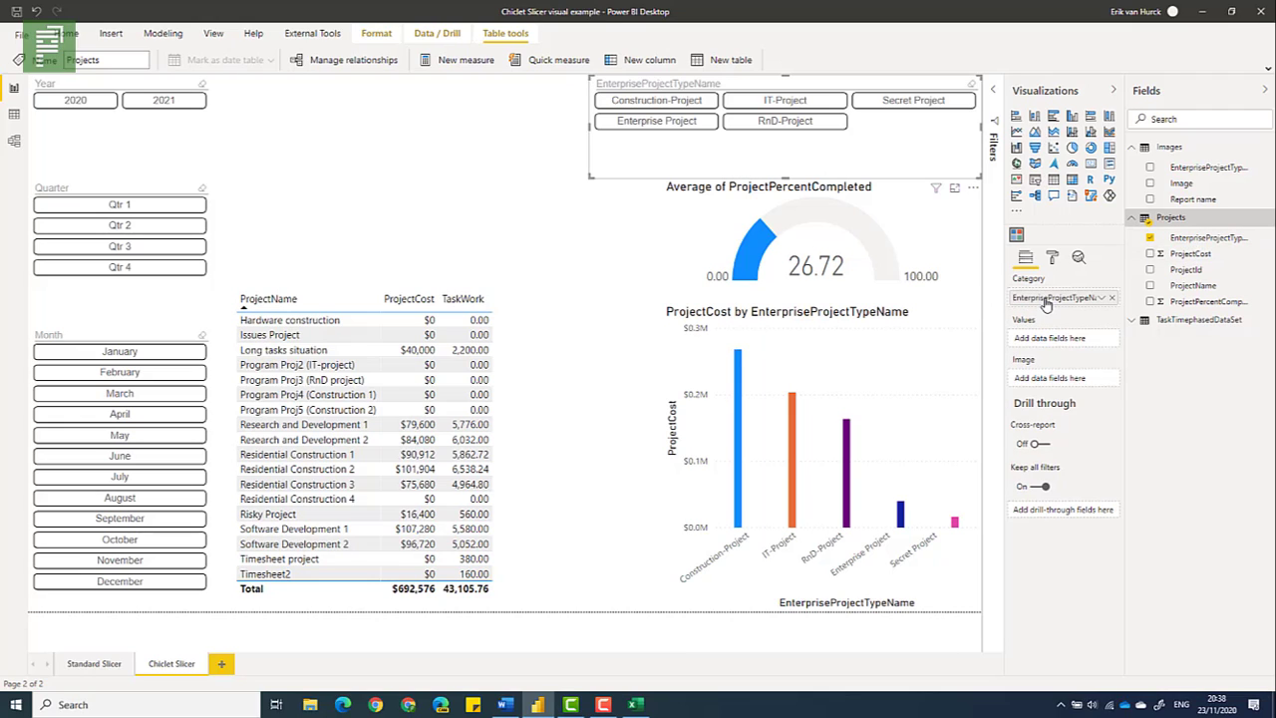
left_click(1112, 299)
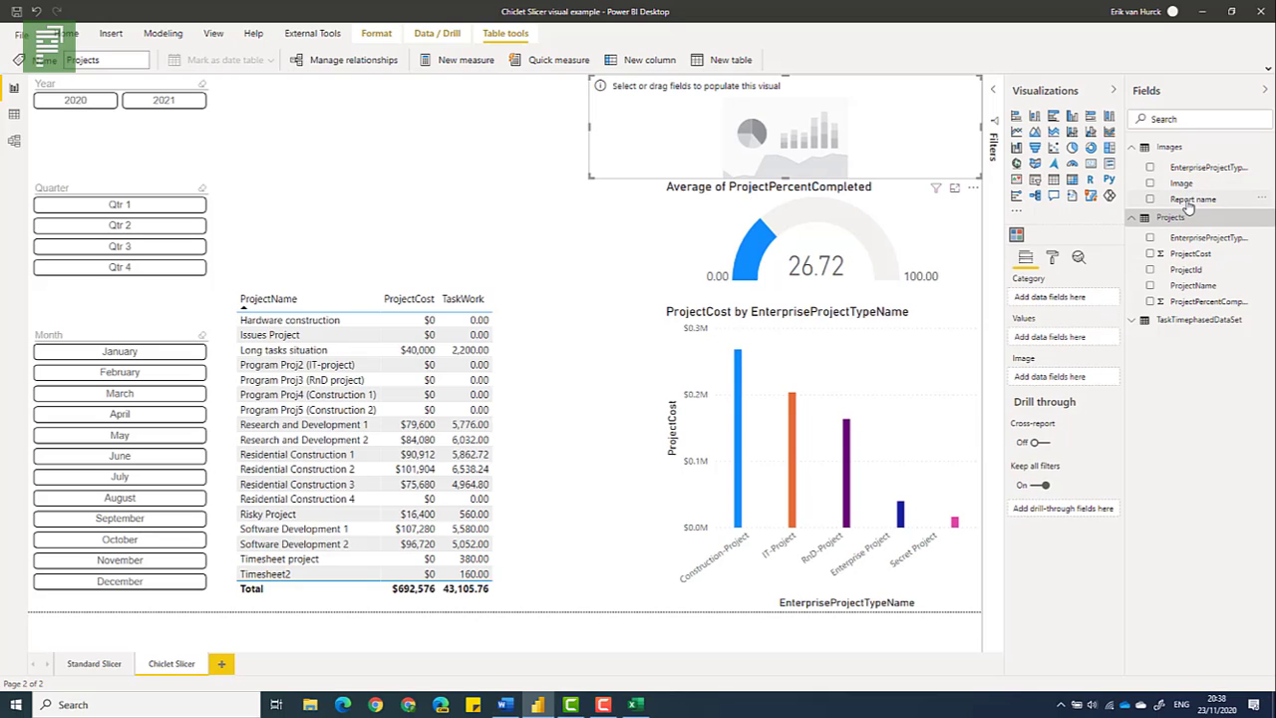
left_click_drag(1189, 199, 1056, 301)
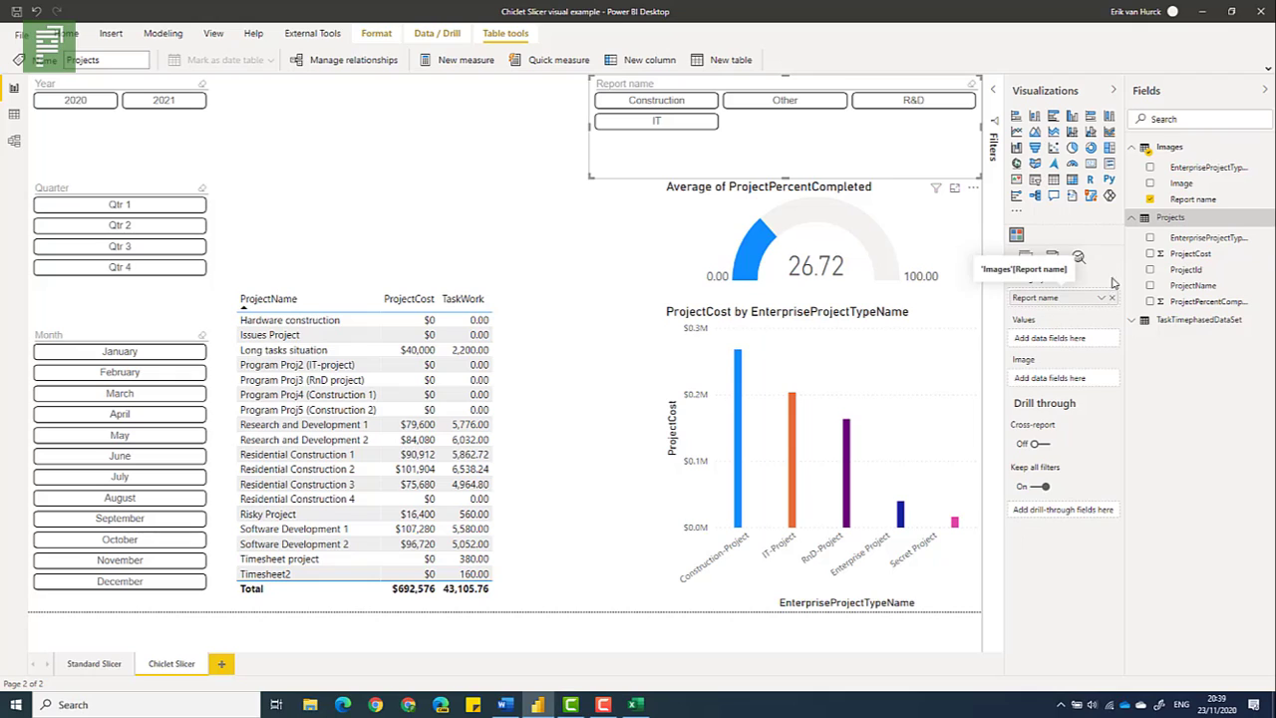
left_click_drag(1164, 201, 1066, 383)
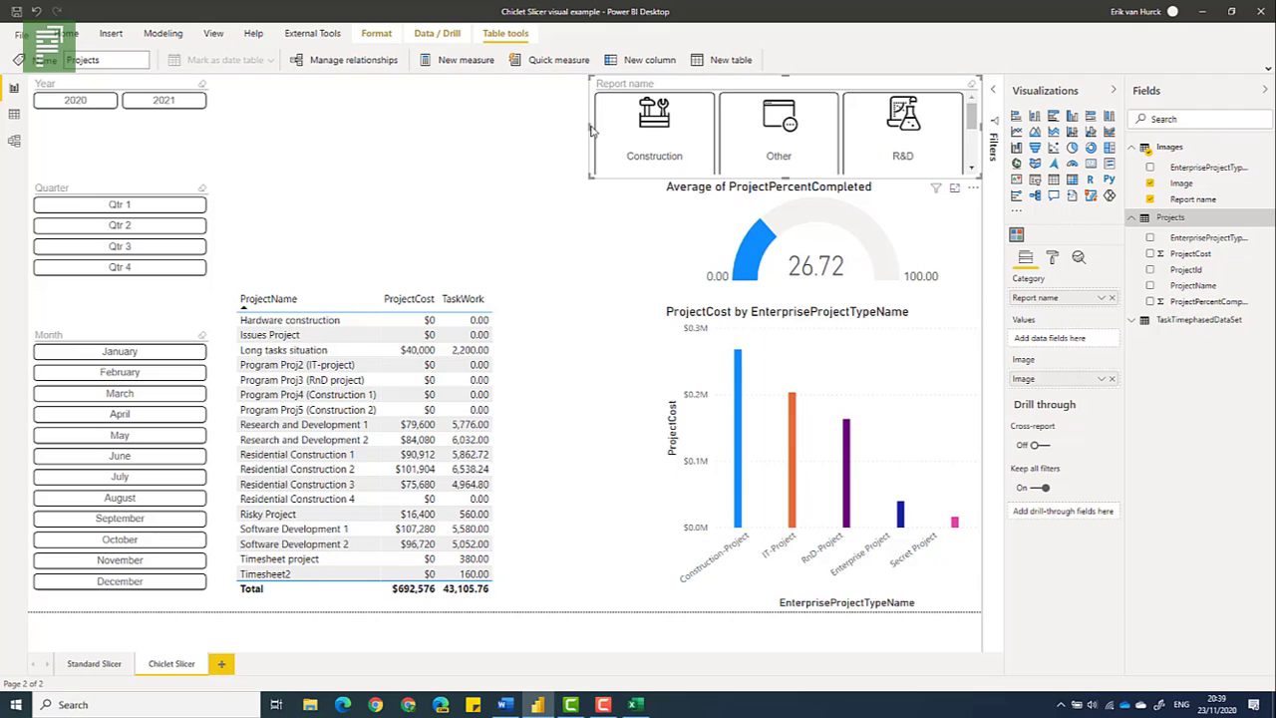
Widen the slicer, move the gauge over the column chart, and enlarge the slicer to show IT
left_click_drag(533, 137, 456, 130)
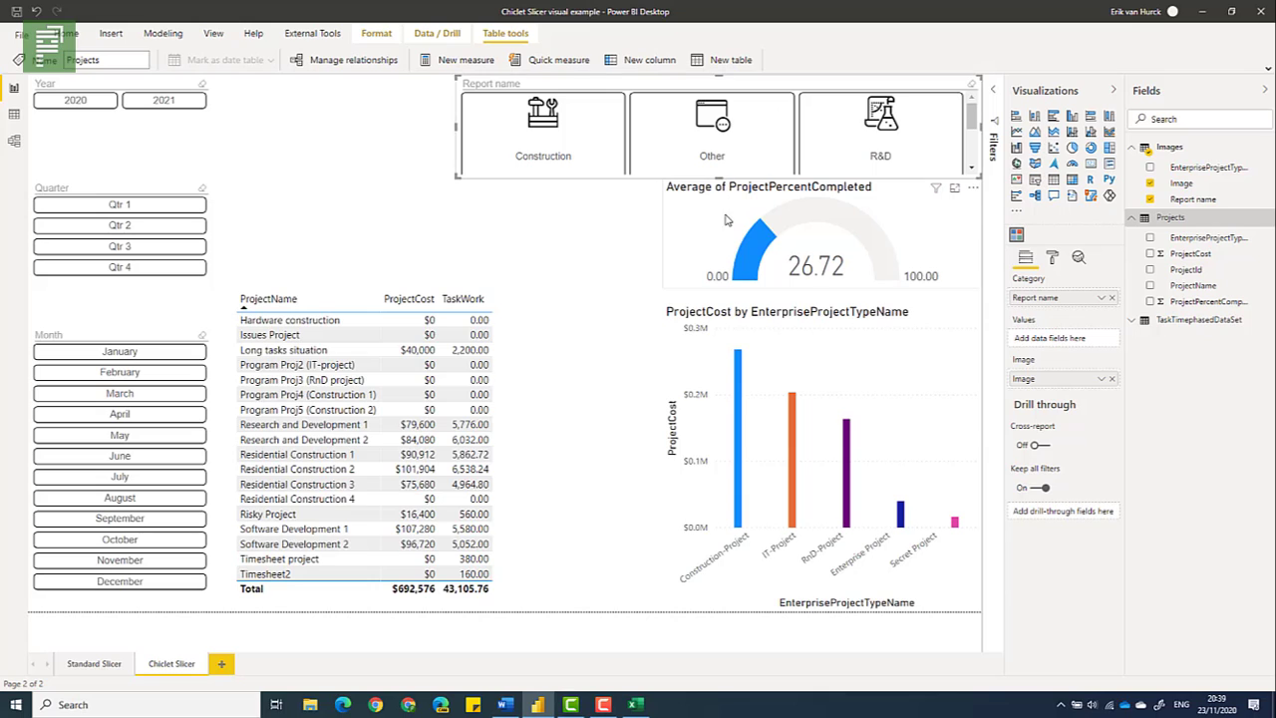
left_click_drag(746, 184, 619, 364)
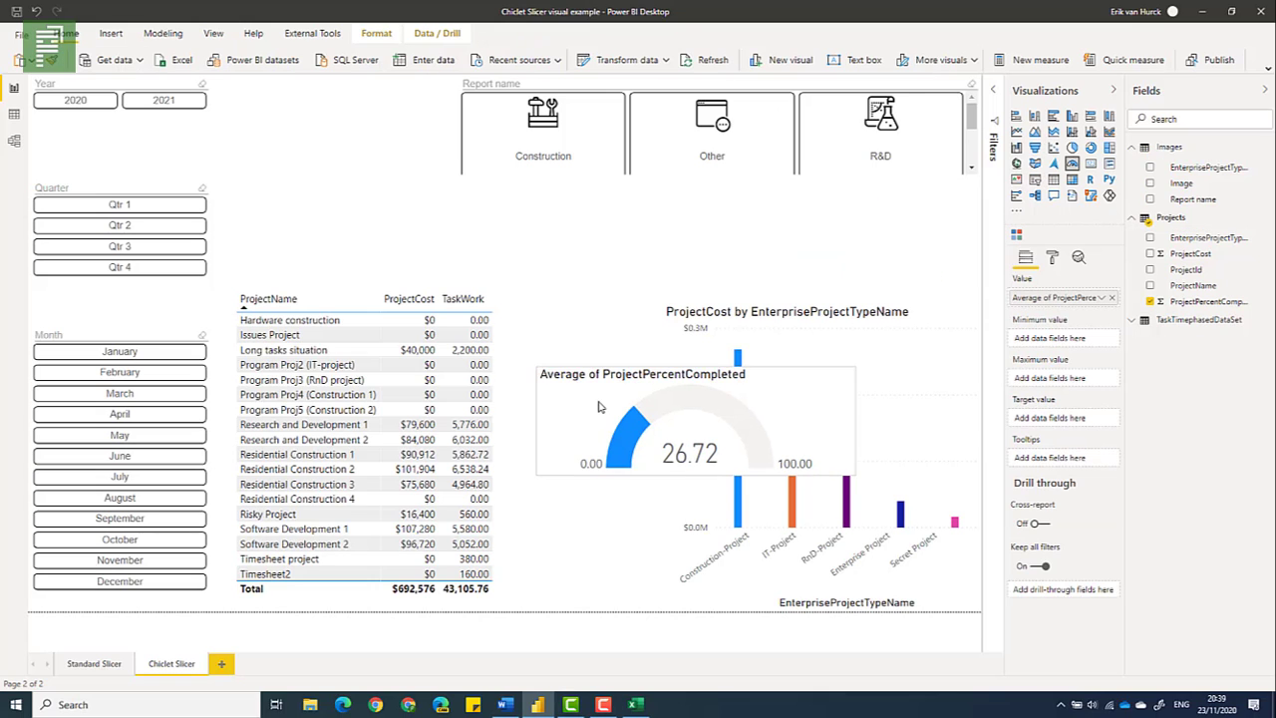
left_click(748, 178)
left_click(719, 171)
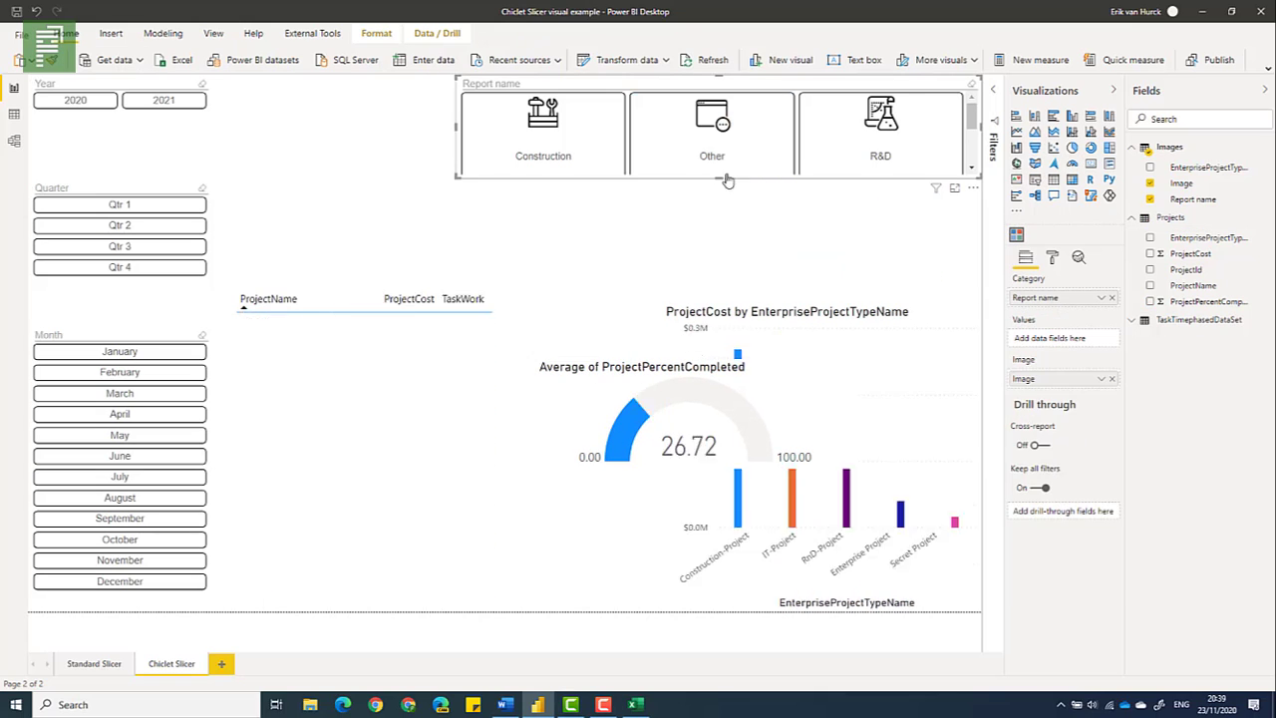
left_click_drag(720, 175, 707, 287)
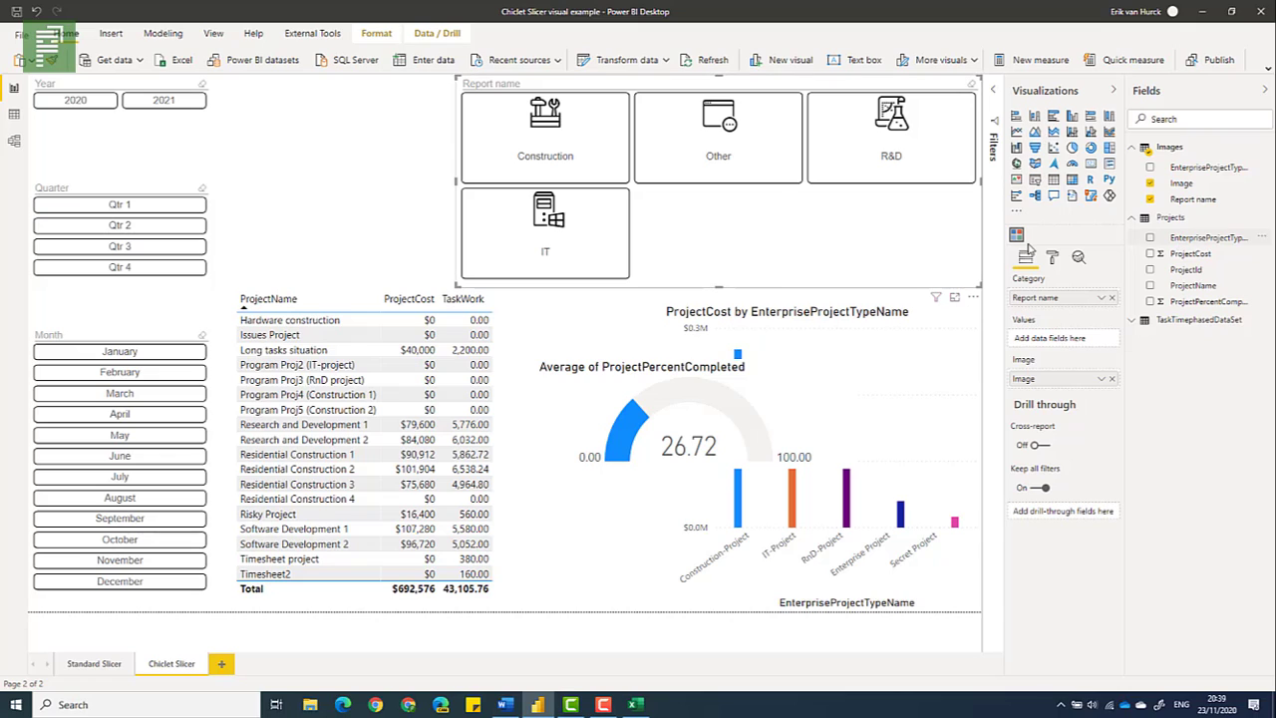
Set the chiclet slicer's General Columns setting to 4
left_click(1051, 260)
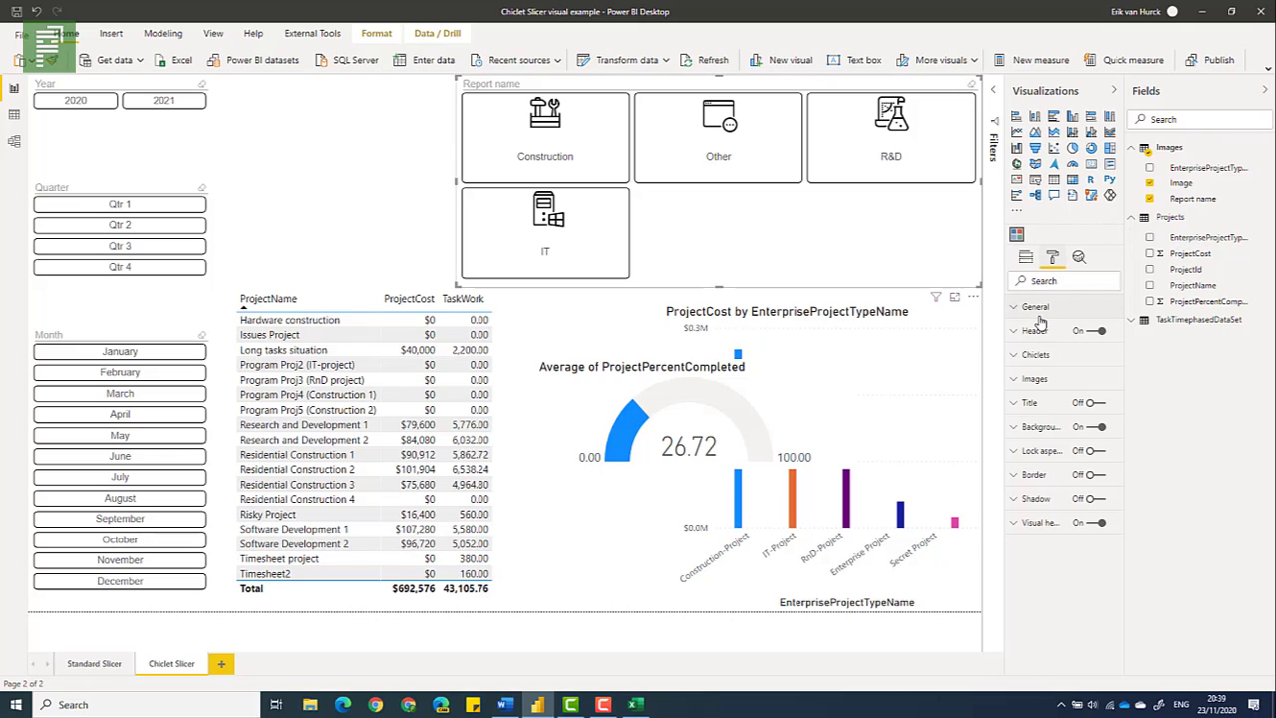
left_click(1040, 317)
left_click(1040, 387)
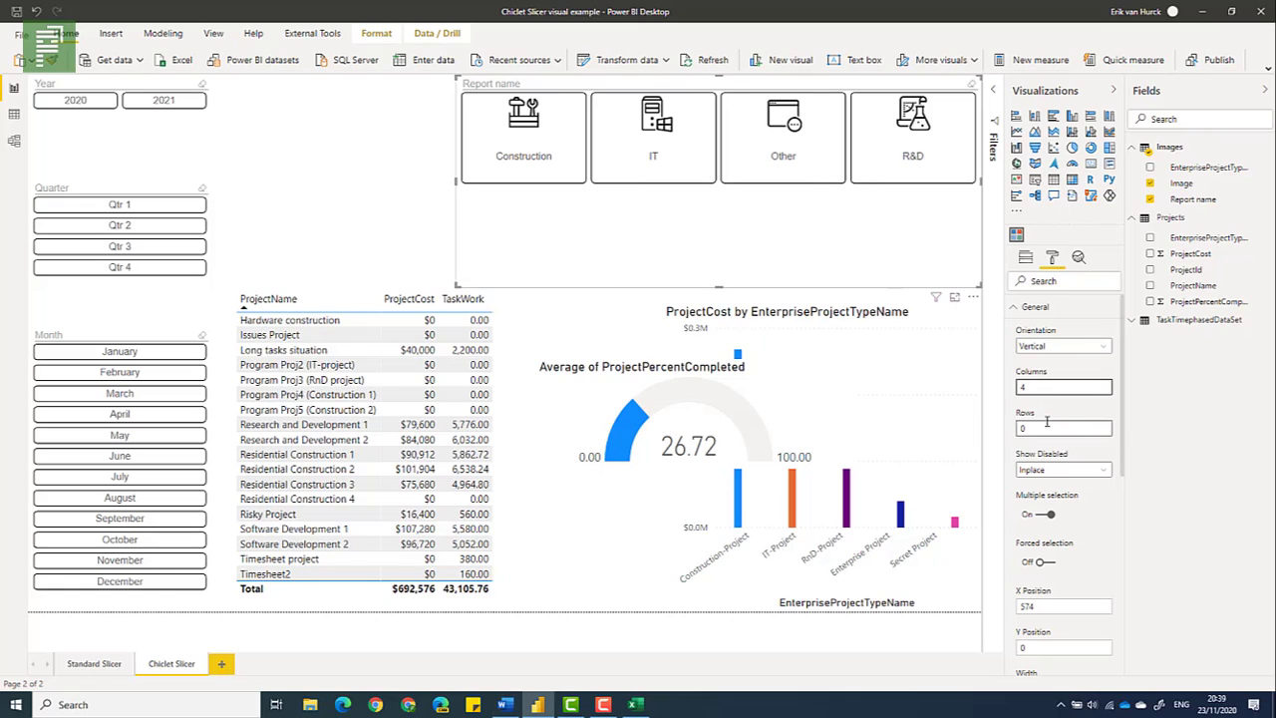
left_click(728, 231)
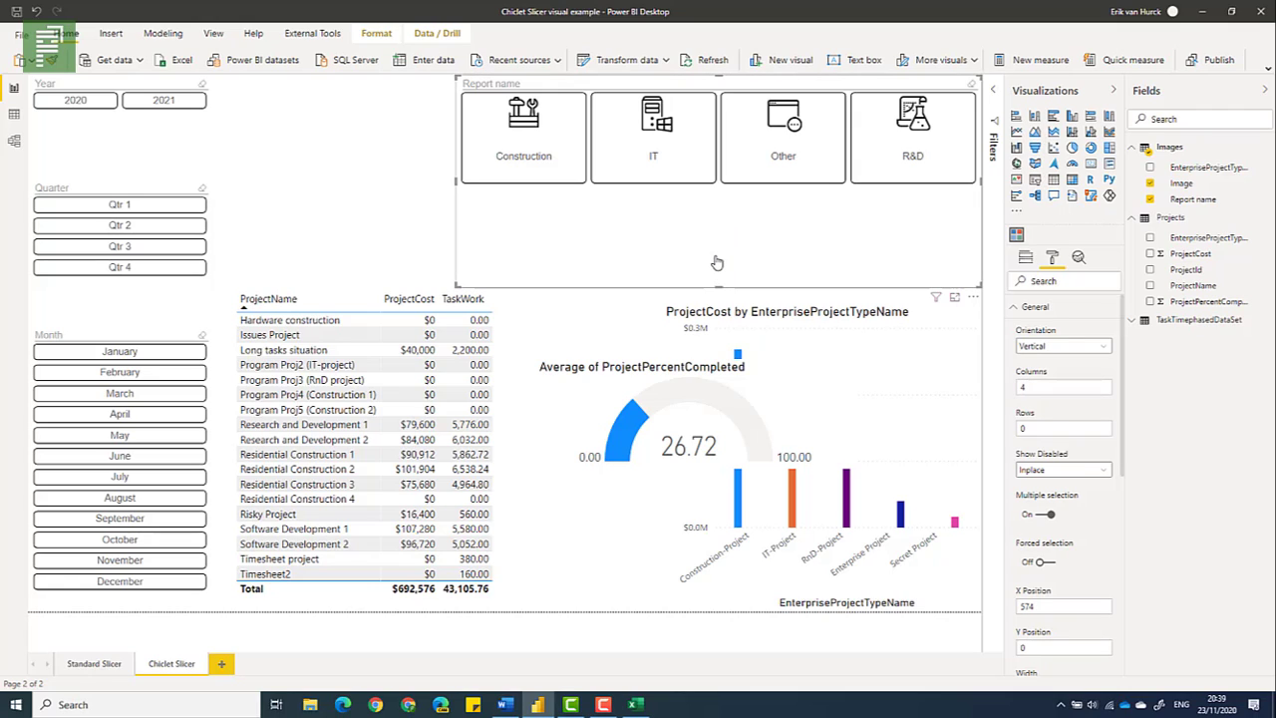
Make the slicer shorter and narrower from the left, and move the gauge above the column chart
left_click_drag(721, 287, 721, 200)
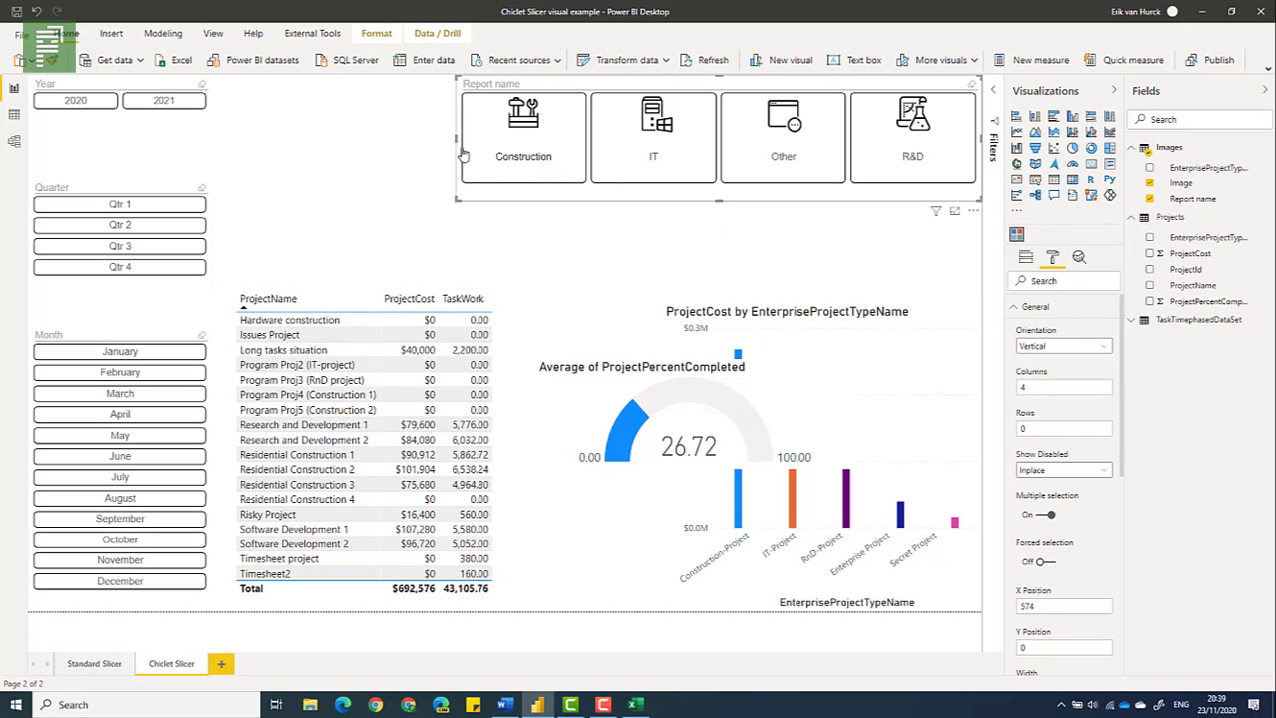
left_click_drag(467, 143, 588, 147)
mouse_move(784, 201)
left_mouse_down()
mouse_move(785, 185)
mouse_move(784, 198)
left_mouse_up()
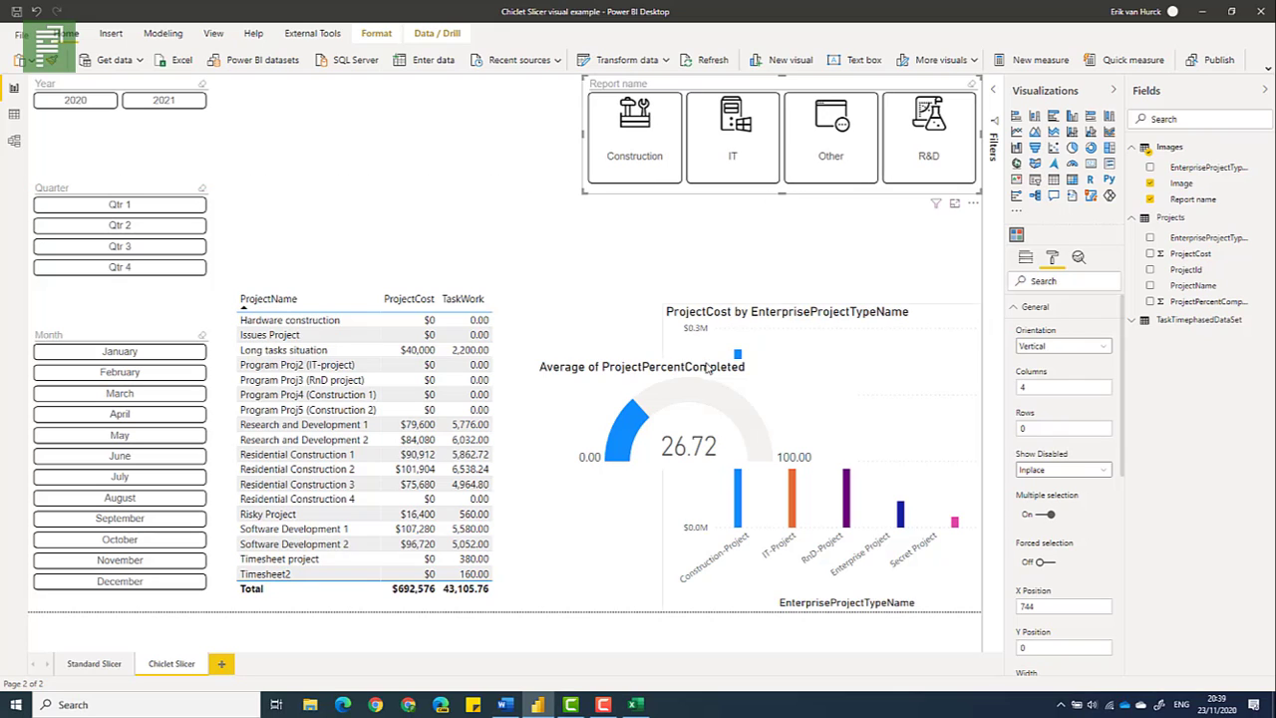
left_click_drag(615, 369, 594, 296)
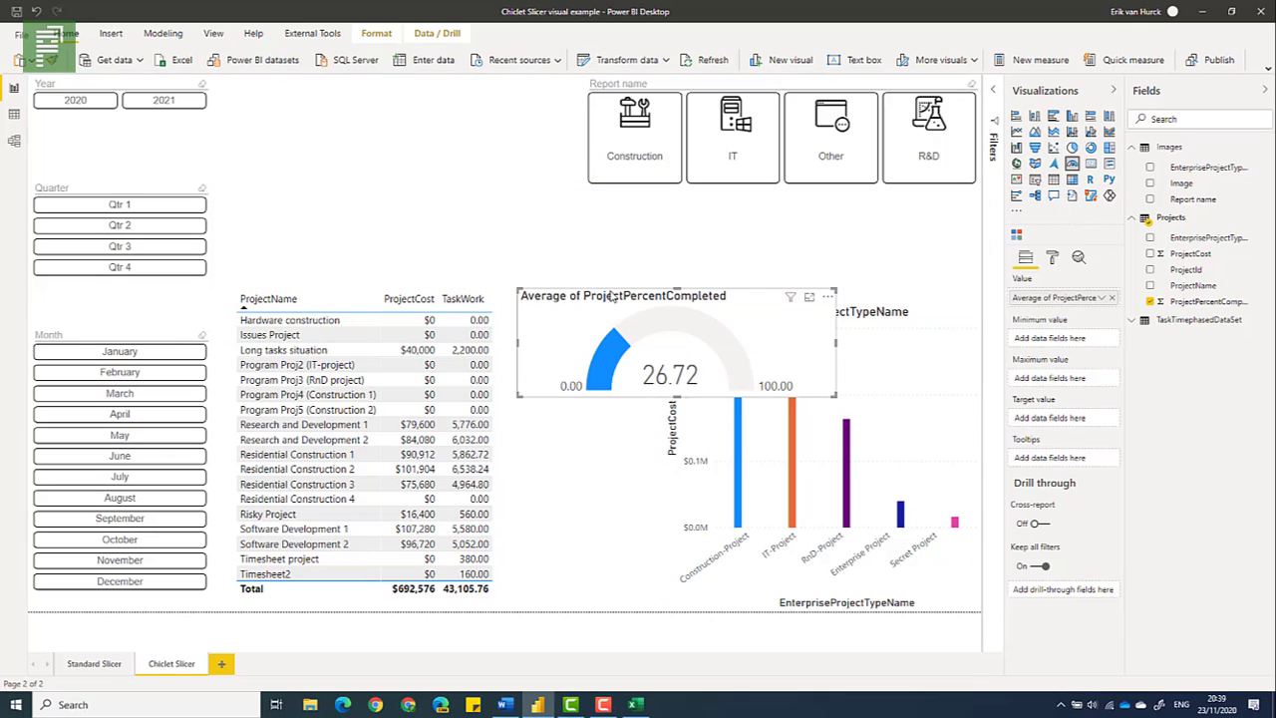
Undo, place the gauge above the column chart, and shift the slicer left over the project table
key("ctrl+z")
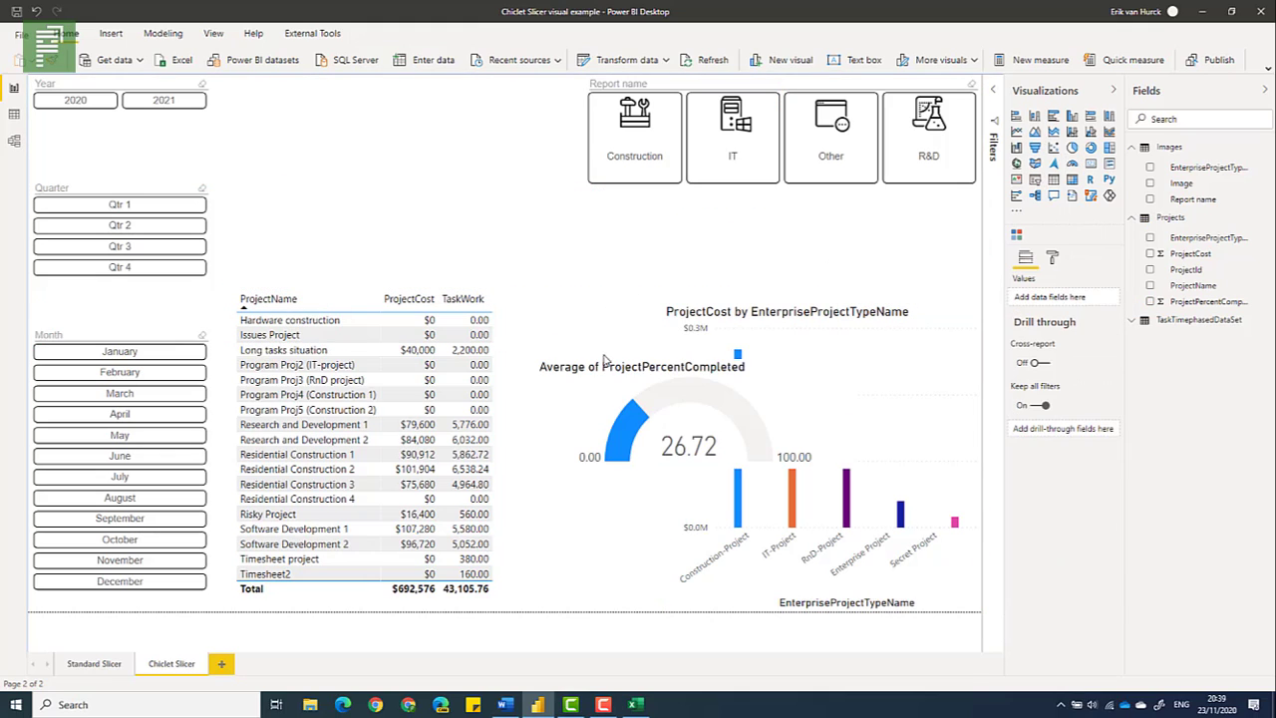
left_click_drag(616, 315, 755, 200)
left_click(620, 364)
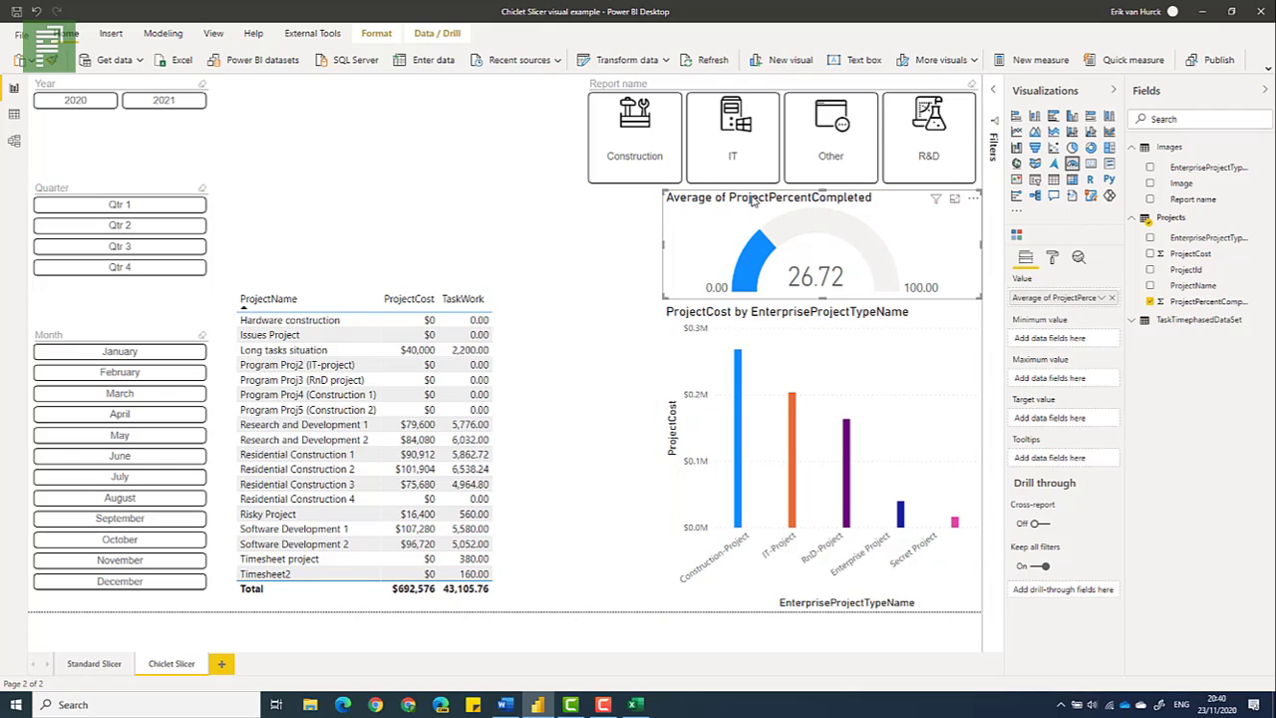
left_click(640, 243)
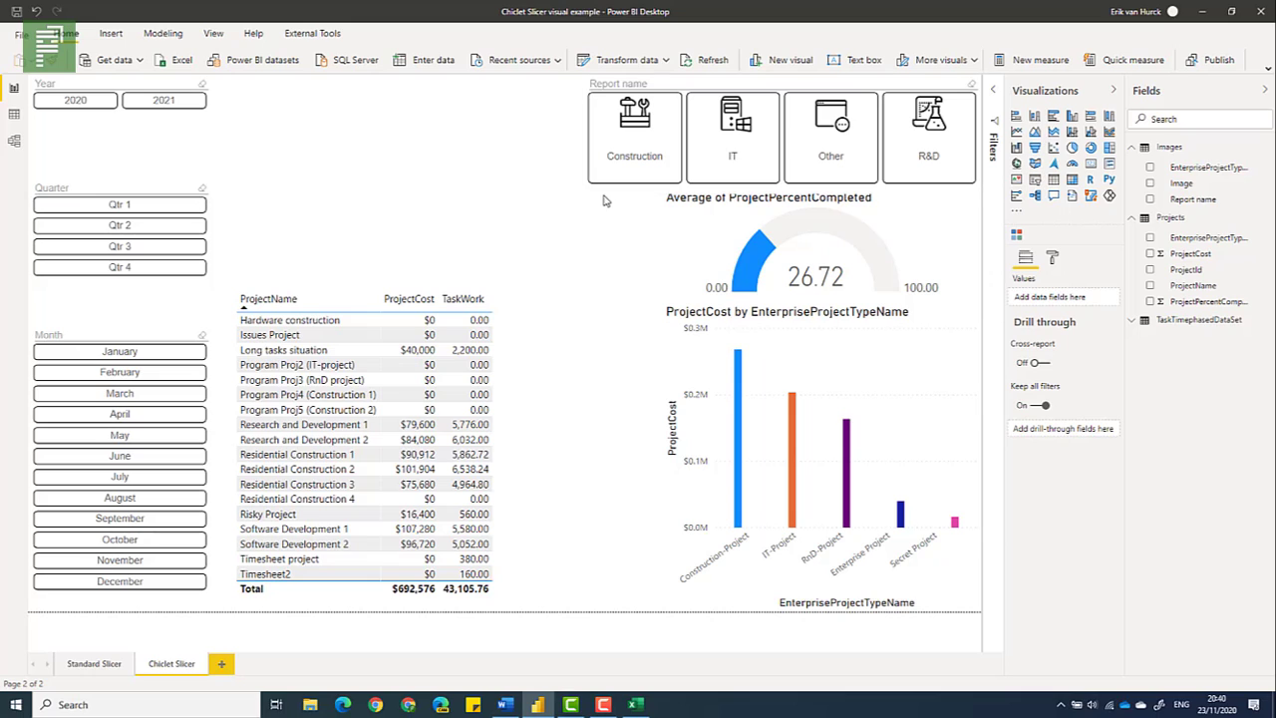
left_click_drag(603, 199, 251, 190)
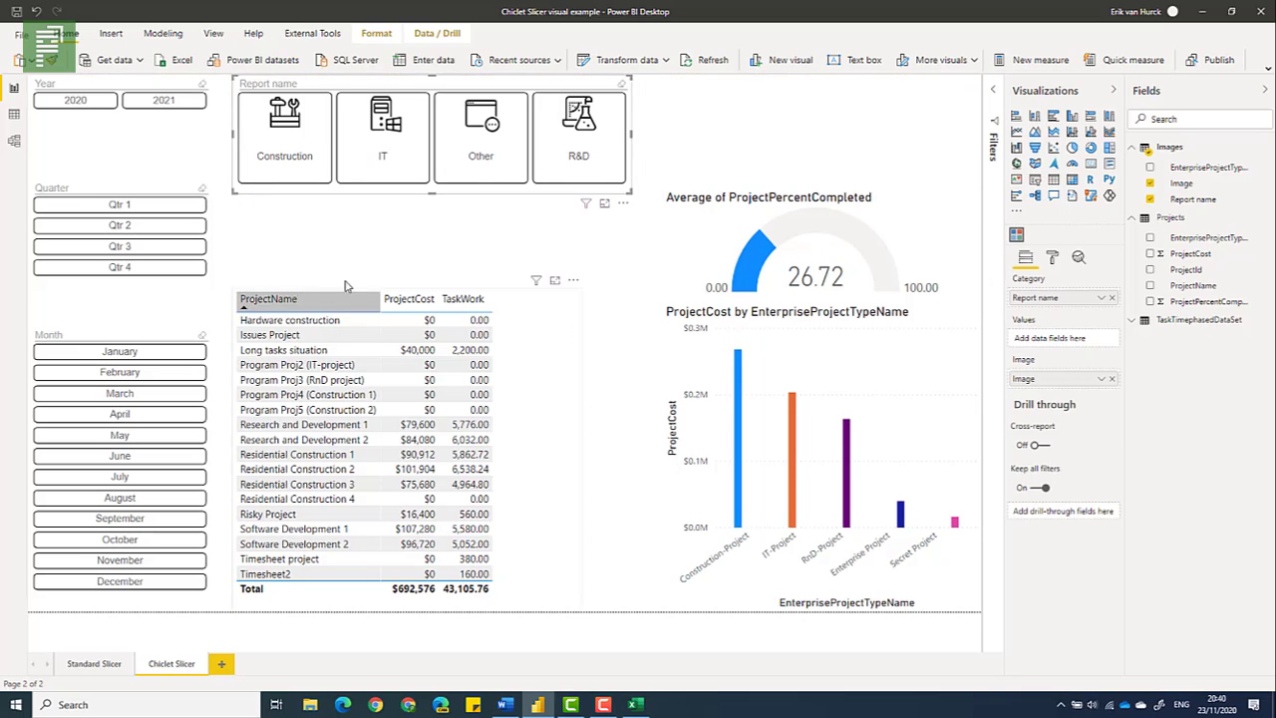
left_click(323, 202)
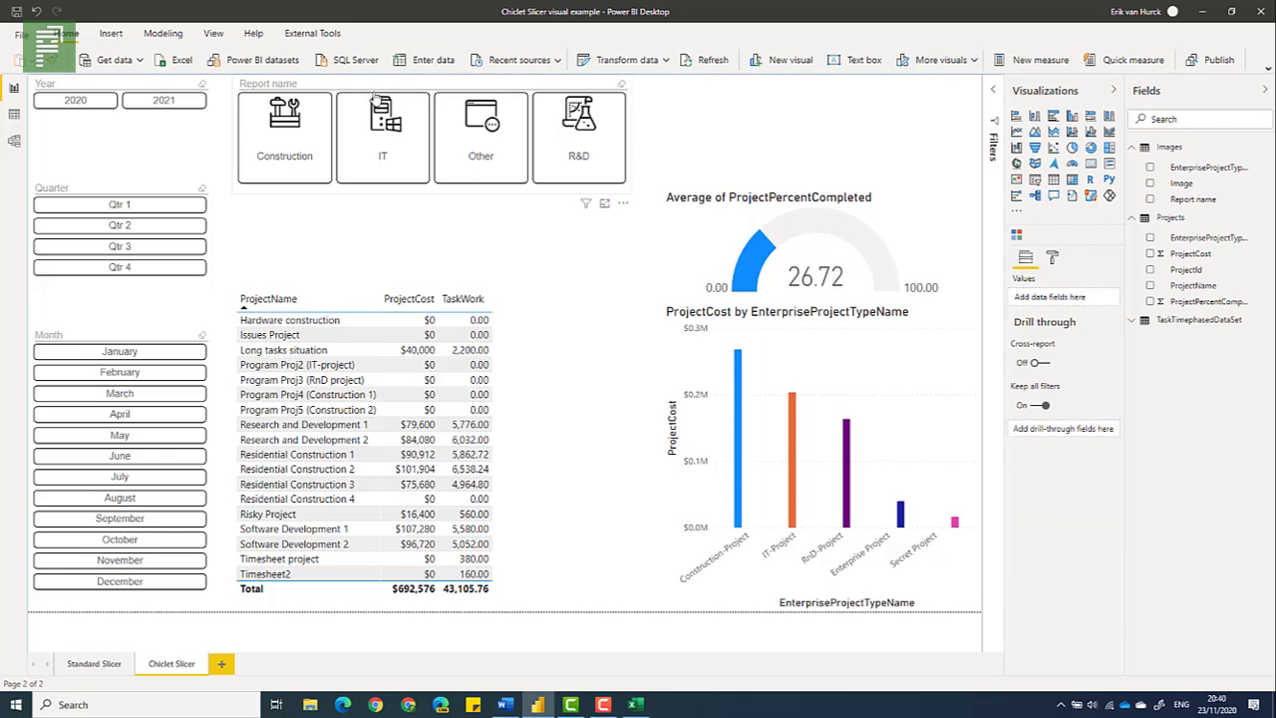
left_click(474, 146)
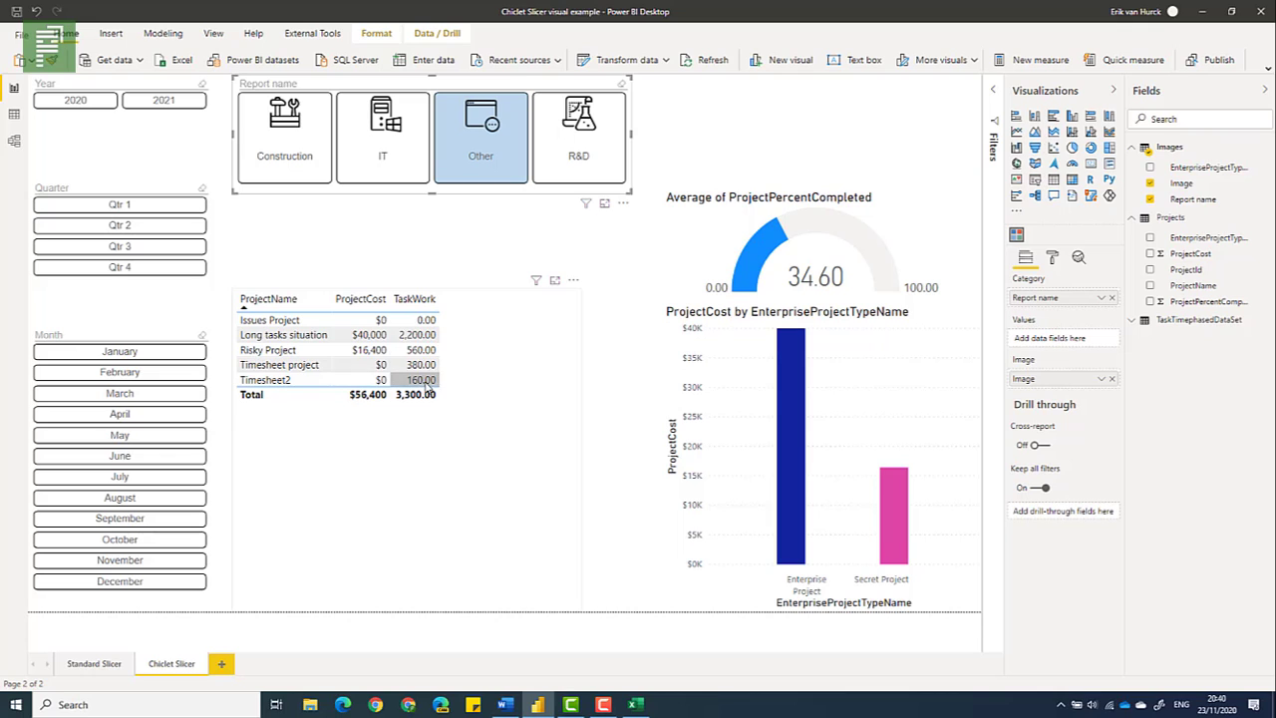
left_click(573, 108)
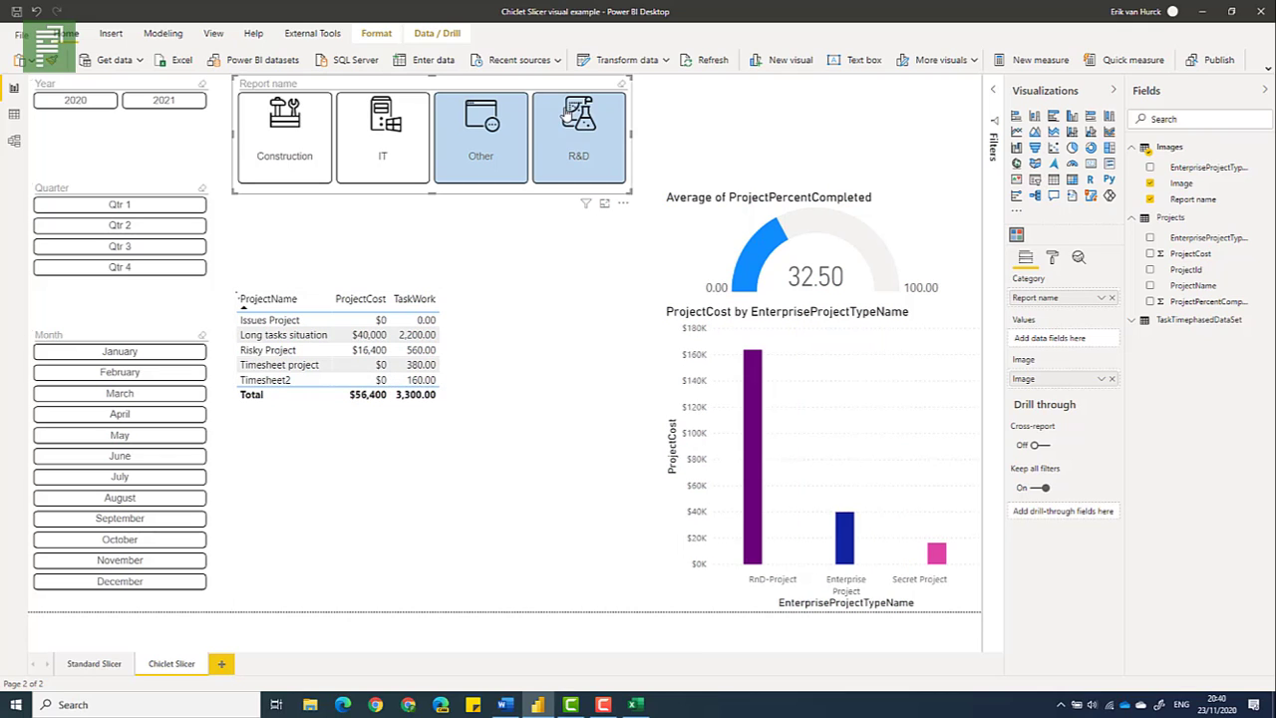
left_click(509, 144)
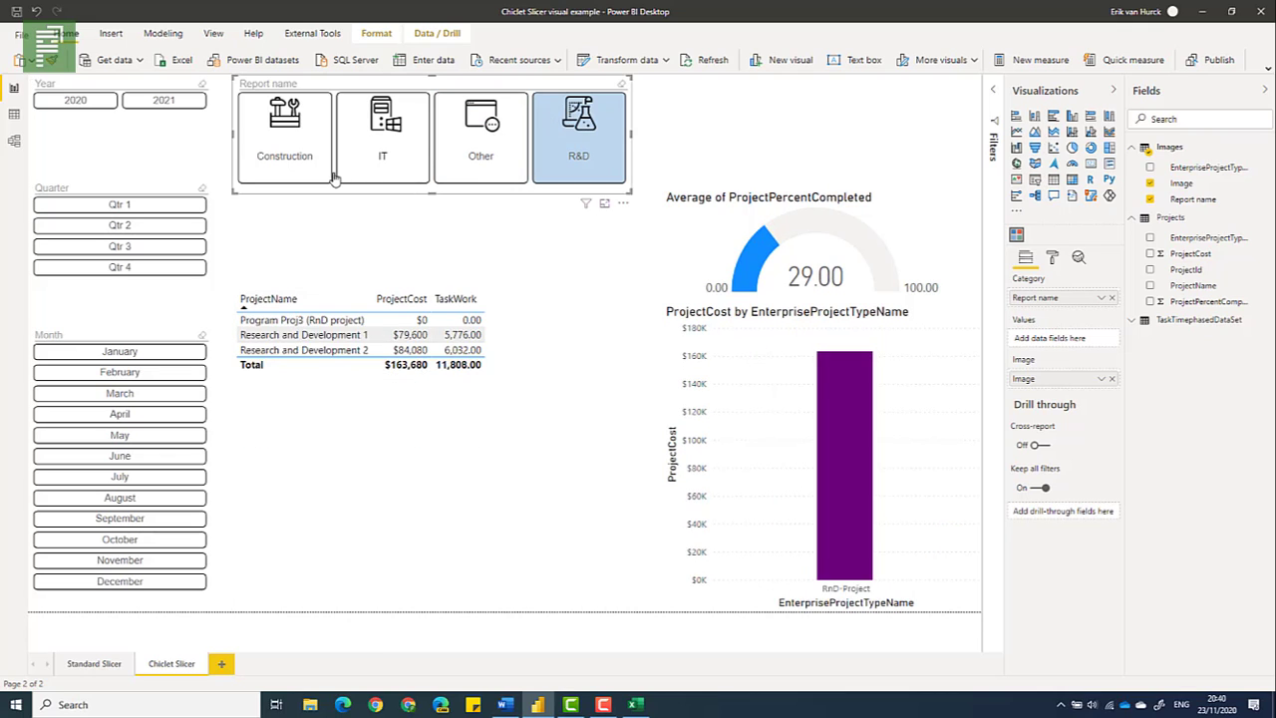
left_click(598, 161)
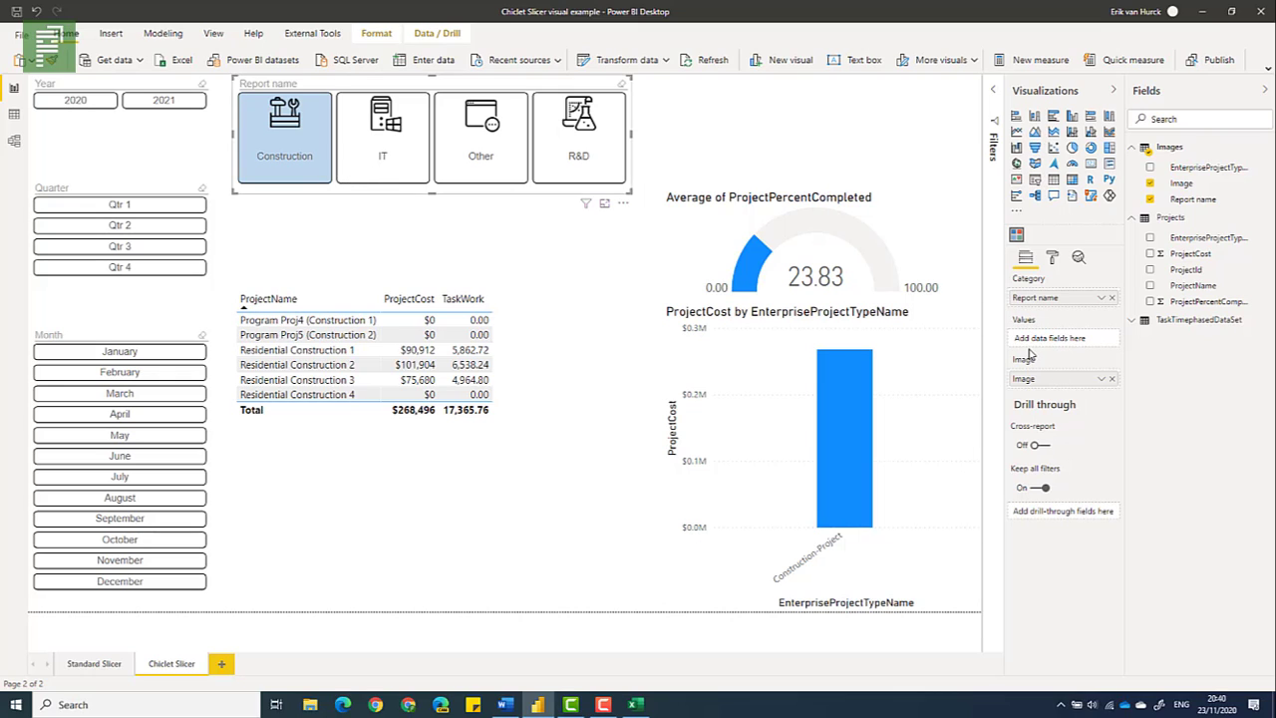
left_click(279, 165)
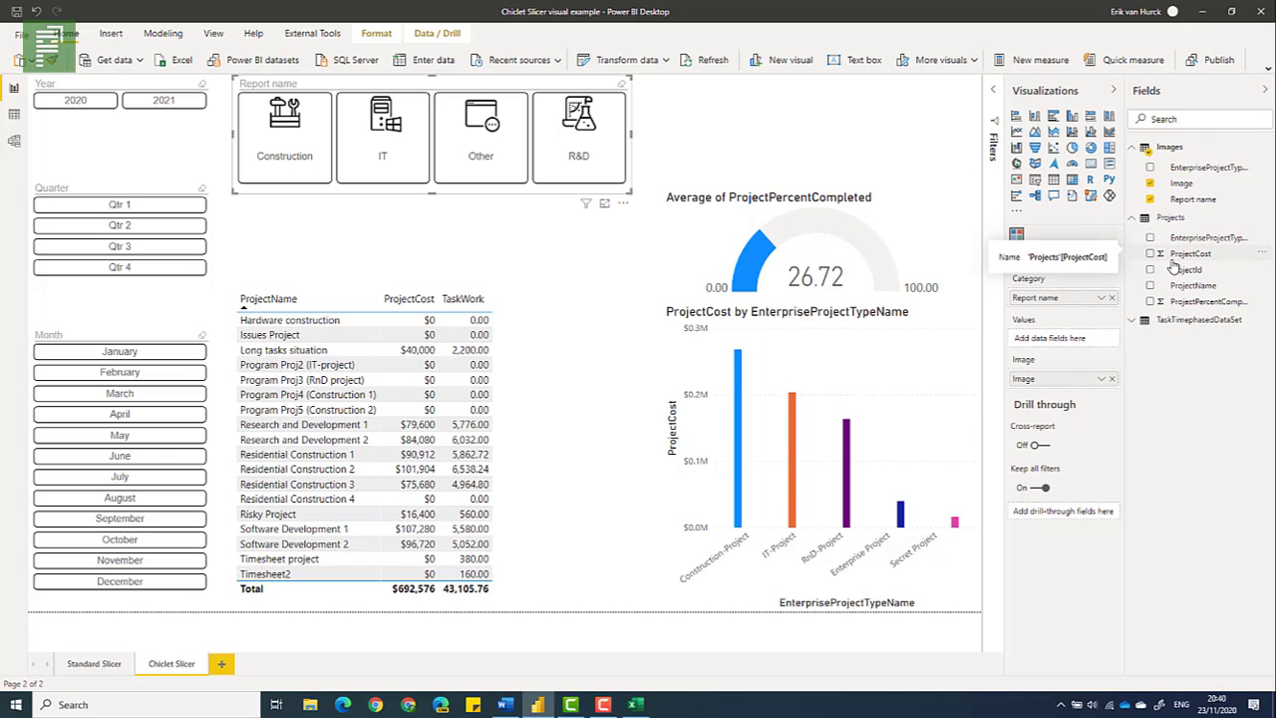
Add ProjectCost as the slicer's Values and cross-filter by the Research and Development 1 row
left_click_drag(1194, 256, 1083, 346)
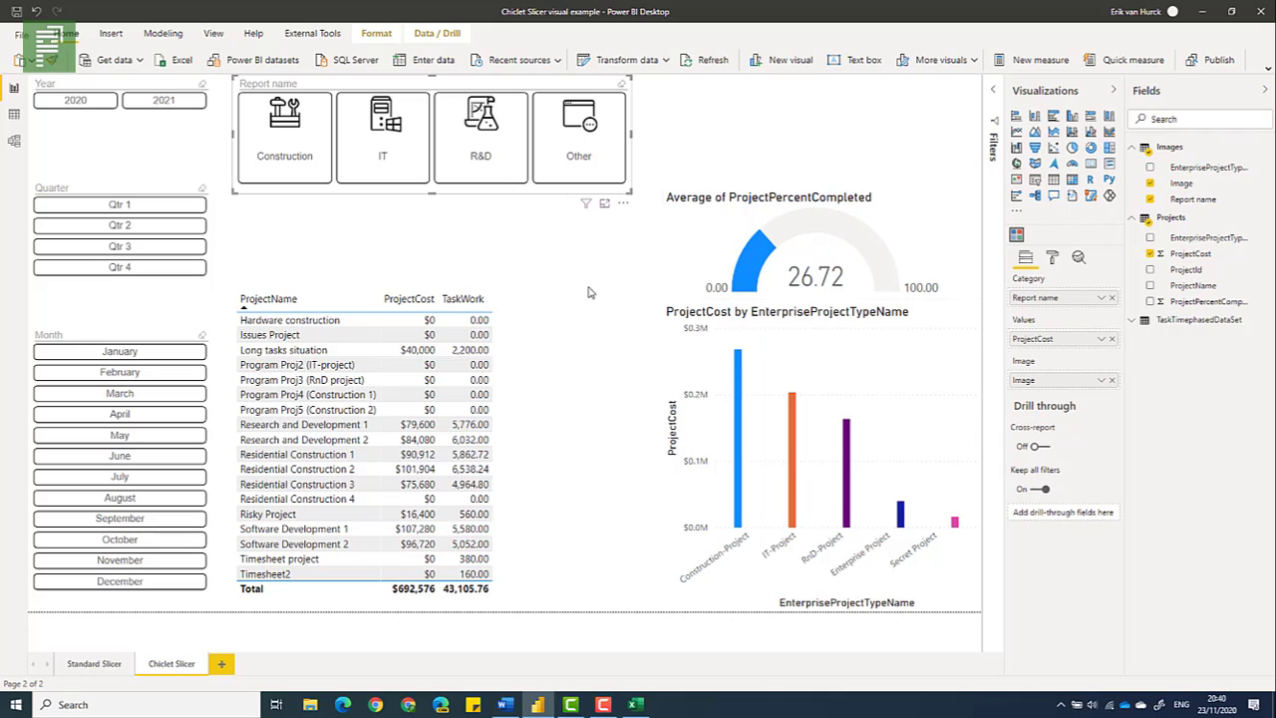
left_click(362, 431)
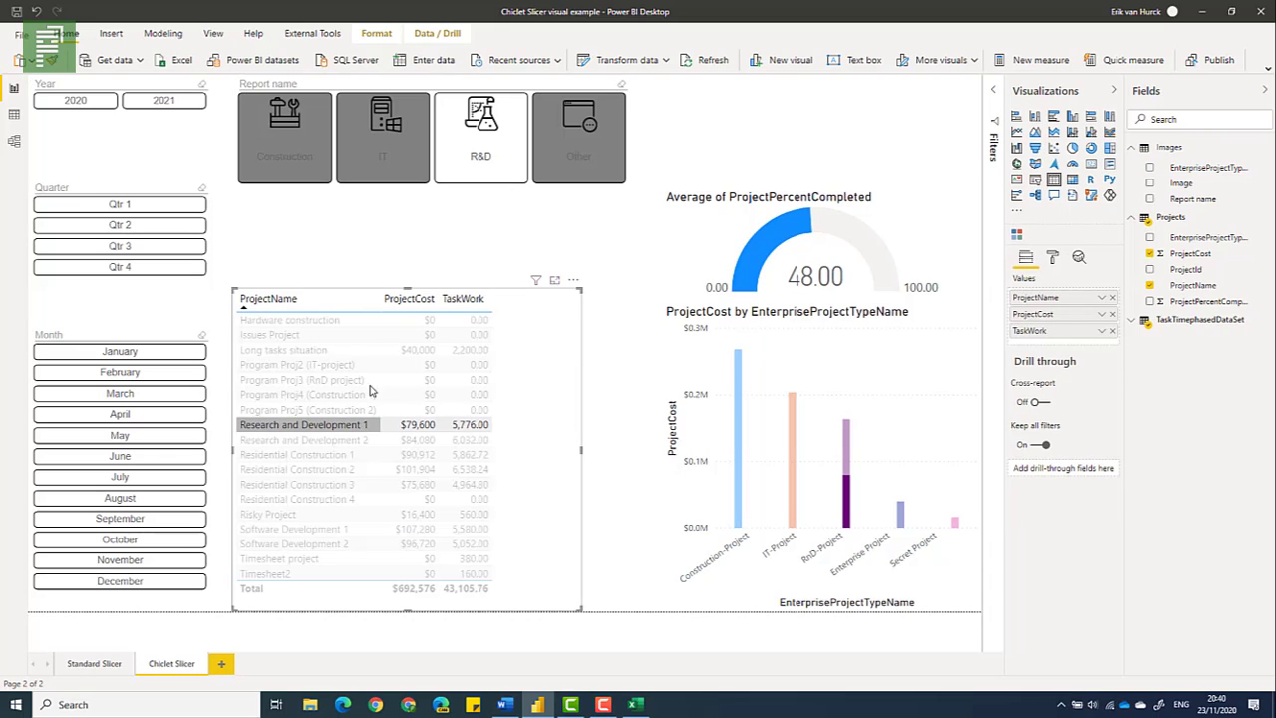
left_click(299, 155)
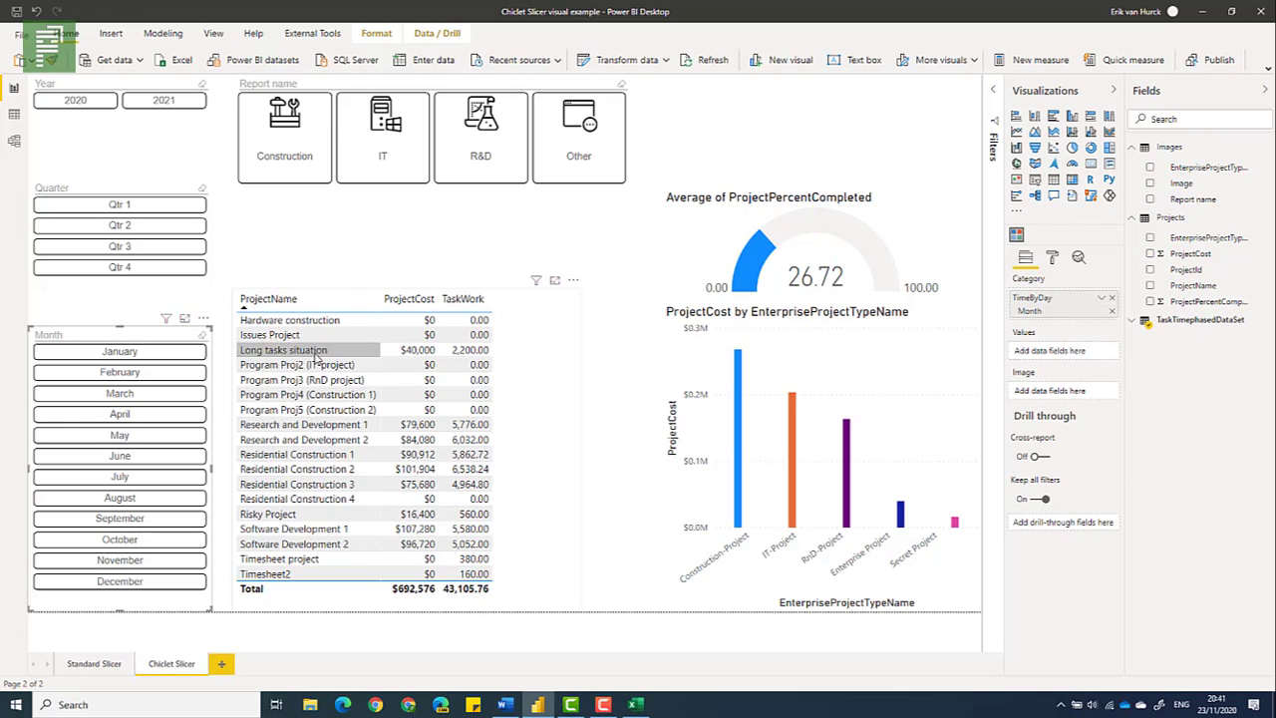
Test cross-filtering with the Long tasks situation and Residential Construction 3 rows, then clear it
left_click(289, 351)
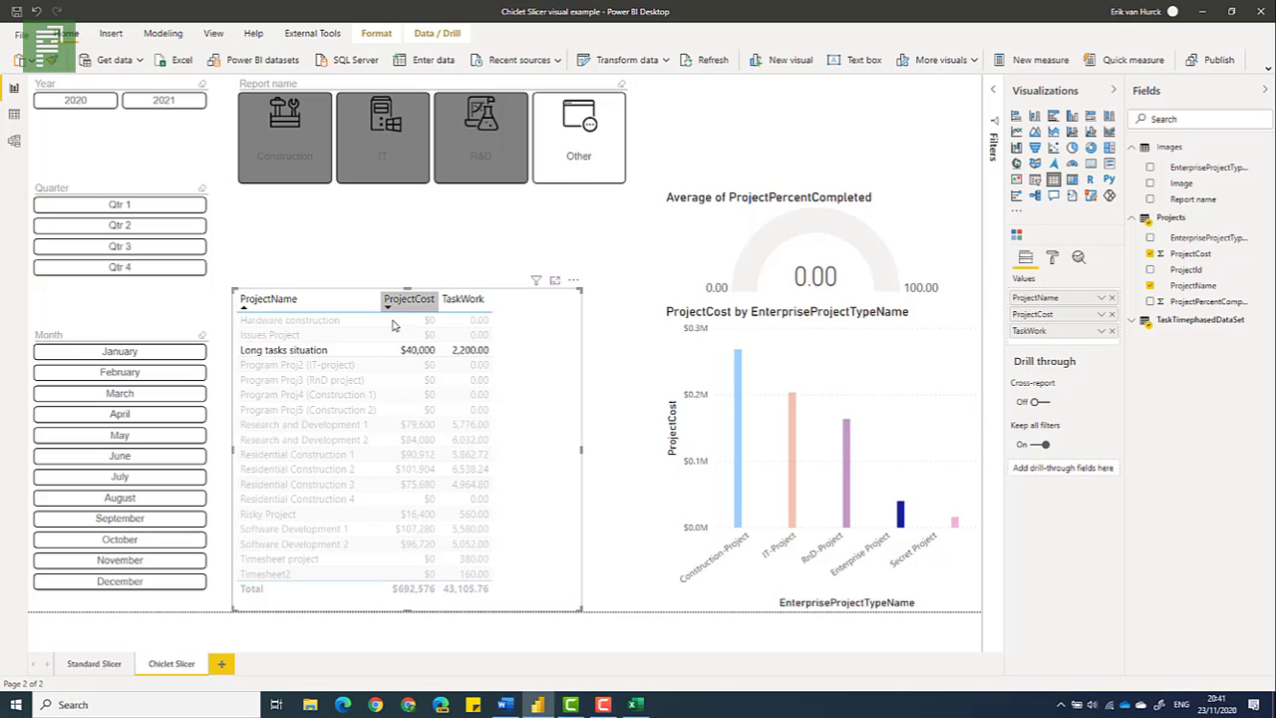
left_click(349, 353)
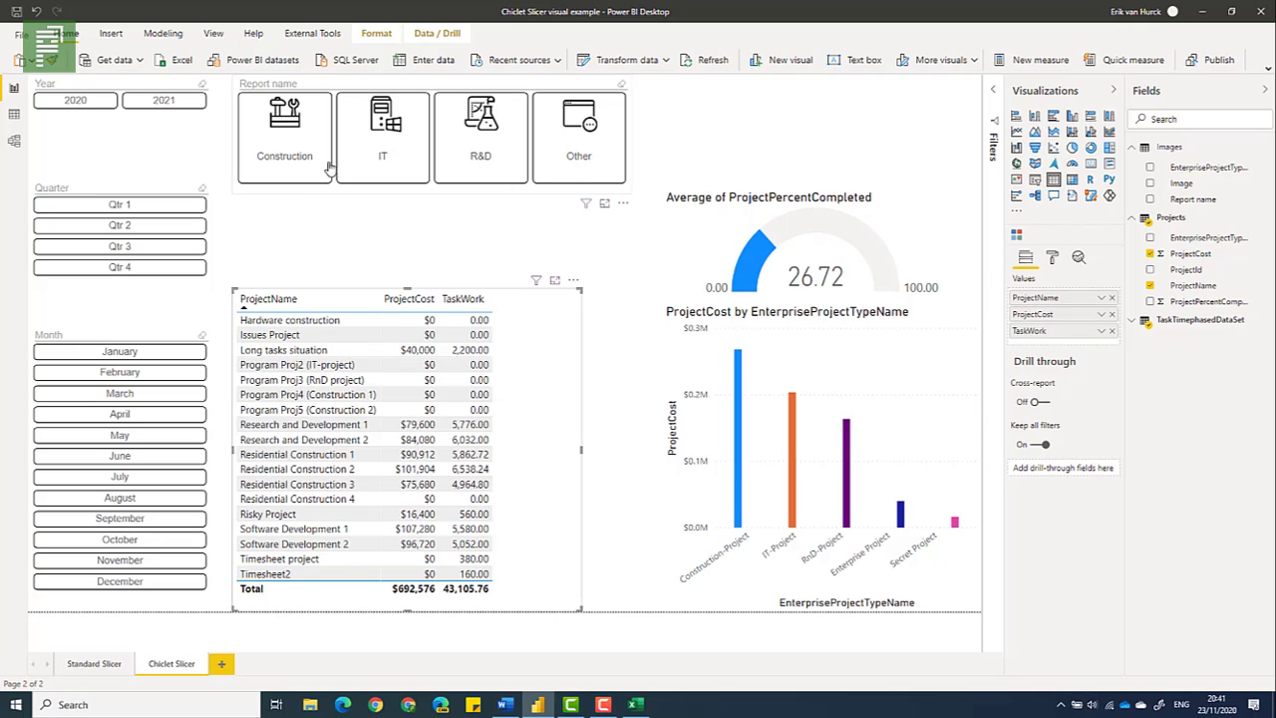
left_click(329, 484)
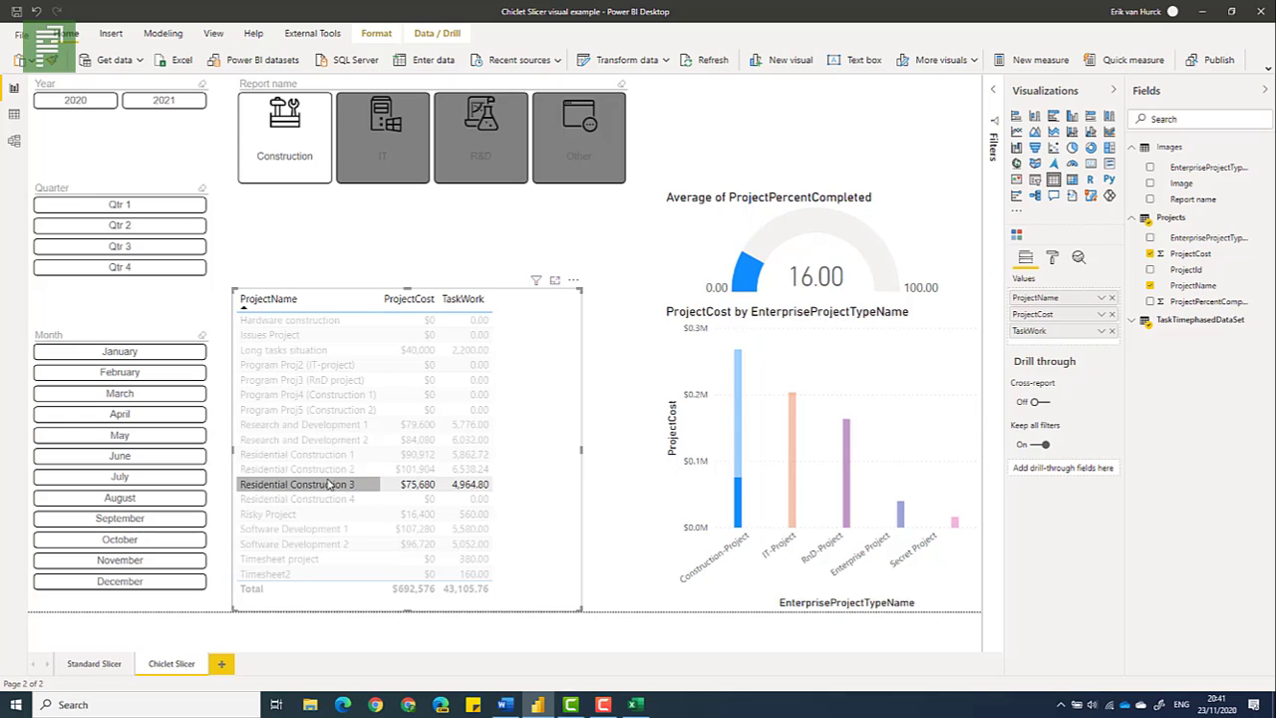
left_click(569, 156)
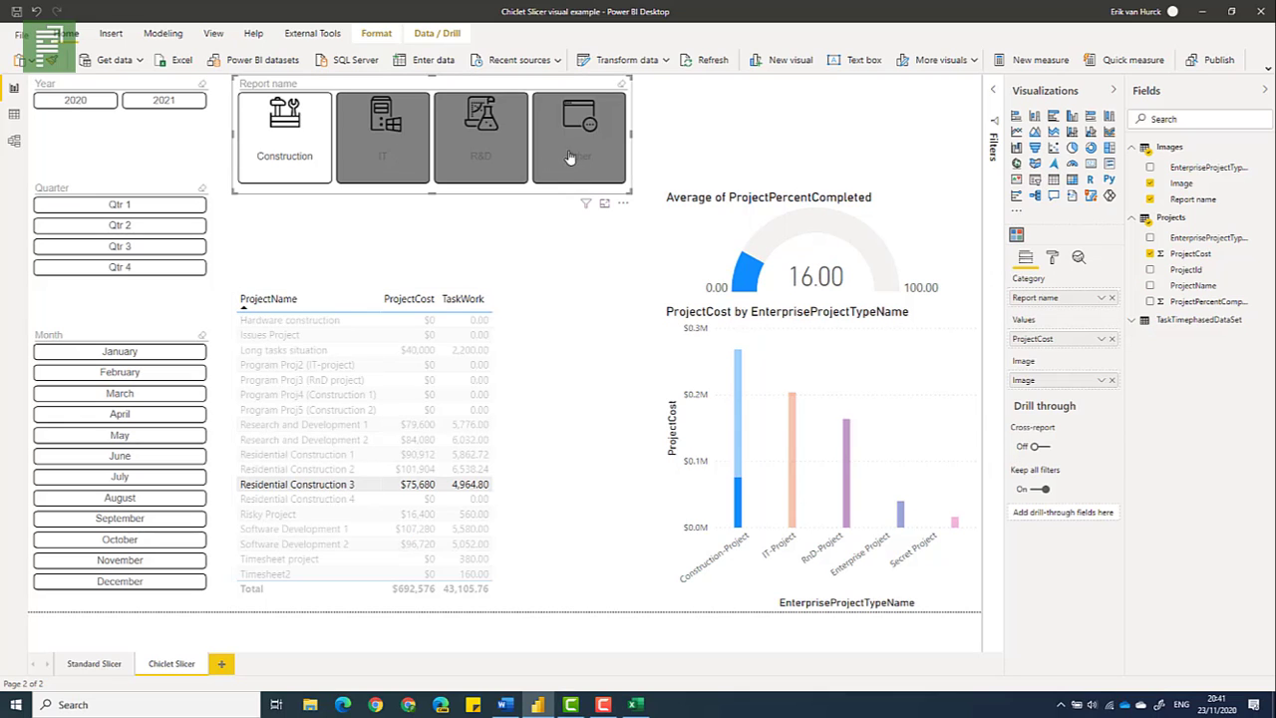
left_click(344, 484)
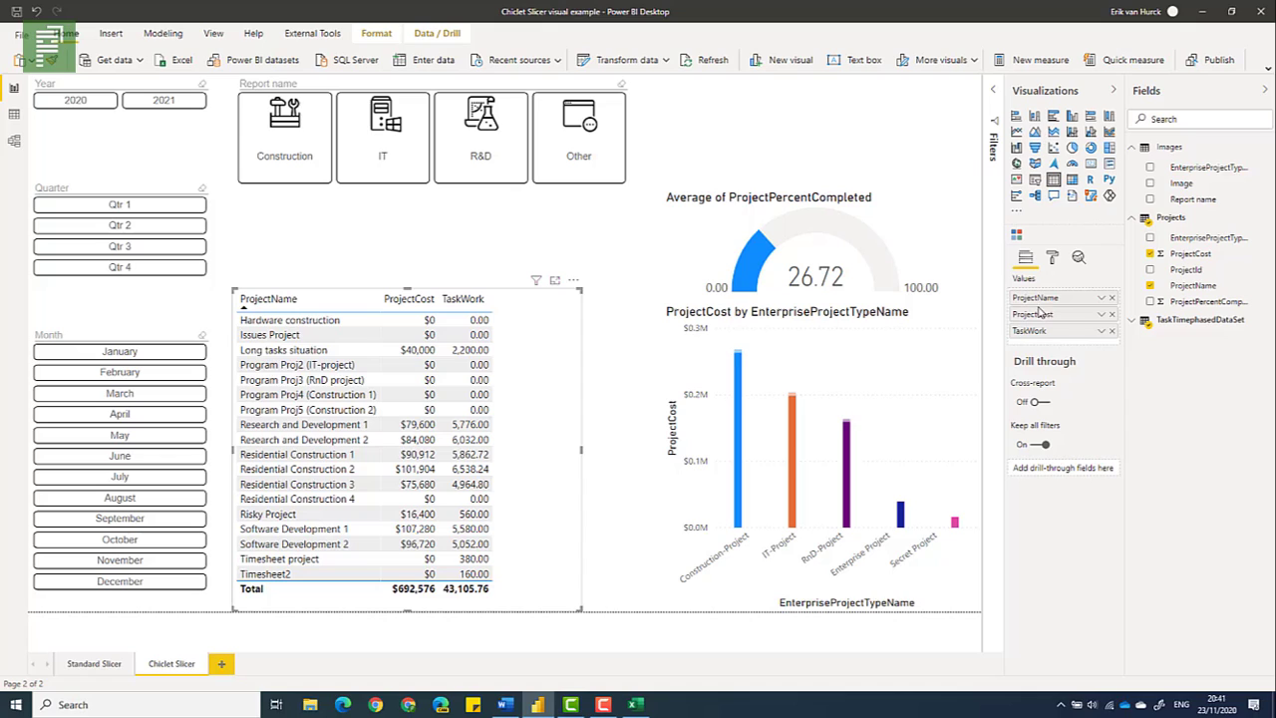
left_click(1059, 260)
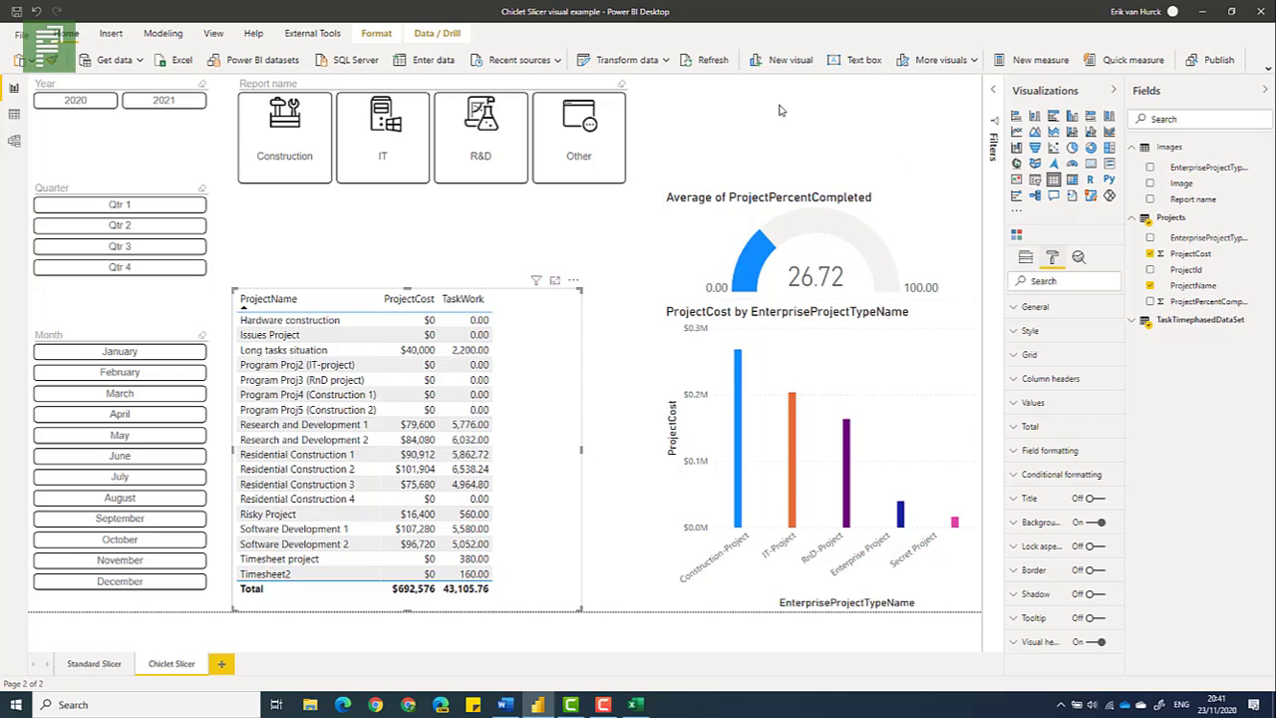
Try 1 column with Horizontal orientation on the slicer and resize it
left_click(628, 150)
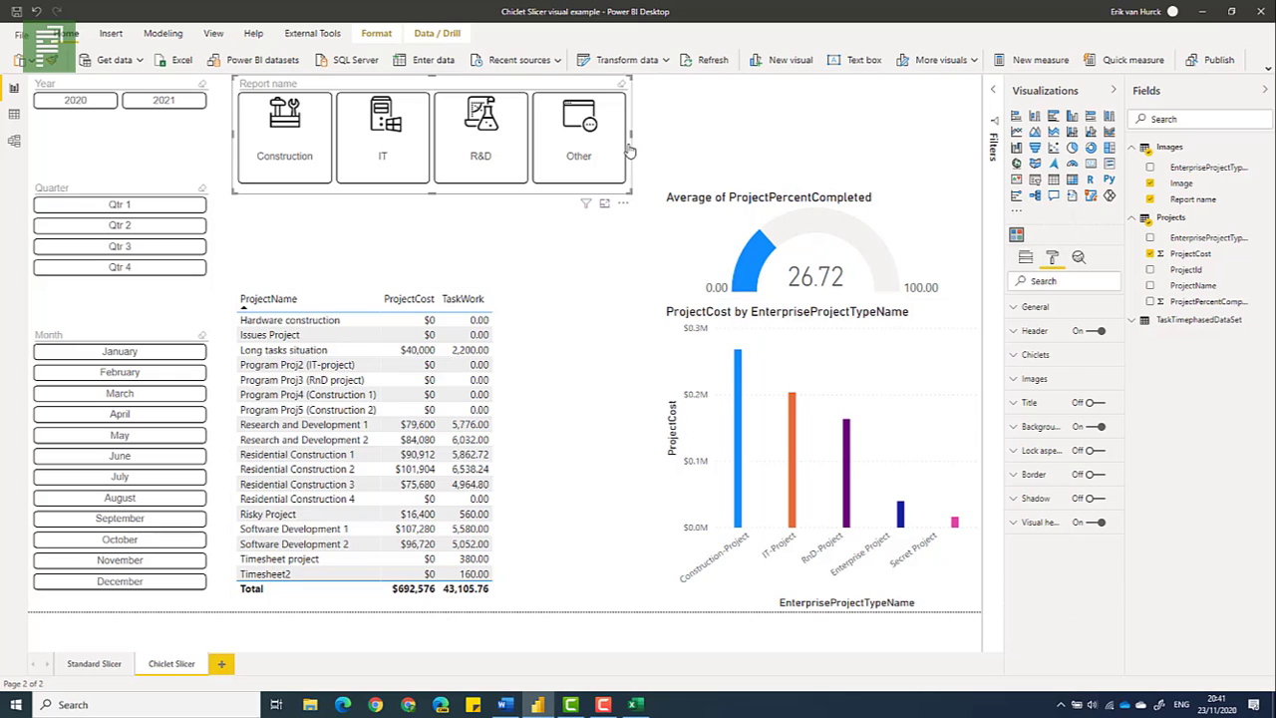
left_click(1035, 307)
left_click(1037, 389)
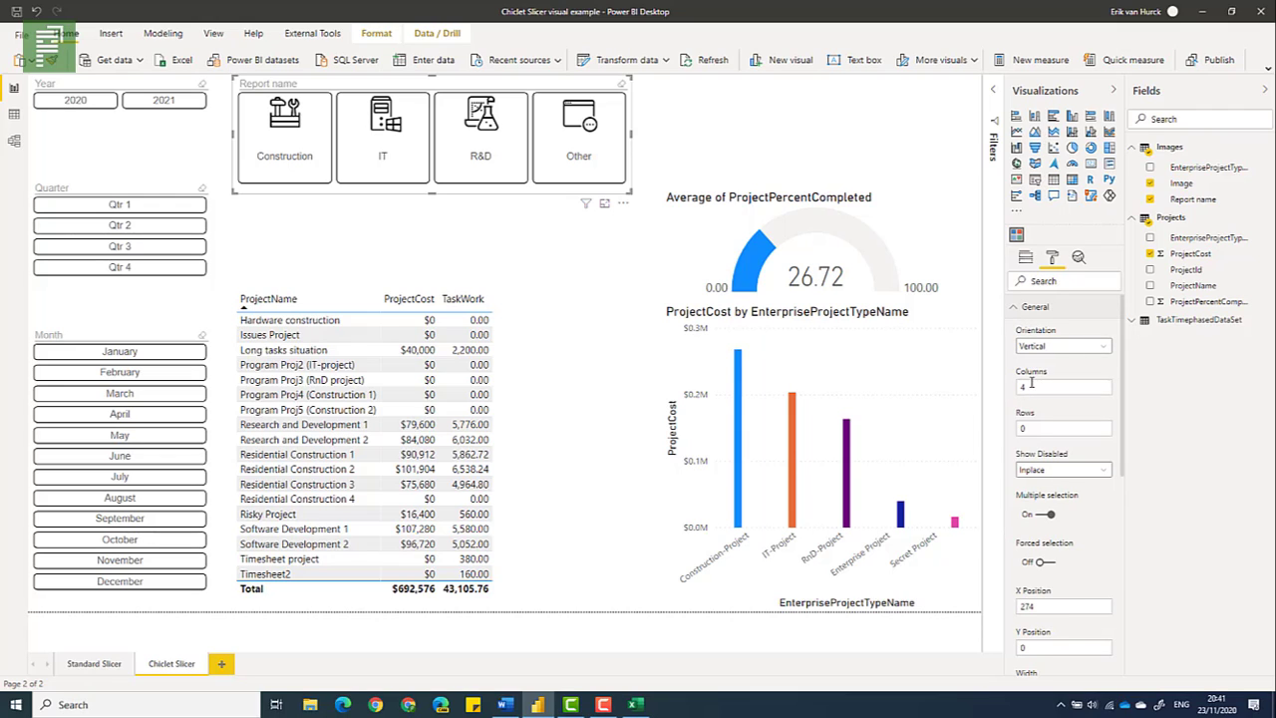
left_click(1031, 386)
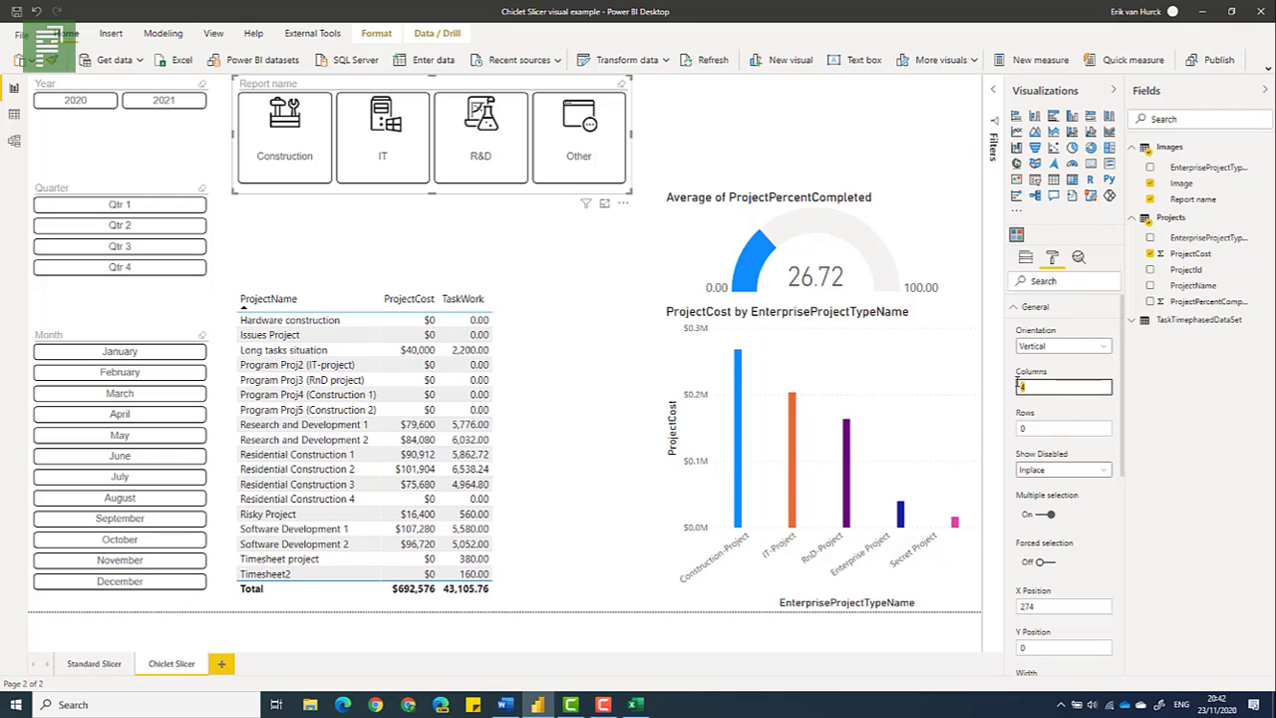
type("1")
left_click(1059, 346)
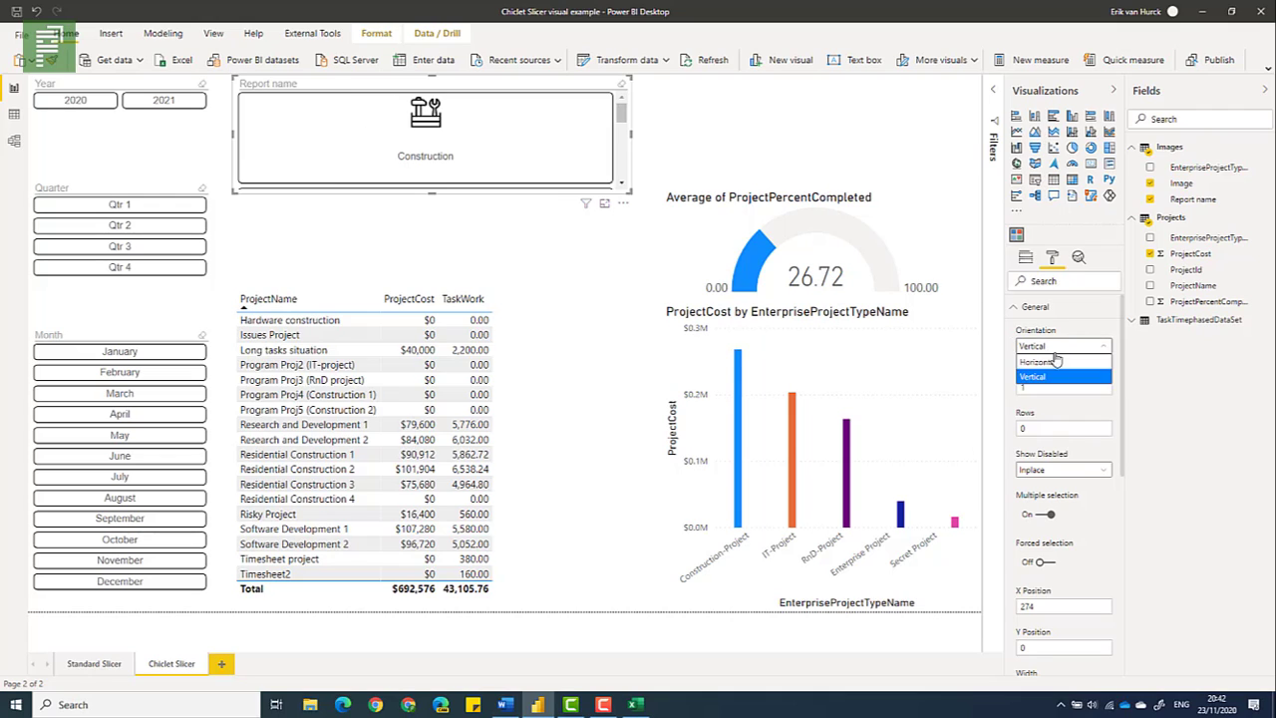
left_click(1042, 364)
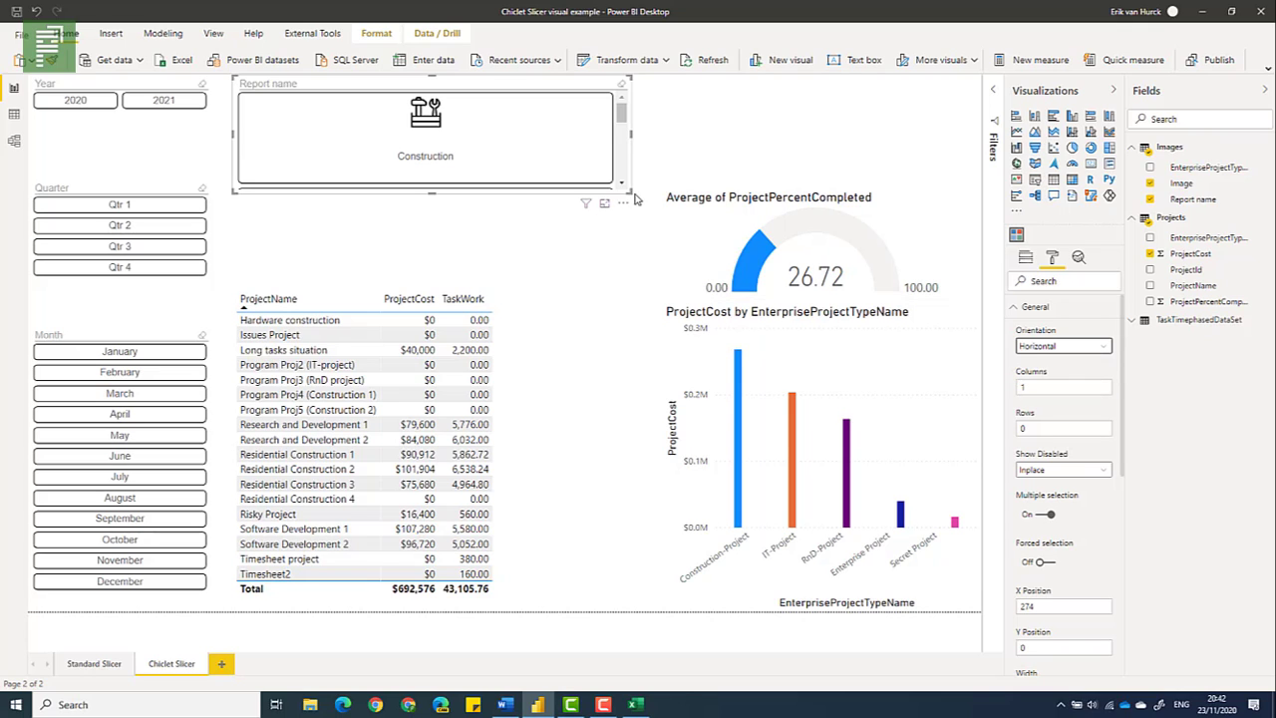
left_click_drag(626, 192, 731, 230)
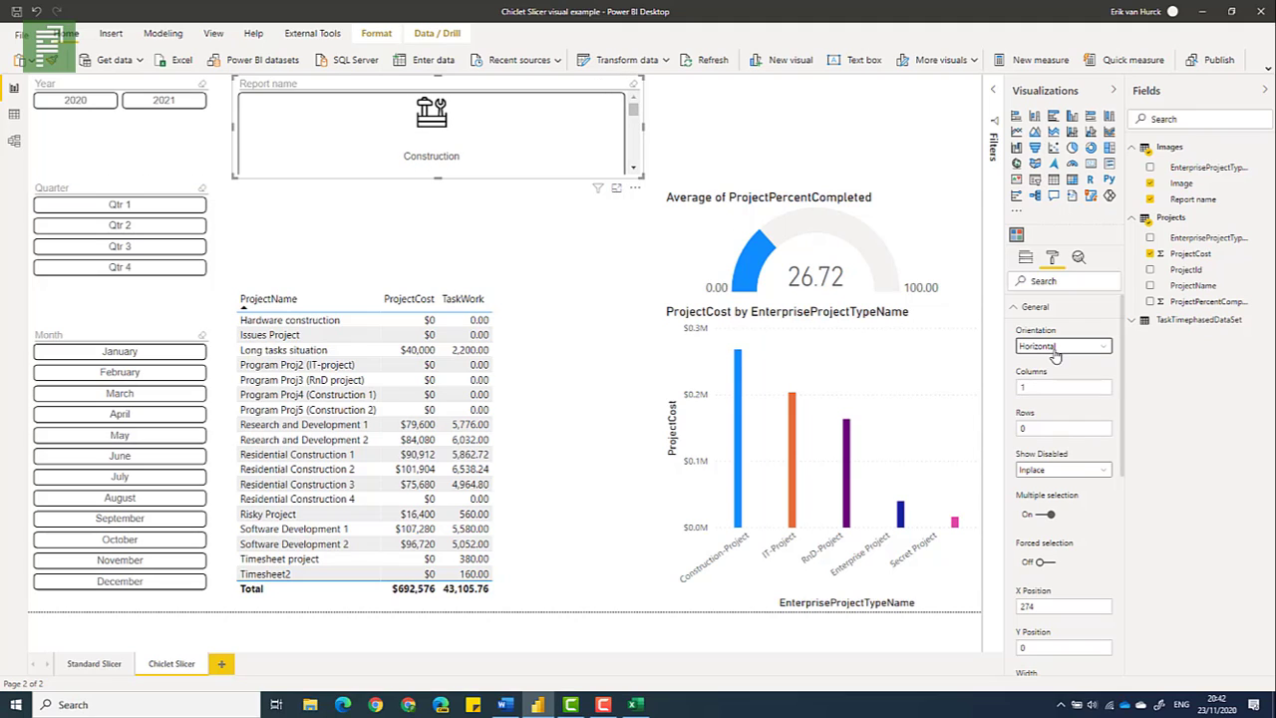
Restore Vertical orientation with 4 columns and make the slicer taller to enlarge the tiles
left_click(1052, 347)
left_click(1044, 376)
left_click(1045, 347)
left_click(1042, 380)
left_click(1047, 387)
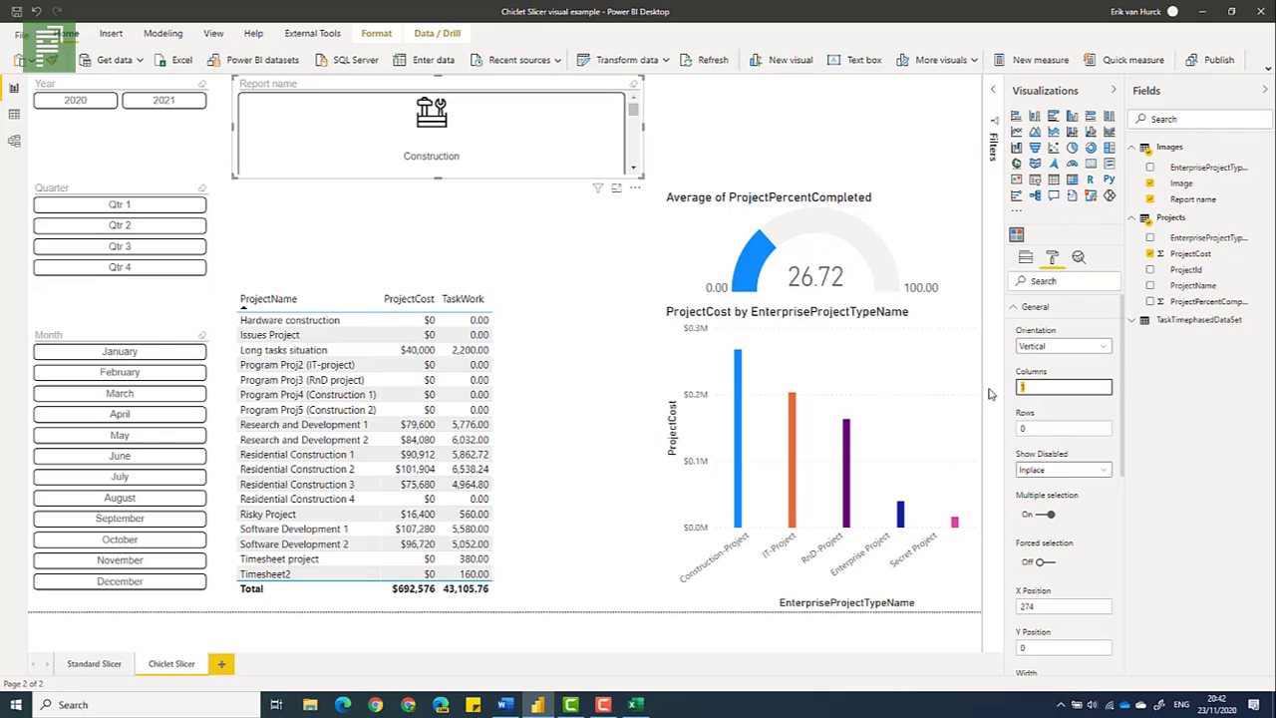
type("4")
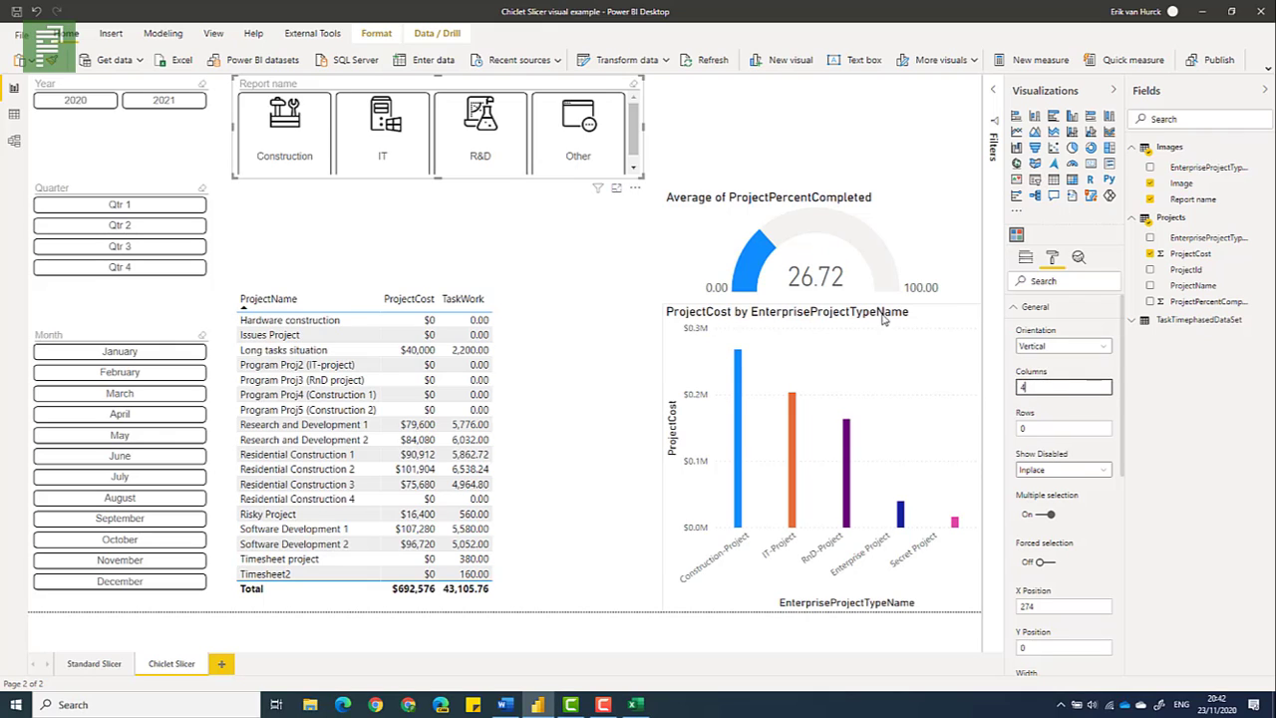
left_click_drag(438, 178, 442, 200)
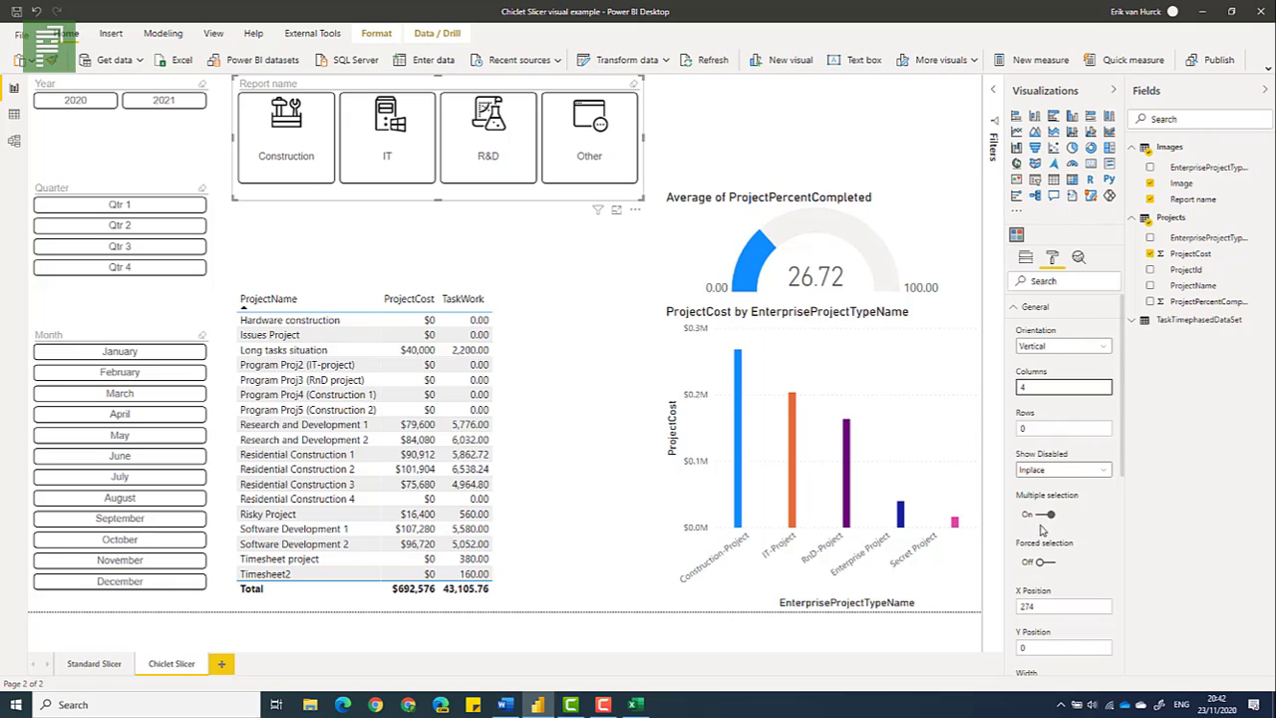
Turn on forced selection on the project-type slicer and test it by switching between IT and R&D
scroll(1034, 564, "down", 1)
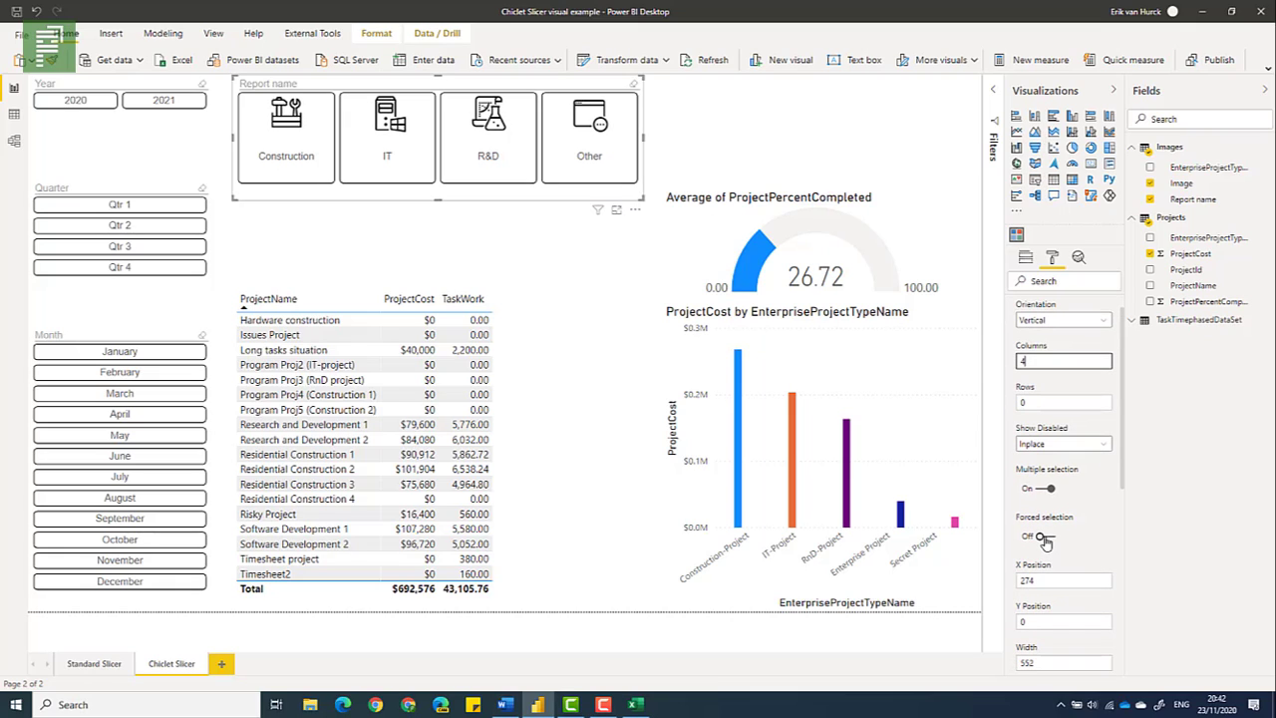
left_click(1041, 539)
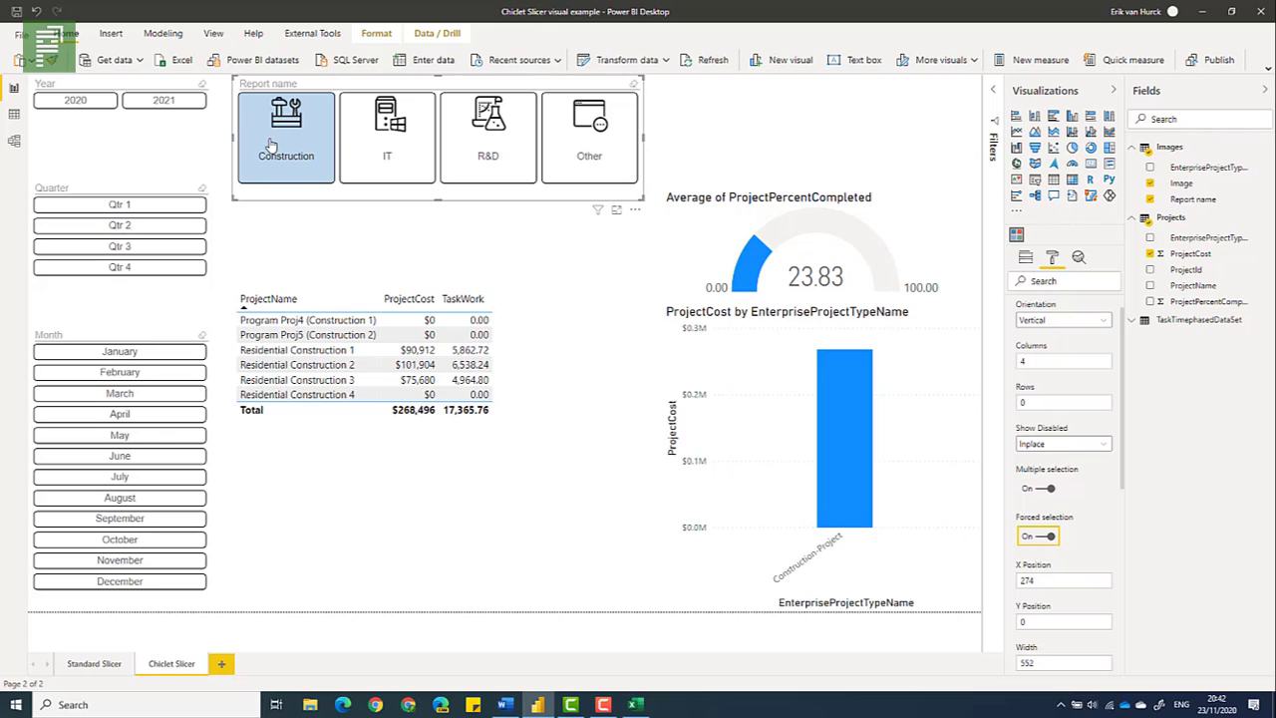
left_click(354, 147)
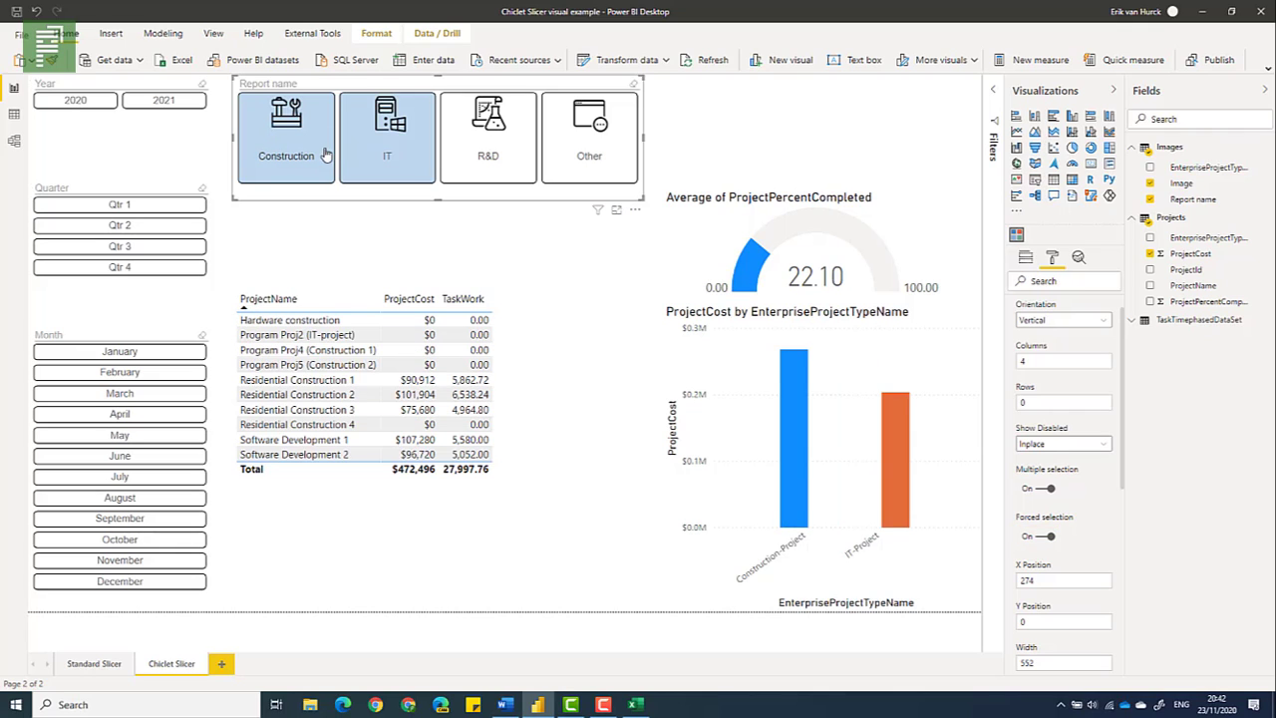
left_click(326, 155)
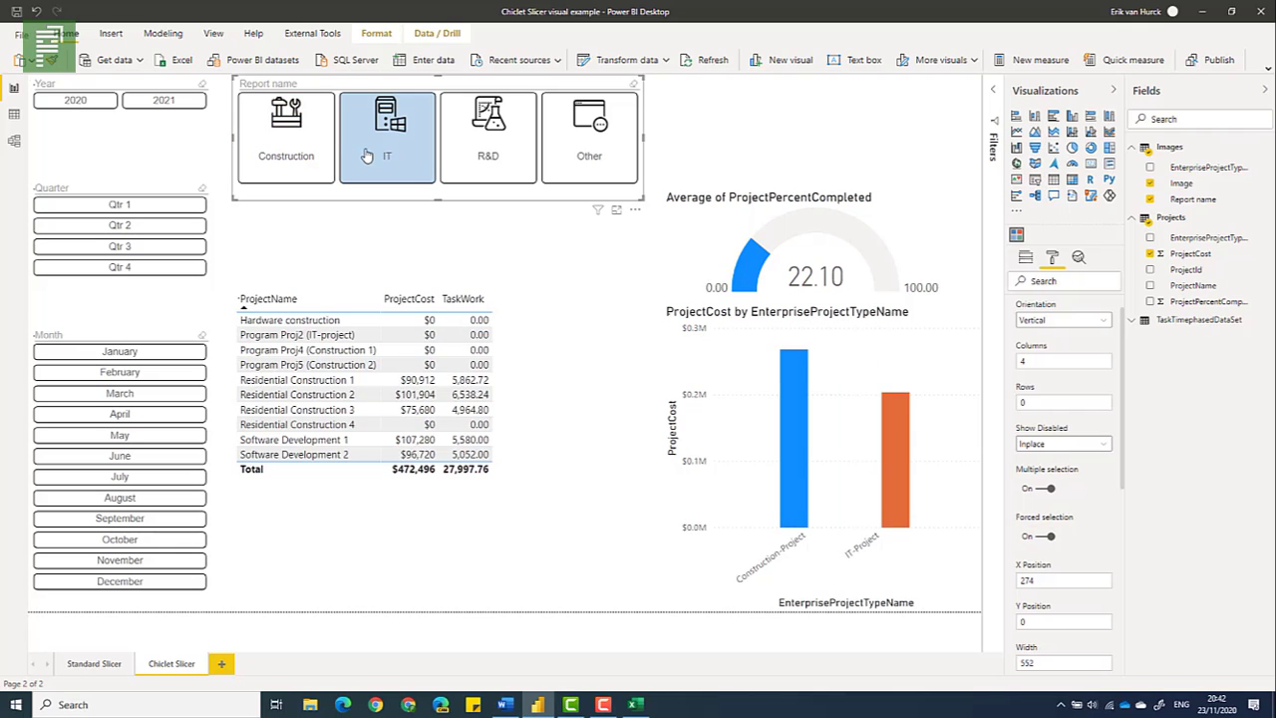
left_click(490, 150)
left_click(398, 155)
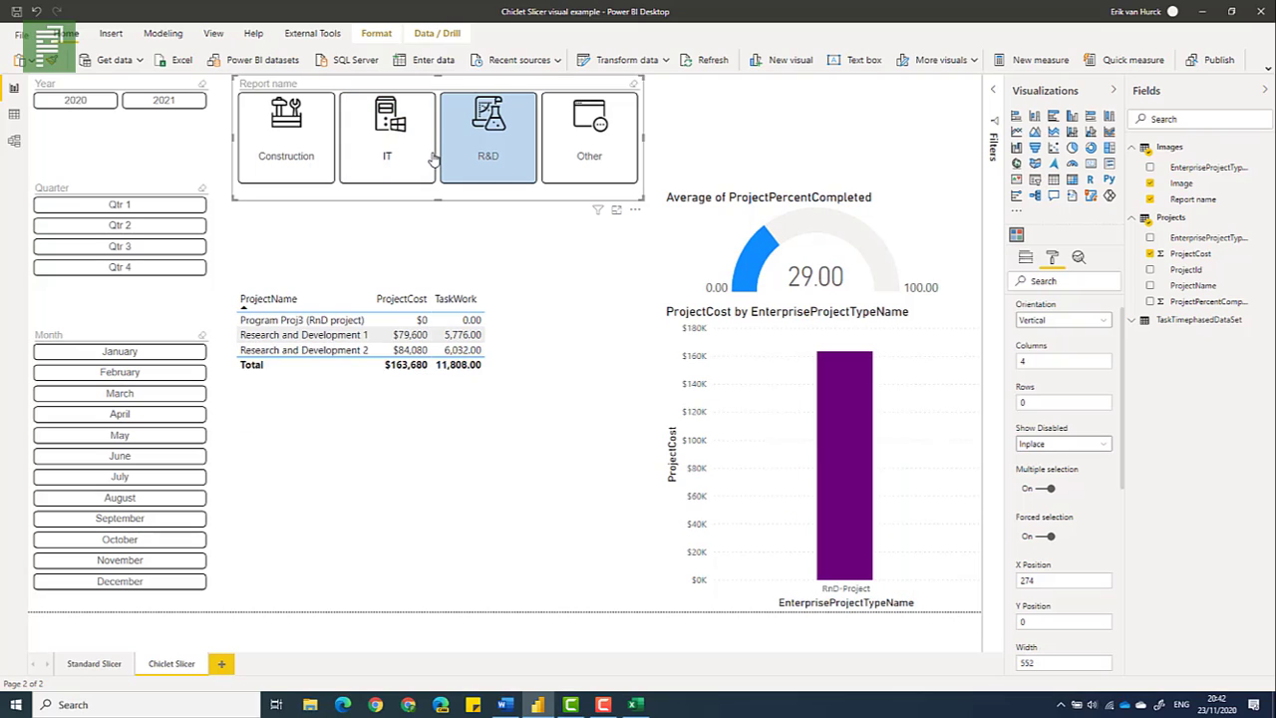
Reselect Construction, switch forced selection off, and deselect Construction so all projects show
left_click(299, 159)
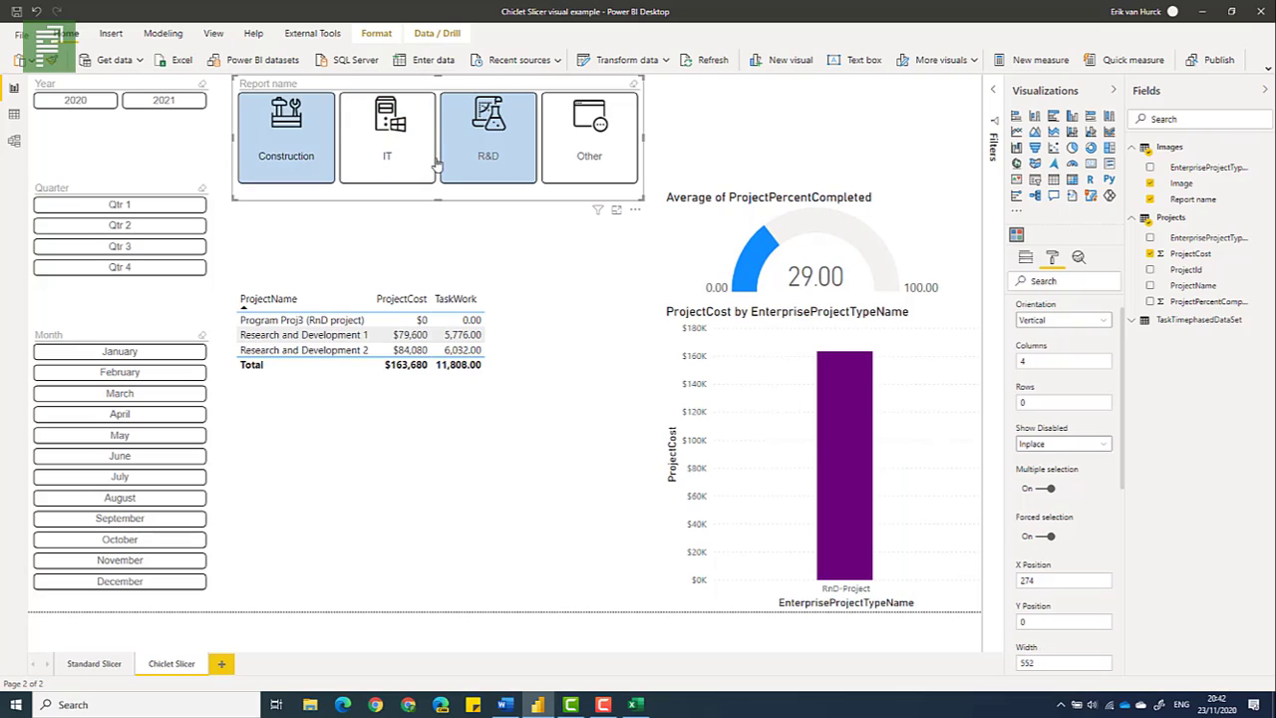
left_click(454, 165)
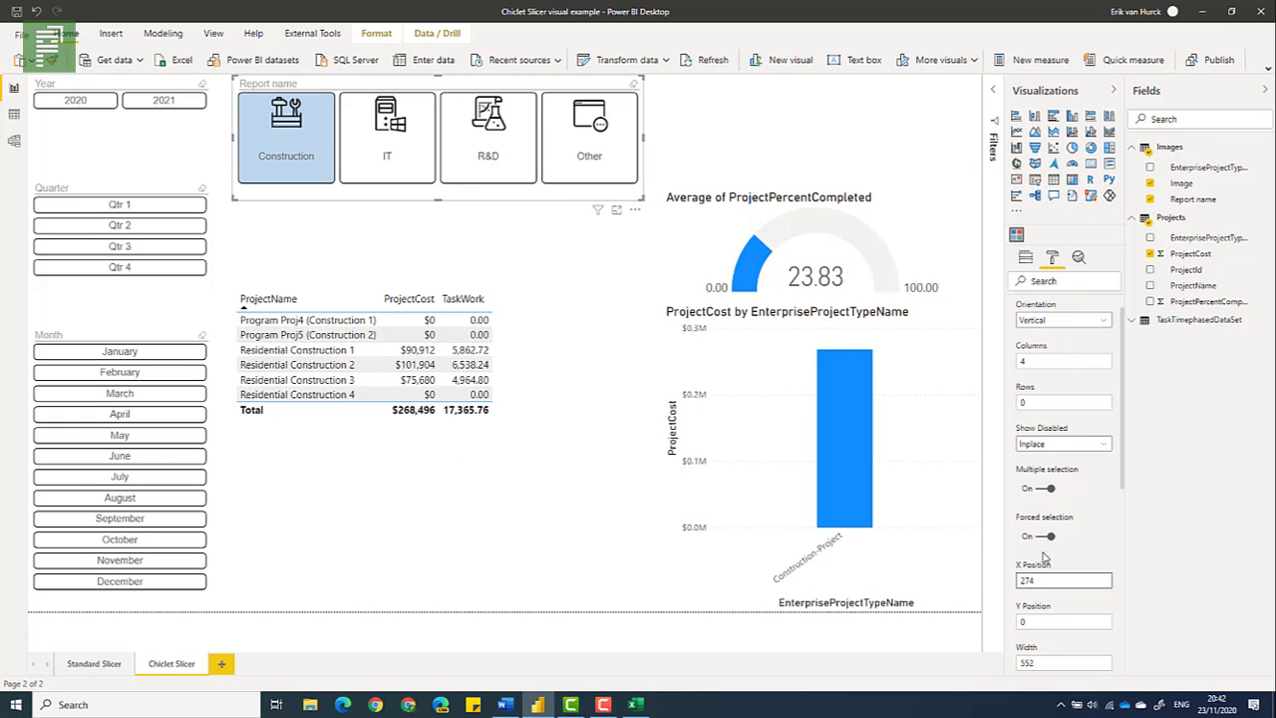
left_click(1041, 538)
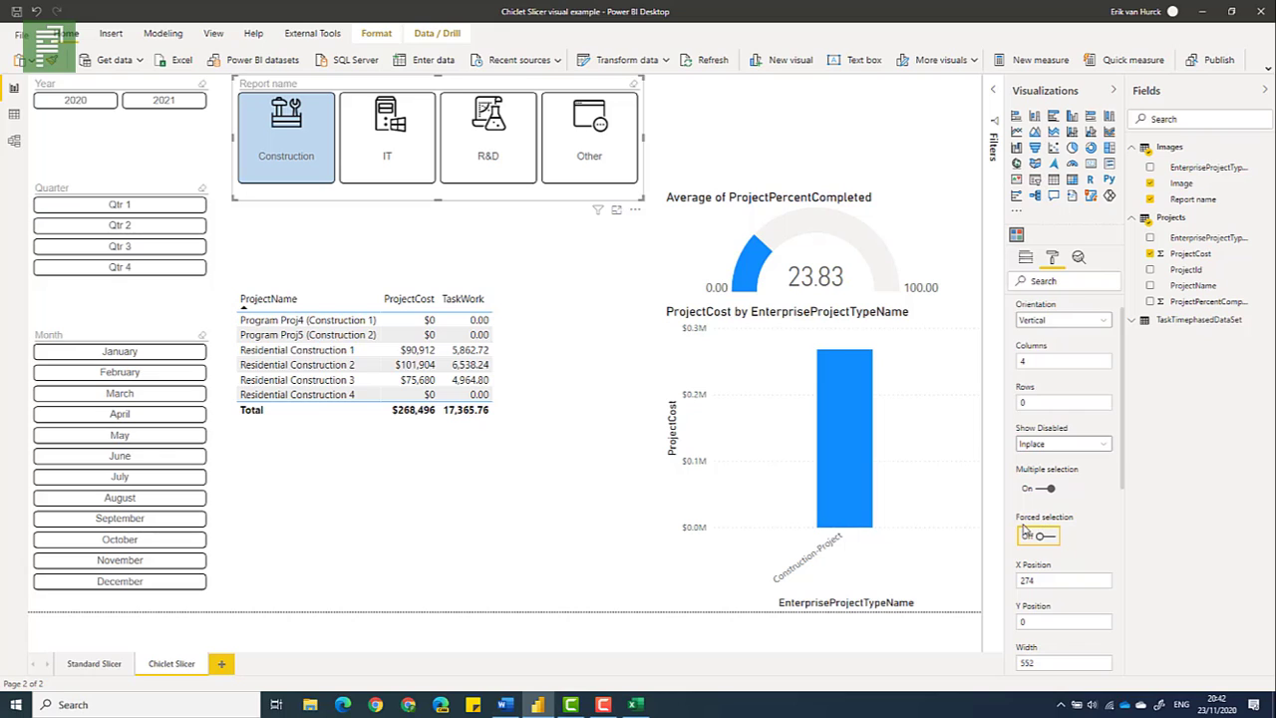
left_click(317, 153)
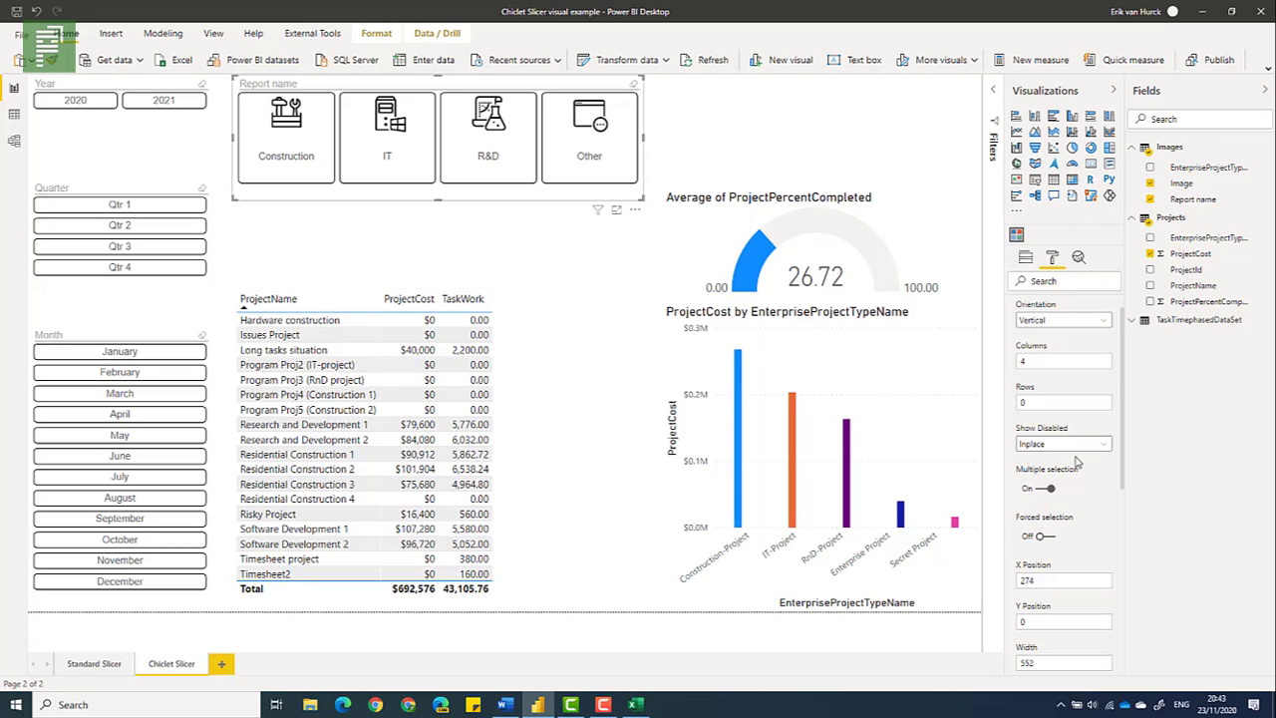
Turn the image slicer's Report name header off
scroll(1077, 461, "down", 7)
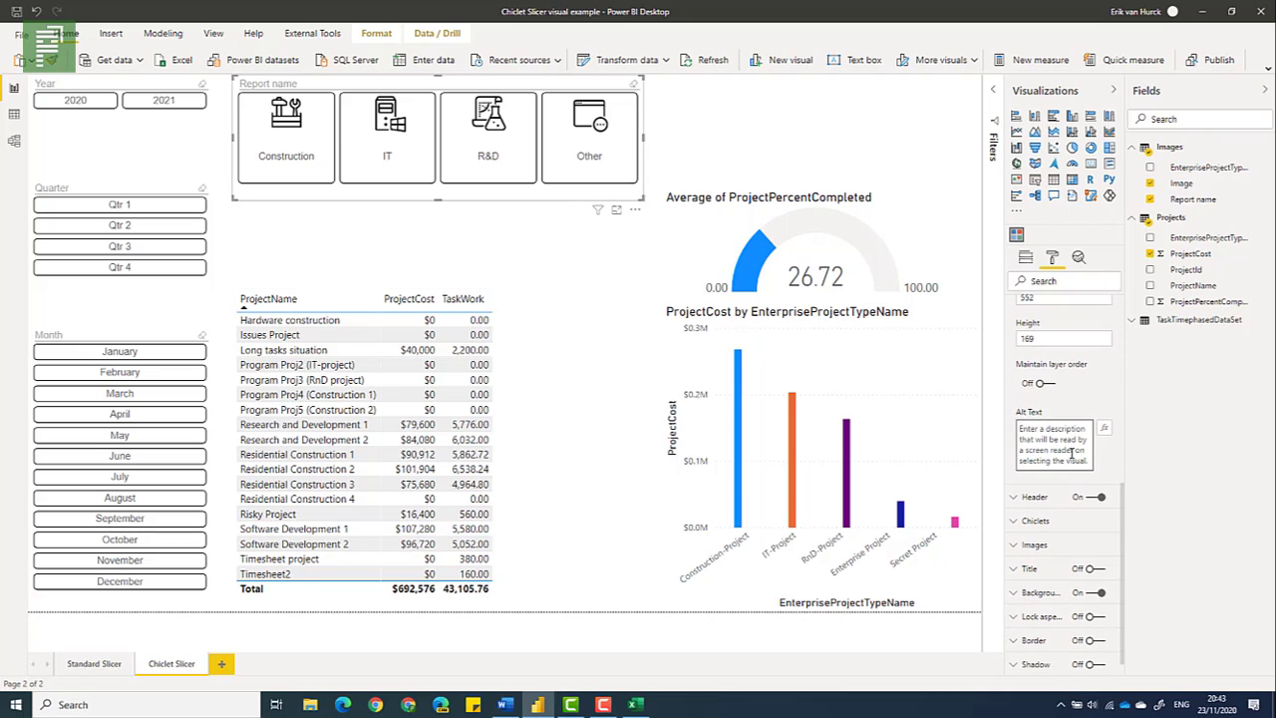
scroll(1072, 454, "down", 1)
left_click(1090, 474)
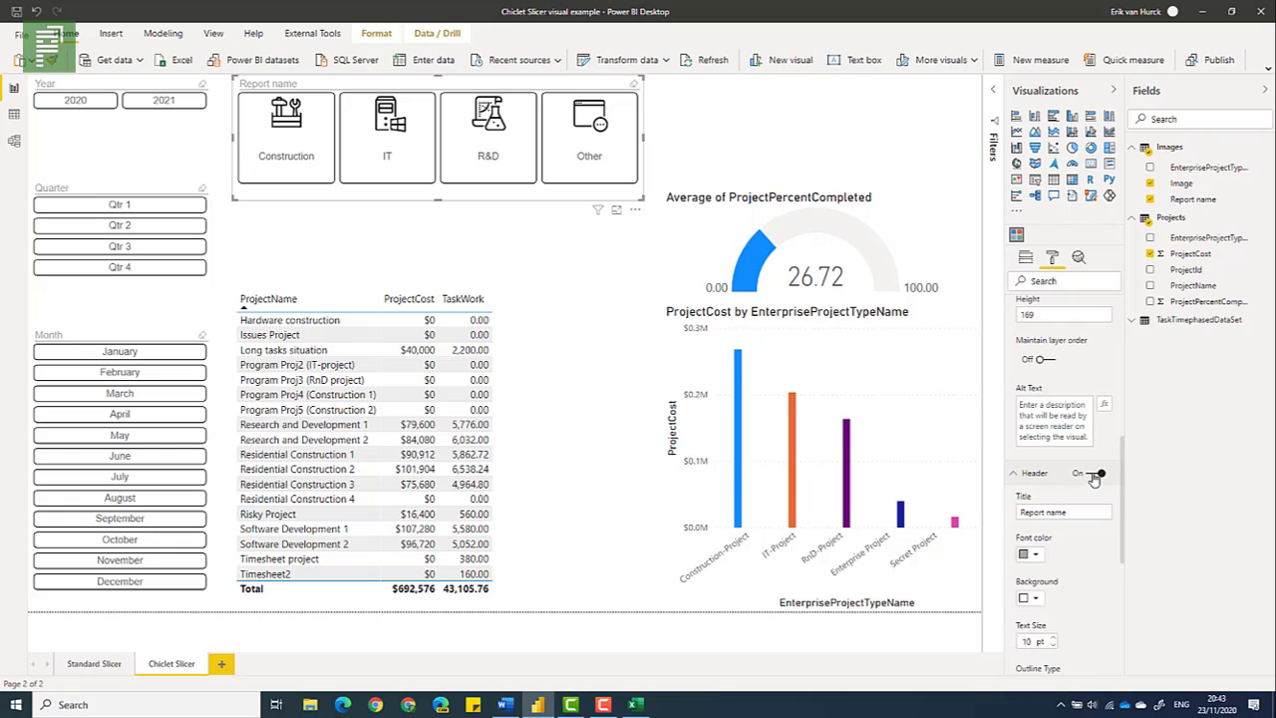
left_click(1094, 475)
left_click(1093, 475)
left_click(1093, 474)
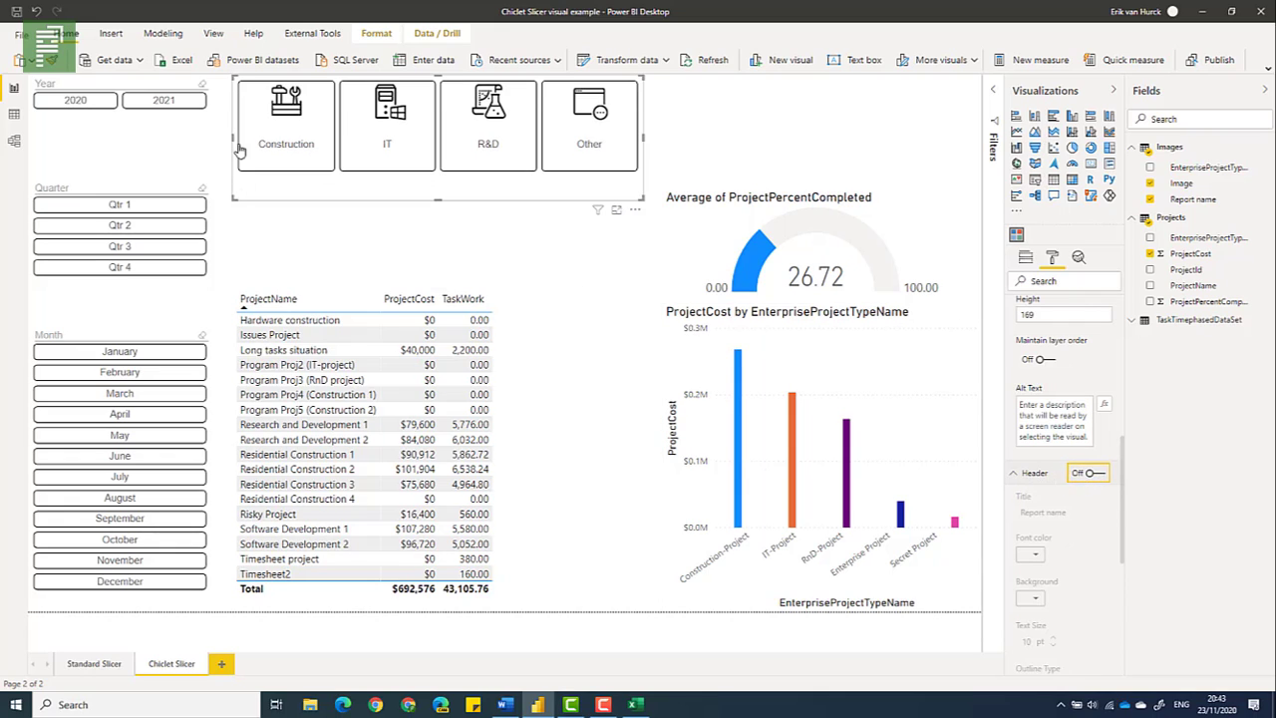
left_click(1013, 476)
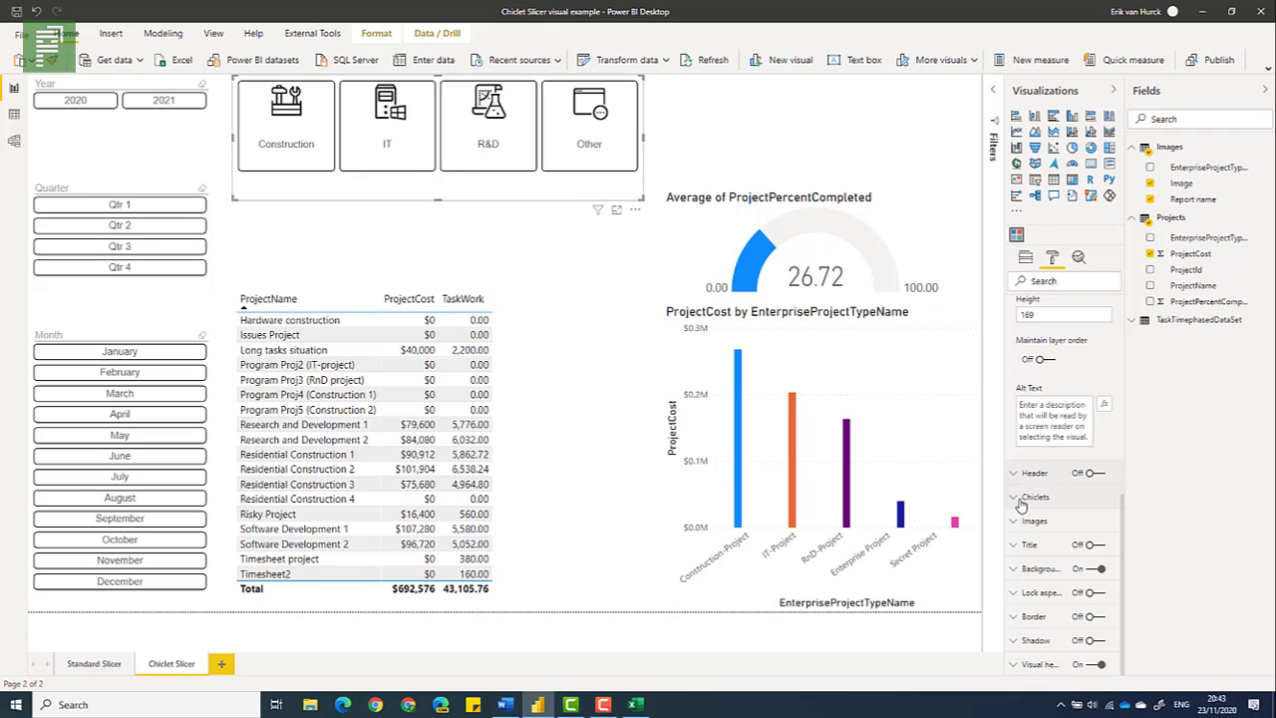
Set the chiclet tile text size to 10 pt
left_click(1019, 499)
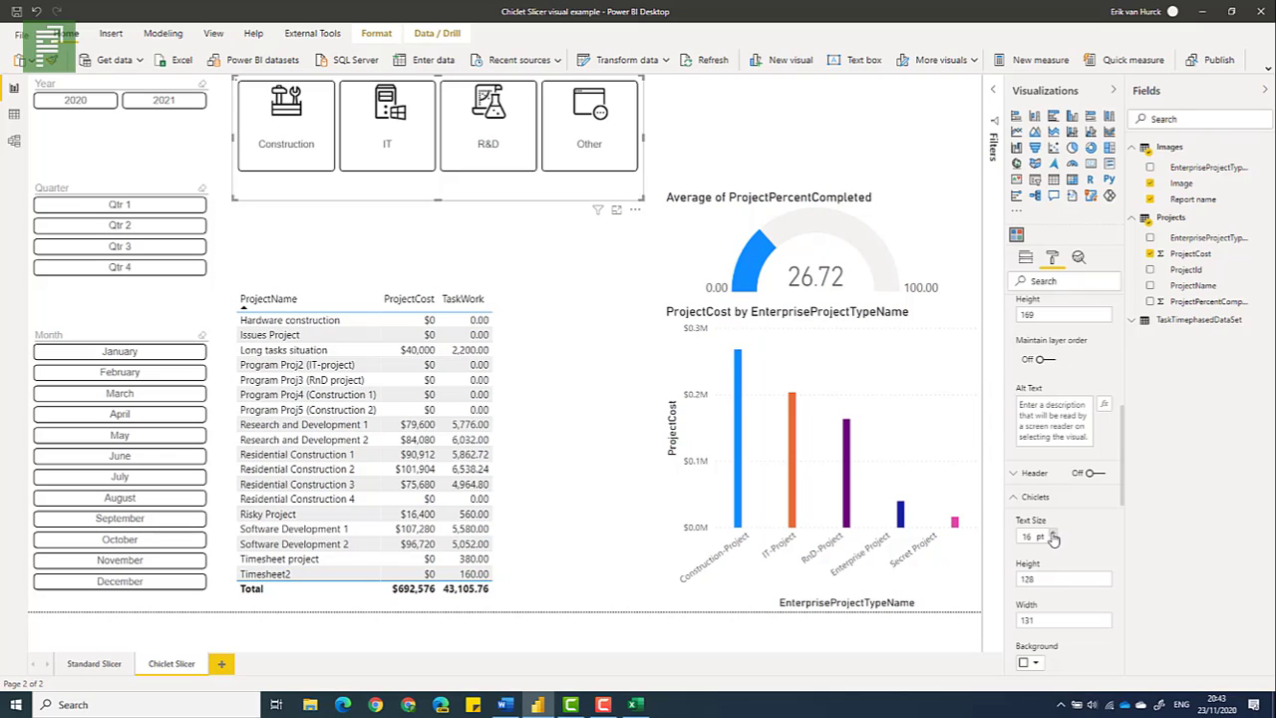
left_click(1053, 534)
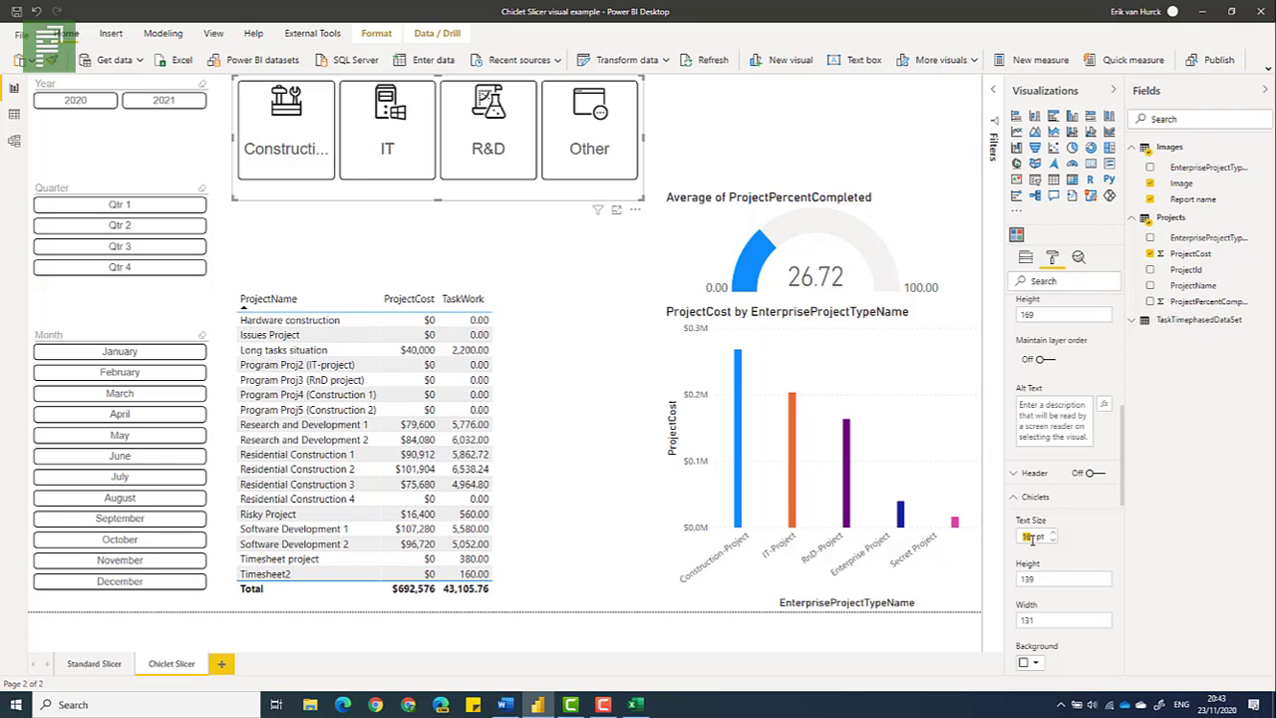
type("10")
key("Return")
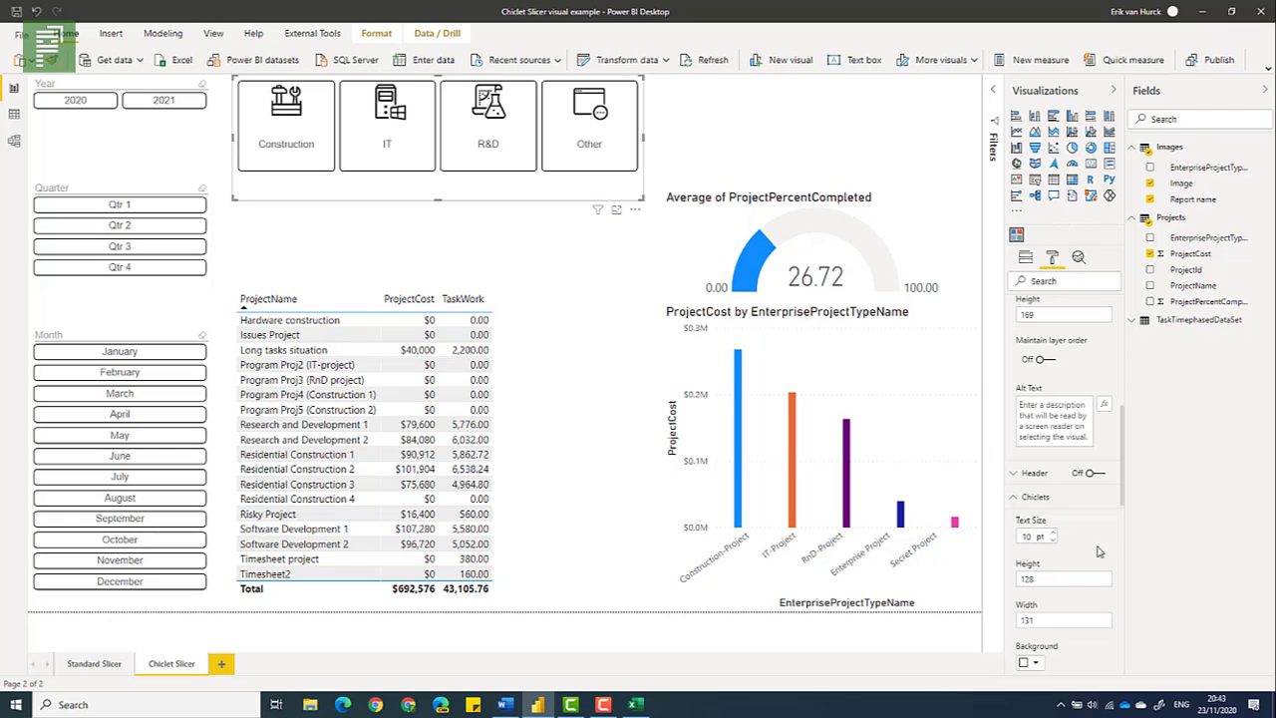
Give the chiclets a light grey background, leaving transparency at 0%
scroll(1046, 539, "down", 3)
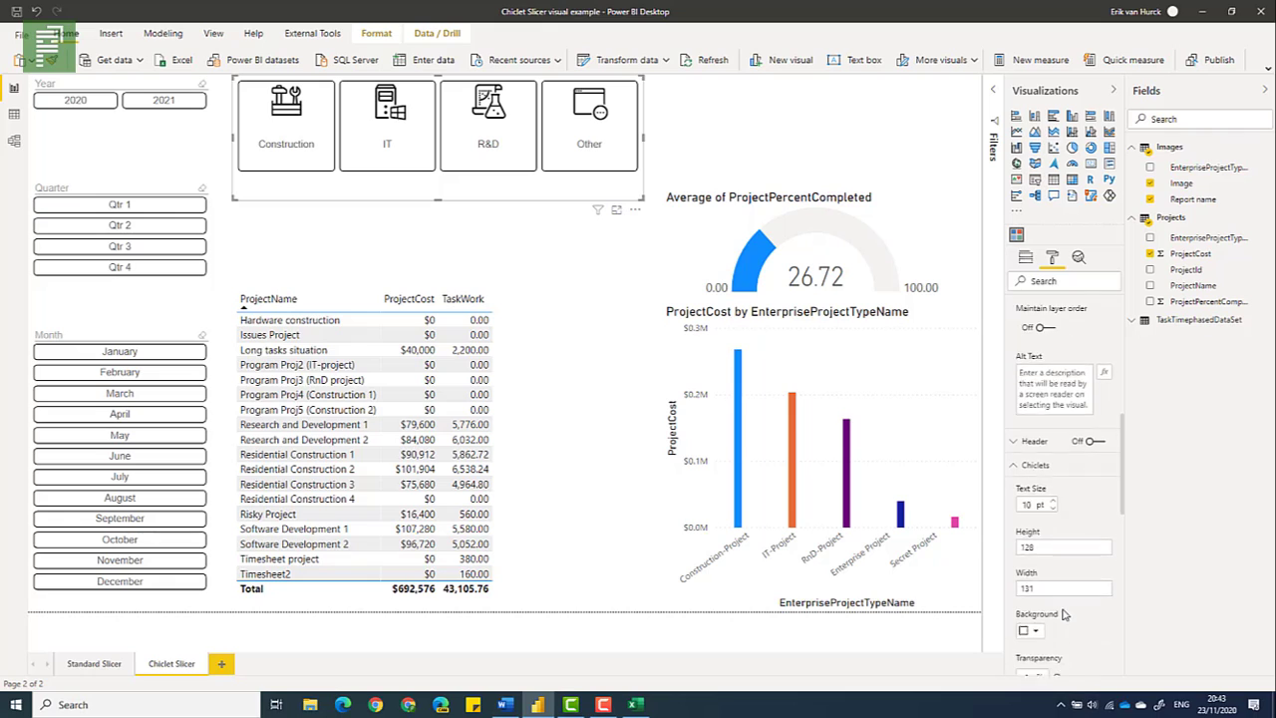
left_click(1037, 531)
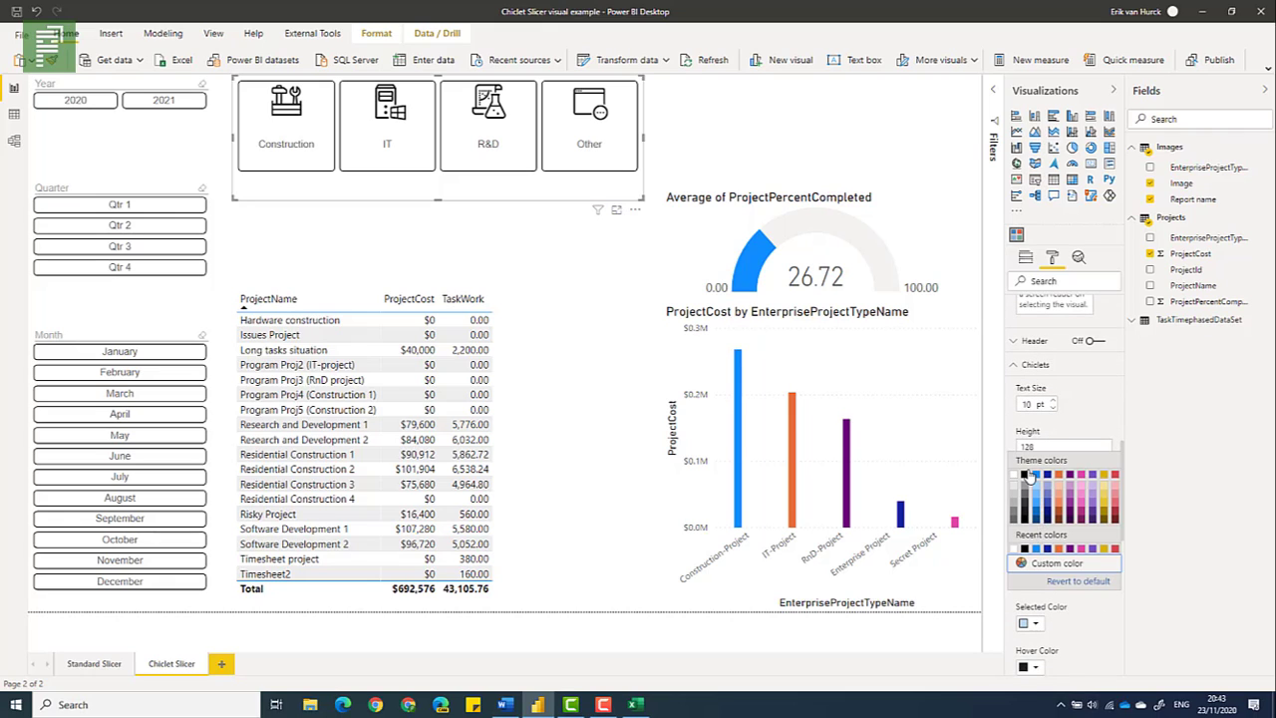
left_click(1017, 485)
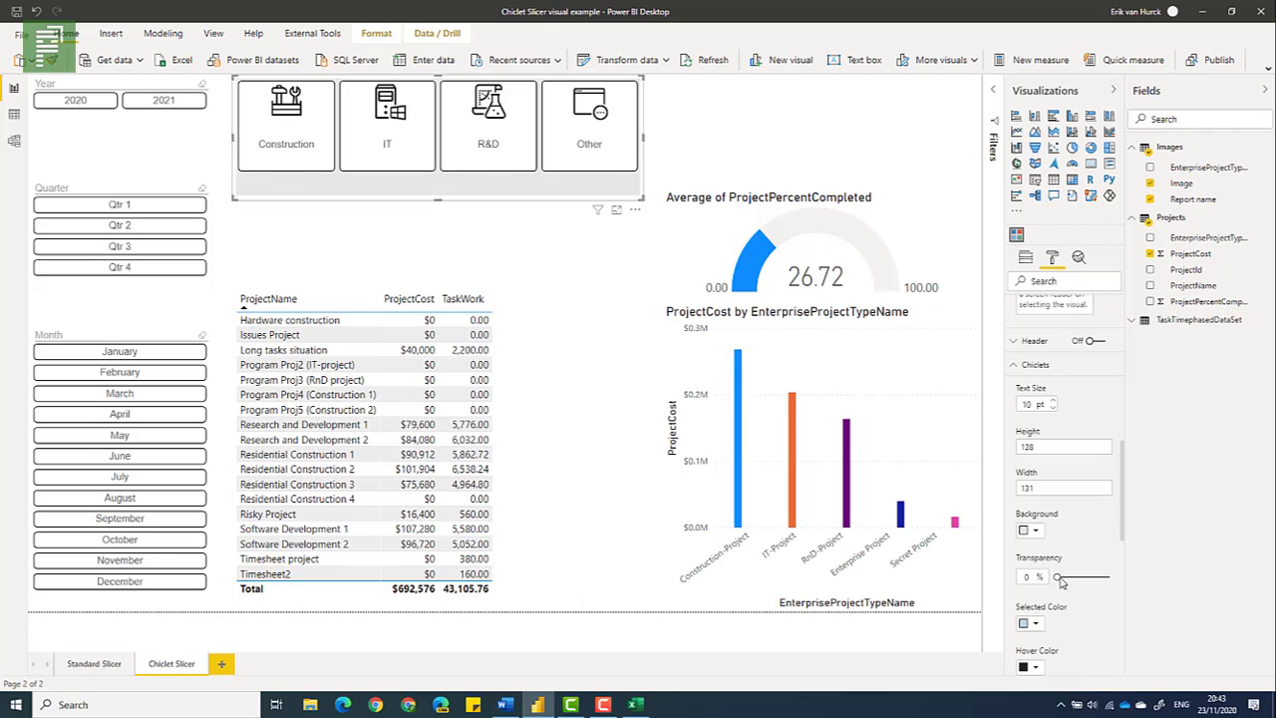
scroll(1059, 574, "down", 1)
mouse_move(1072, 574)
left_mouse_down()
mouse_move(1102, 577)
mouse_move(1081, 574)
left_mouse_up()
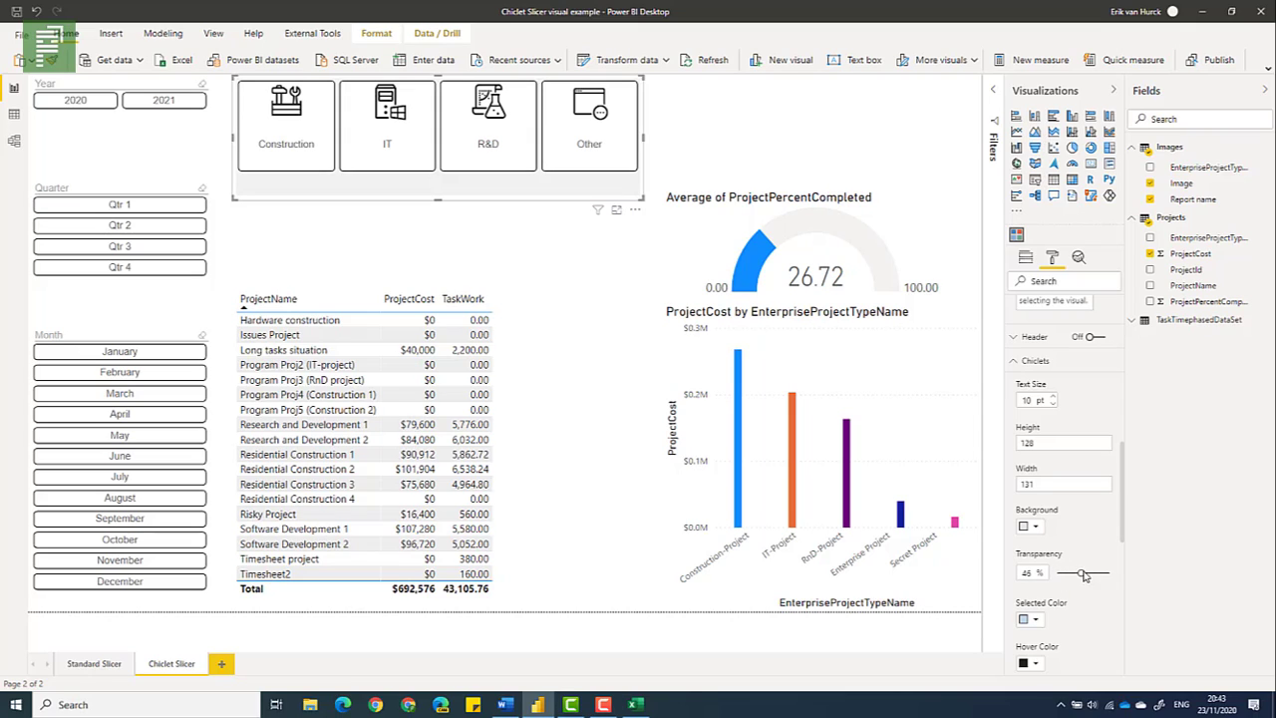
left_click_drag(1082, 572, 1057, 573)
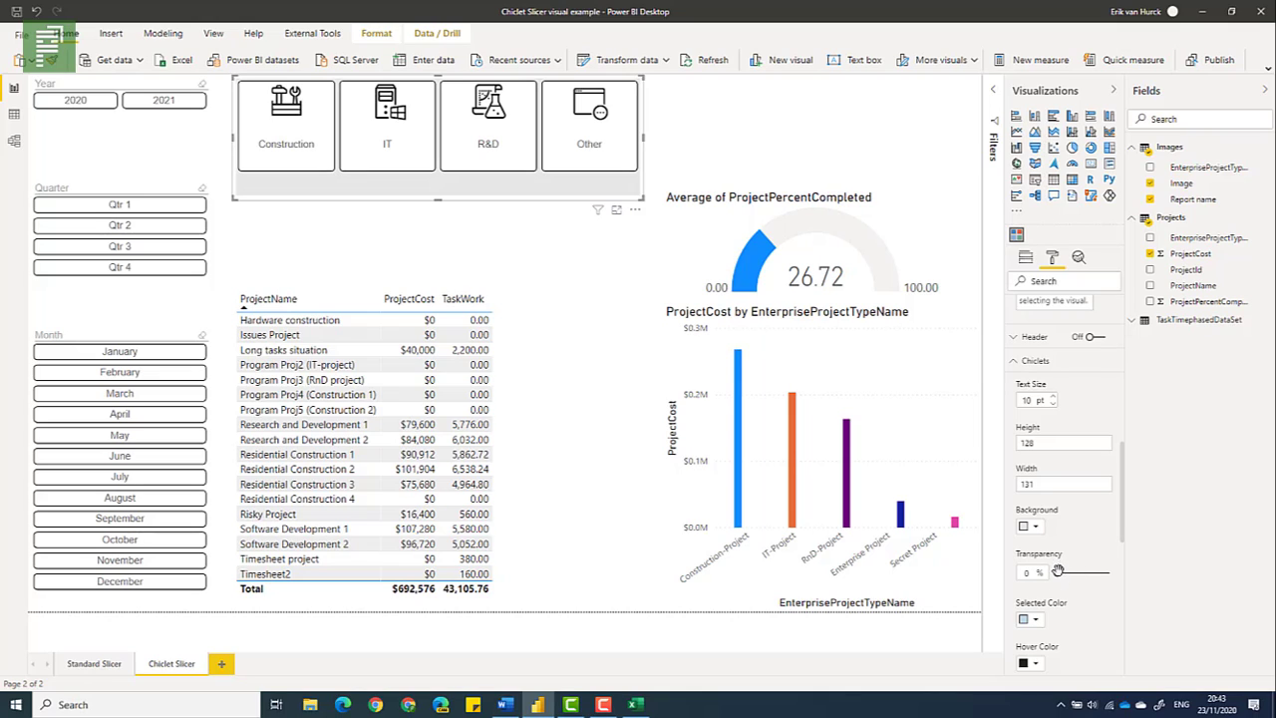
left_click_drag(1057, 573, 1061, 574)
scroll(1047, 559, "down", 2)
Select the IT tile and make selected chiclets orange
left_click(386, 111)
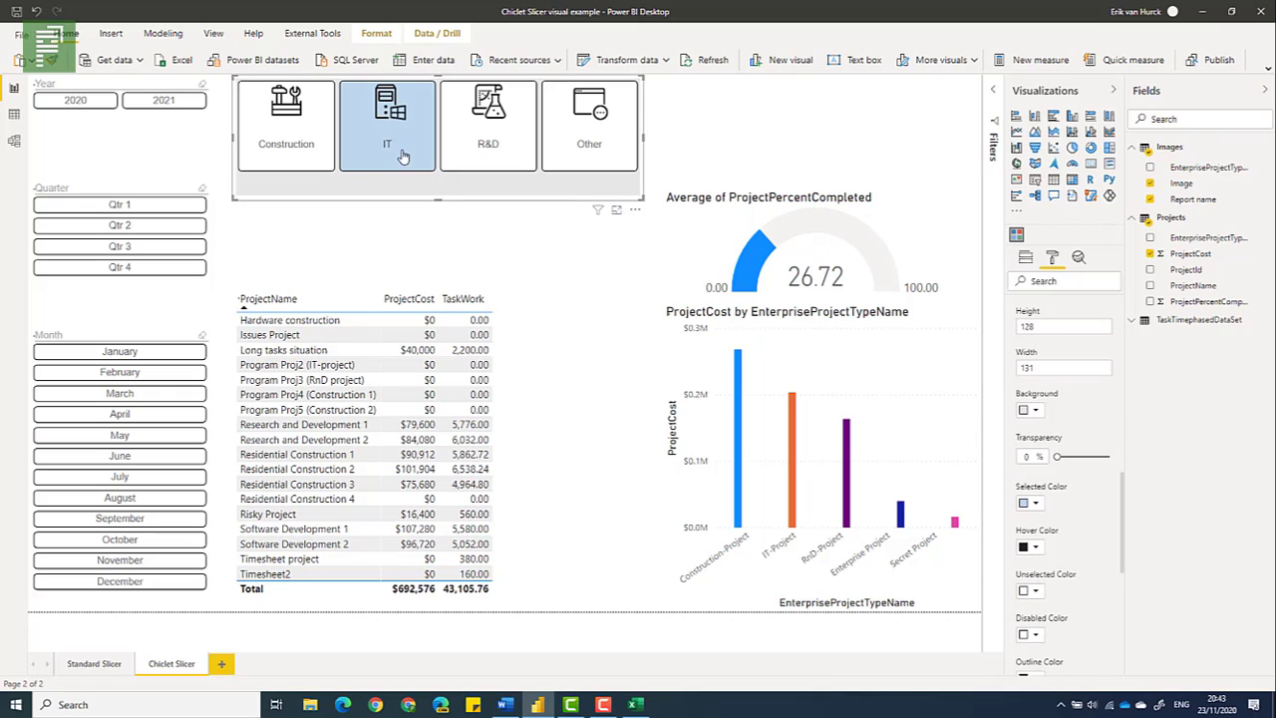
left_click(1037, 504)
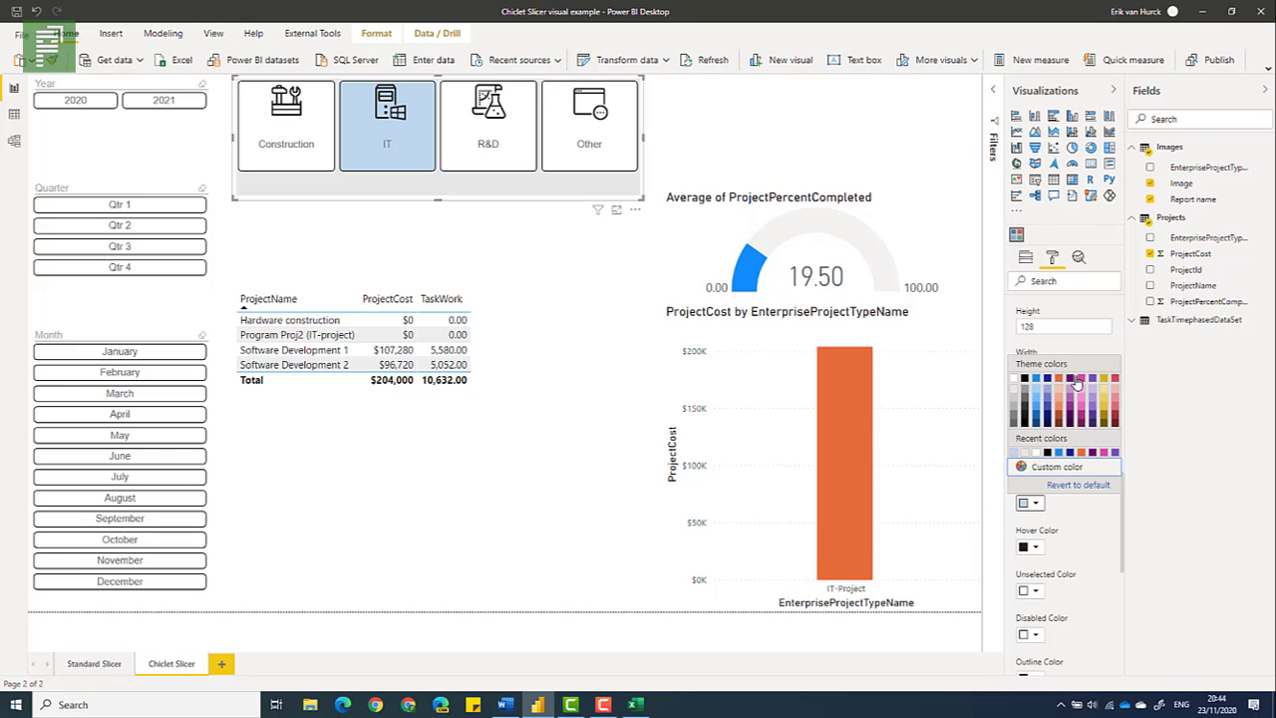
left_click(1058, 379)
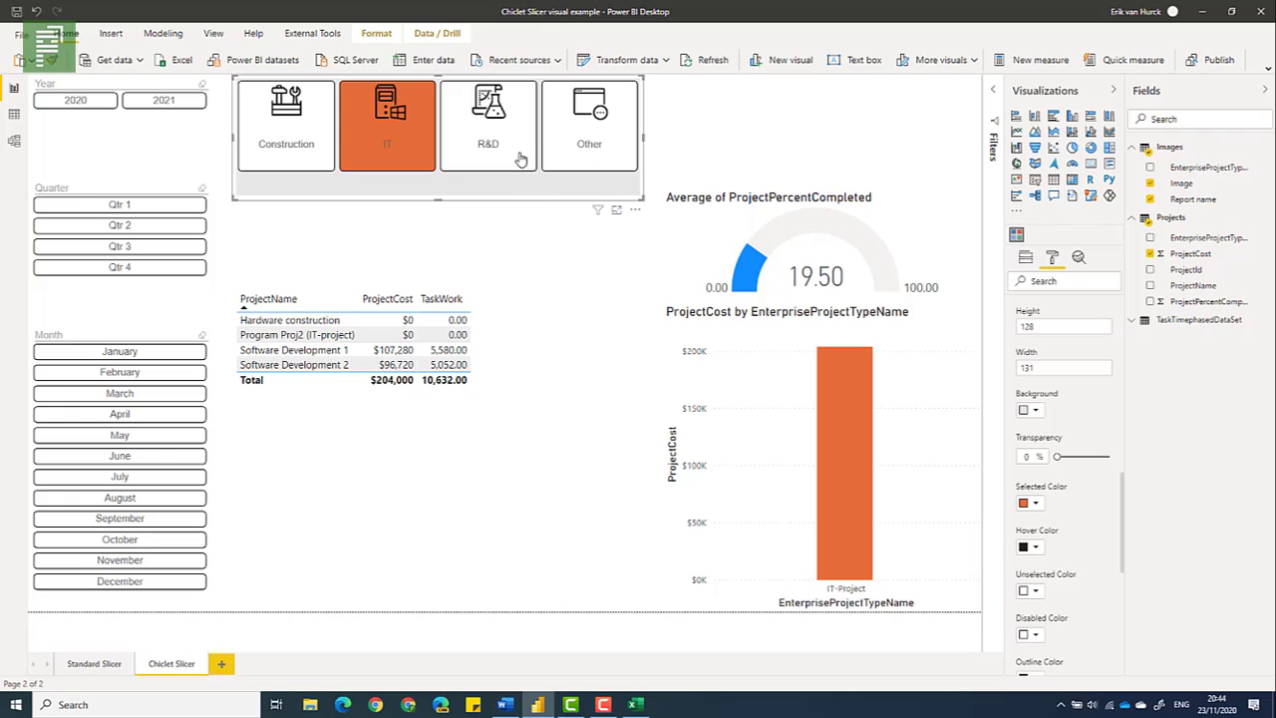
Set the chiclet hover colour to black after briefly trying purple
left_click(1029, 549)
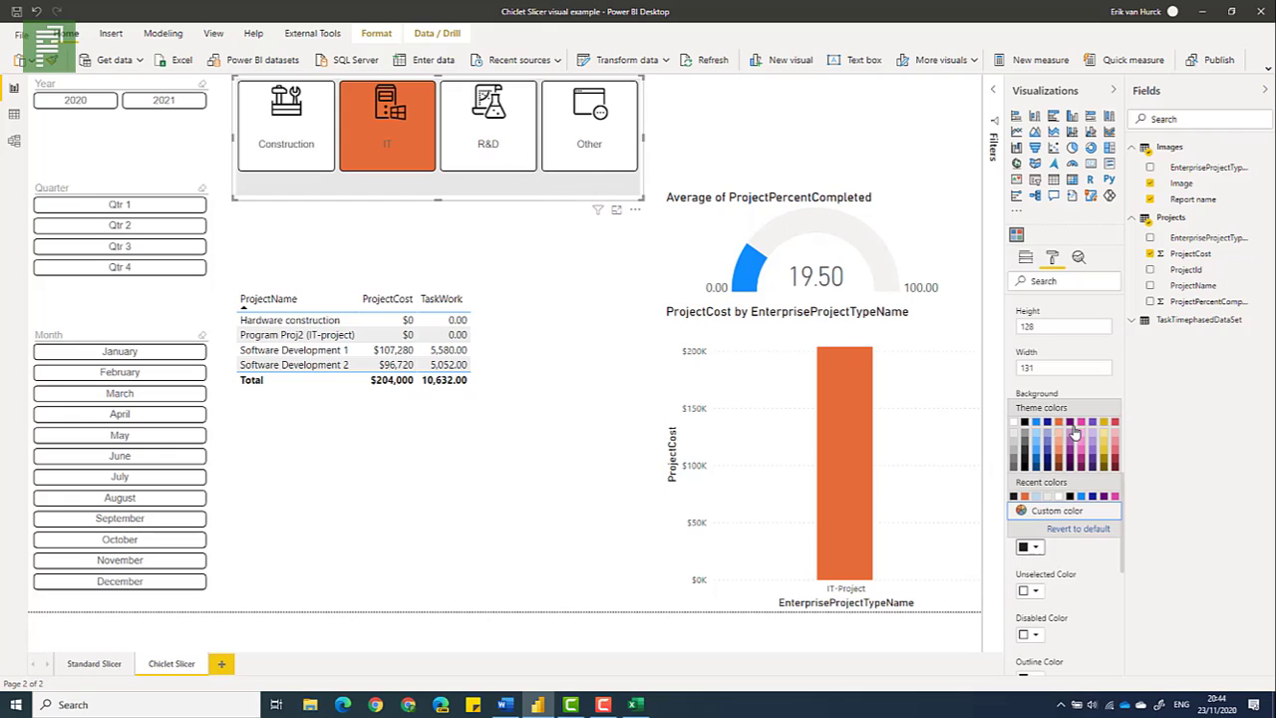
key("Escape")
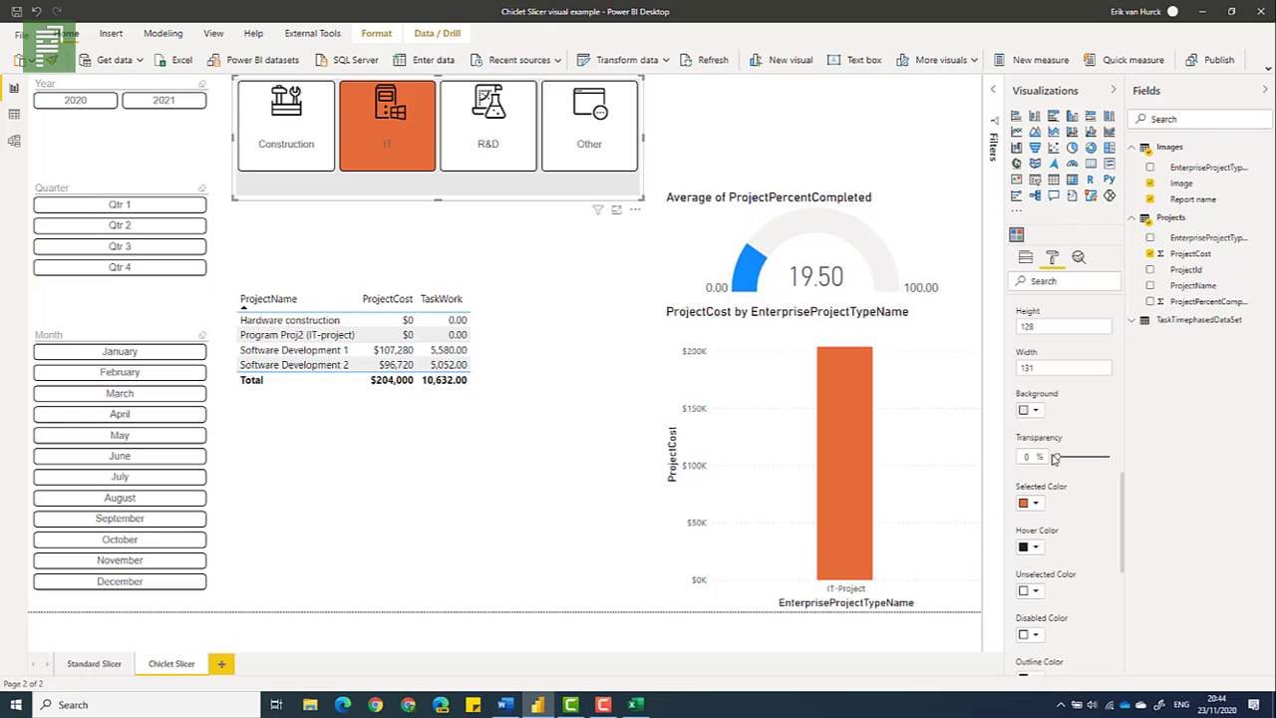
left_click(1037, 547)
left_click(1070, 433)
left_click(472, 147)
left_click(507, 150)
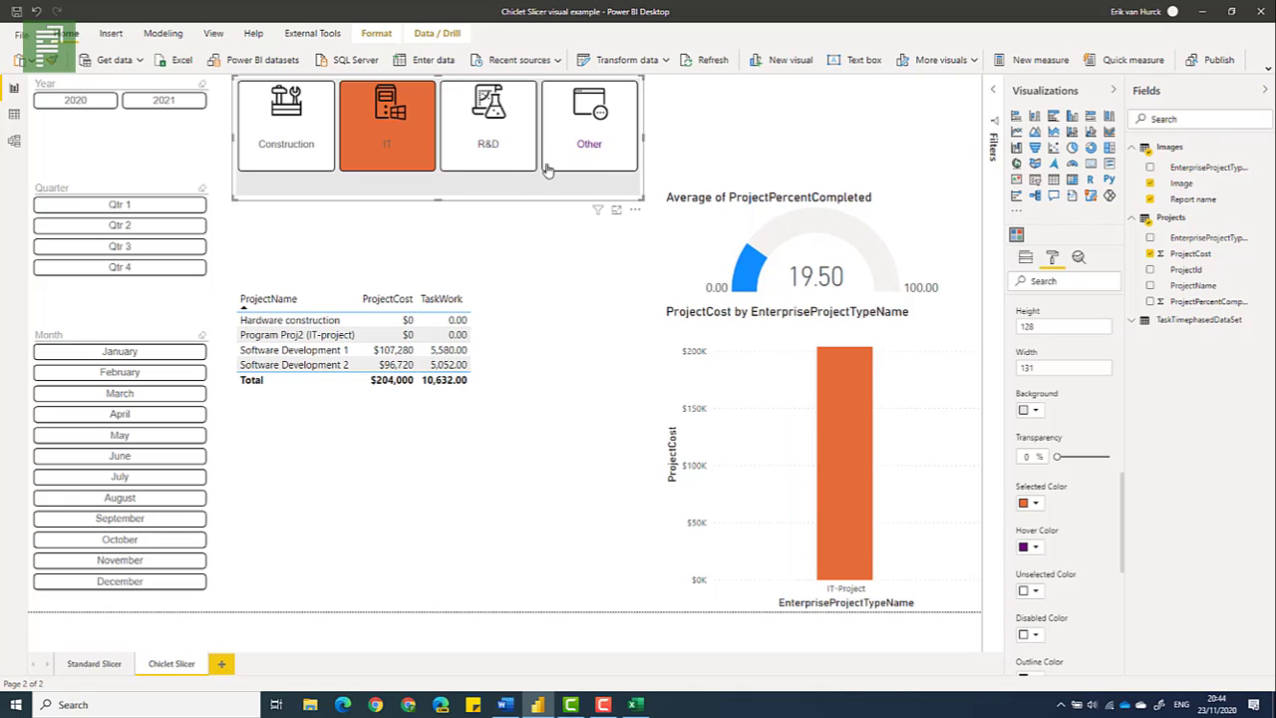
left_click(1033, 548)
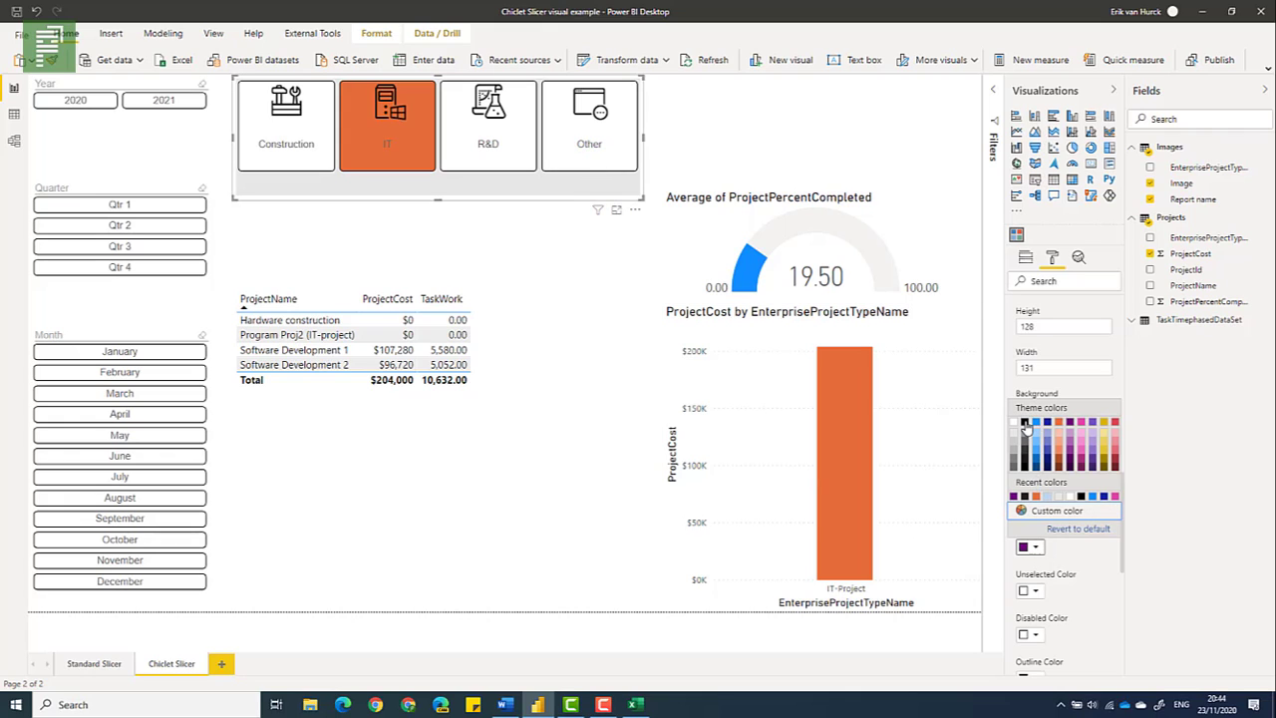
left_click(1025, 423)
Make unselected chiclets white after briefly trying light grey
scroll(1032, 460, "up", 2)
scroll(1052, 569, "down", 4)
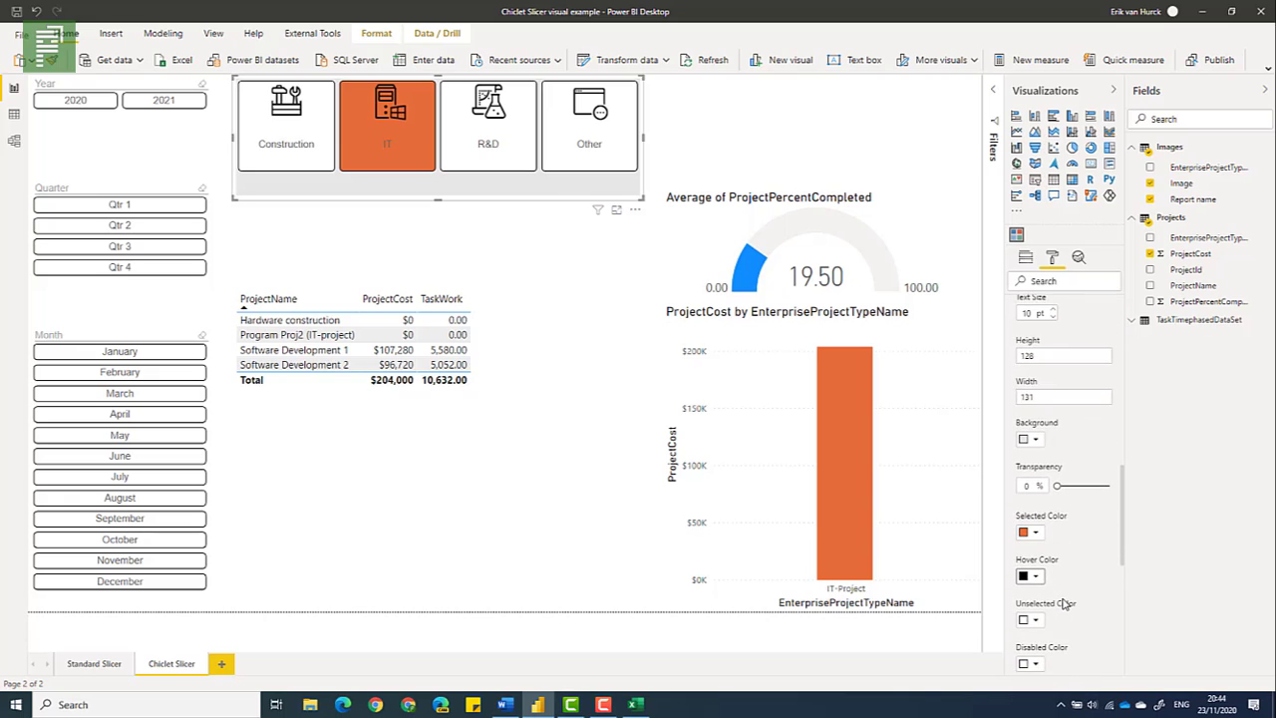
left_click(1035, 511)
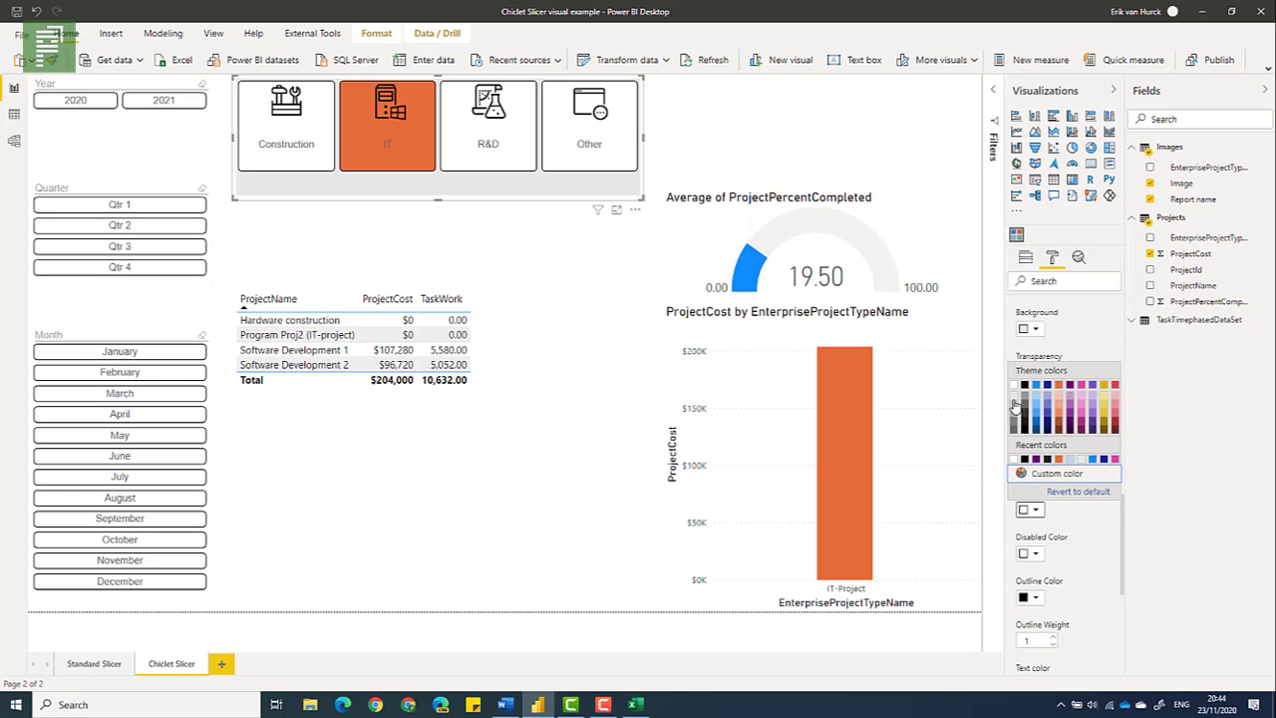
left_click(1015, 404)
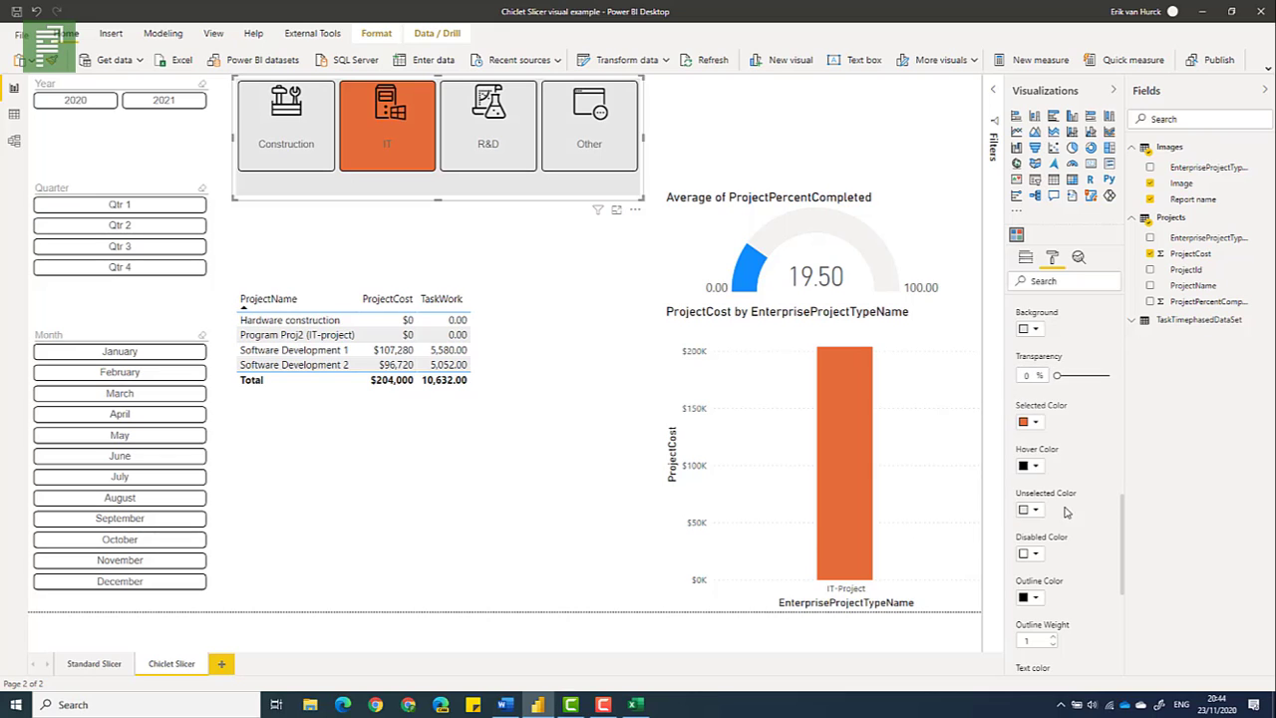
left_click(1030, 510)
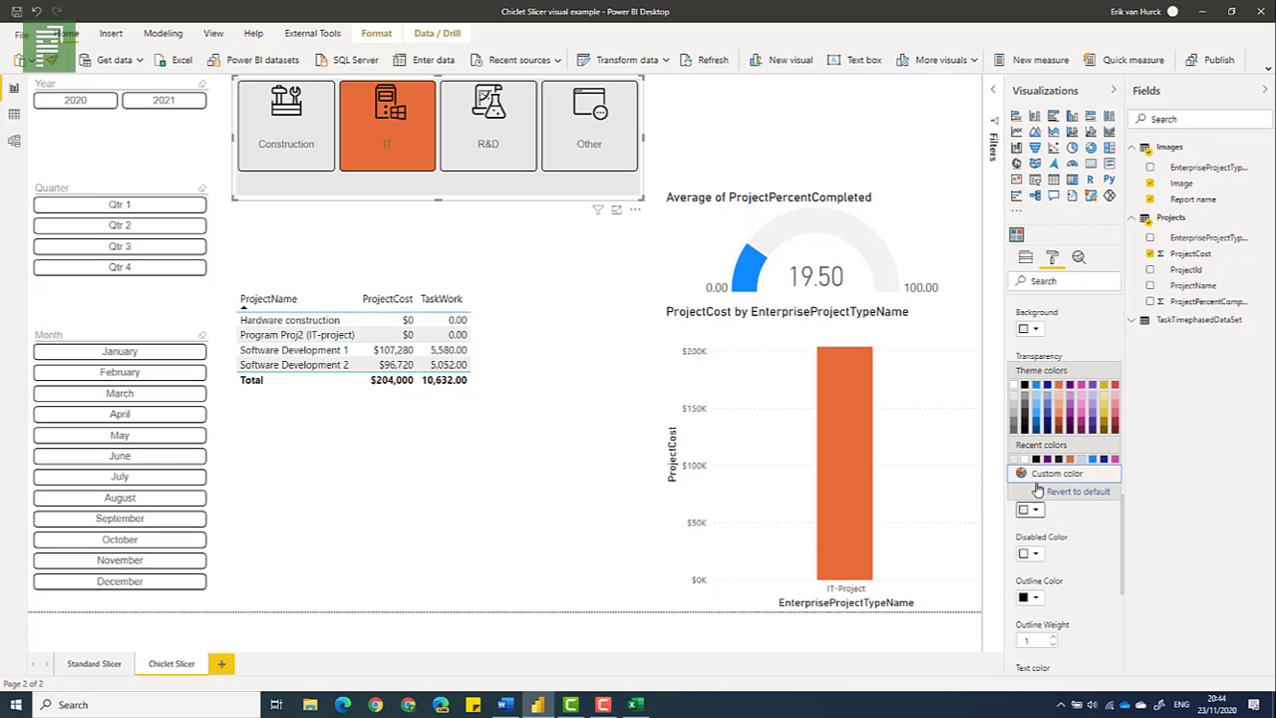
left_click(1016, 385)
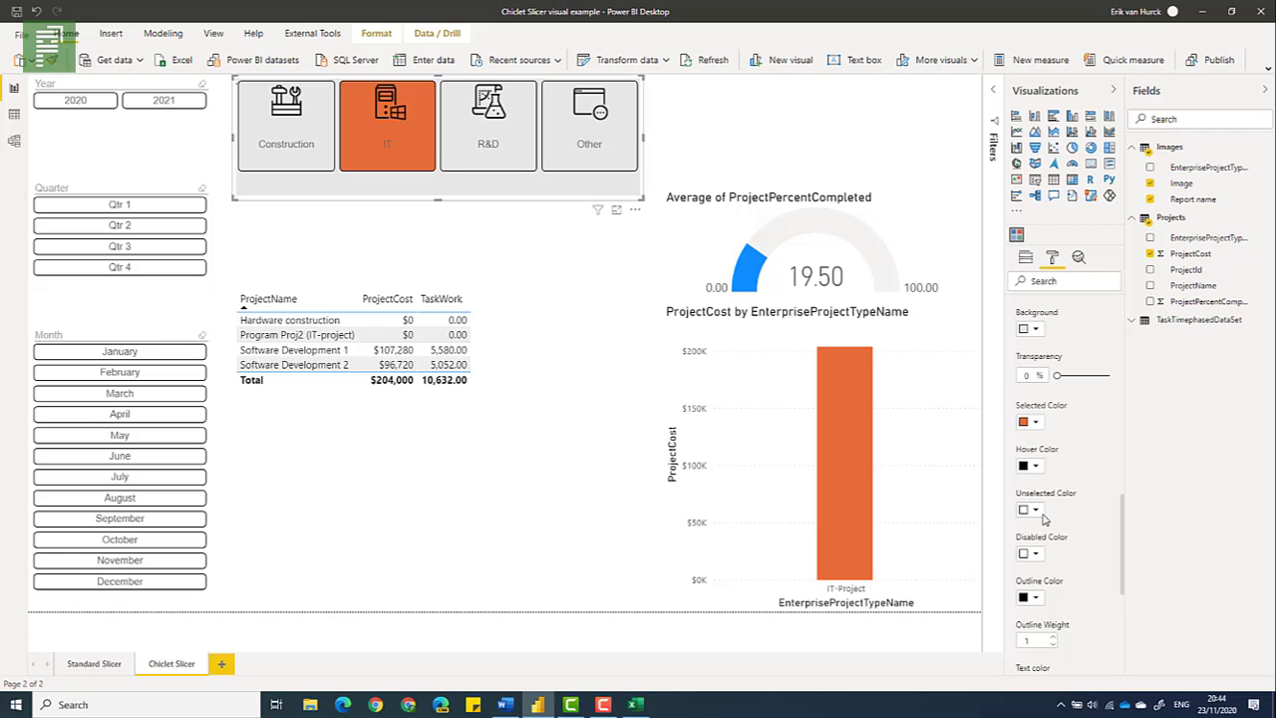
Make disabled chiclets light blue and clear the IT filter to show all project types
left_click(1035, 557)
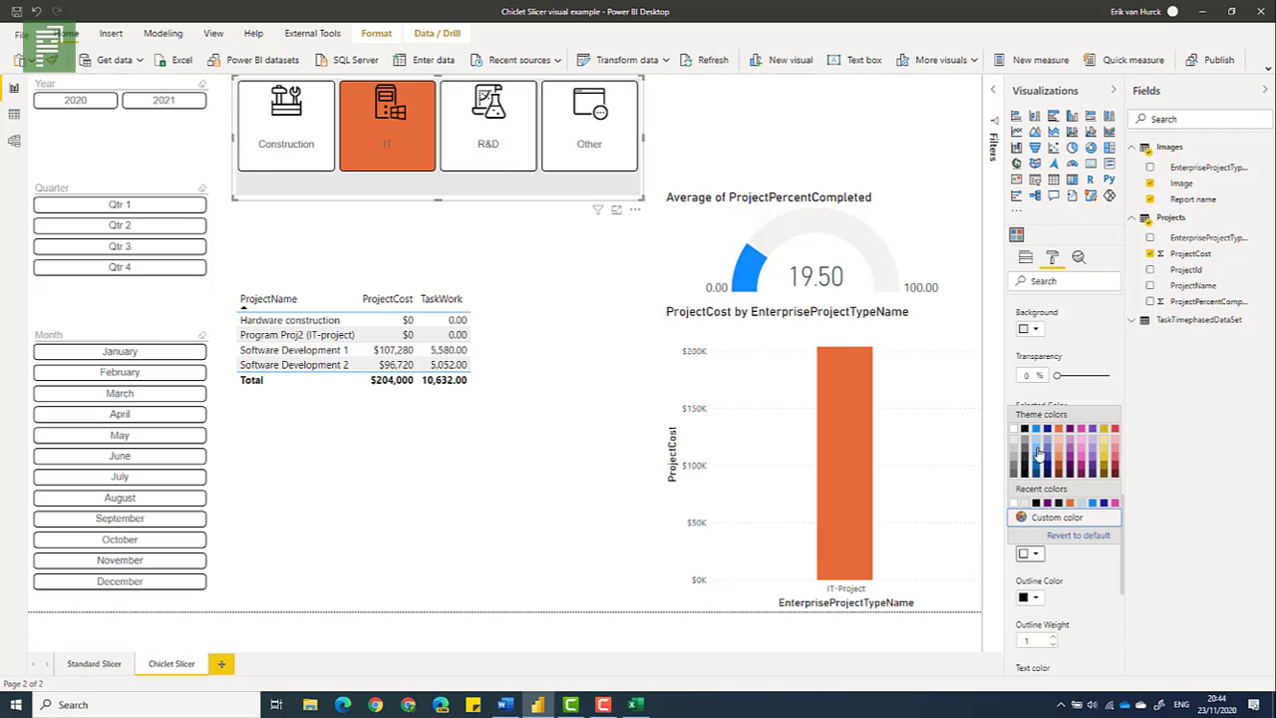
left_click(1038, 453)
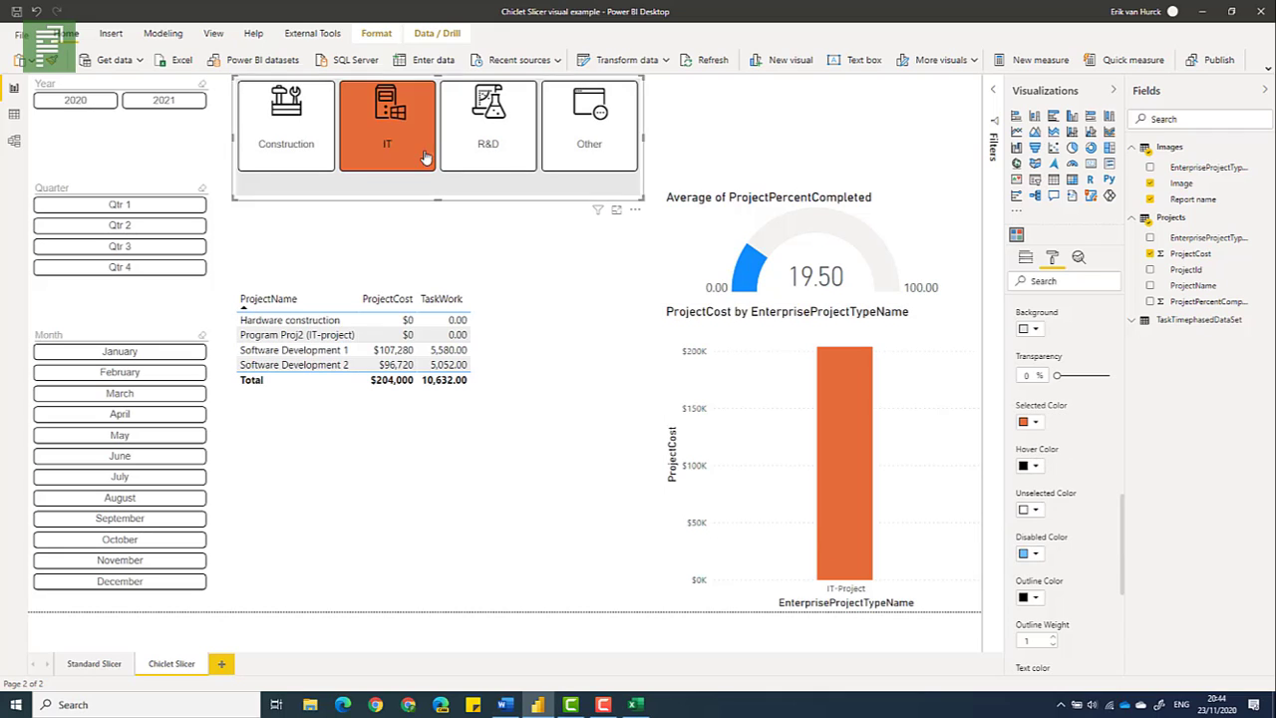
left_click(379, 176)
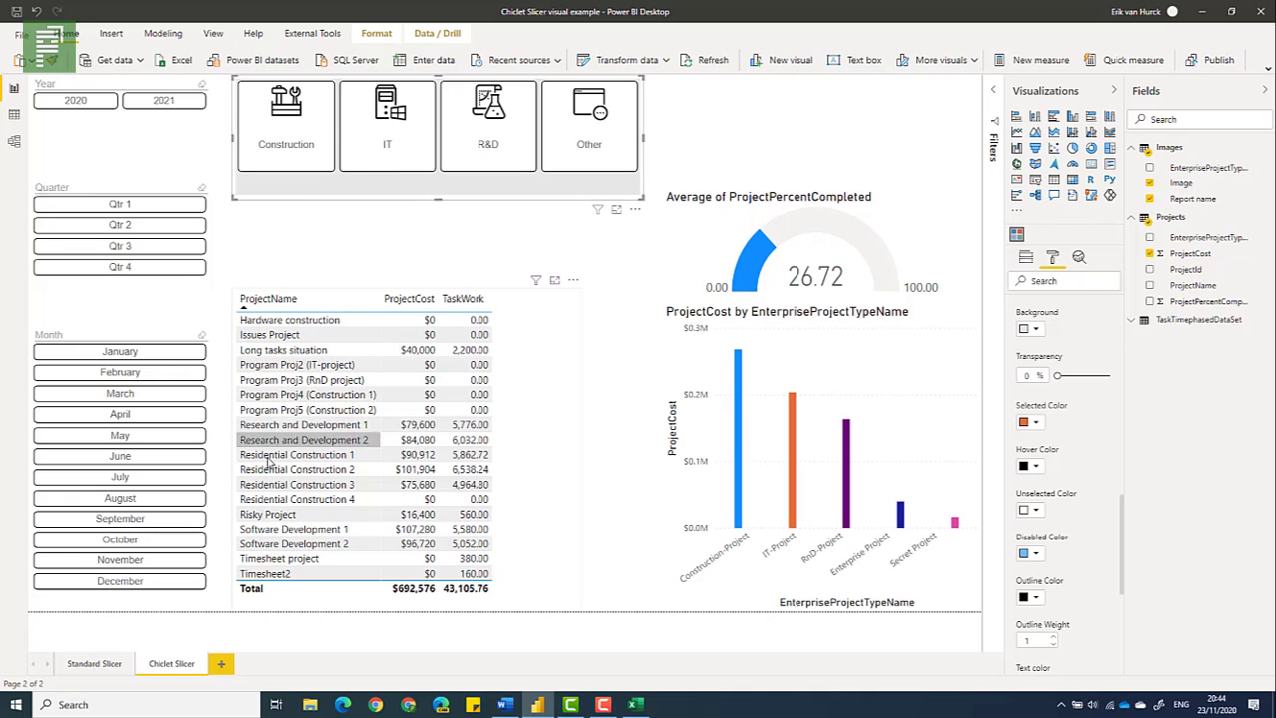
Cross-filter the report to Residential Construction 2 and switch on the project table's shadow
left_click(280, 469)
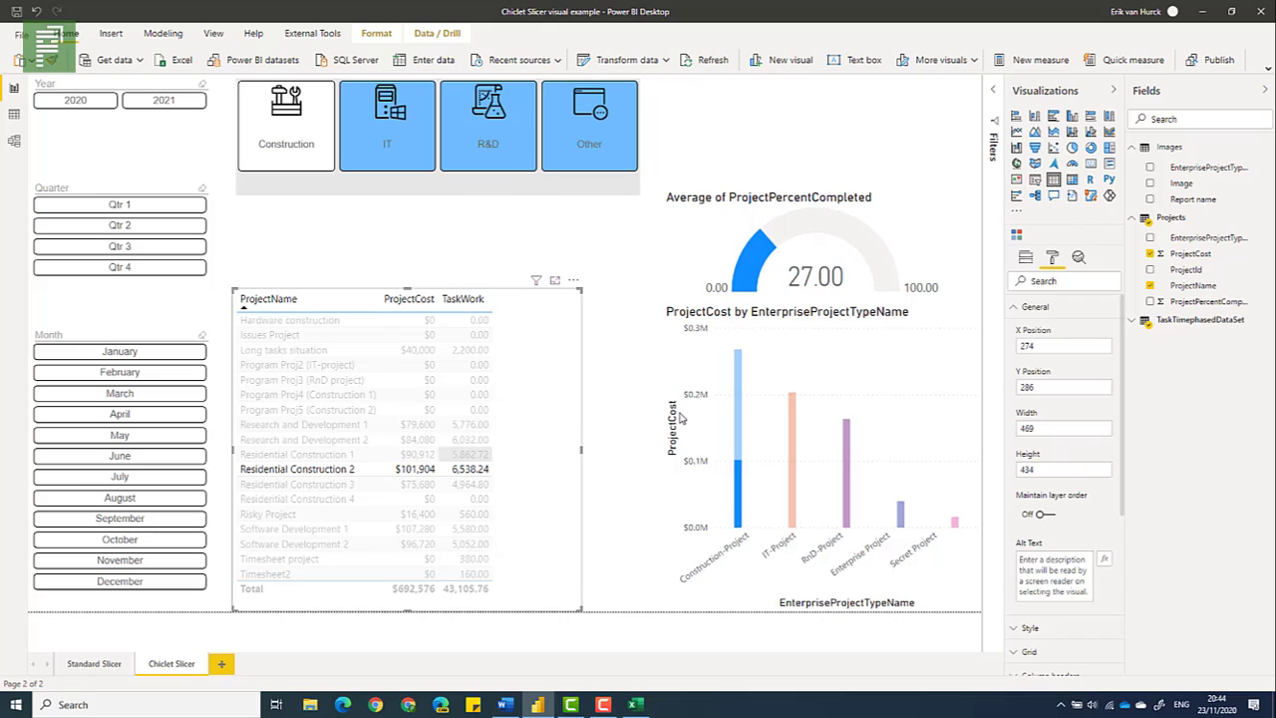
left_click(1028, 308)
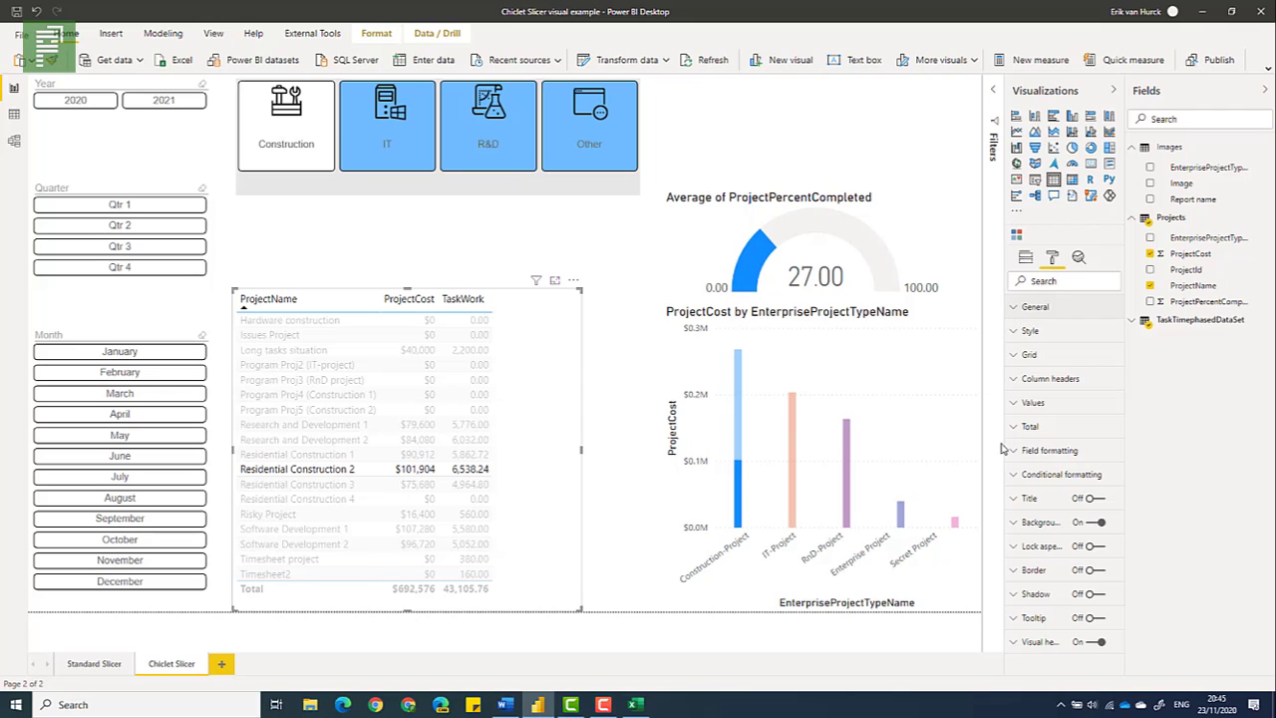
left_click(1017, 474)
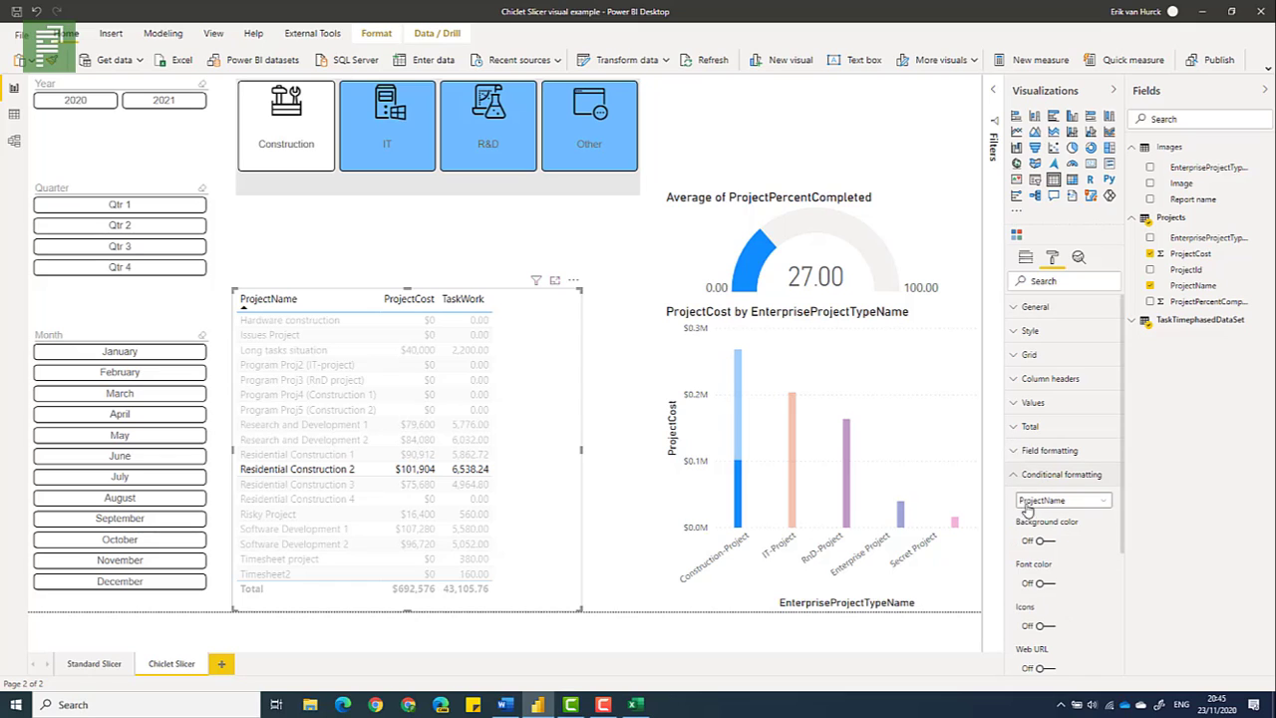
left_click(1030, 479)
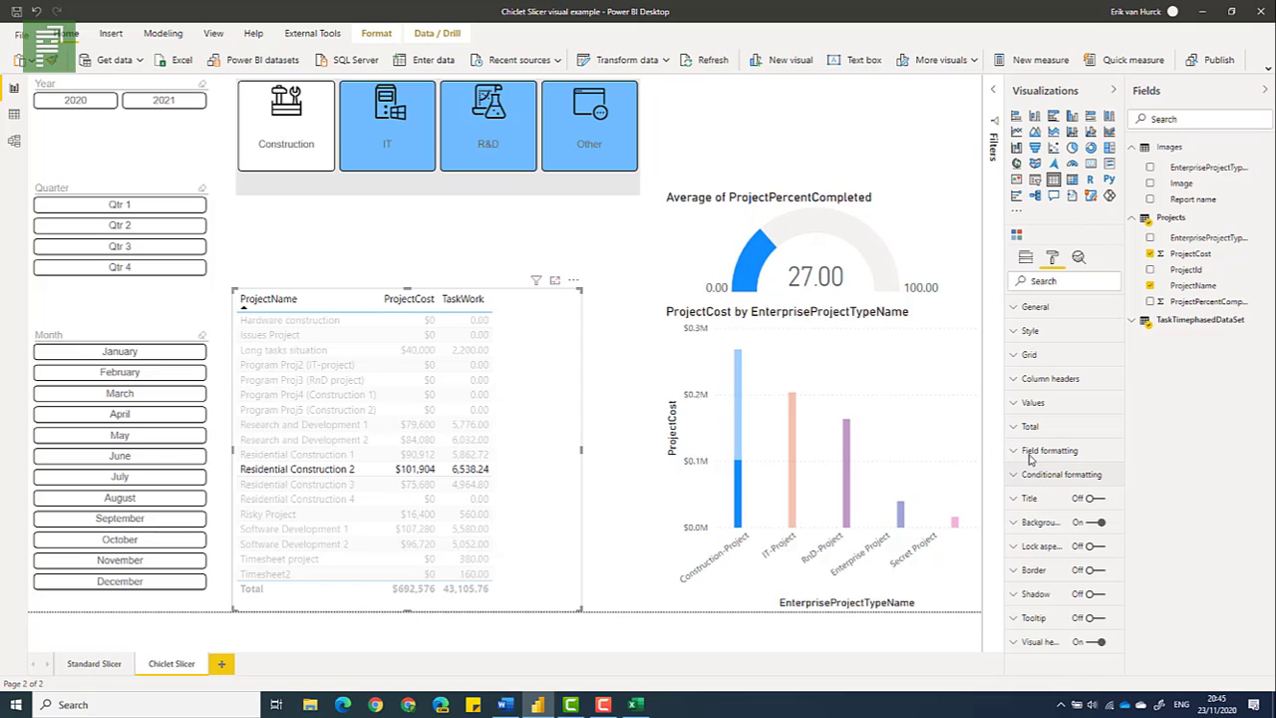
left_click(1042, 595)
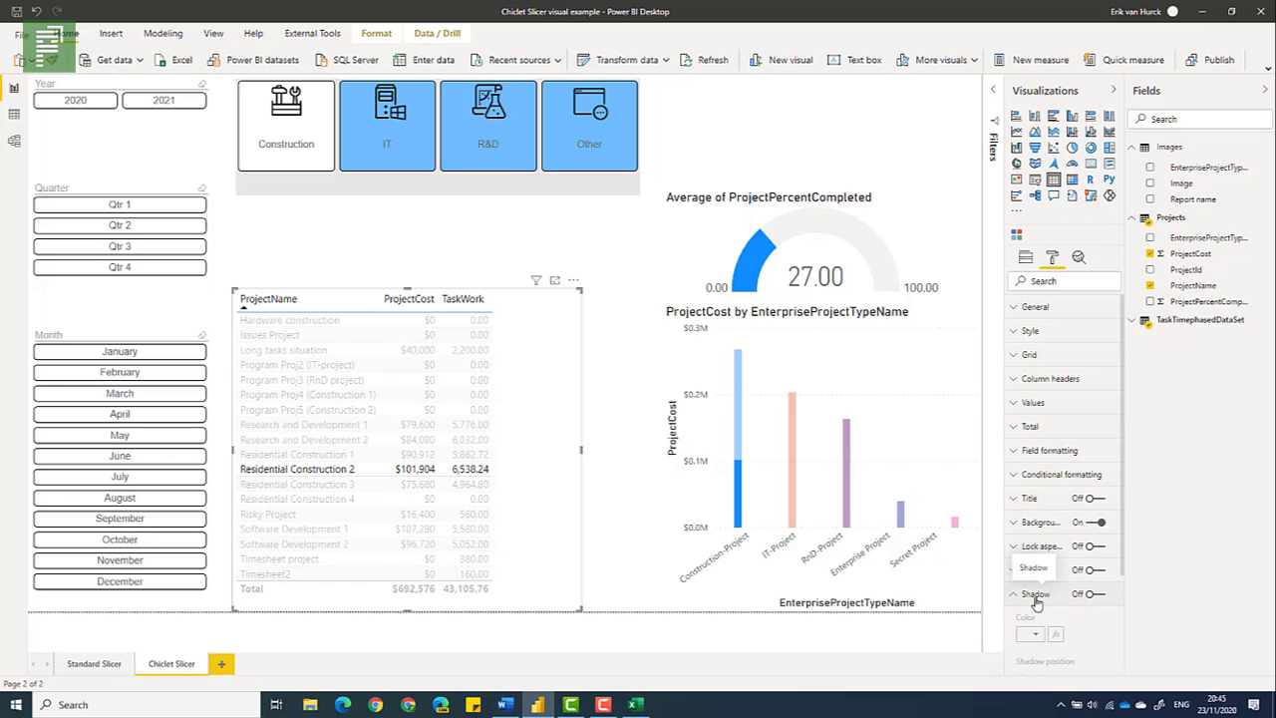
left_click(1093, 594)
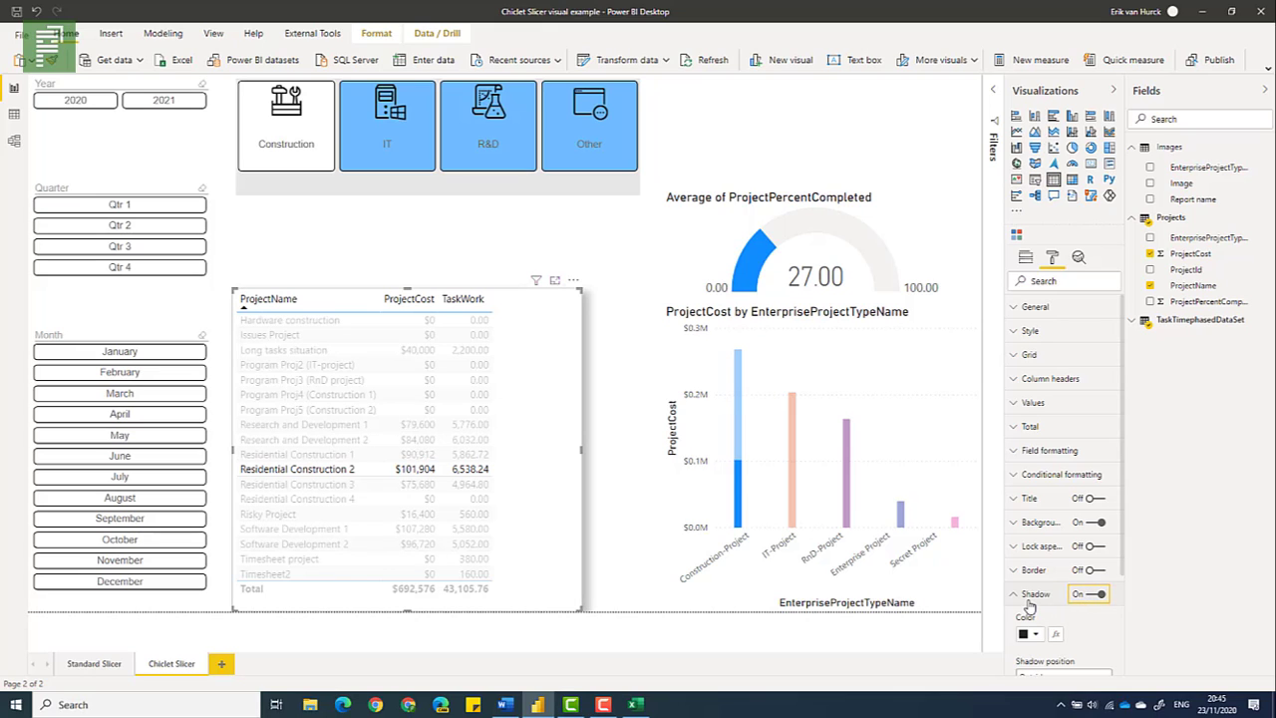
left_click(1032, 596)
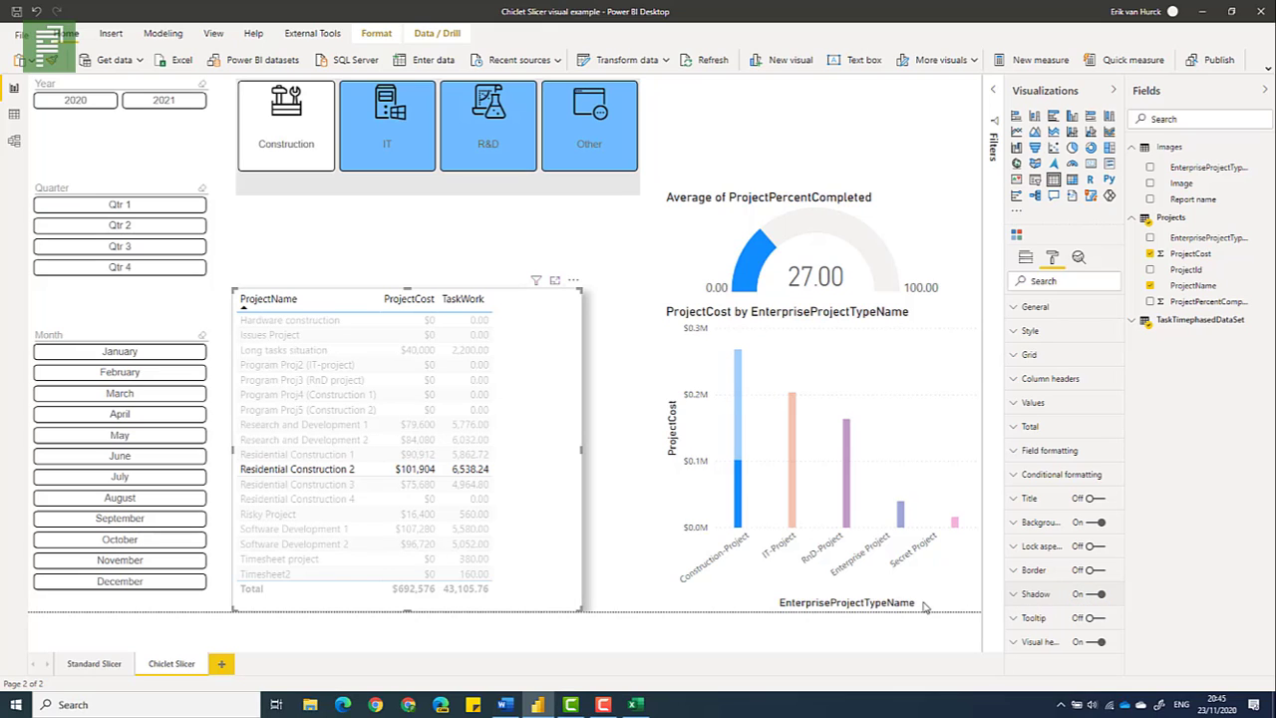
left_click(356, 188)
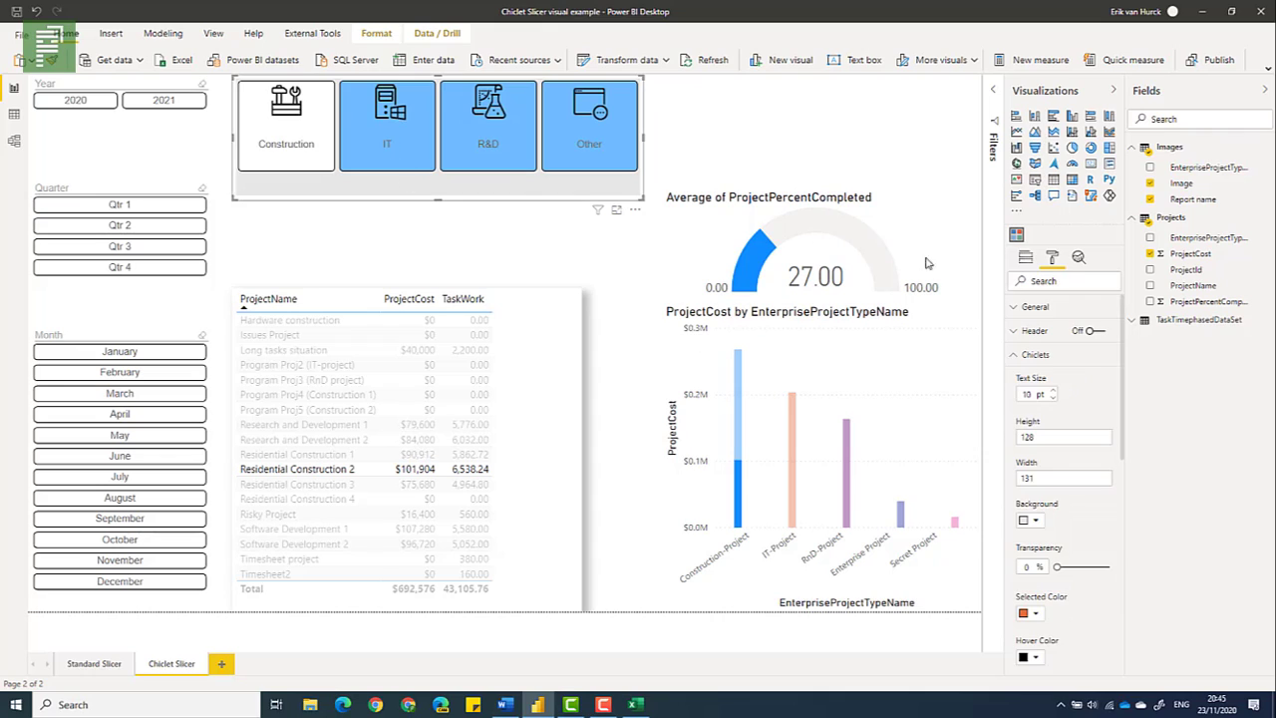
left_click(1037, 355)
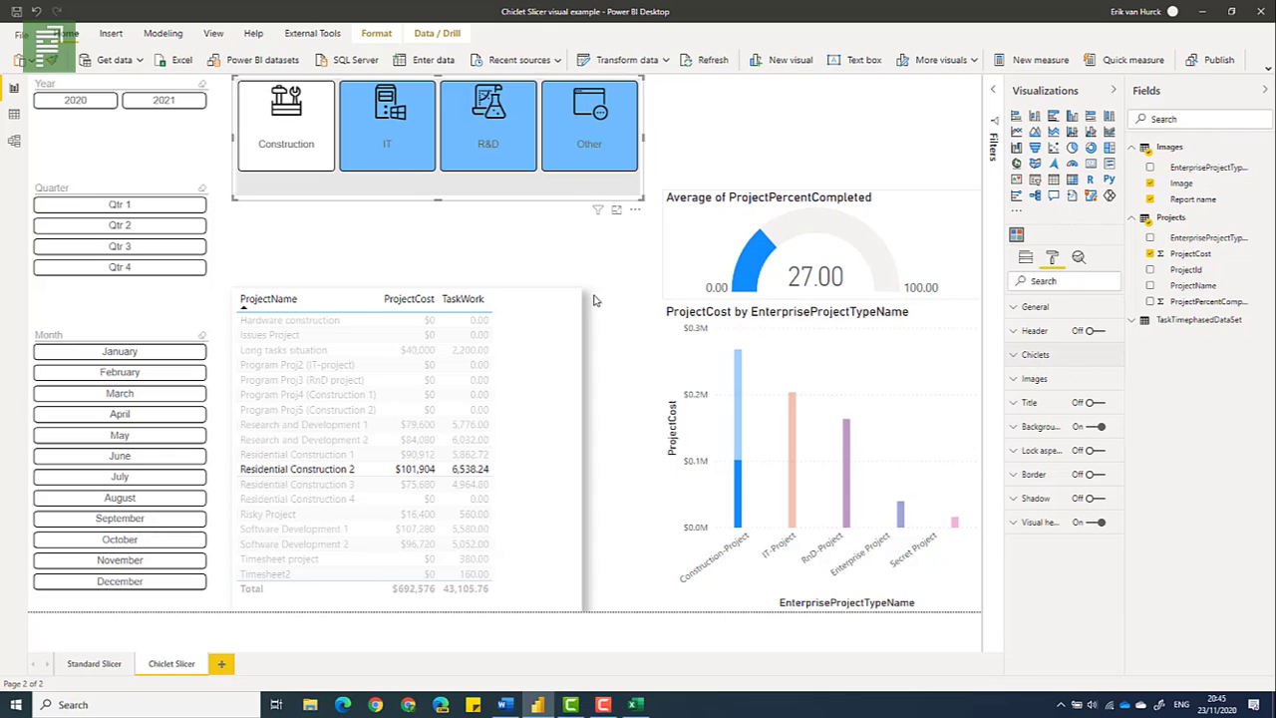
left_click(1059, 387)
left_click(1037, 417)
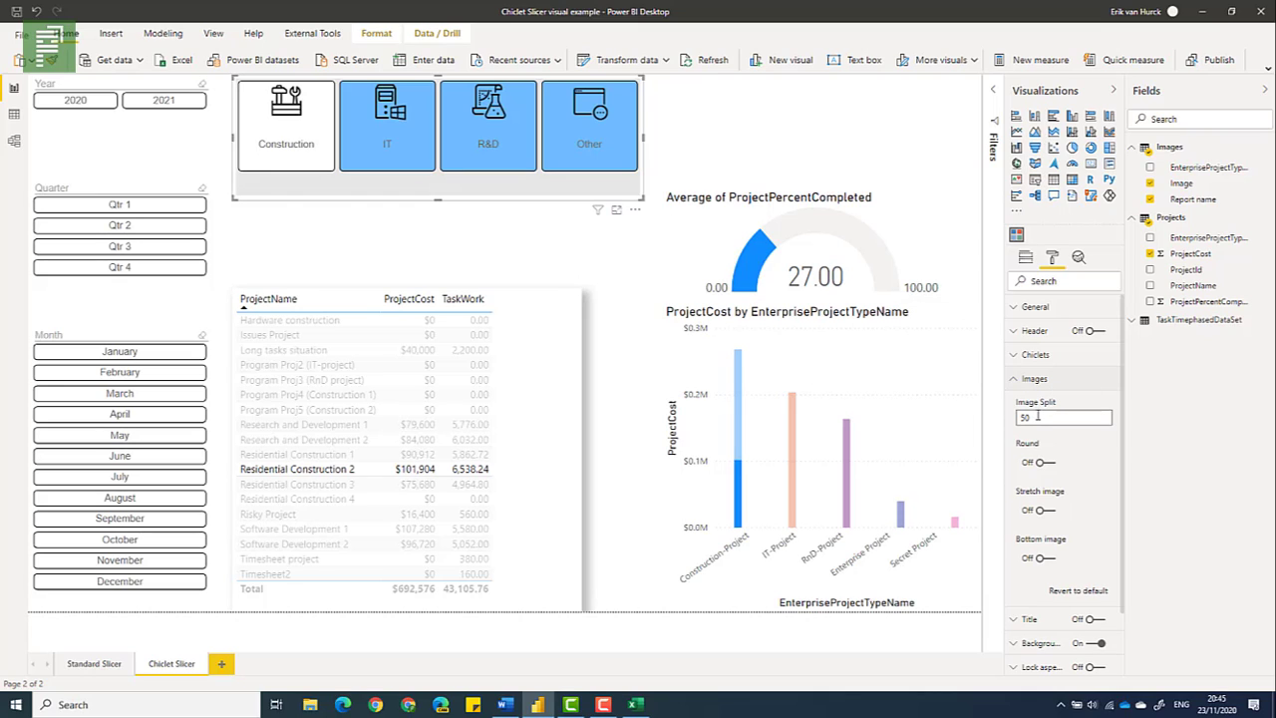
double_click(1037, 416)
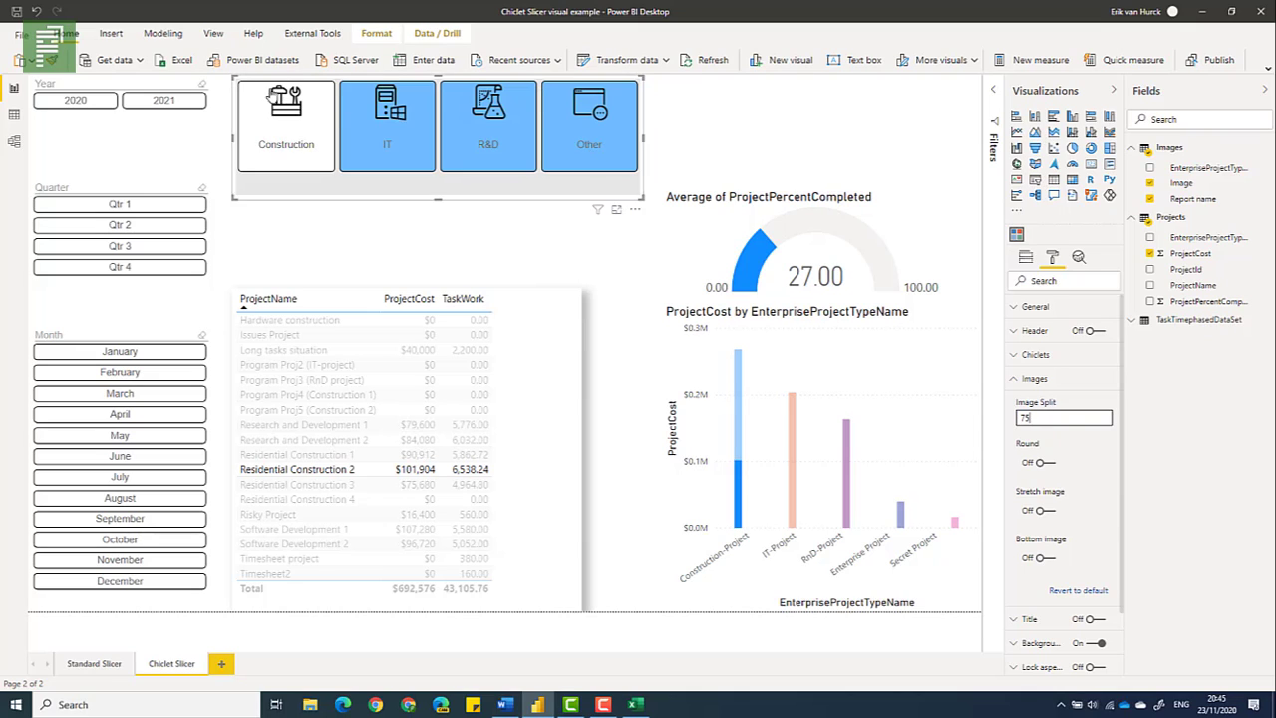
left_click(1036, 451)
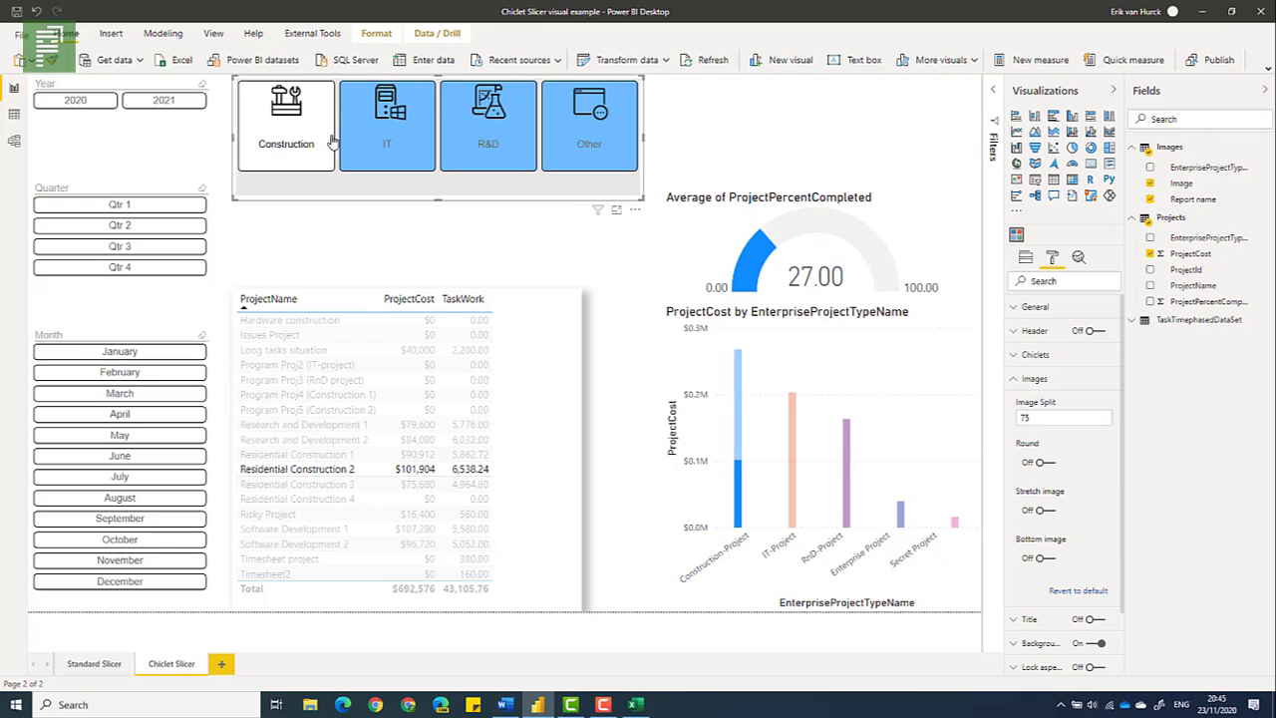
left_click_drag(1056, 418, 1011, 423)
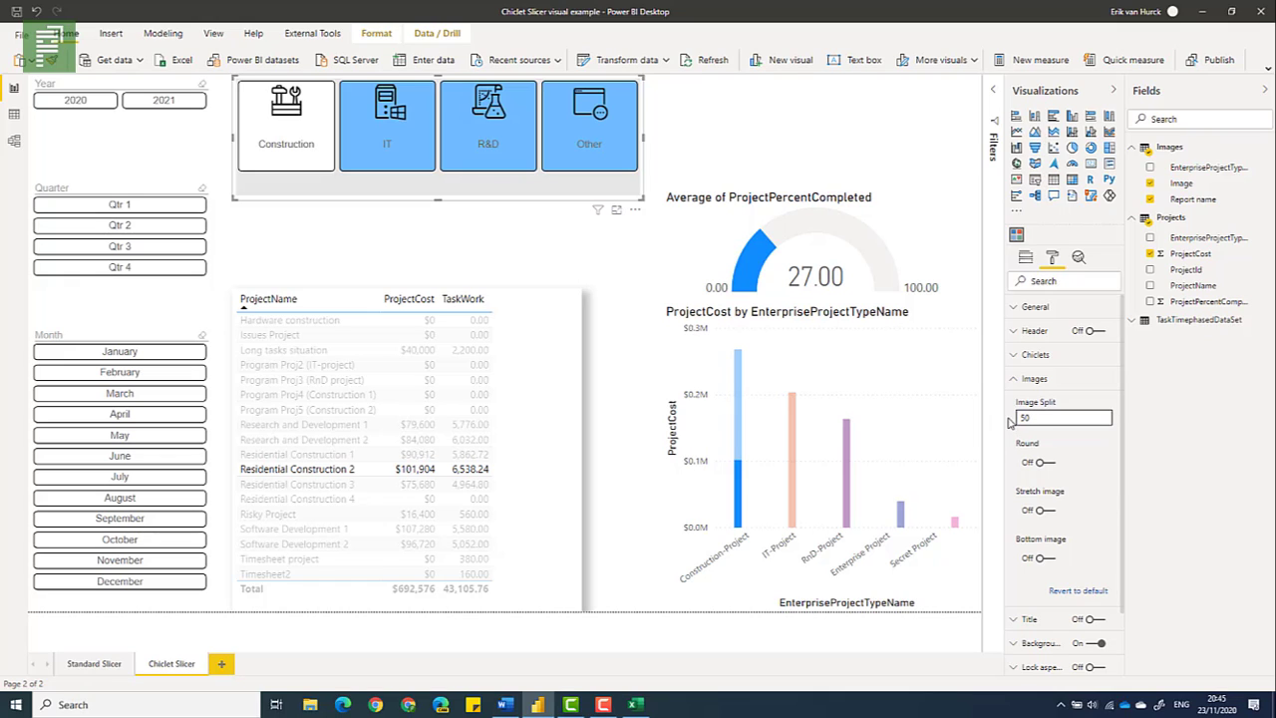
left_click(1032, 444)
left_click(1035, 463)
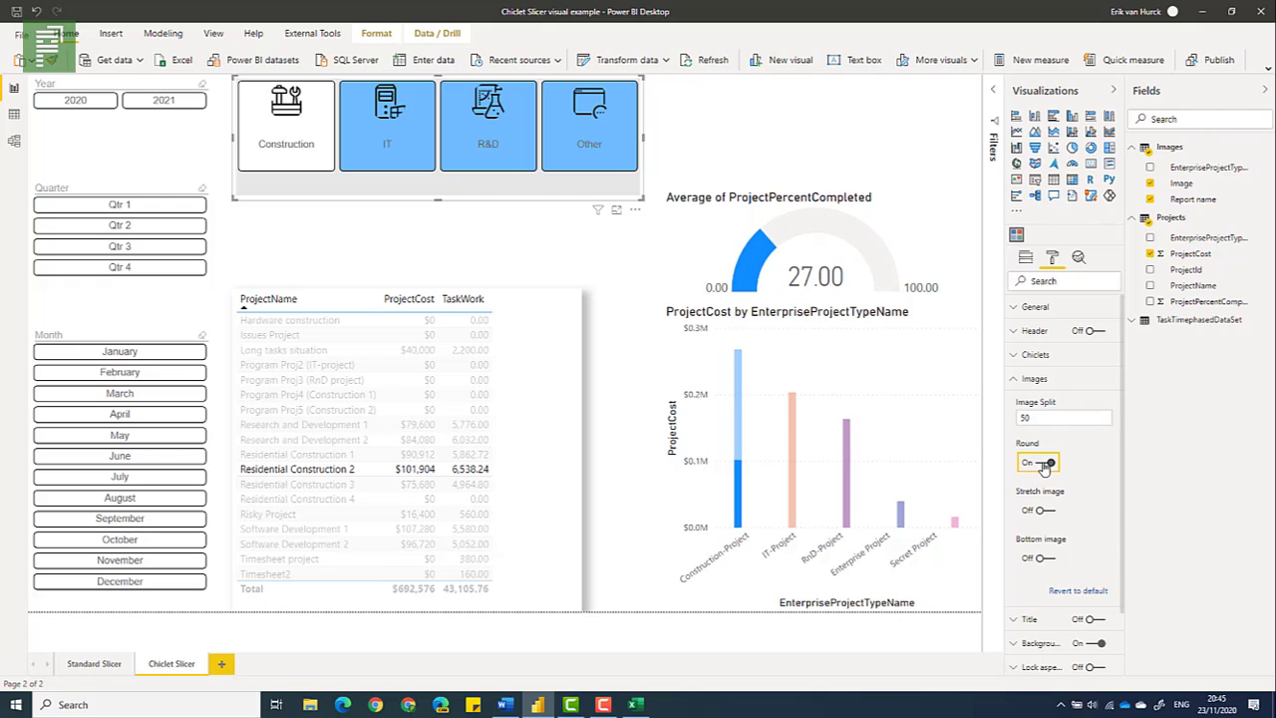
left_click(1043, 462)
left_click(1041, 509)
left_click(1042, 506)
left_click(1049, 555)
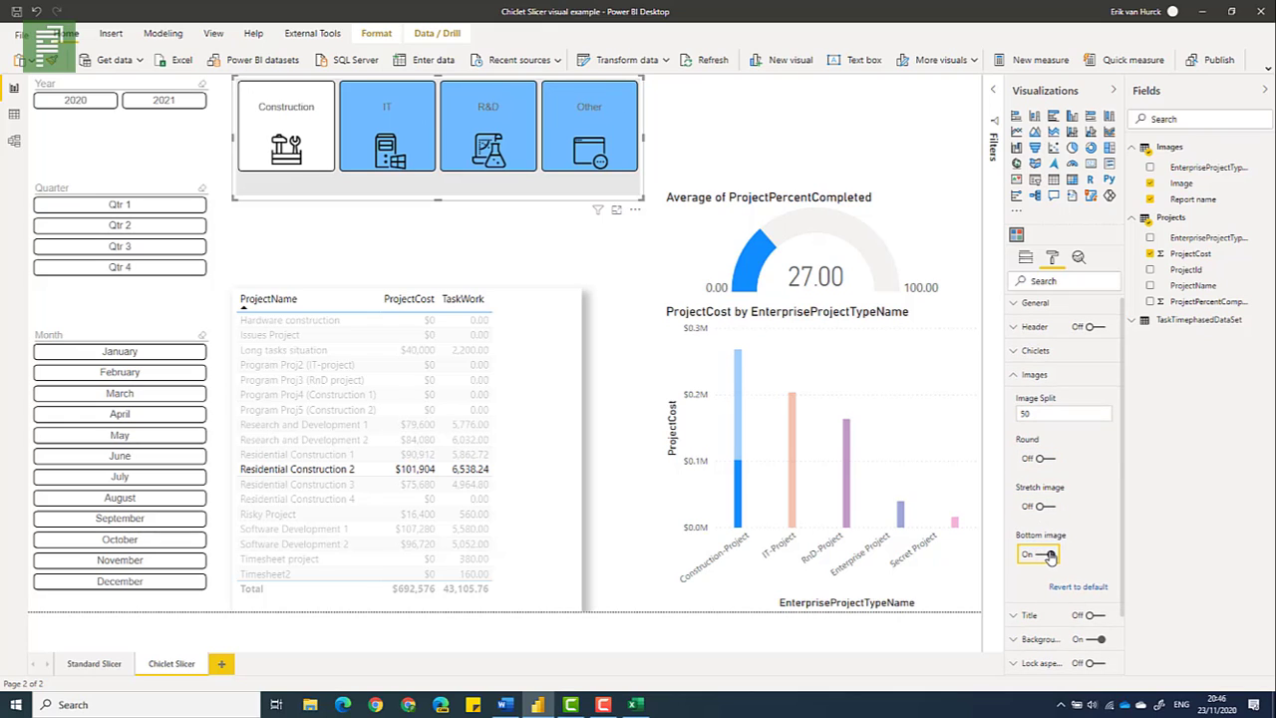
left_click(1049, 556)
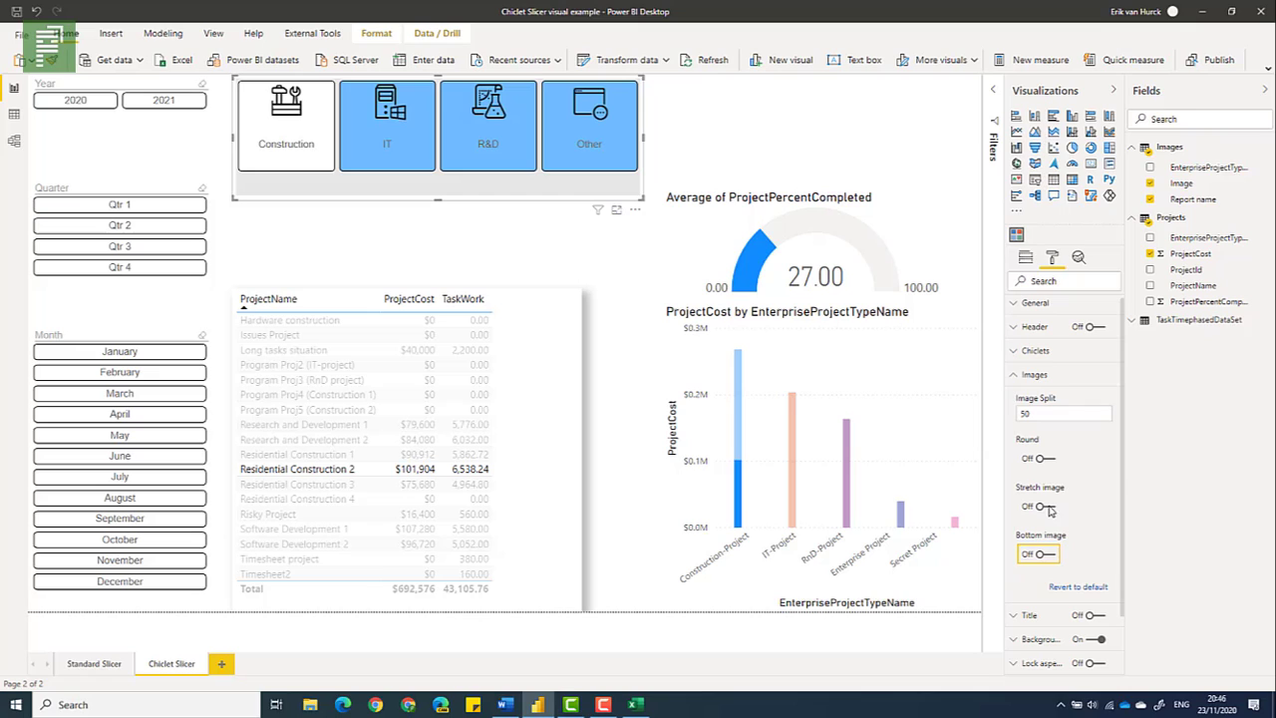
left_click(1027, 379)
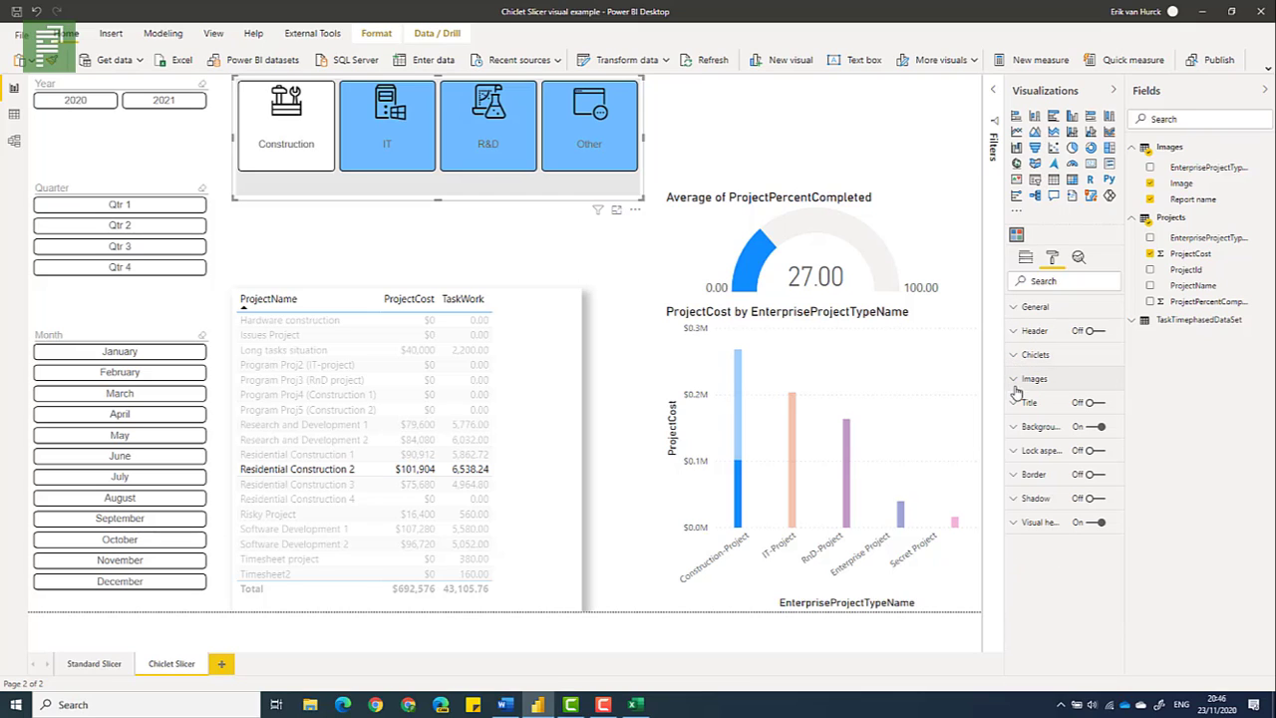
Switch on a drop shadow for the chiclet slicer
left_click(1040, 500)
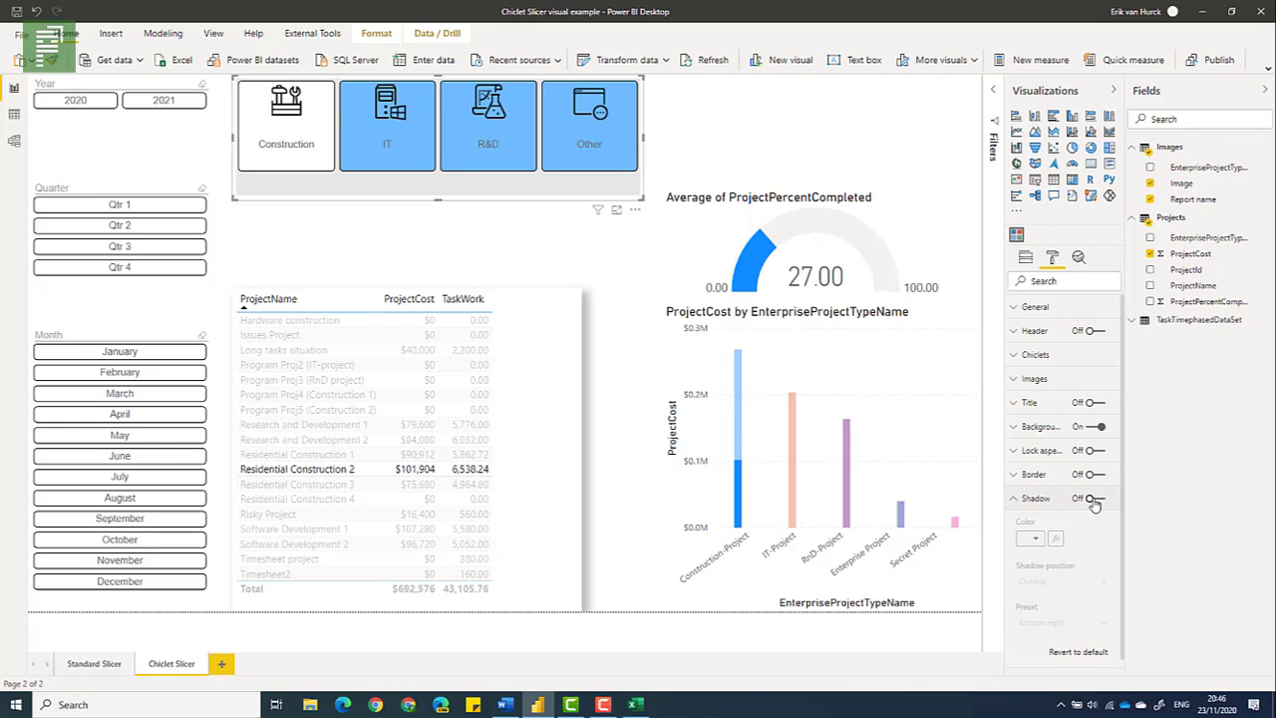
left_click(1094, 499)
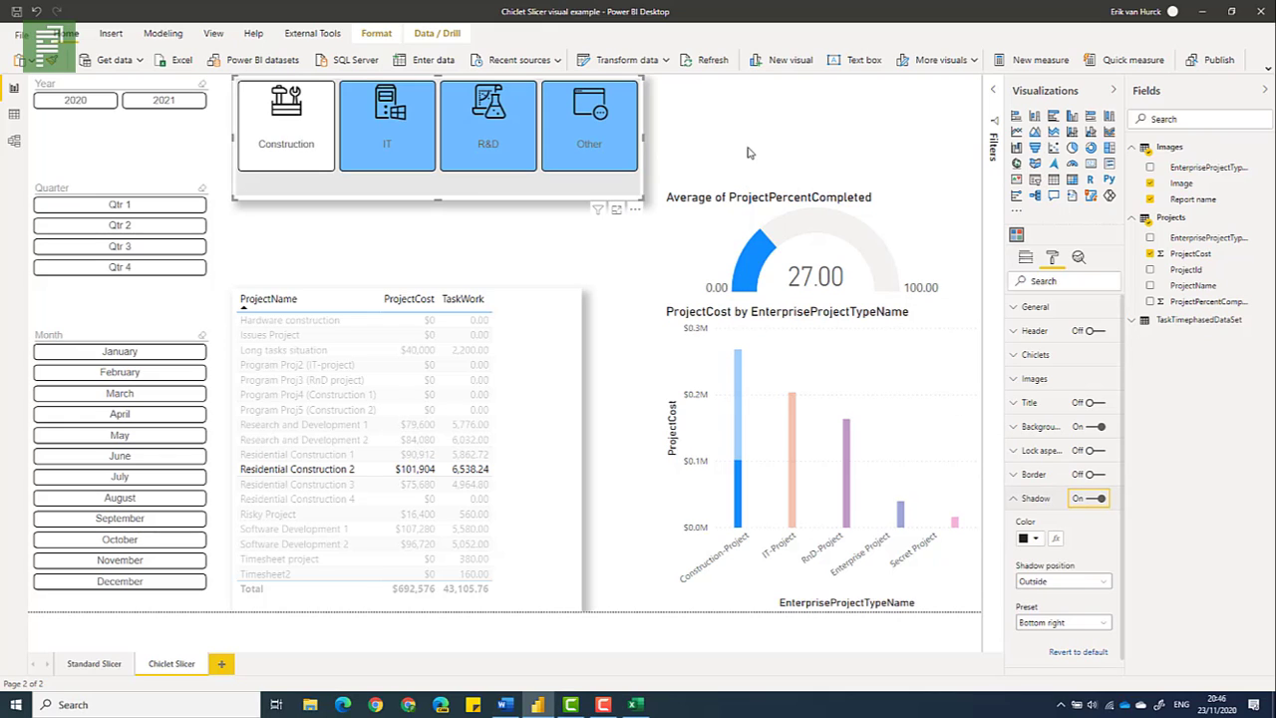
left_click(529, 174)
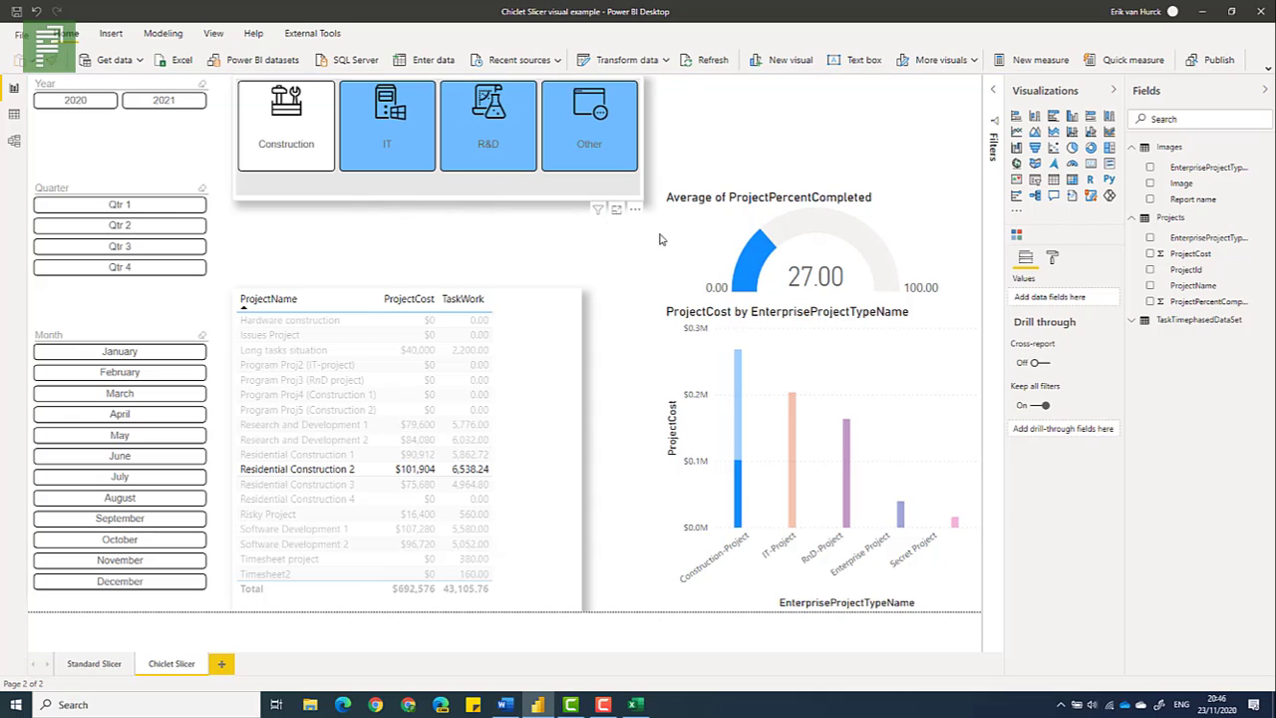
Check the slicer's General column settings and keep the Chiclets background white
left_click(1053, 258)
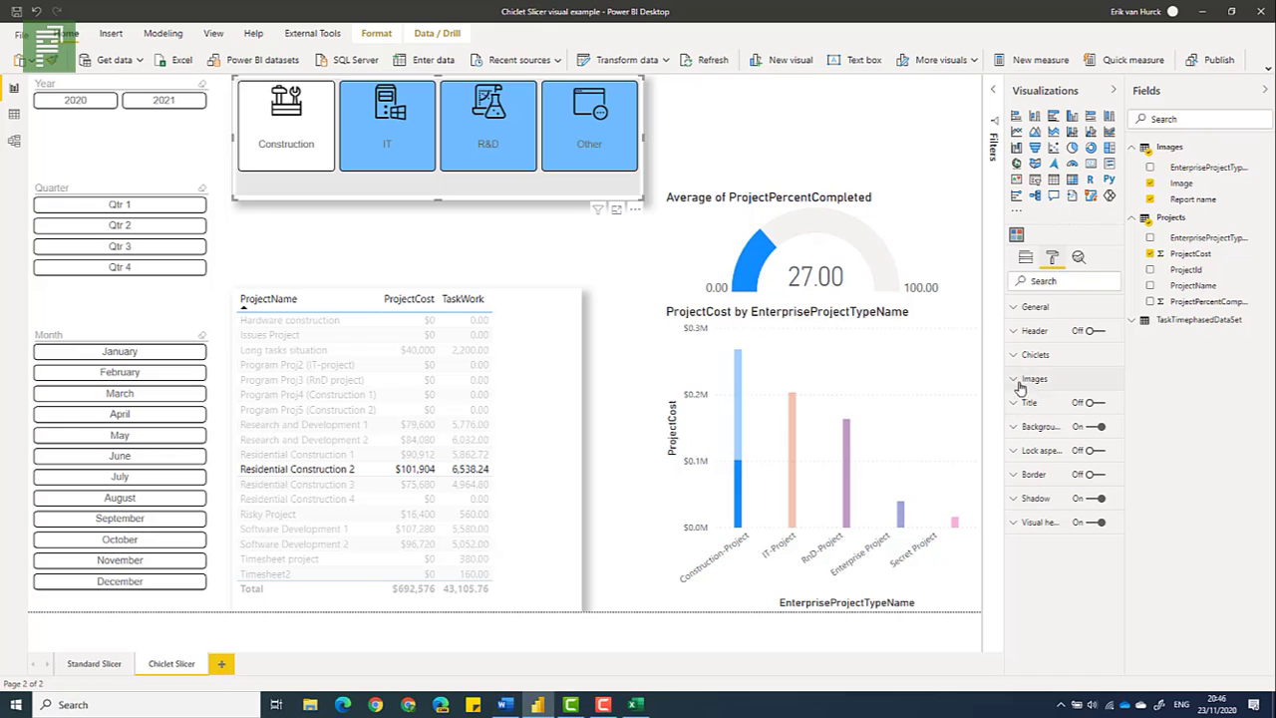
left_click(1021, 316)
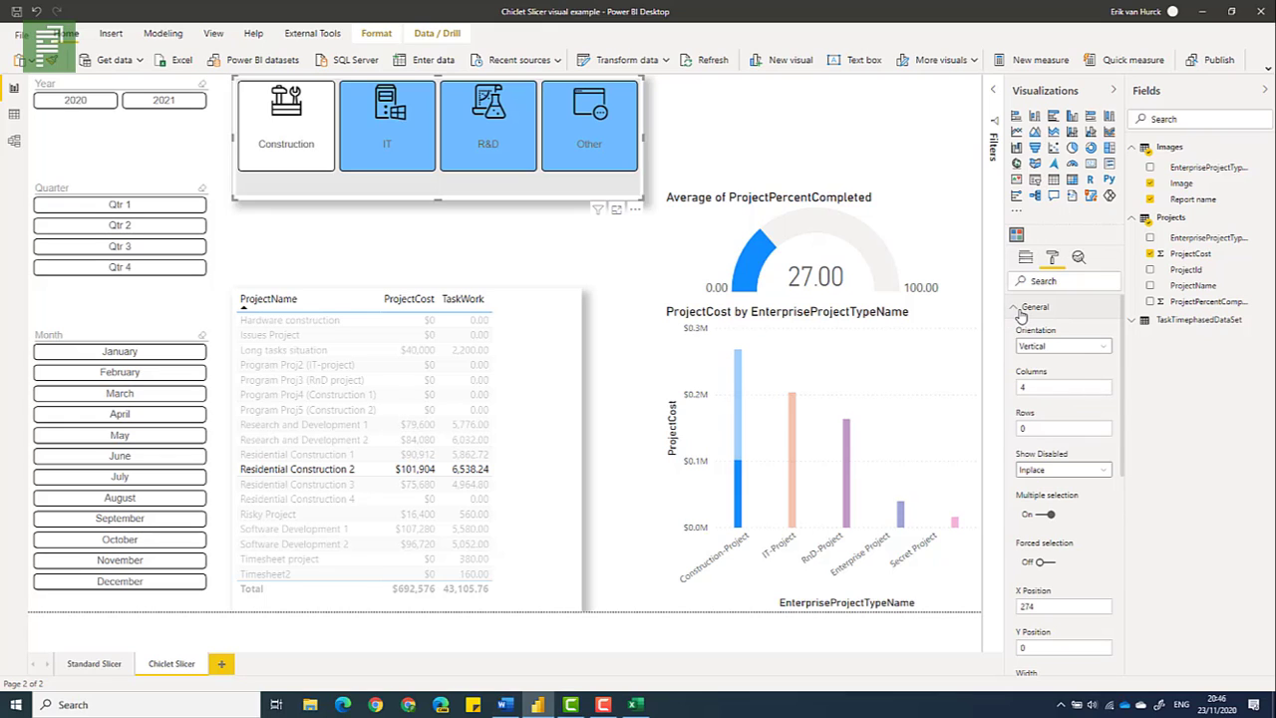
left_click(1021, 309)
left_click(1021, 356)
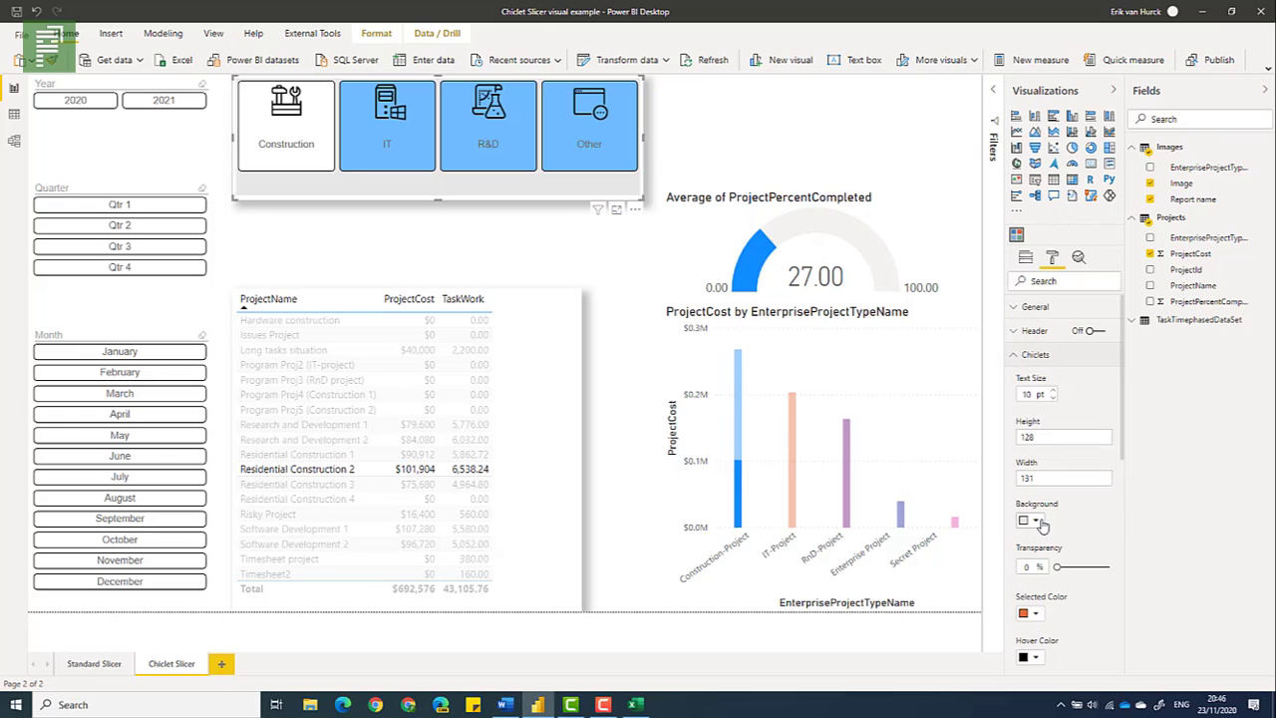
left_click(1038, 522)
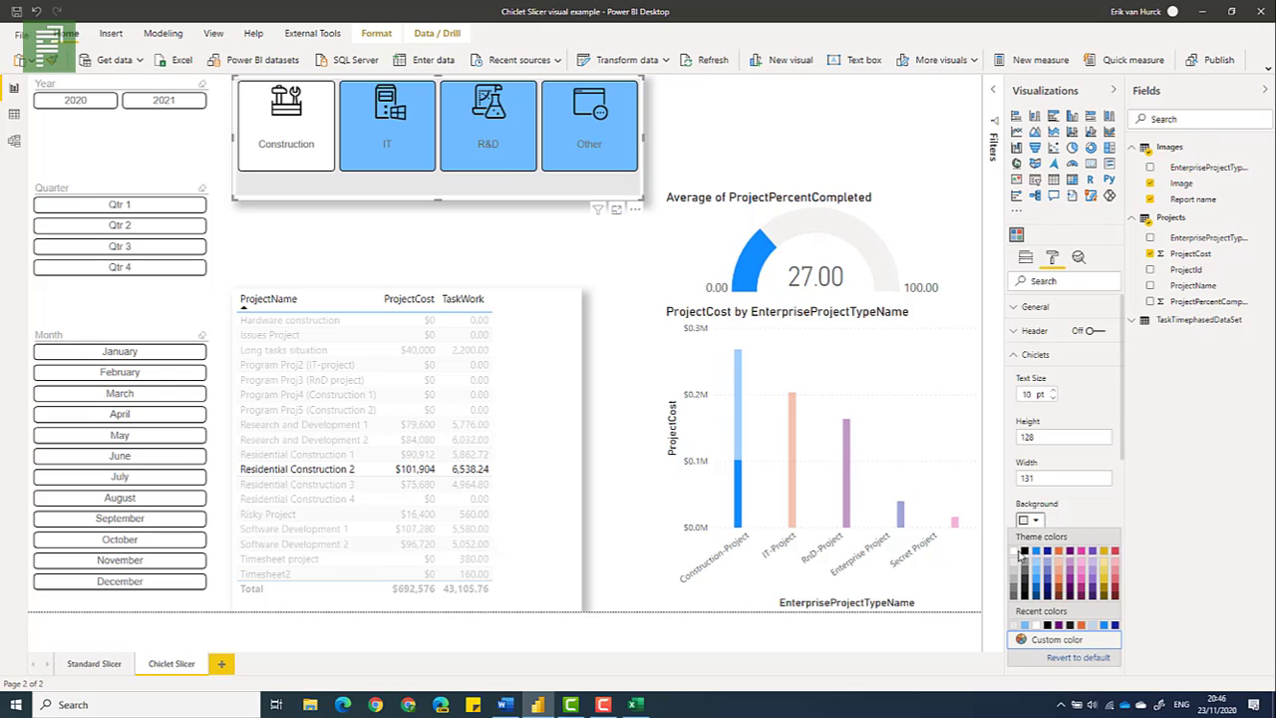
left_click(1017, 554)
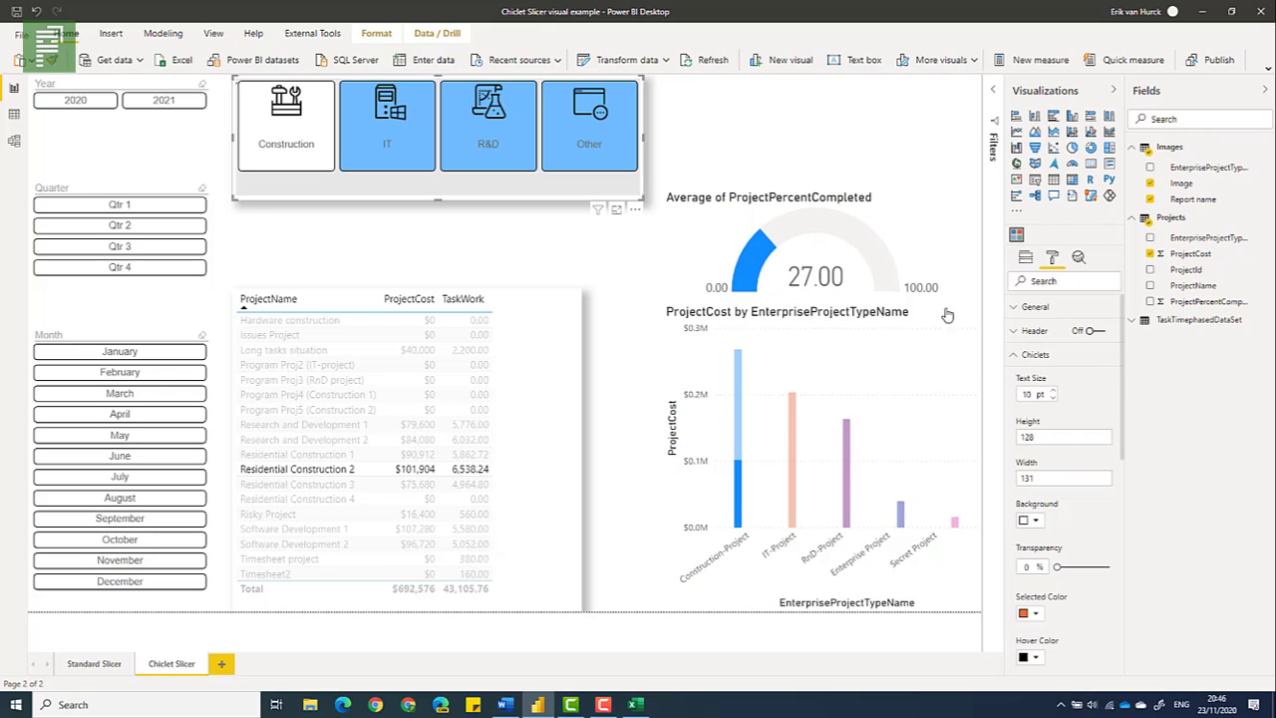
left_click(783, 147)
Drag the chiclet slicer's bottom edge up so it fits just below the four tiles
left_click(439, 192)
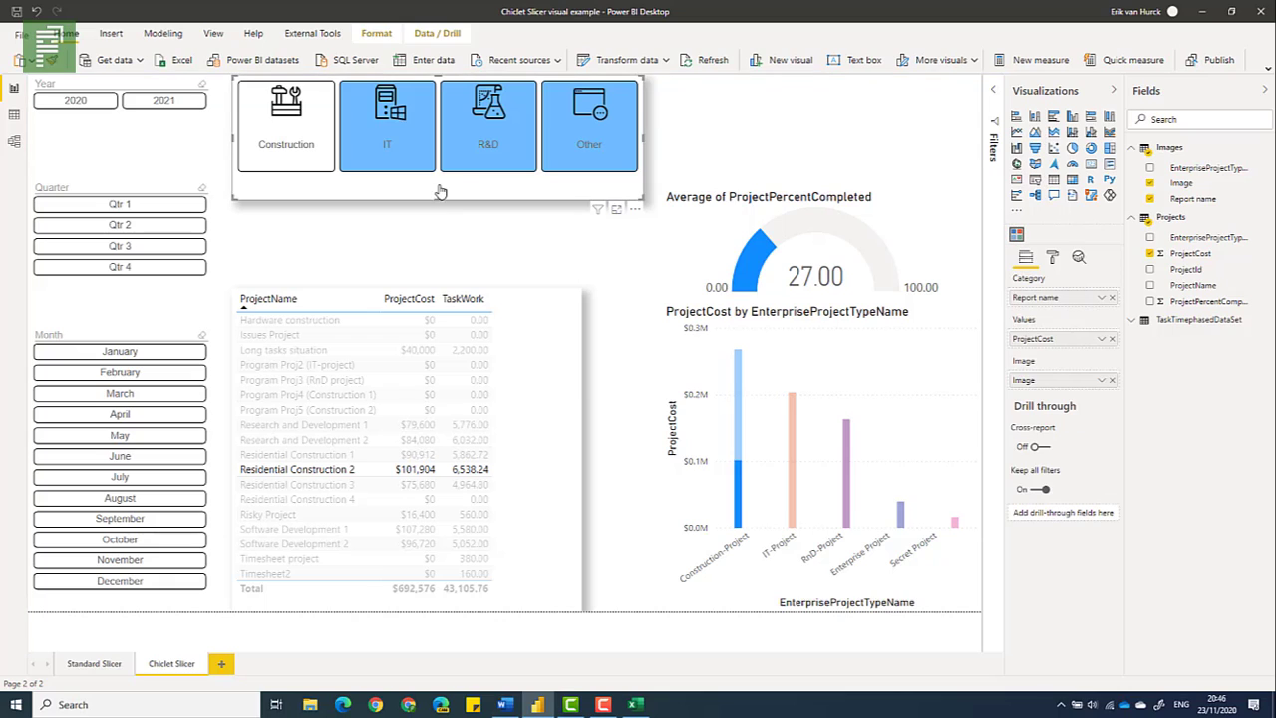
left_click_drag(441, 193, 439, 178)
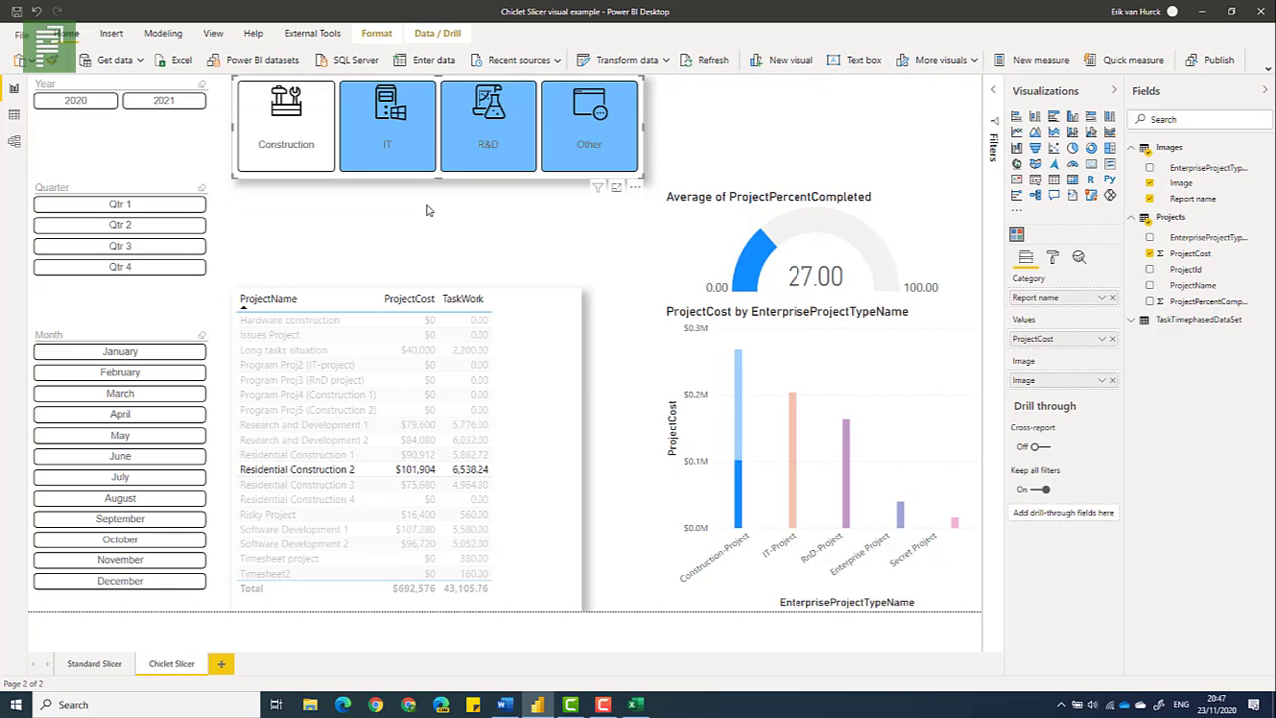